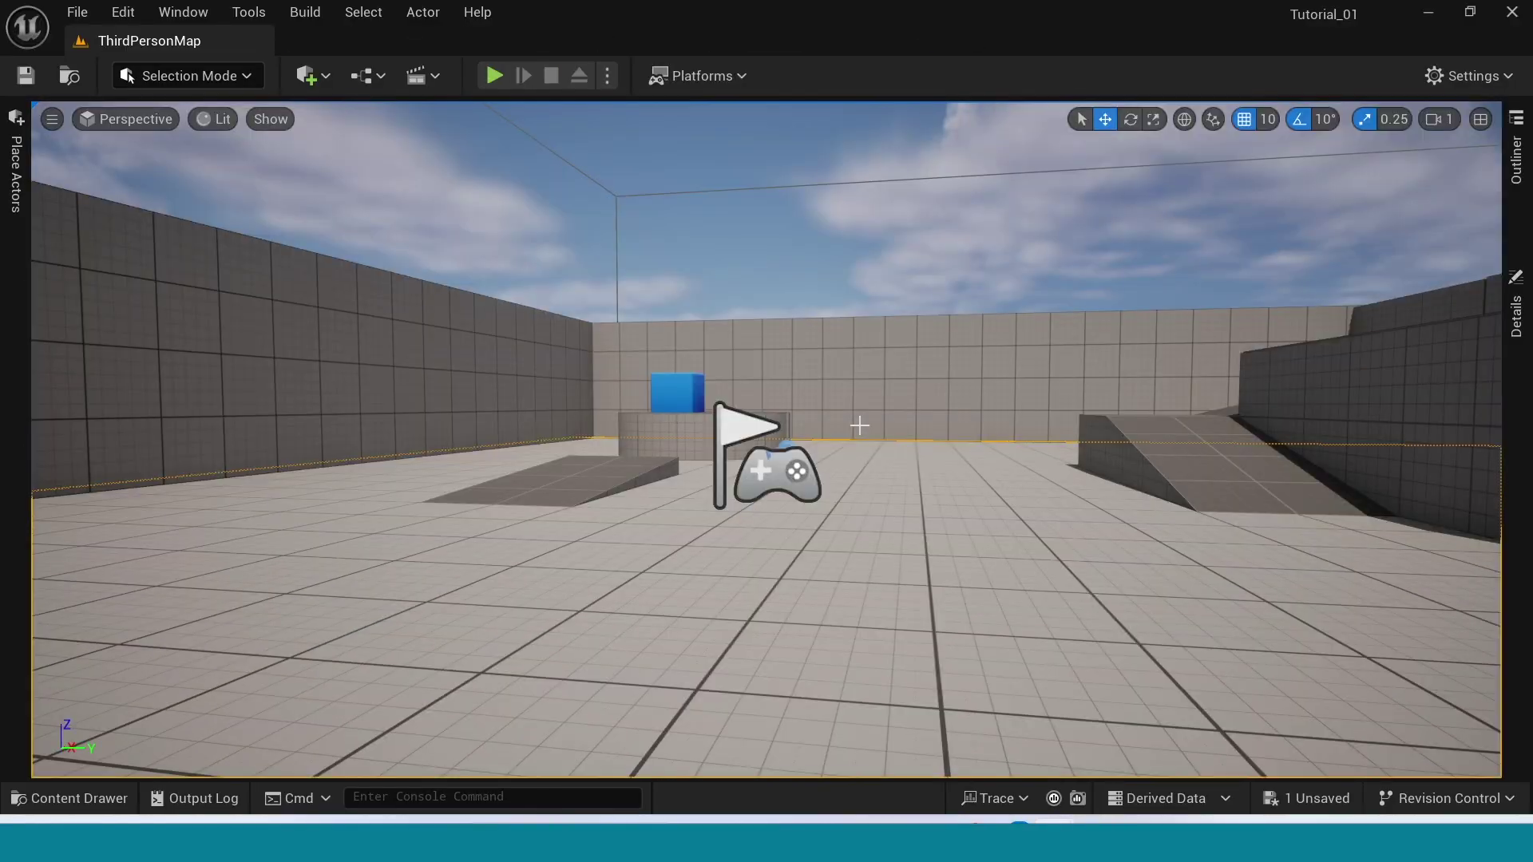
Step: Create a folder named Vfx inside the Lucky content folder and open it
key(ctrl+space)
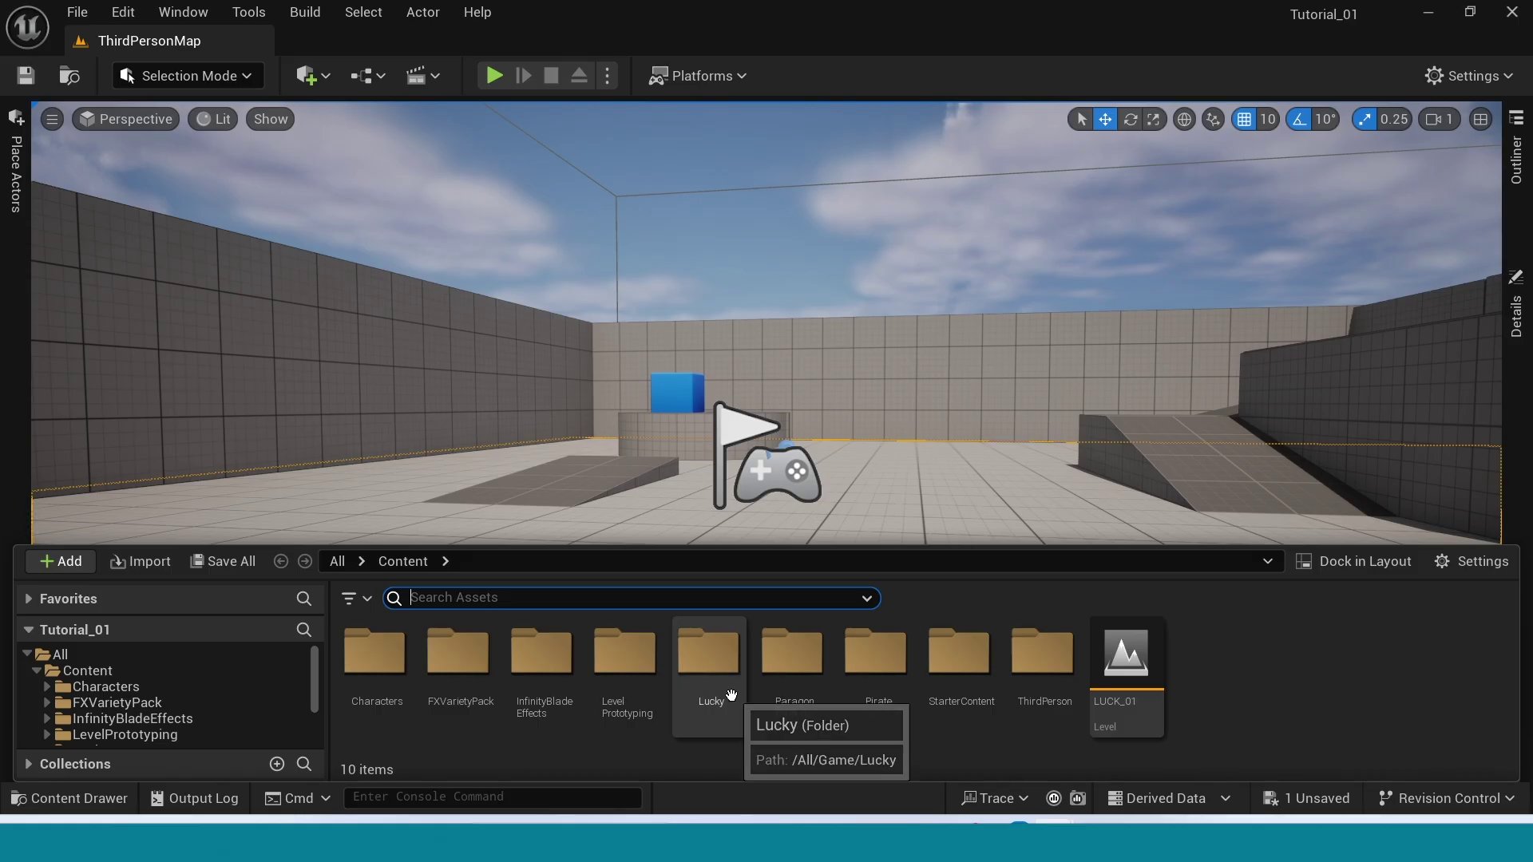
double_click(713, 660)
click(731, 728)
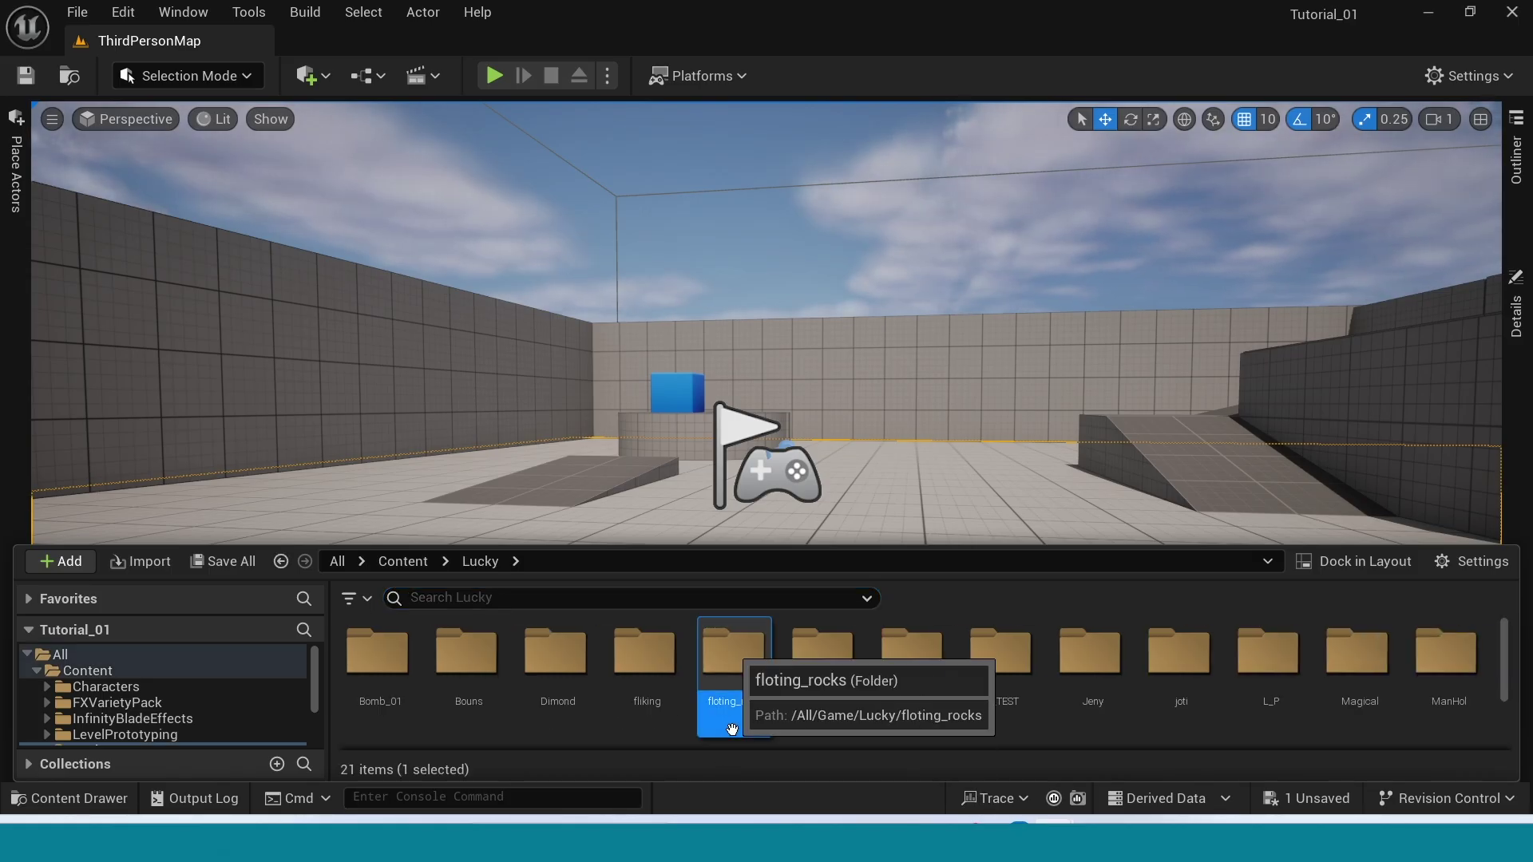
scroll(1199, 722, down, 2)
right_click(1150, 731)
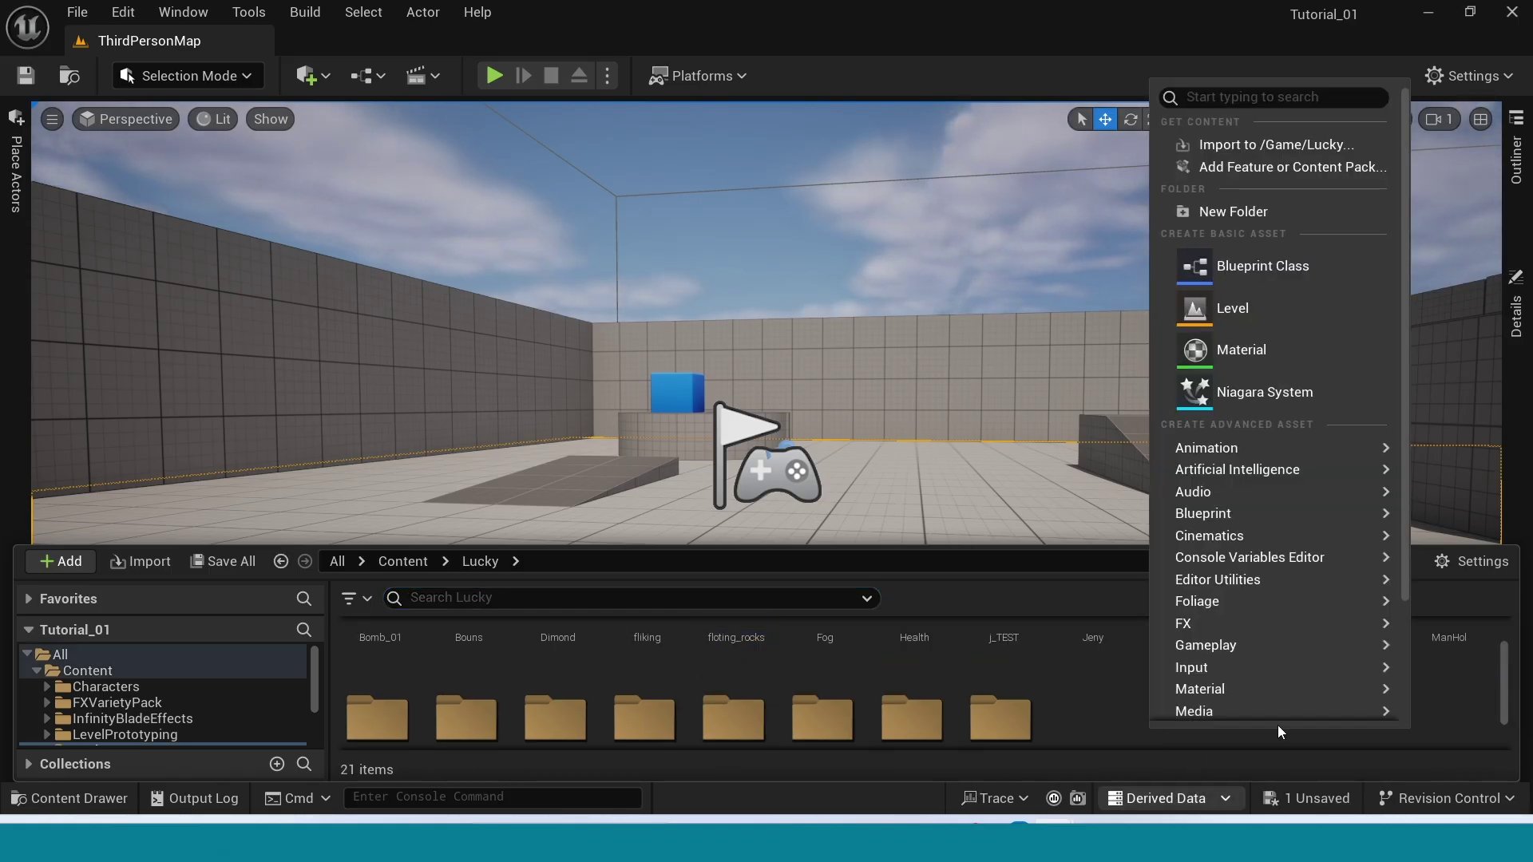
click(1252, 211)
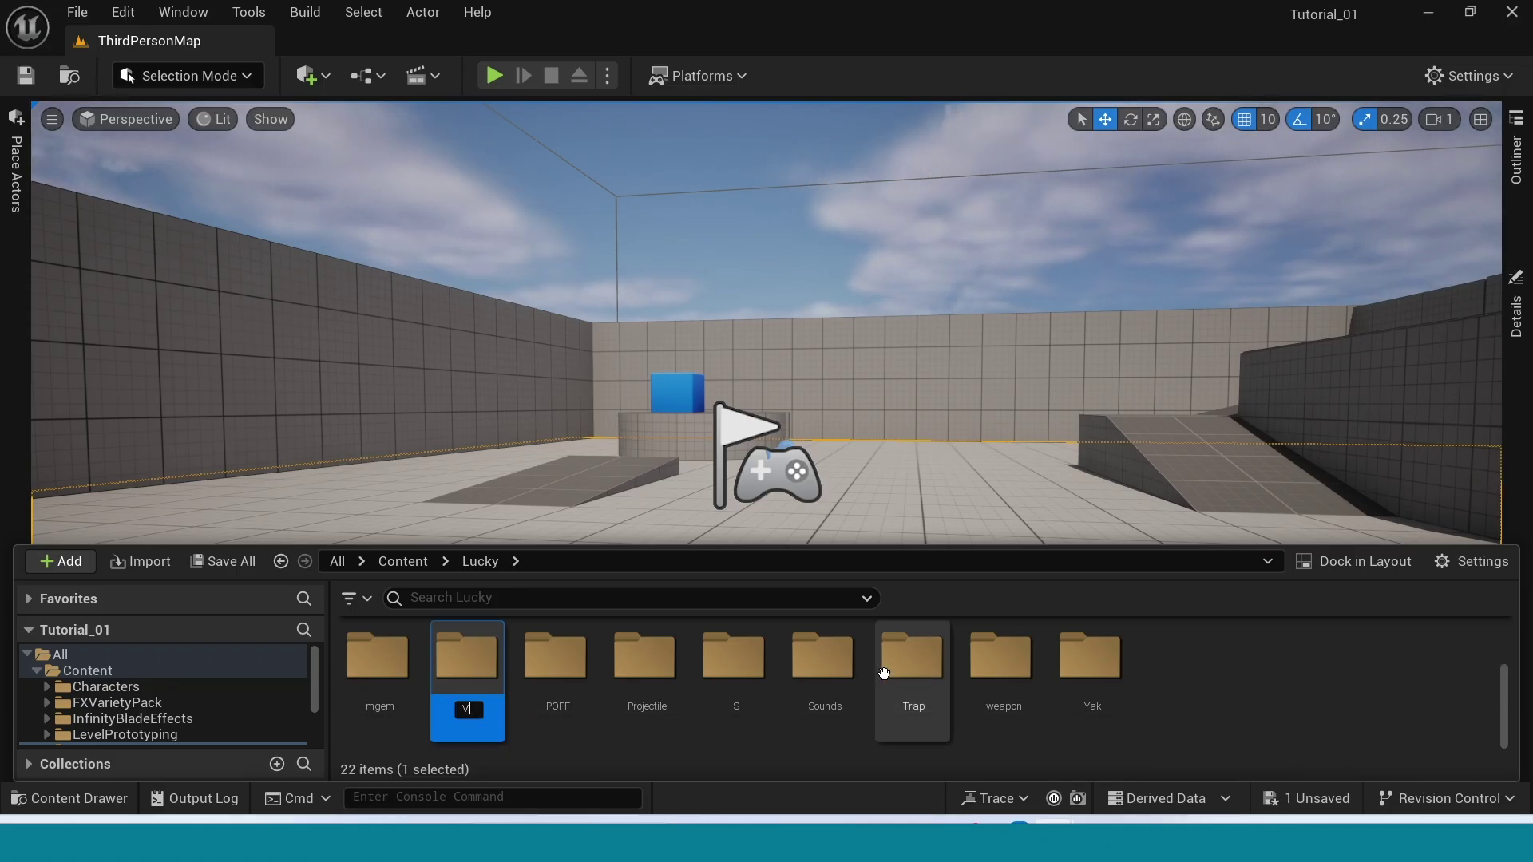
key(Return)
double_click(902, 687)
Step: Create a subfolder named 3d_poff inside the Vfx folder and open it
right_click(450, 682)
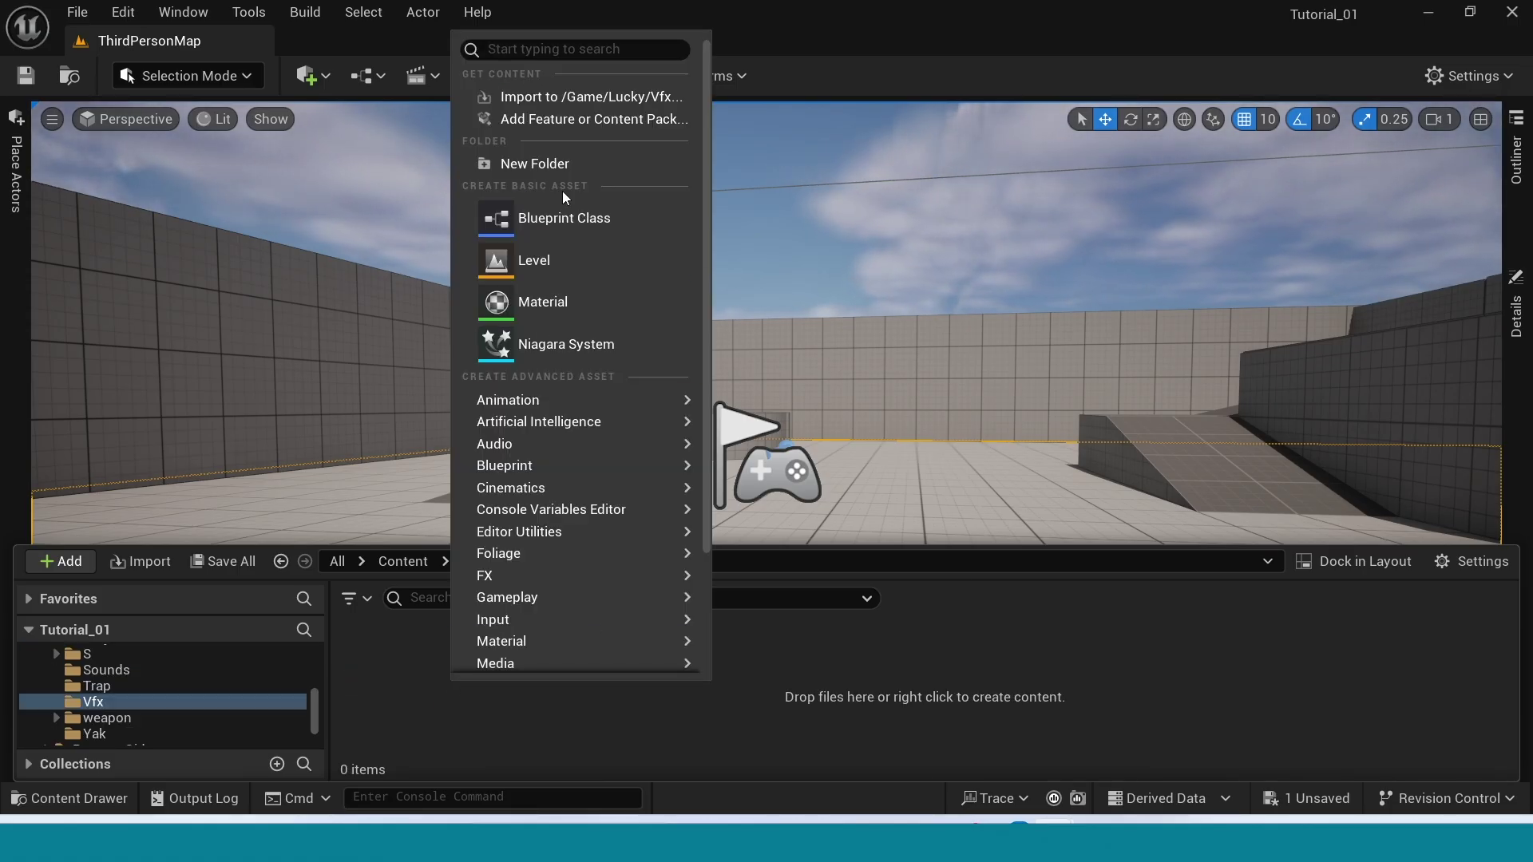
click(558, 166)
text(3d_)
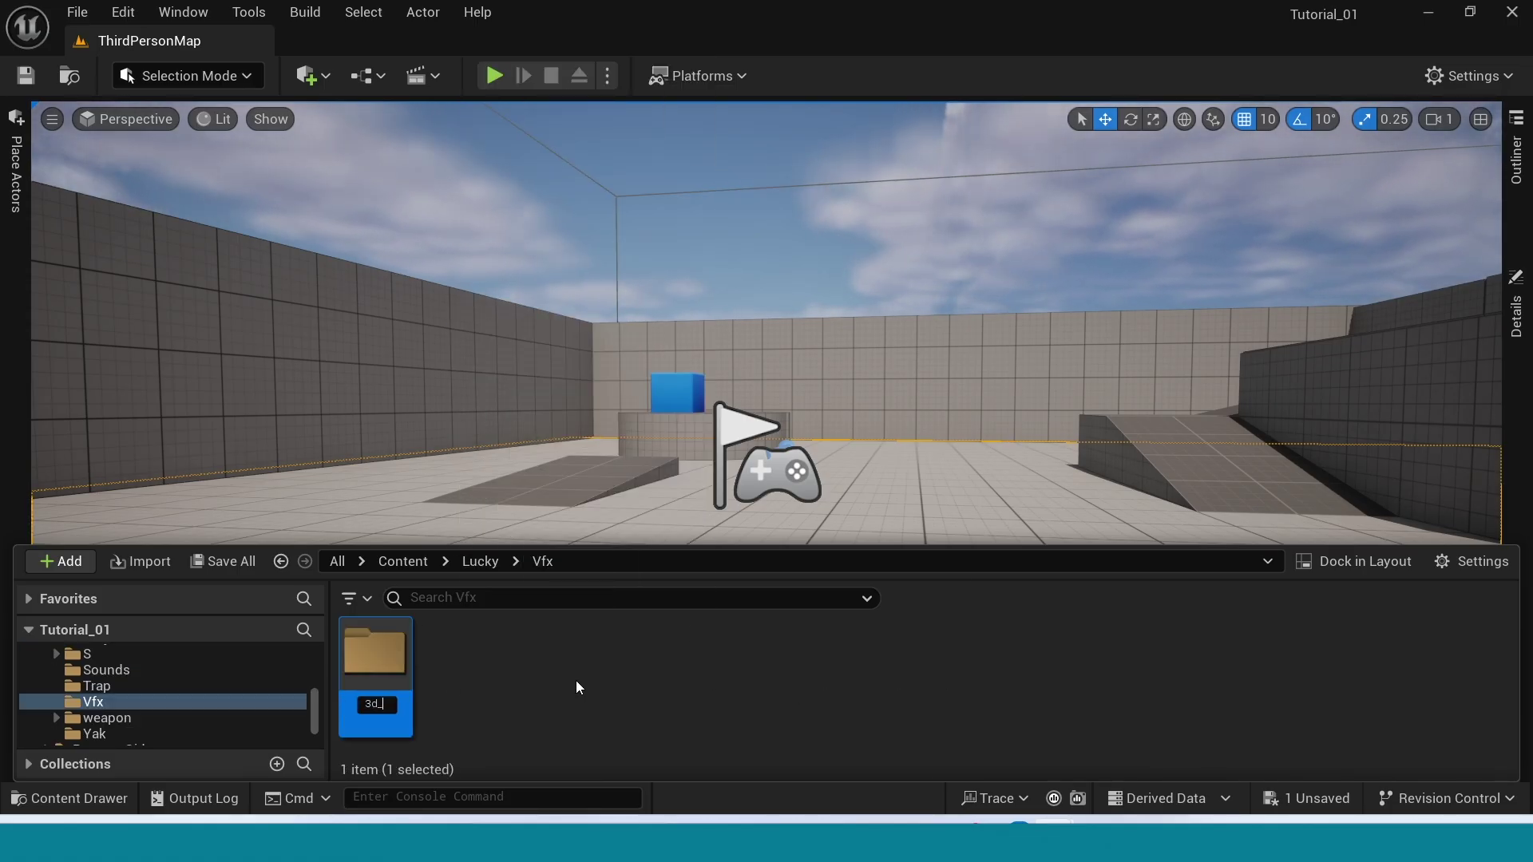
text(poff)
key(Return)
key(Return)
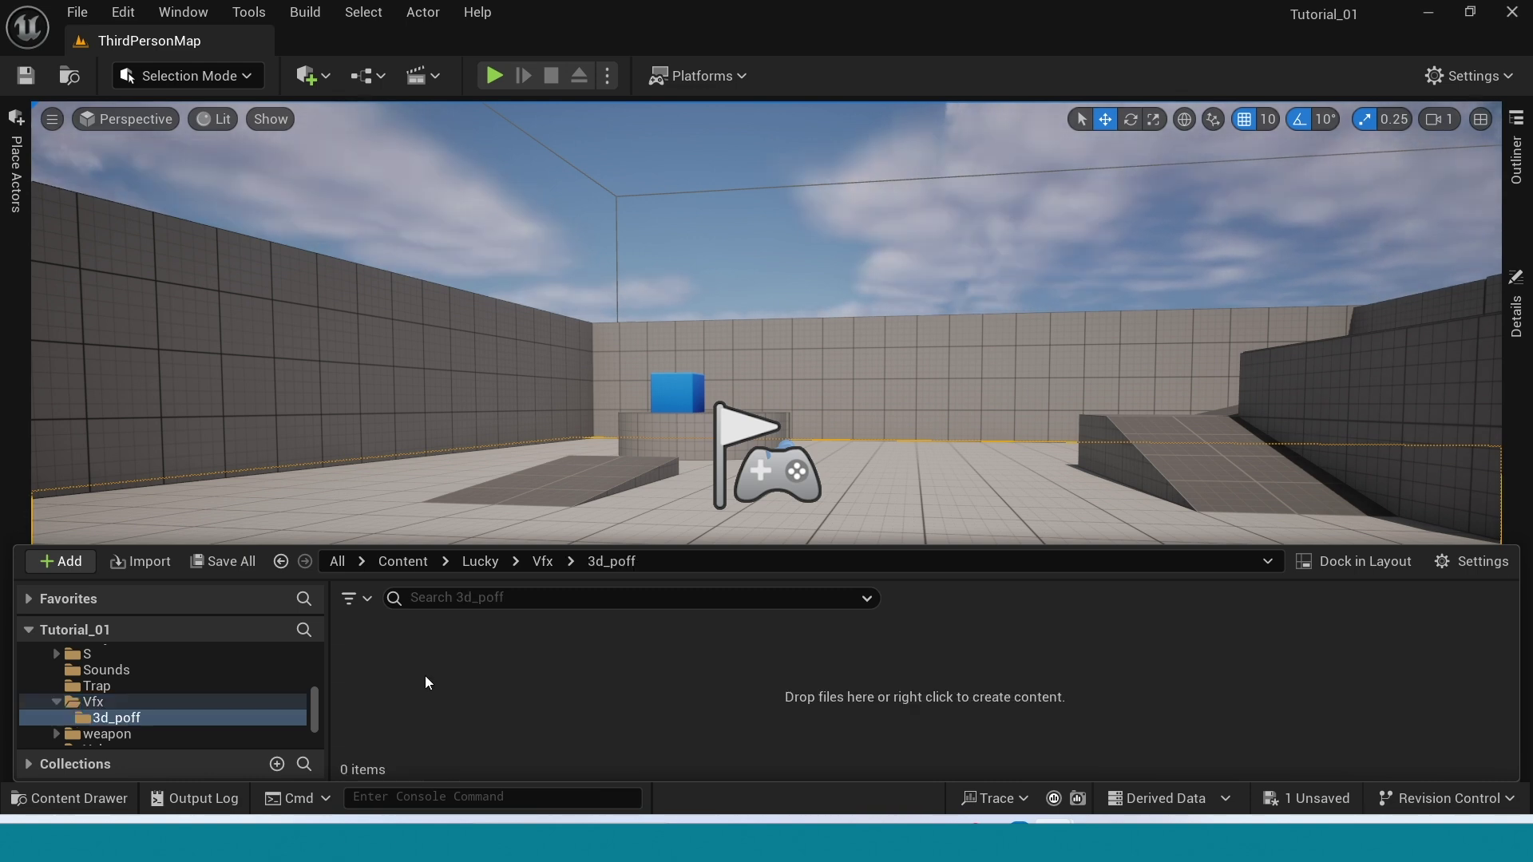
Step: Create a material named M_Curve in the 3d_poff folder and open it for editing
right_click(427, 683)
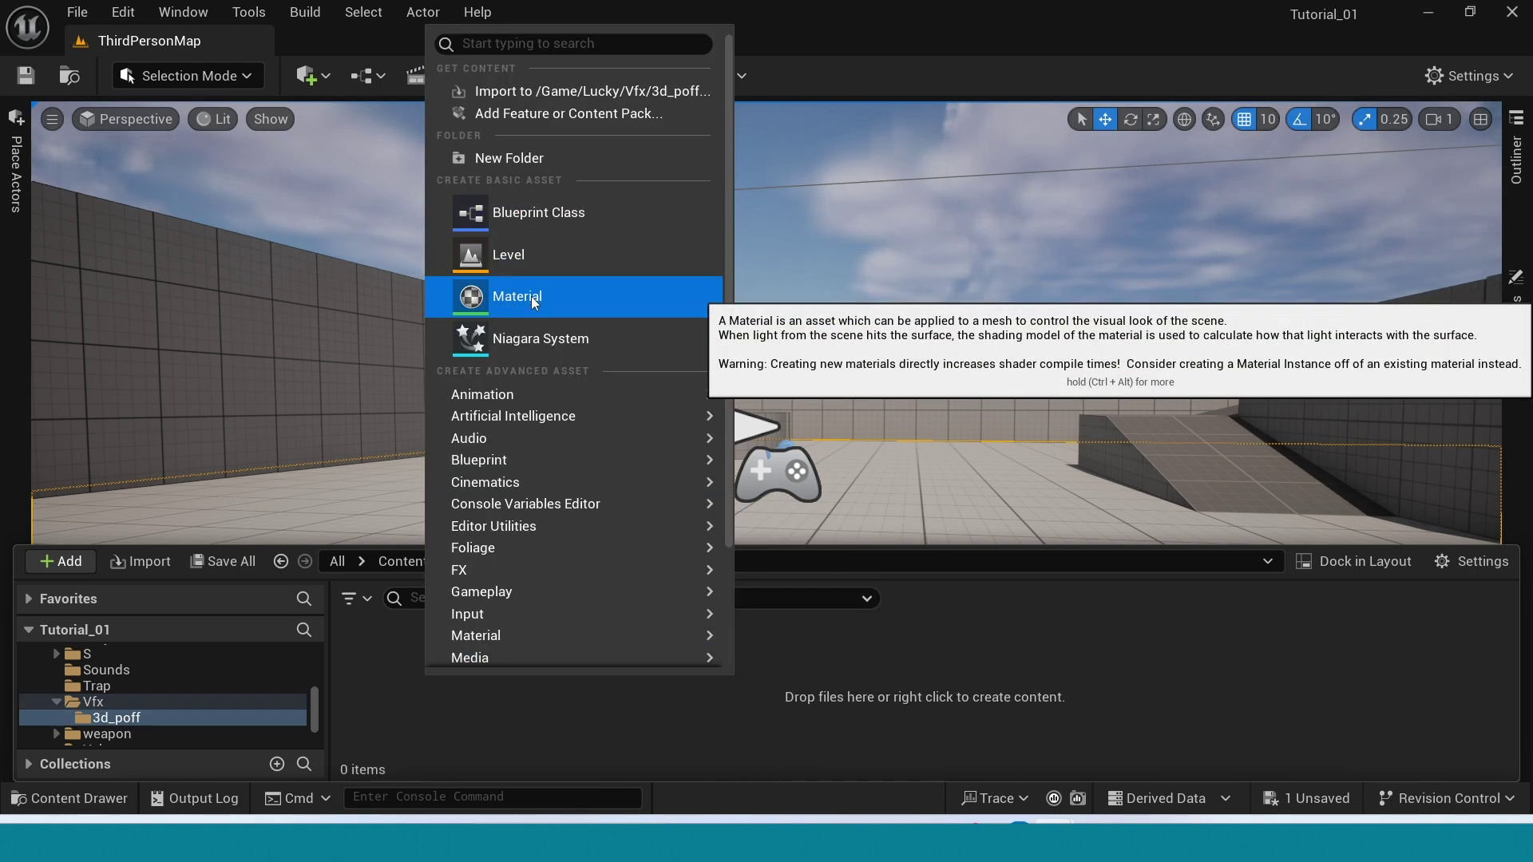
click(530, 295)
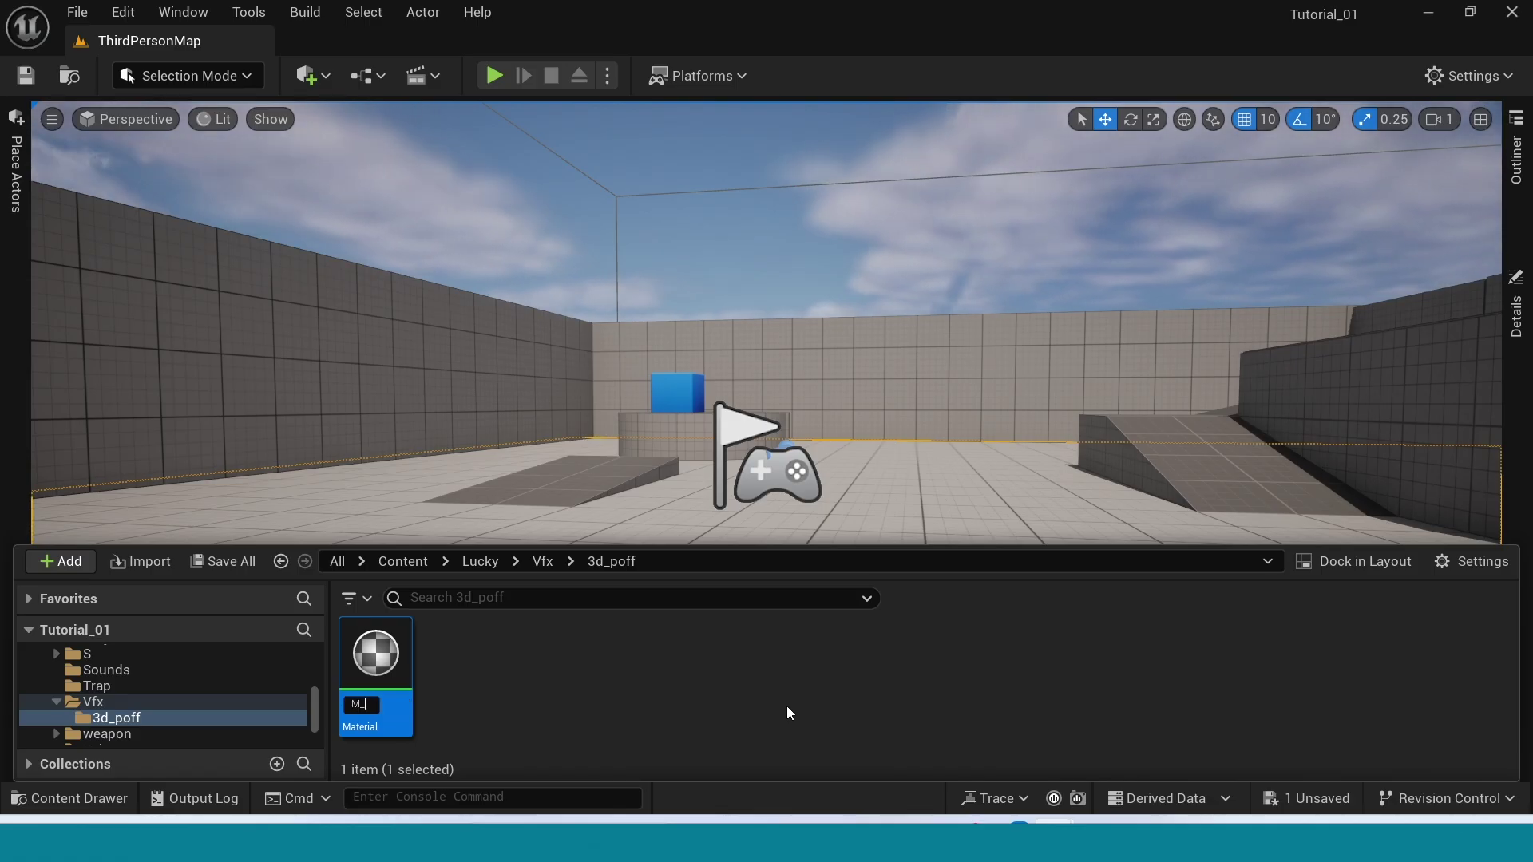
text(M_Curv)
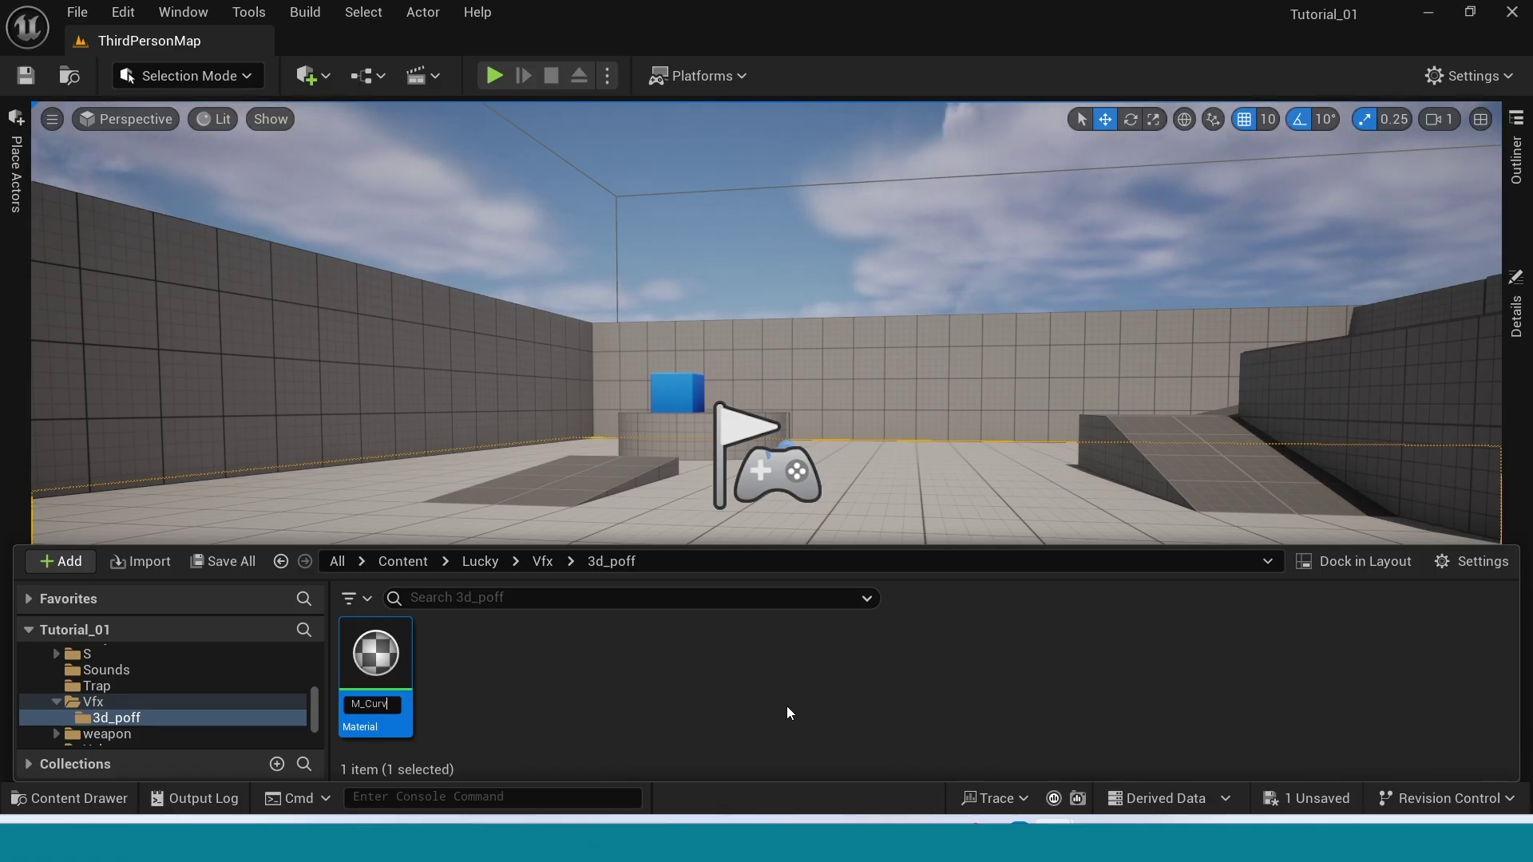
text(e)
key(Return)
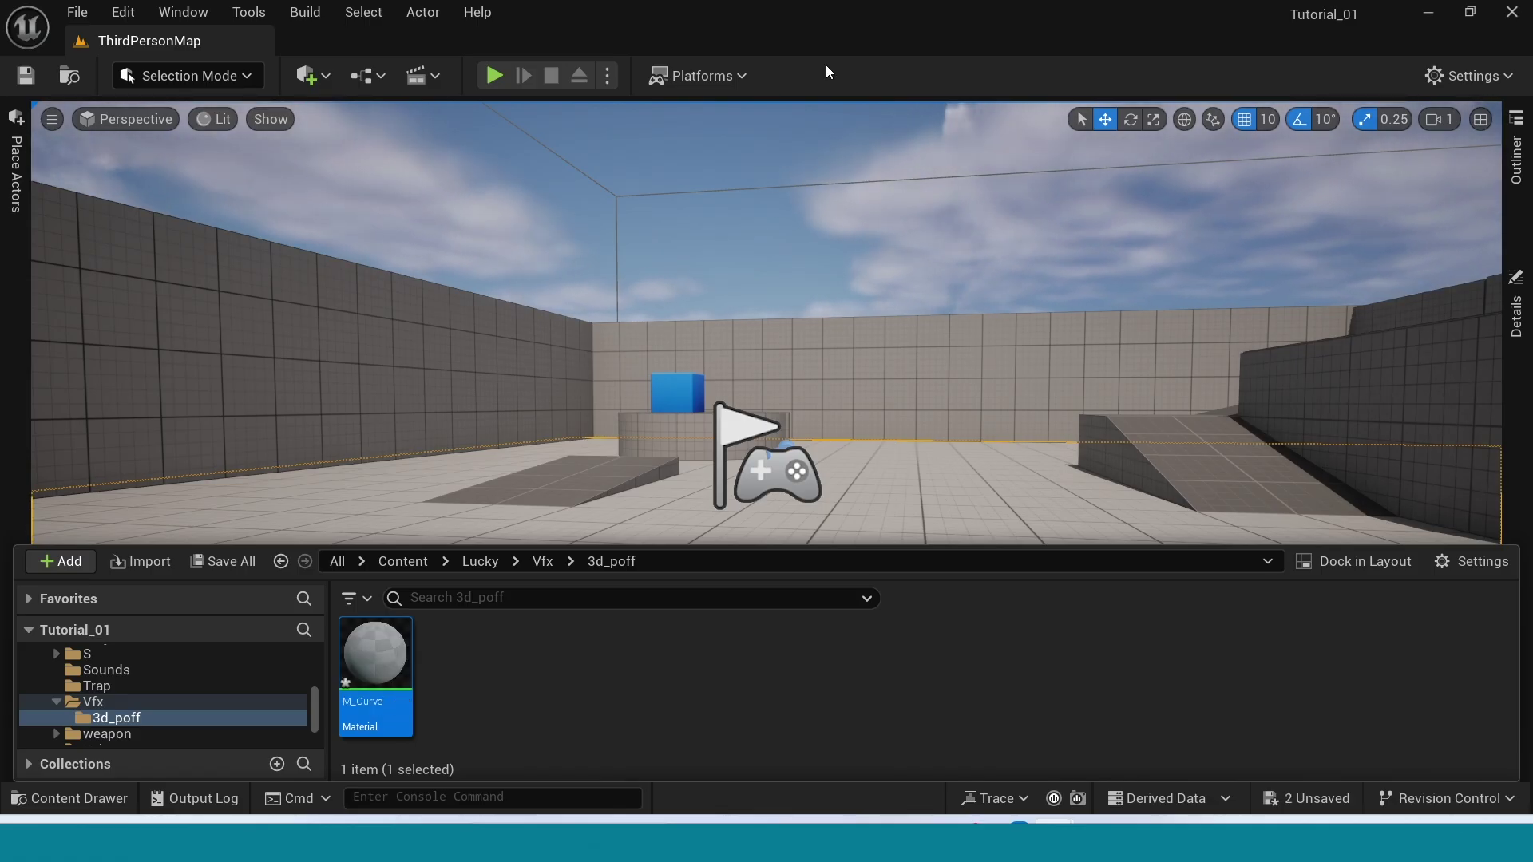
double_click(393, 672)
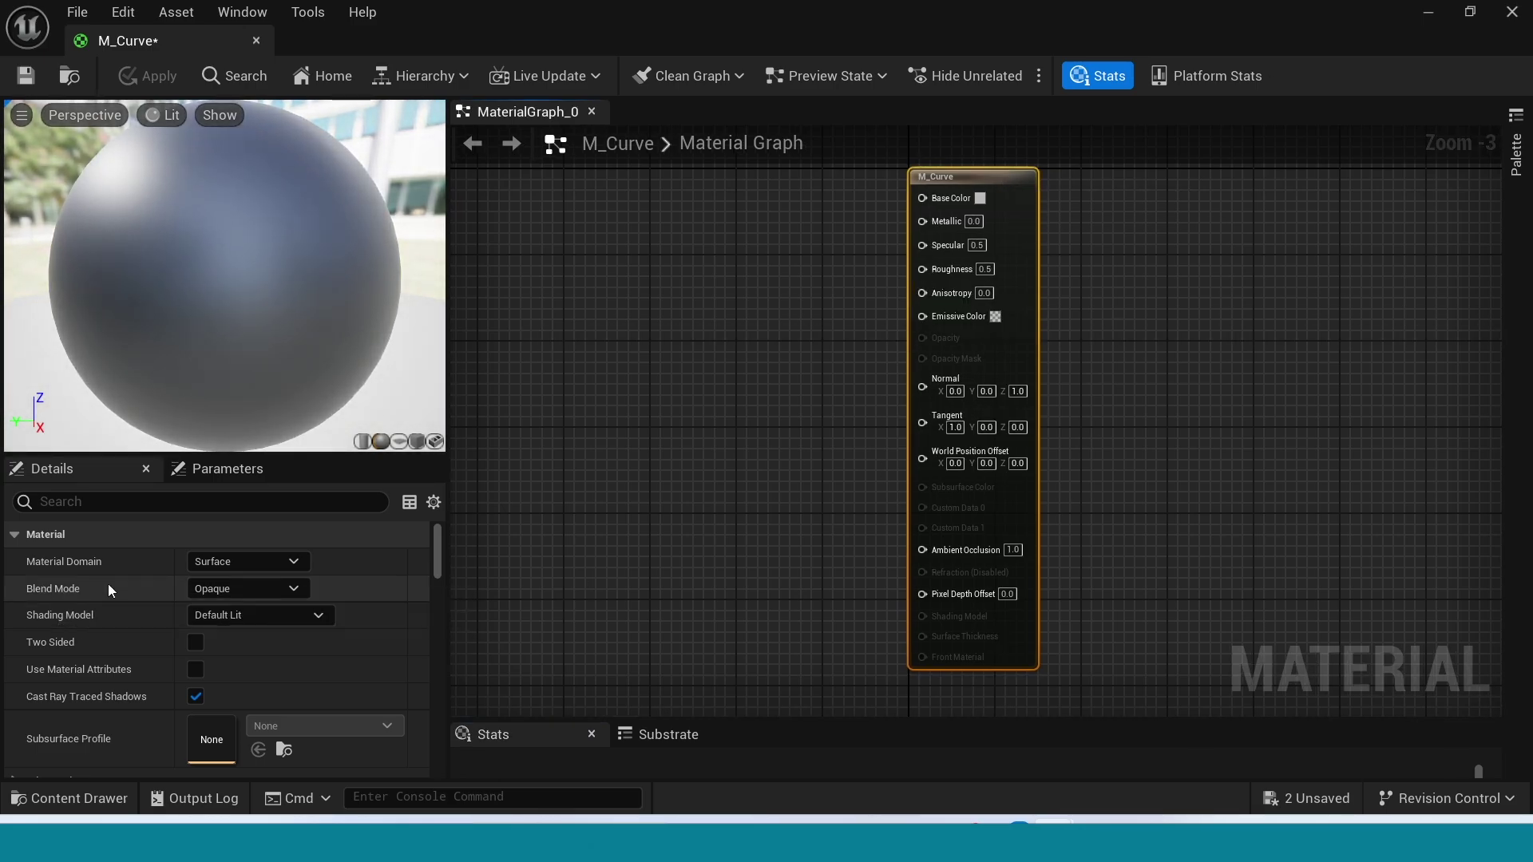
Step: Set the material's blend mode to Translucent and its shading model to Unlit
click(269, 588)
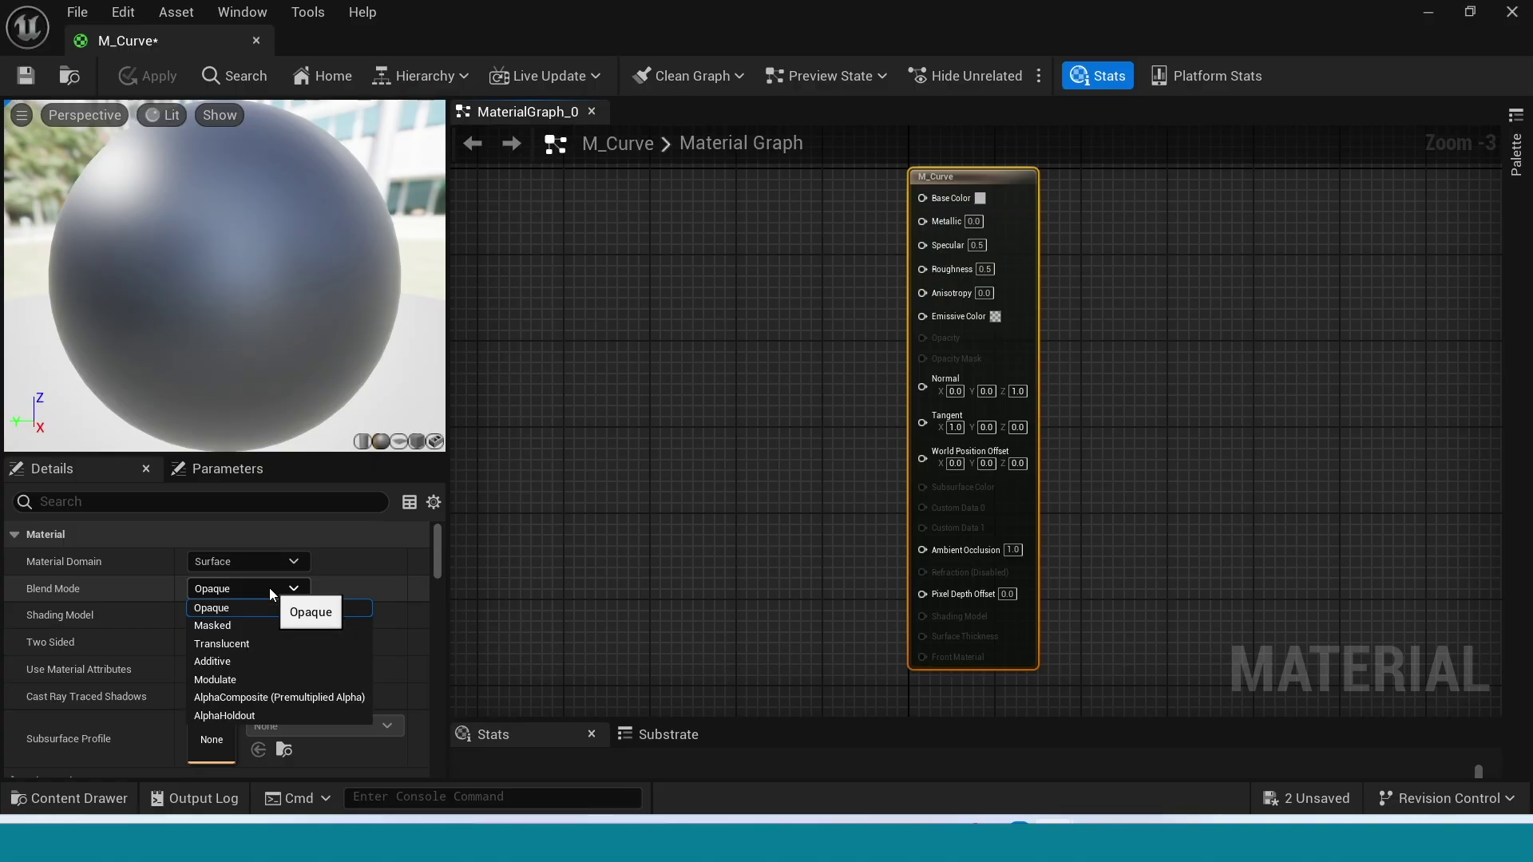
click(260, 648)
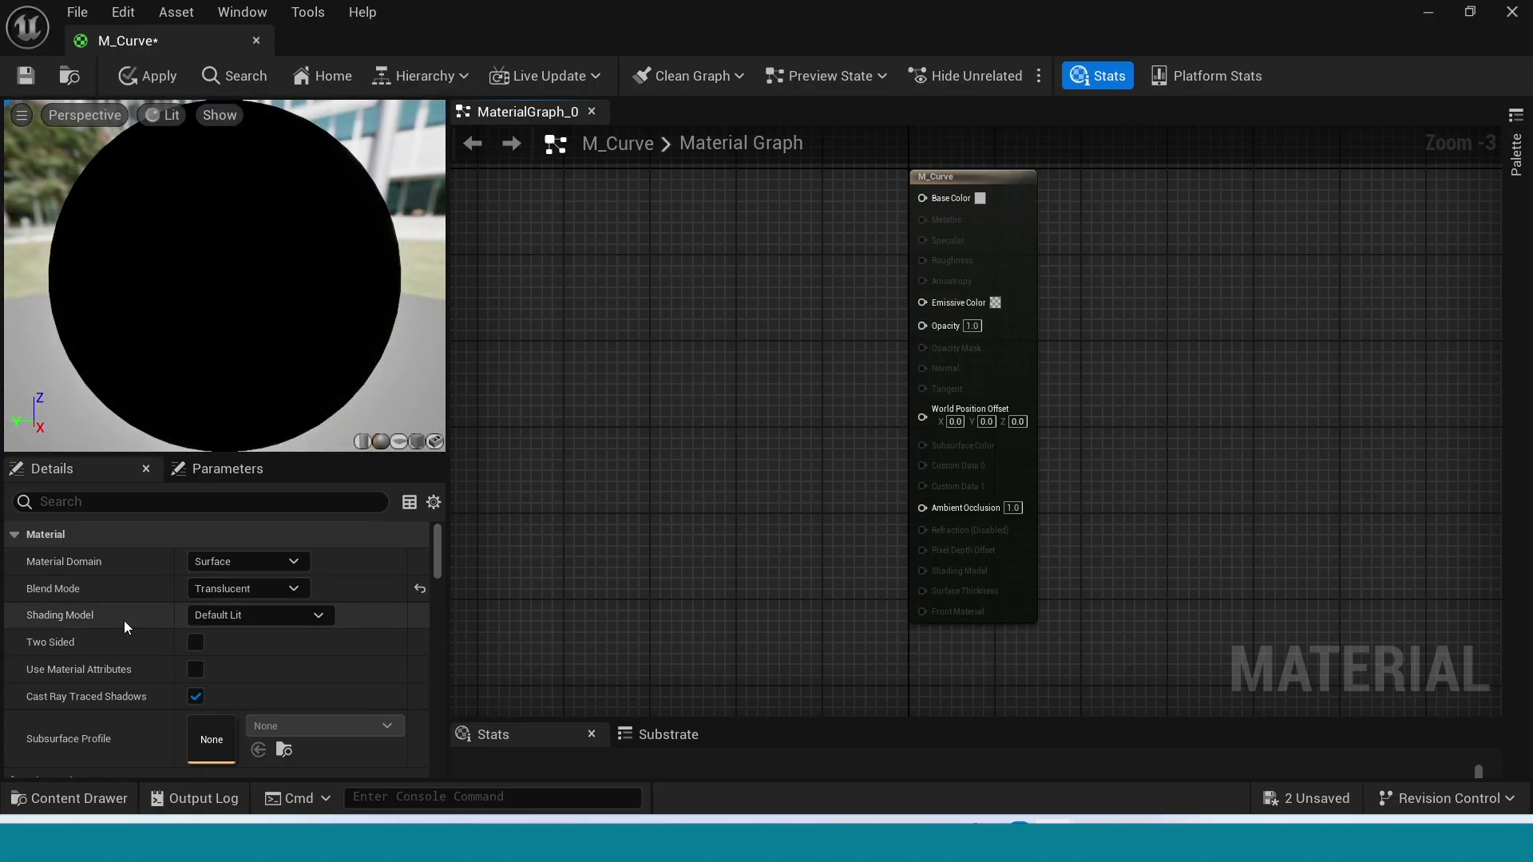
click(292, 621)
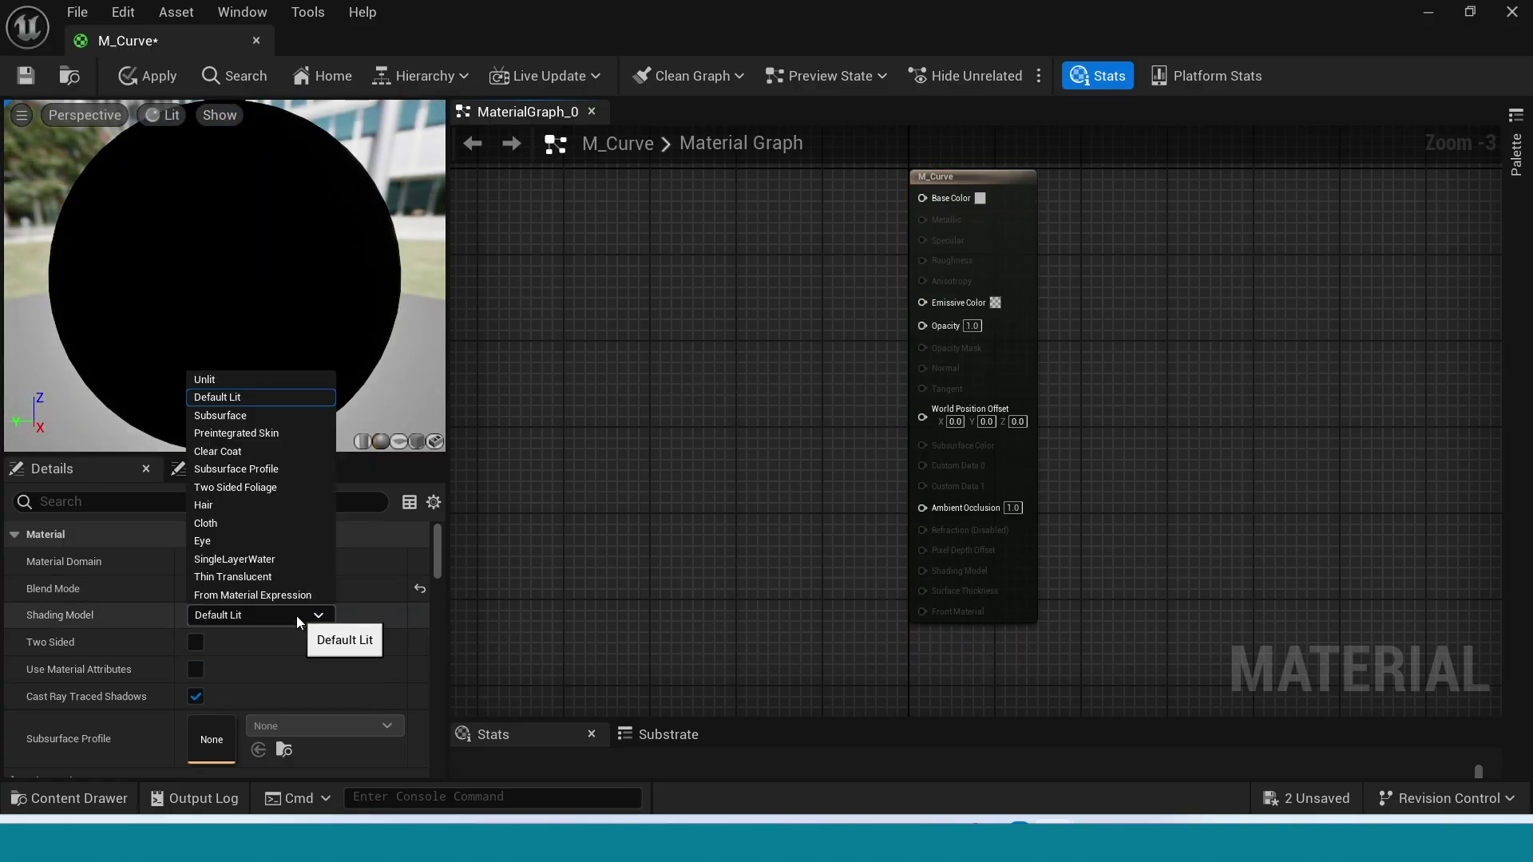
click(220, 378)
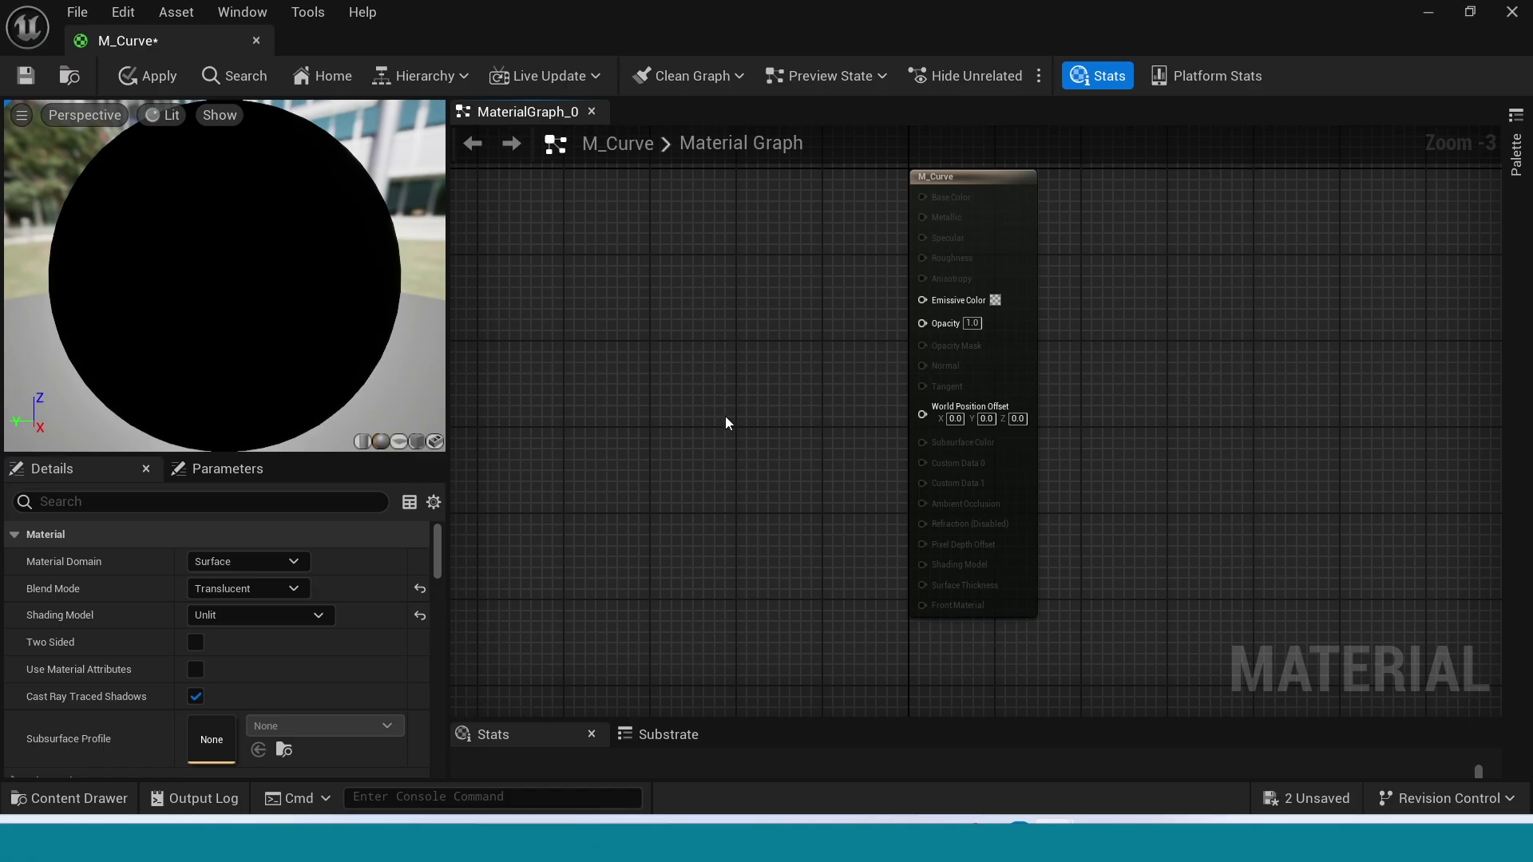
Step: Add a RadialGradientExponential node to the graph beside the M_Curve output node
right_drag(721, 406, 1052, 437)
right_click(673, 442)
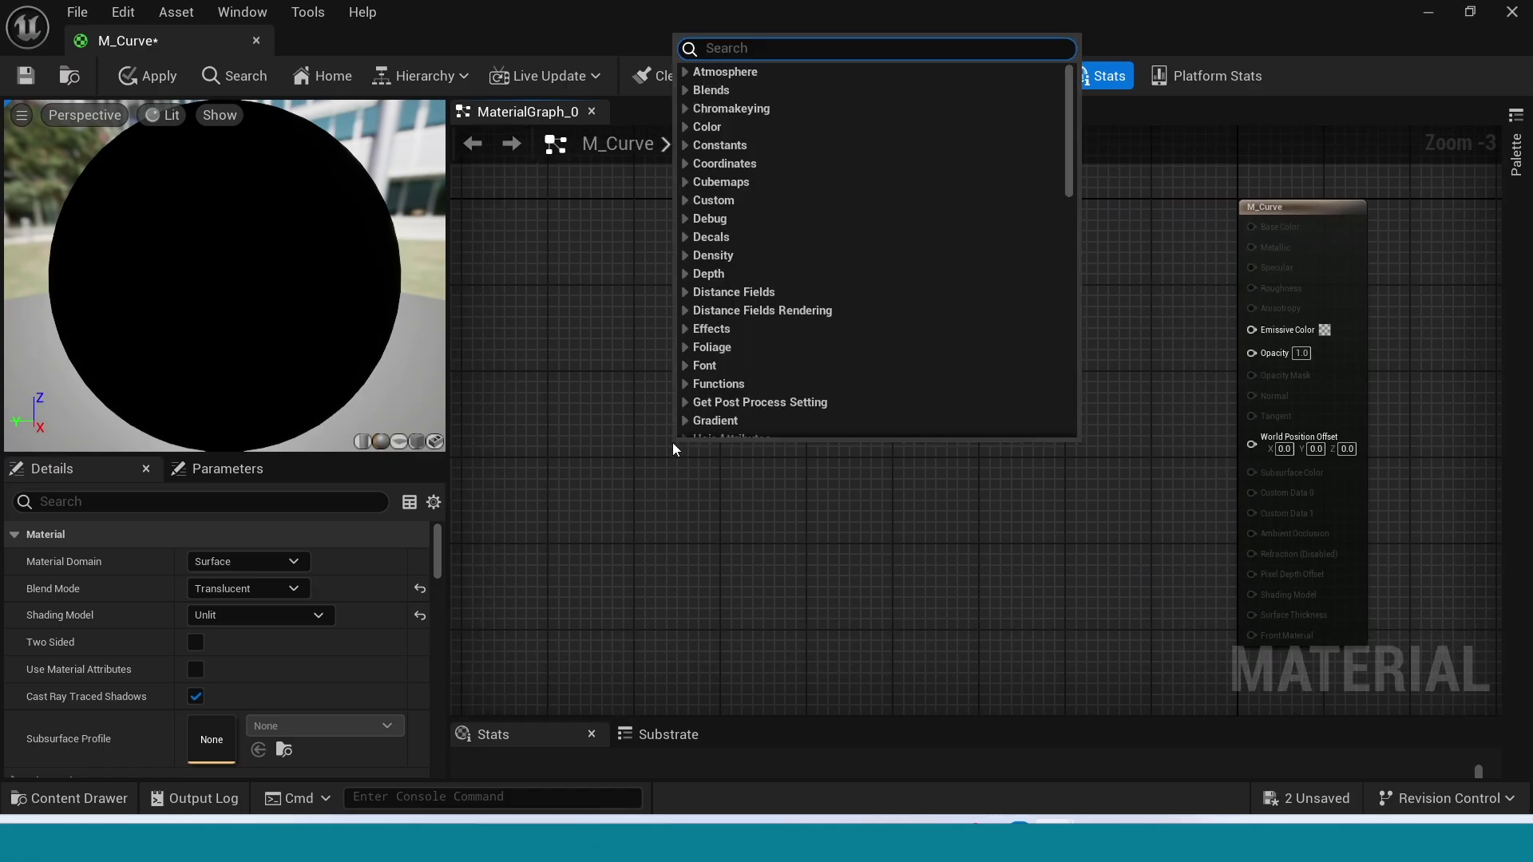
text(rad)
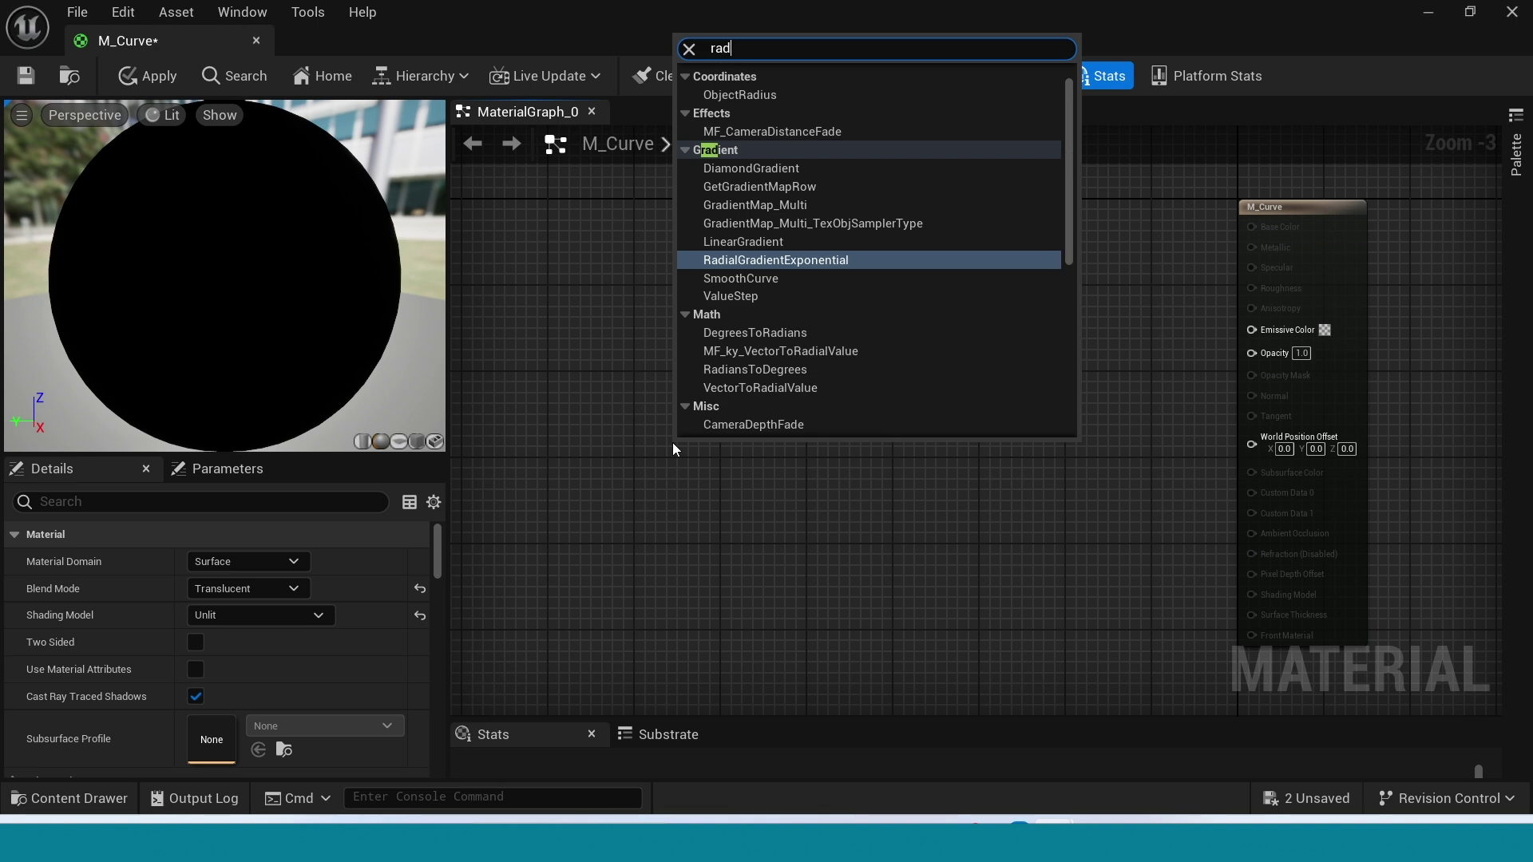
click(865, 259)
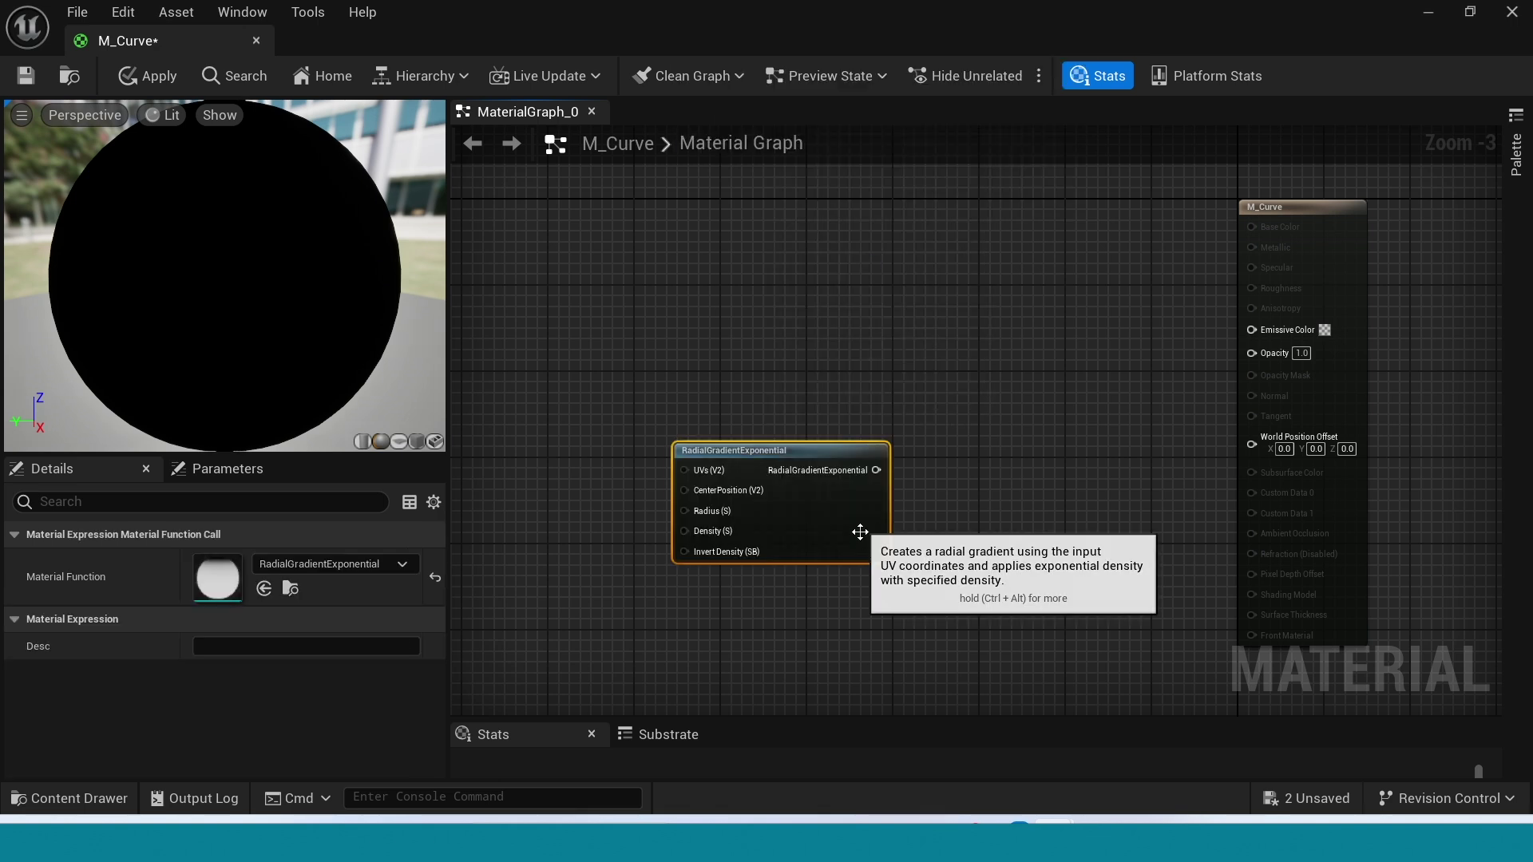
scroll(860, 527, up, 3)
right_drag(1007, 558, 1062, 449)
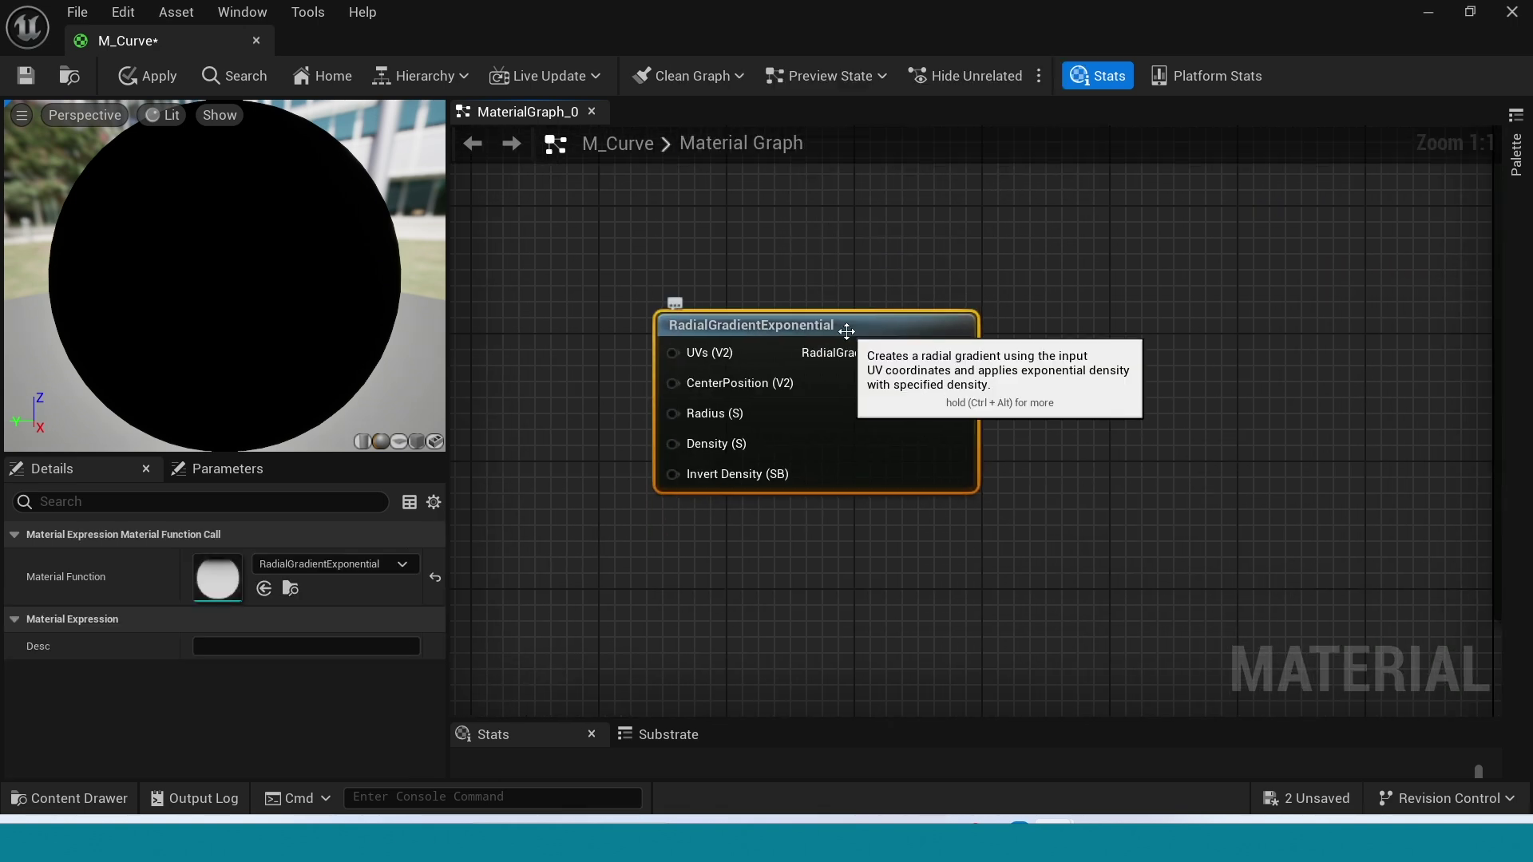
Step: Duplicate the RadialGradientExponential node and place the copy below the original
drag(846, 331, 822, 193)
click(730, 518)
key(ctrl+v)
right_drag(838, 529, 941, 531)
drag(942, 531, 863, 447)
scroll(921, 377, down, 3)
right_drag(723, 483, 887, 620)
Step: Add a scalar parameter before the gradient nodes, keeping the name Param, and set its default value to 30
key(s)
click(701, 424)
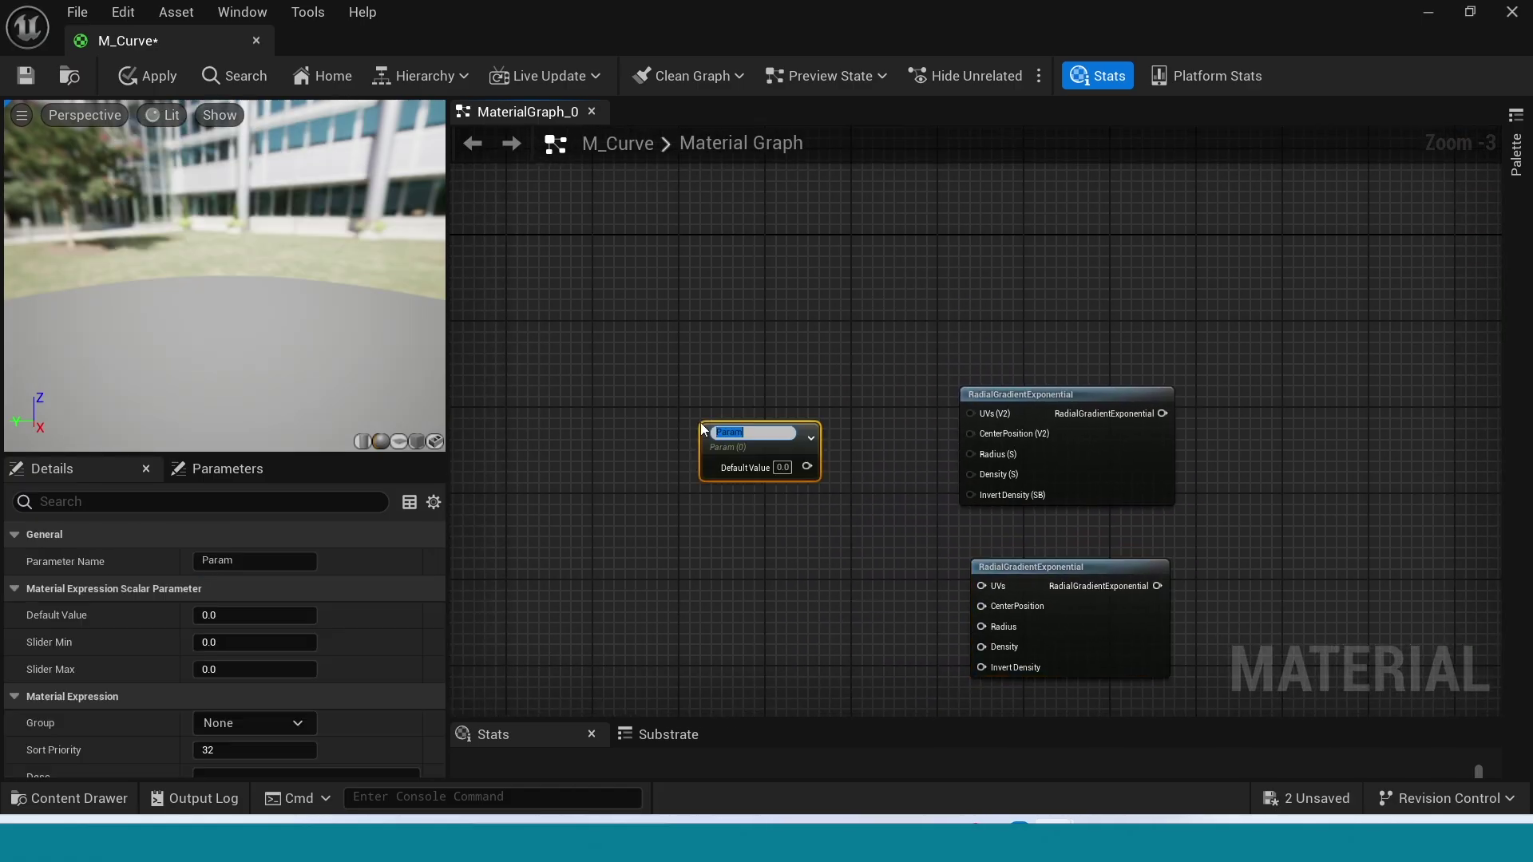
scroll(769, 610, up, 3)
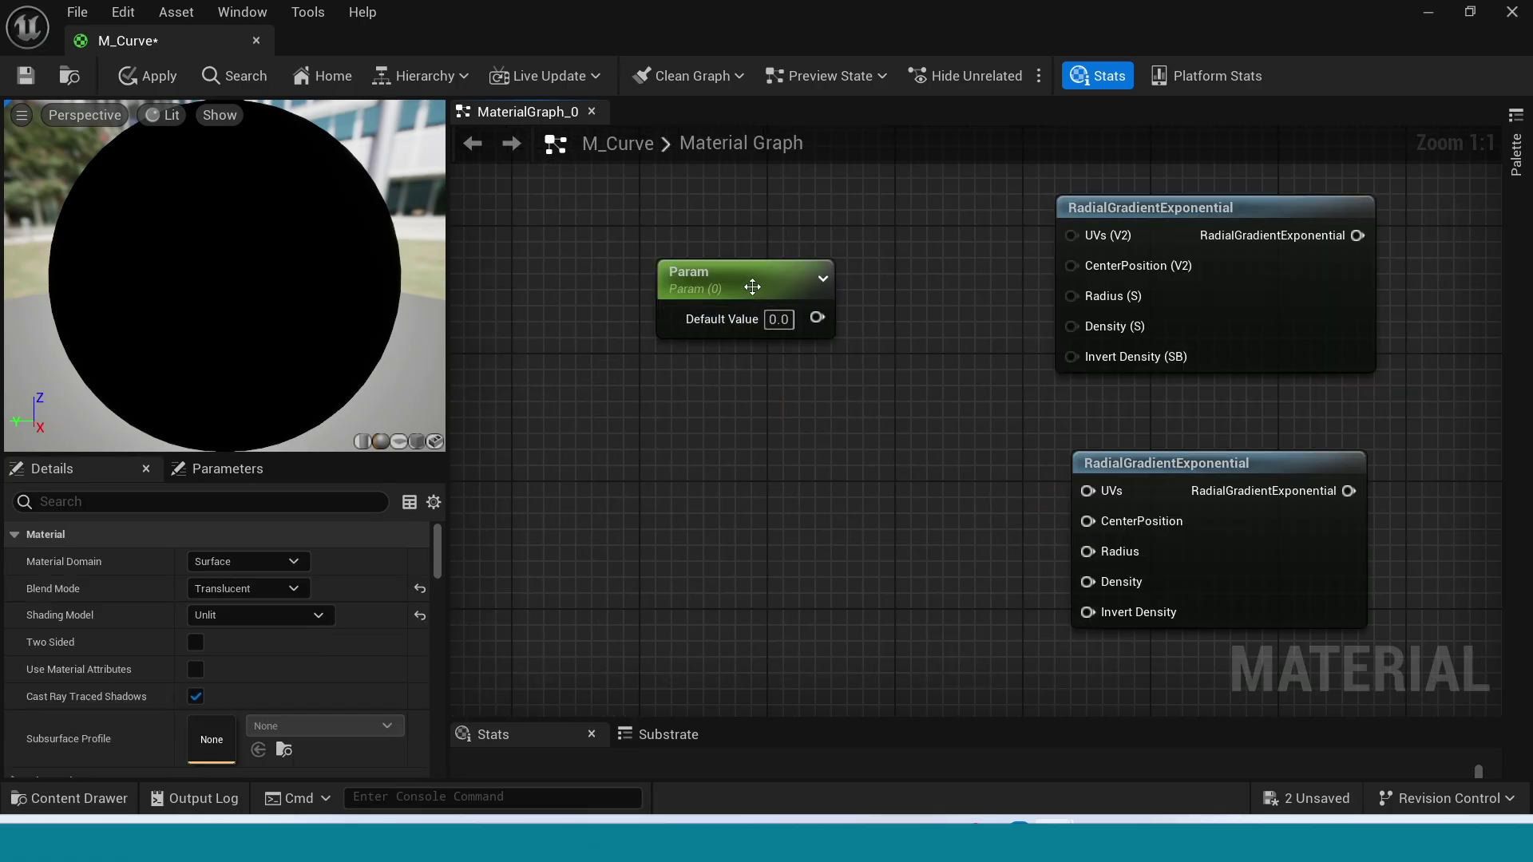
click(753, 288)
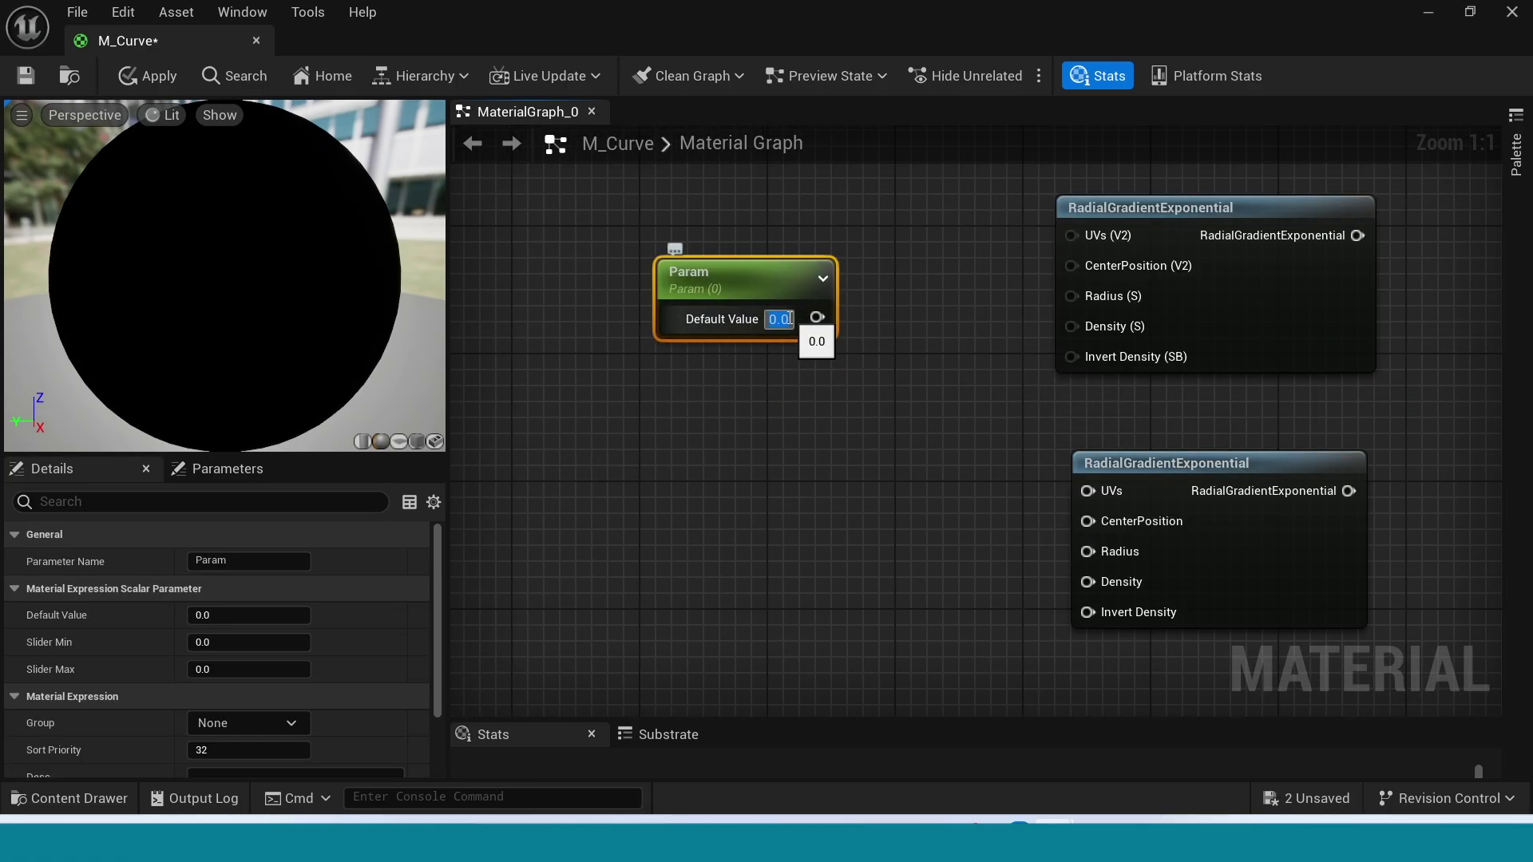
text(30)
key(Return)
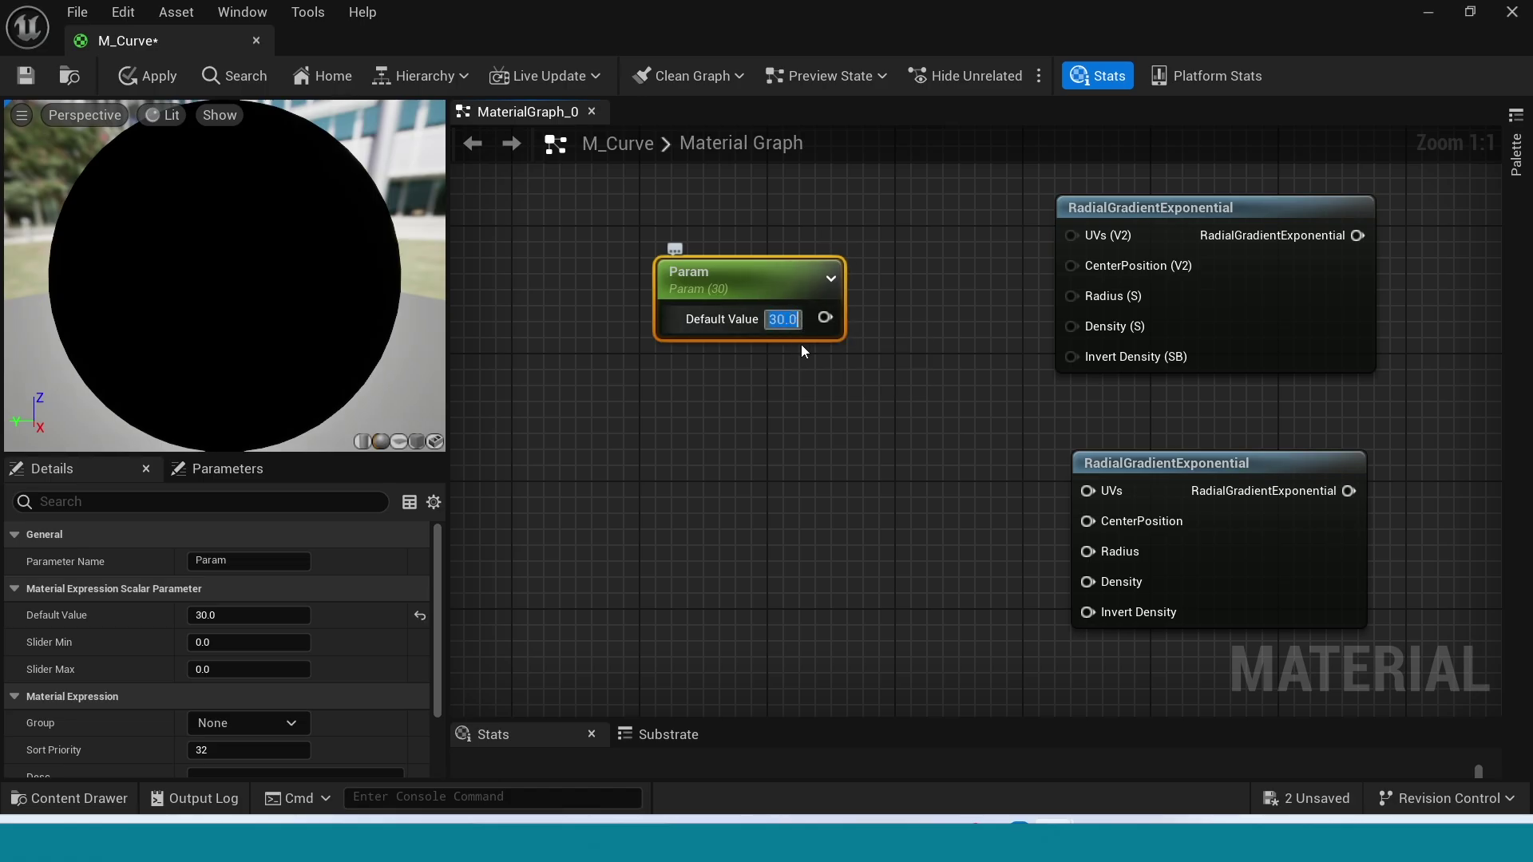
Step: Connect the scalar parameter to the Density inputs of both RadialGradientExponential nodes
drag(829, 311, 1072, 326)
drag(825, 317, 1086, 587)
scroll(946, 597, down, 1)
right_drag(931, 579, 756, 569)
Step: Add a Constant2Vector node below the scalar parameter with X 0.5 and Y 0.55
click(553, 516)
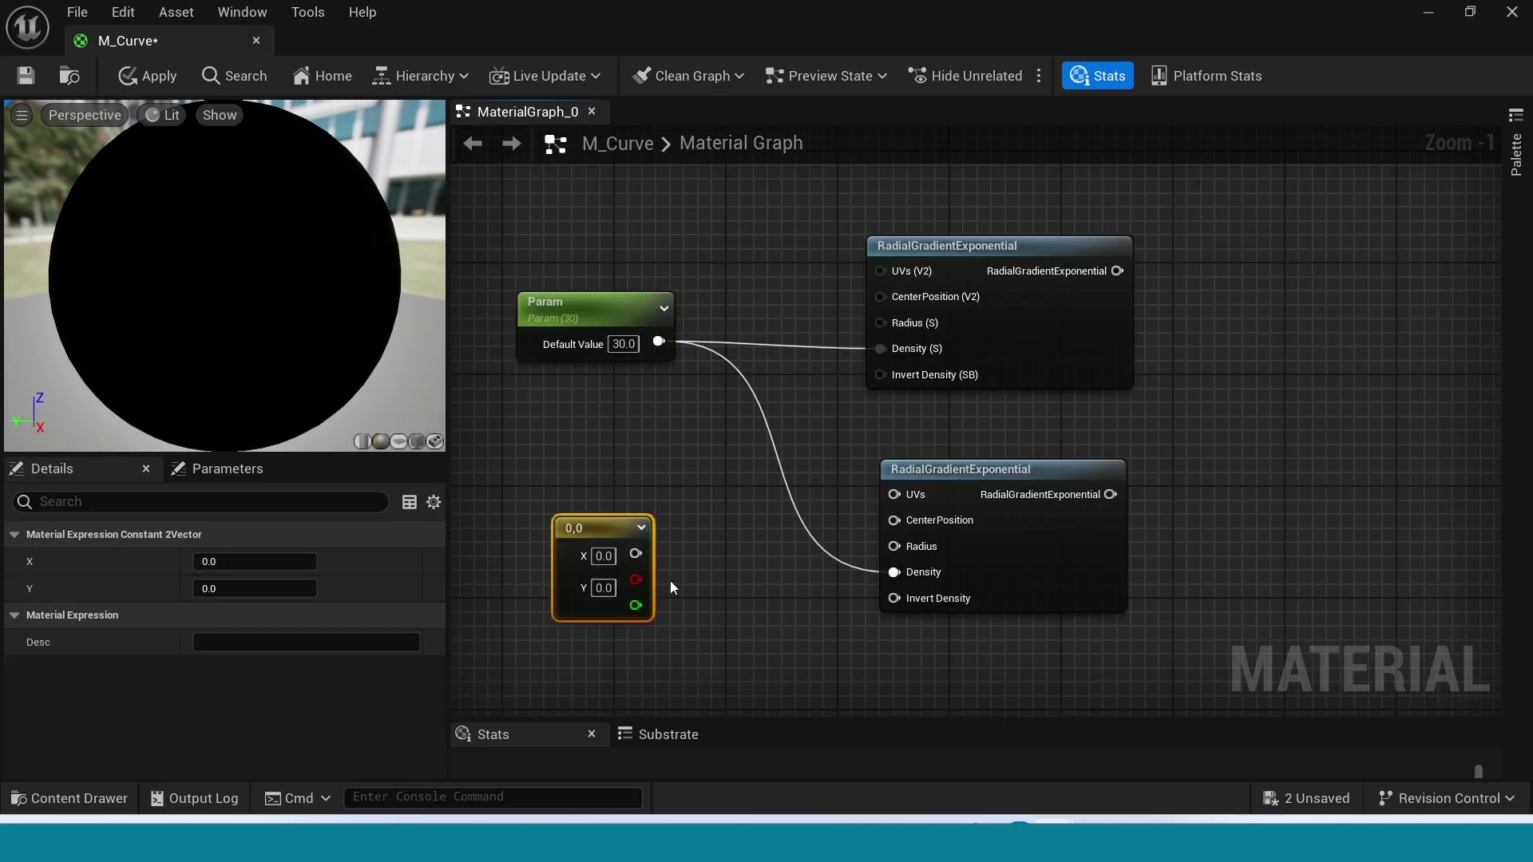
scroll(670, 591, up, 1)
right_drag(670, 592, 854, 338)
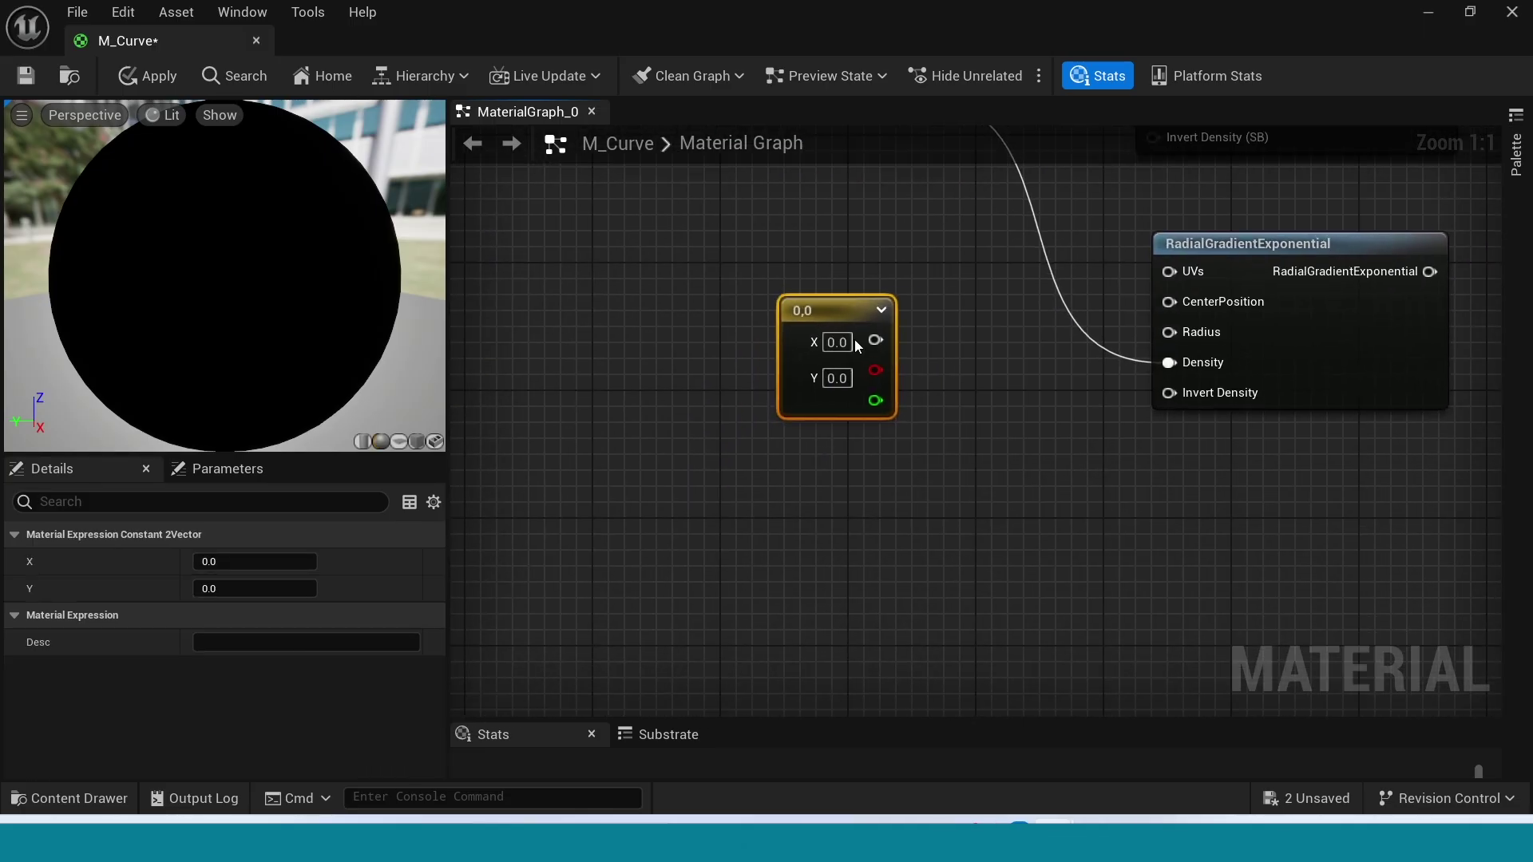
drag(842, 307, 816, 481)
right_drag(989, 569, 946, 554)
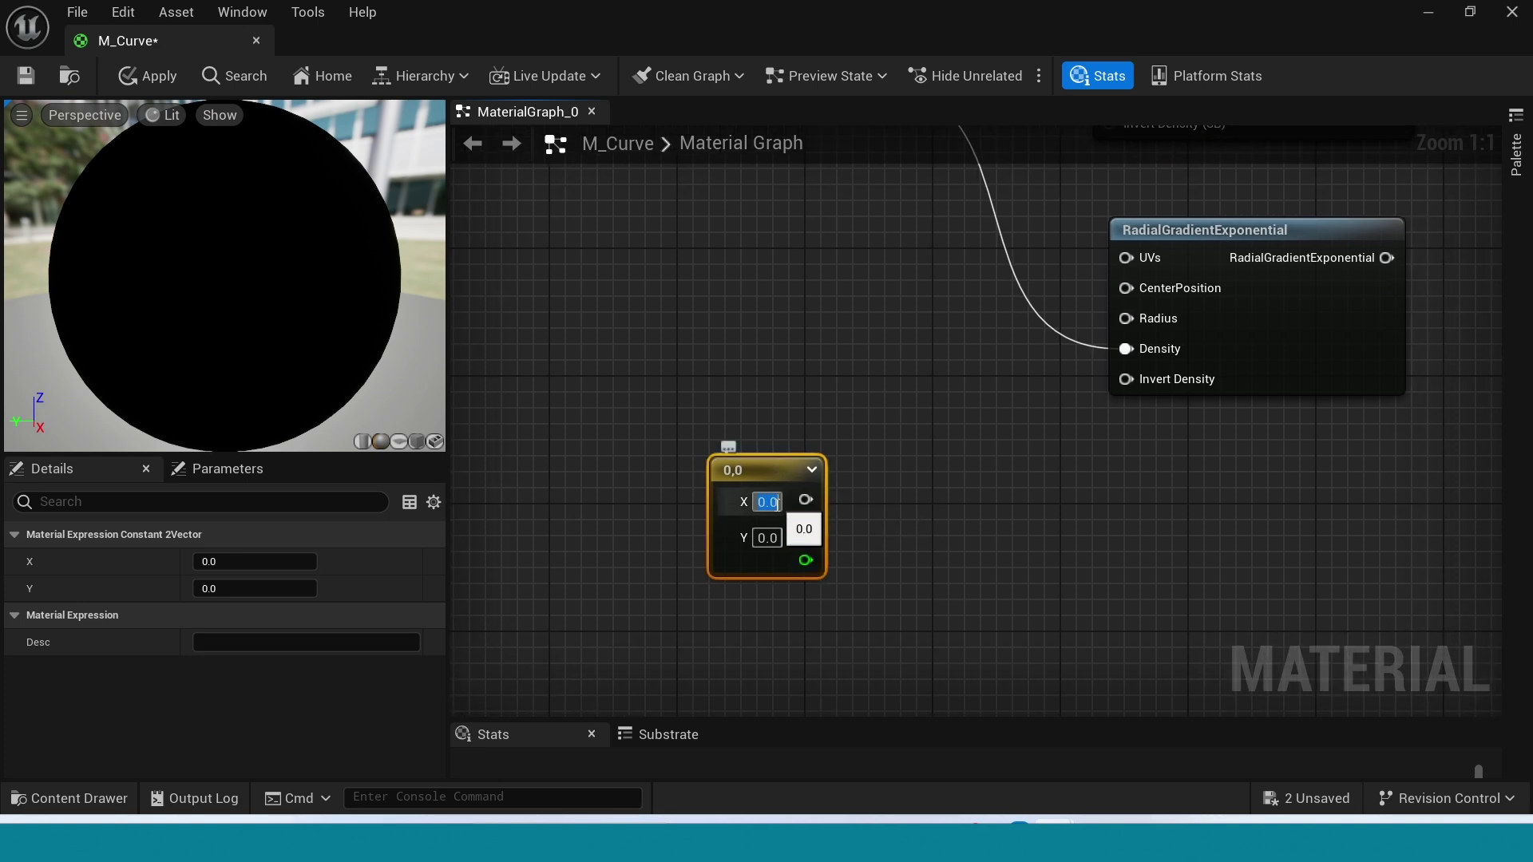
text(0.5)
click(779, 538)
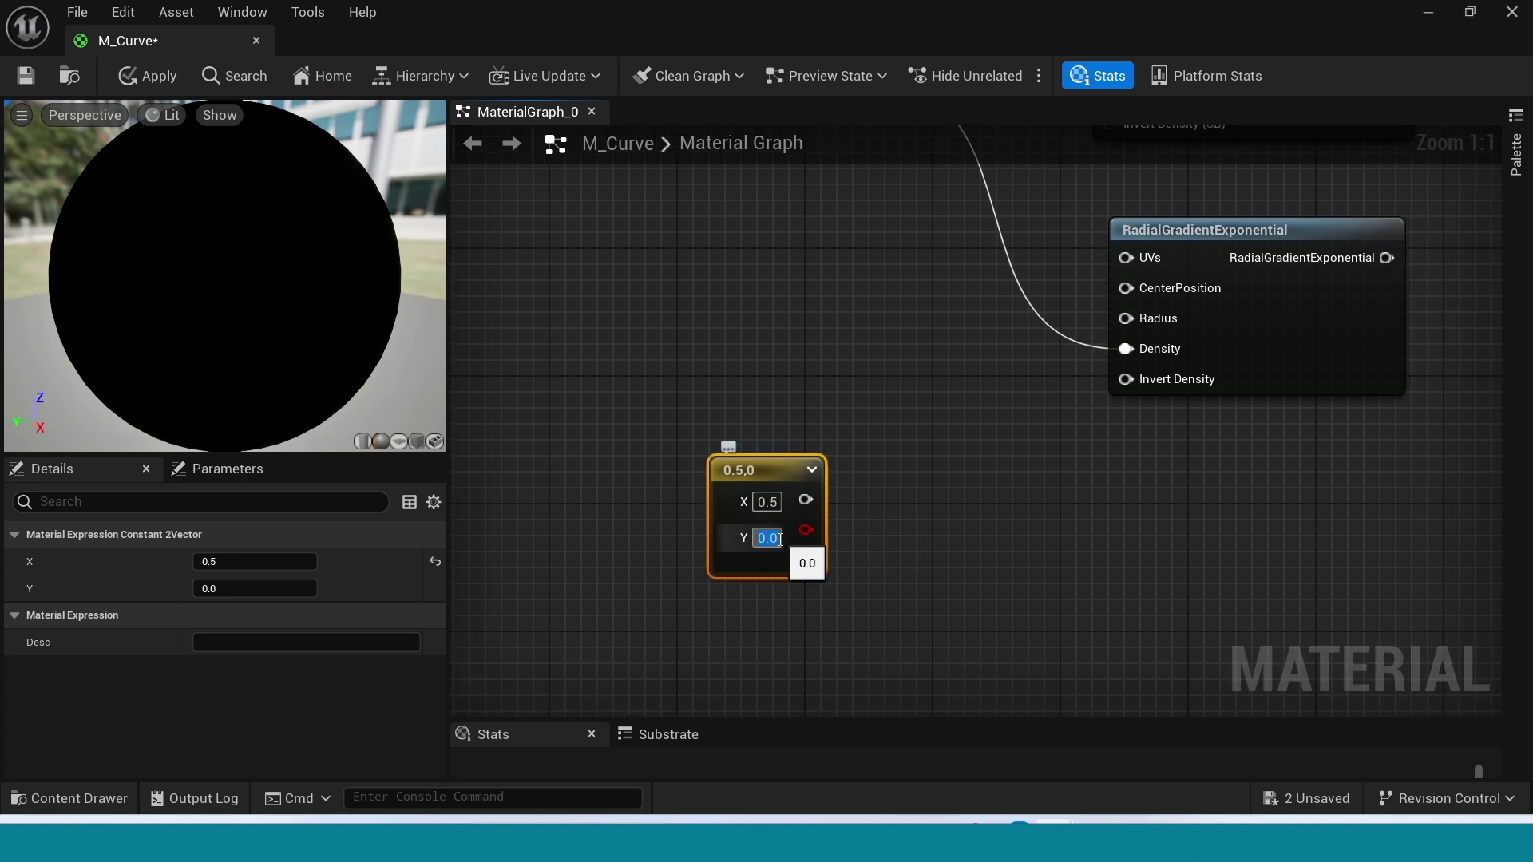
text(0.55)
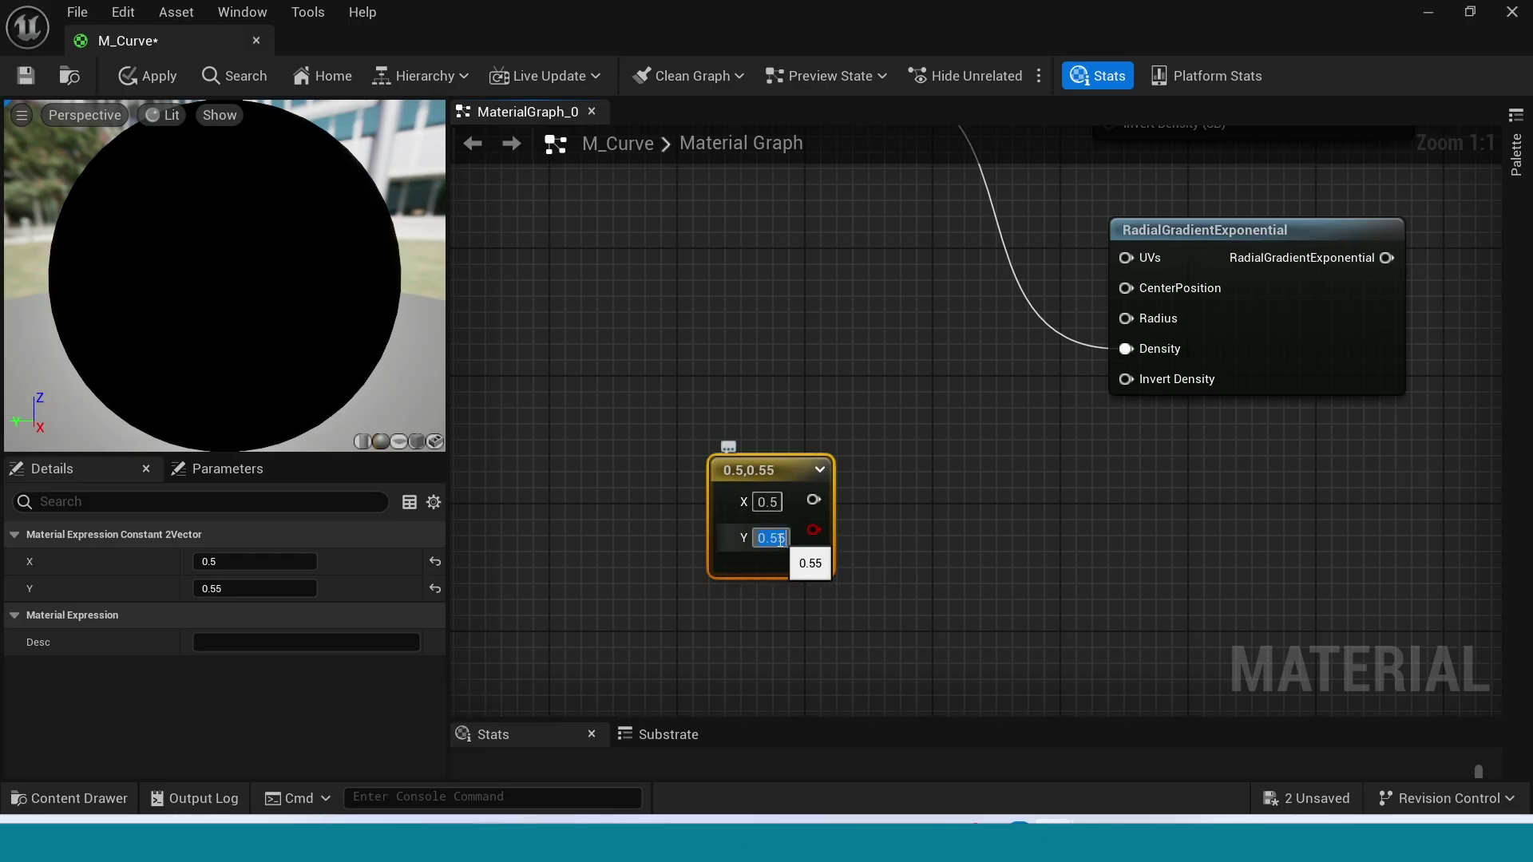
Step: Place the two-value vector just under the parameter and connect it to the lower gradient's CenterPosition input
right_drag(1047, 559, 937, 697)
click(964, 495)
drag(720, 611, 724, 326)
right_drag(868, 515, 859, 627)
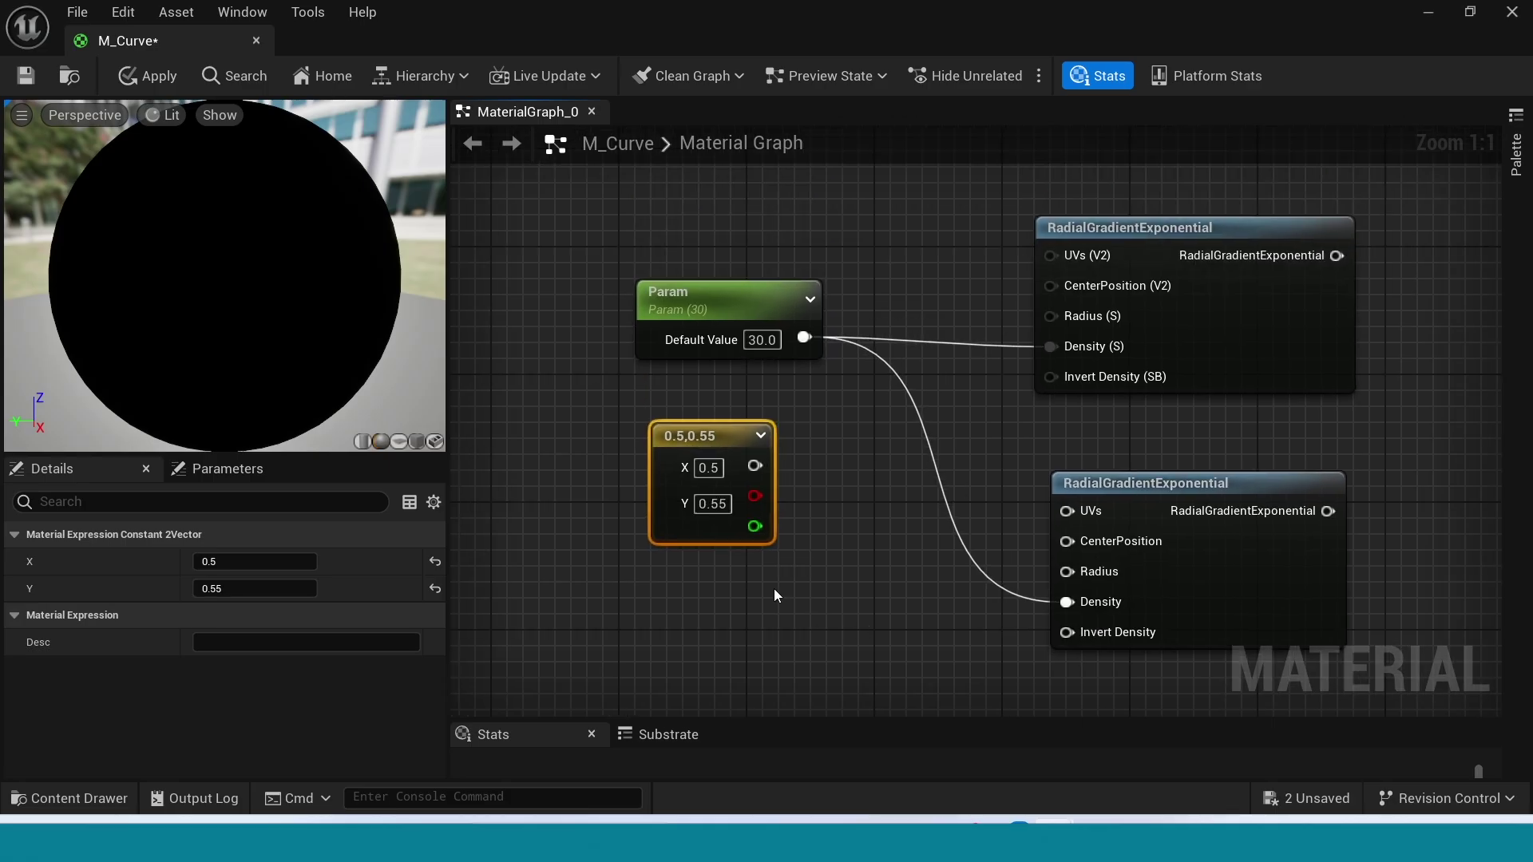
drag(754, 465, 1067, 541)
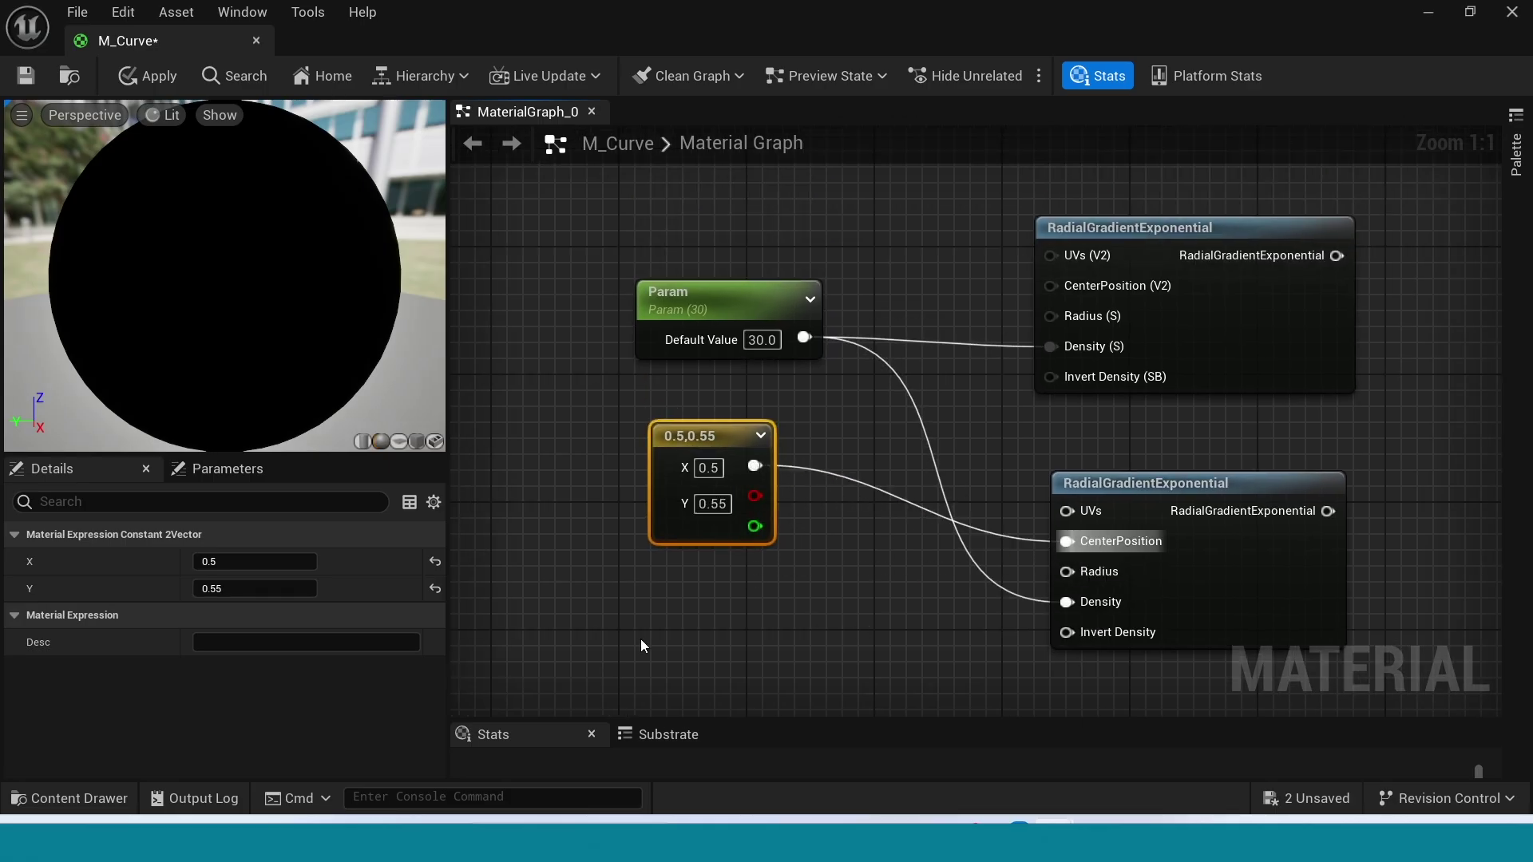
Step: Switch the material preview shape to a flat plane
click(399, 442)
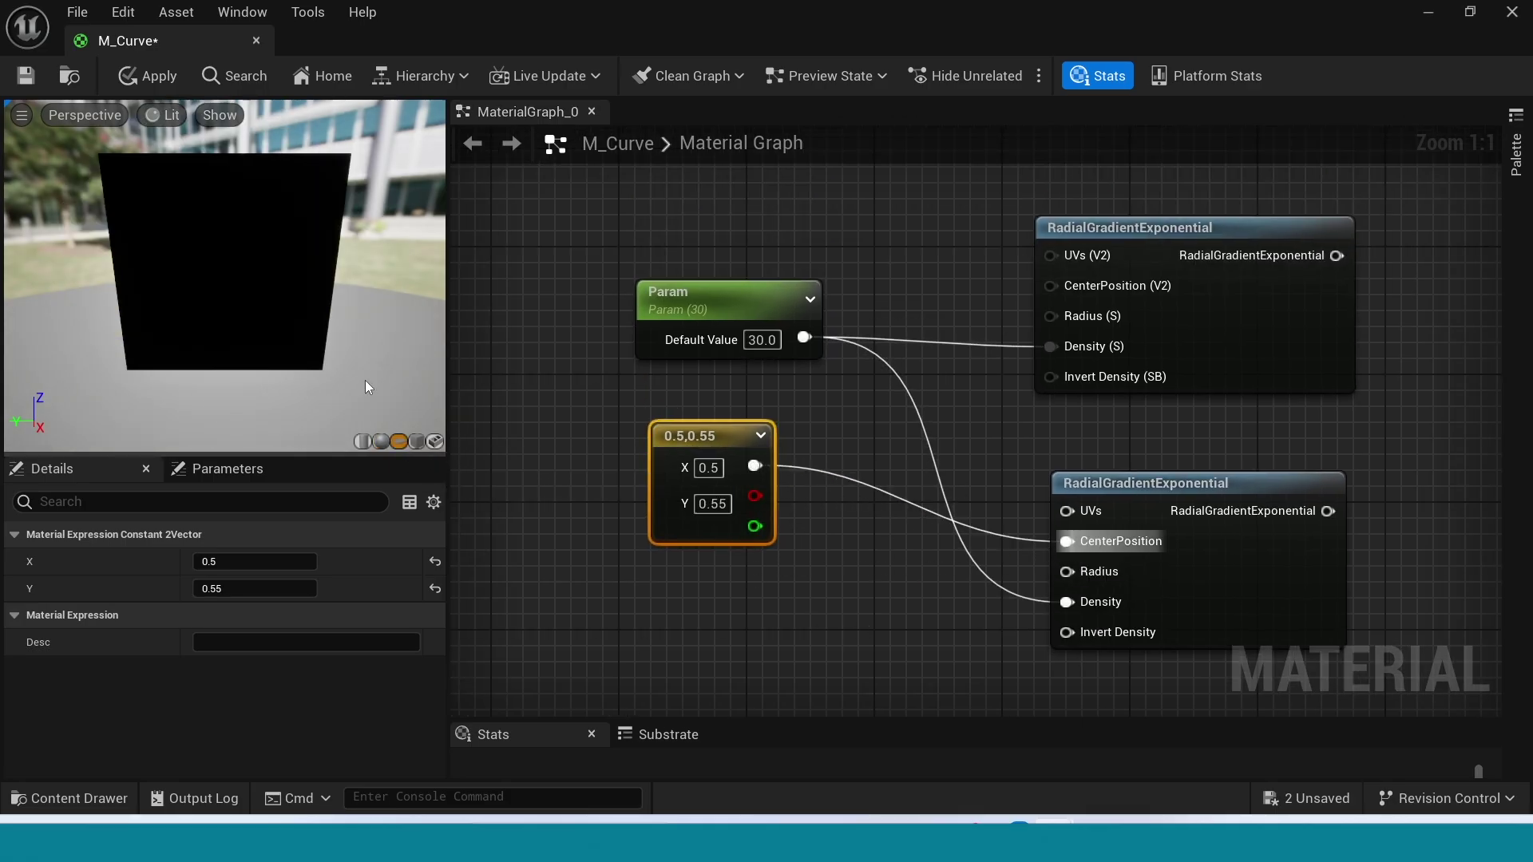
drag(325, 367, 331, 386)
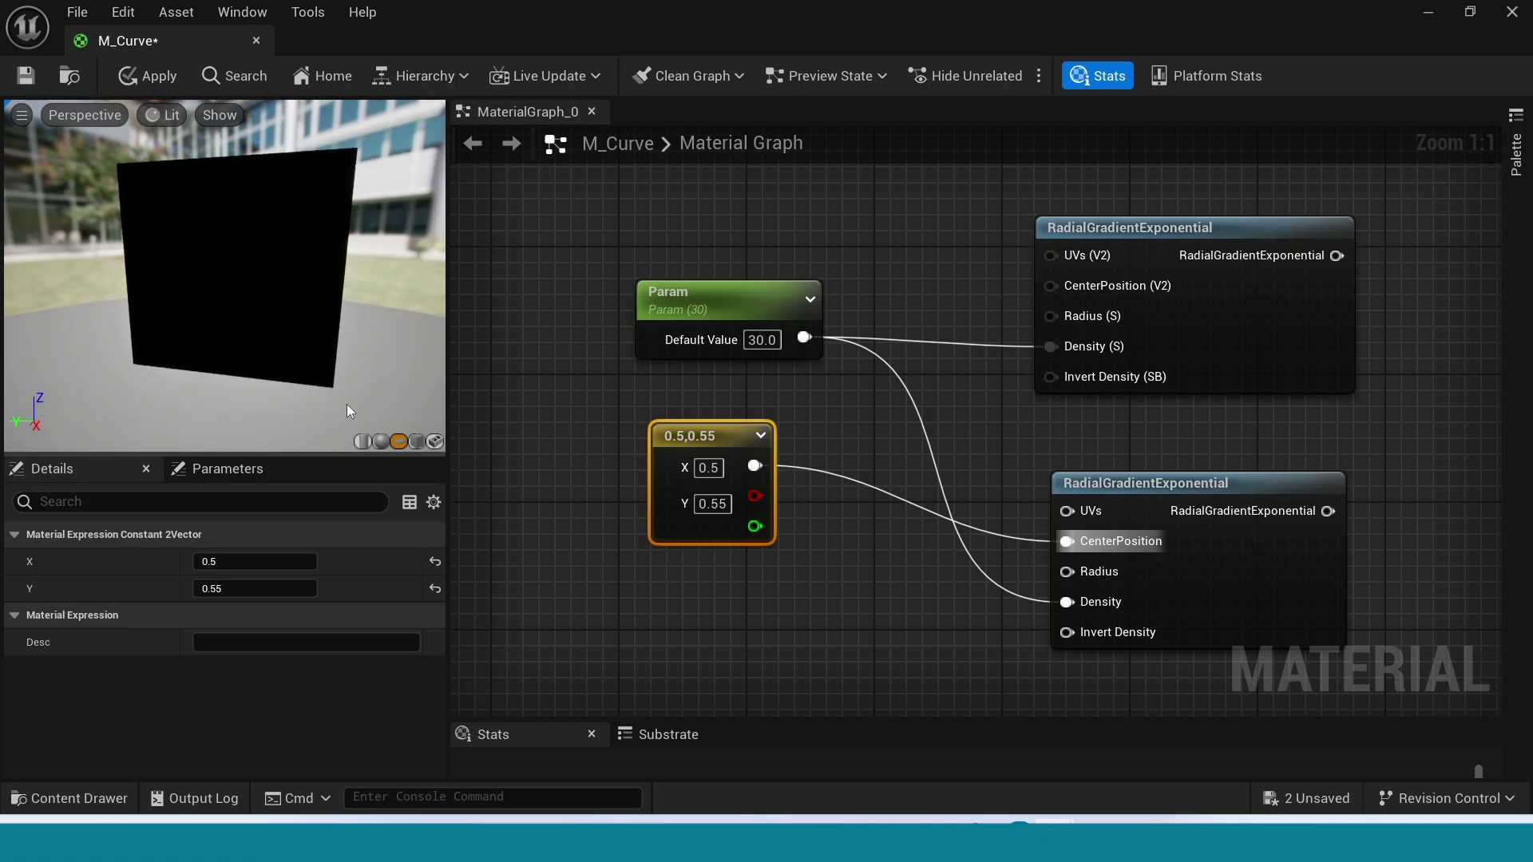
right_drag(789, 645, 731, 635)
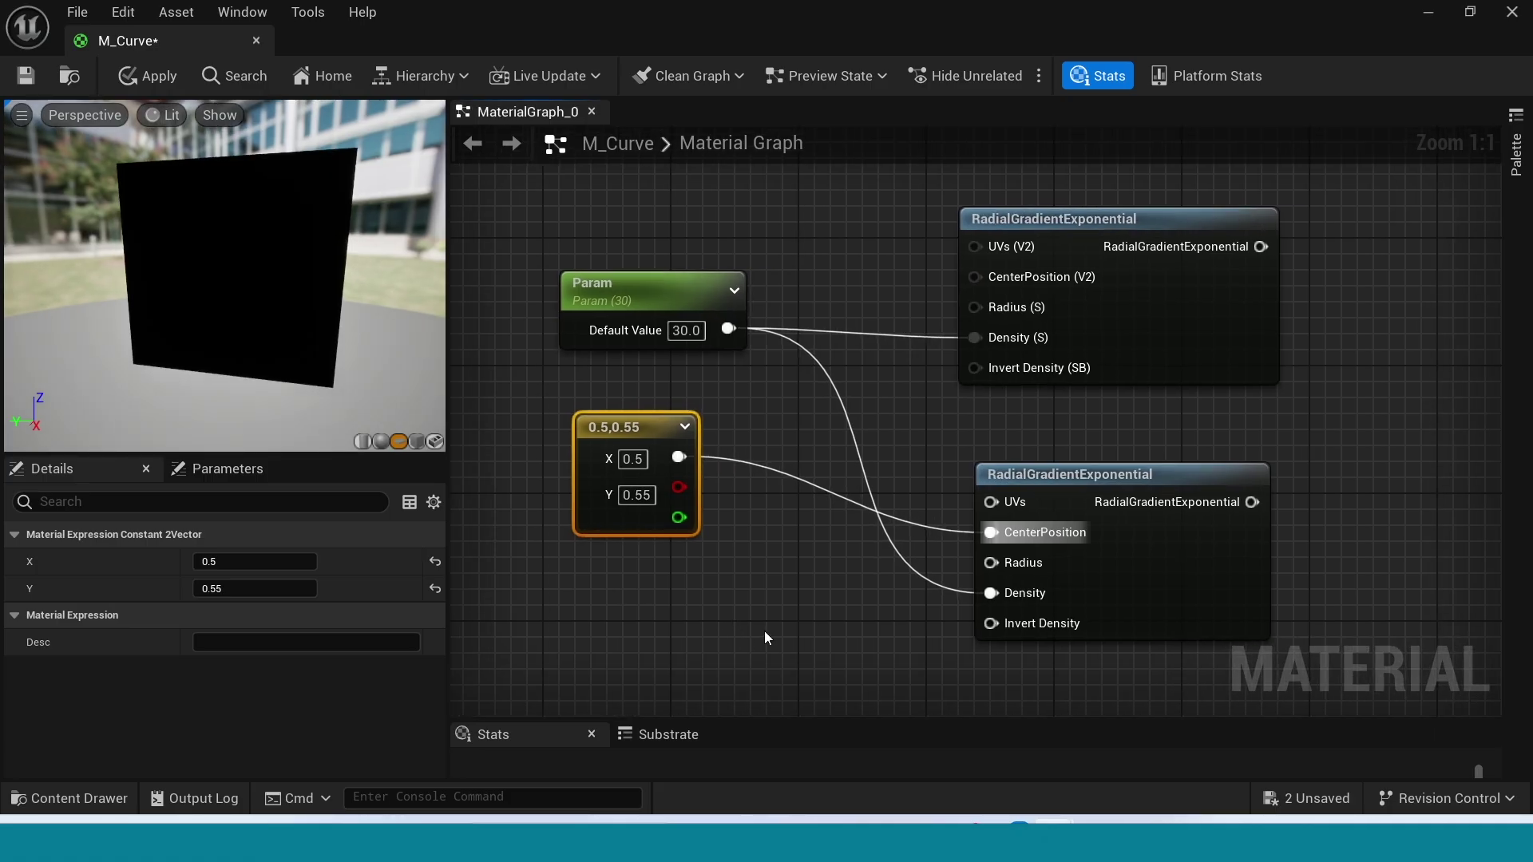
scroll(764, 631, down, 1)
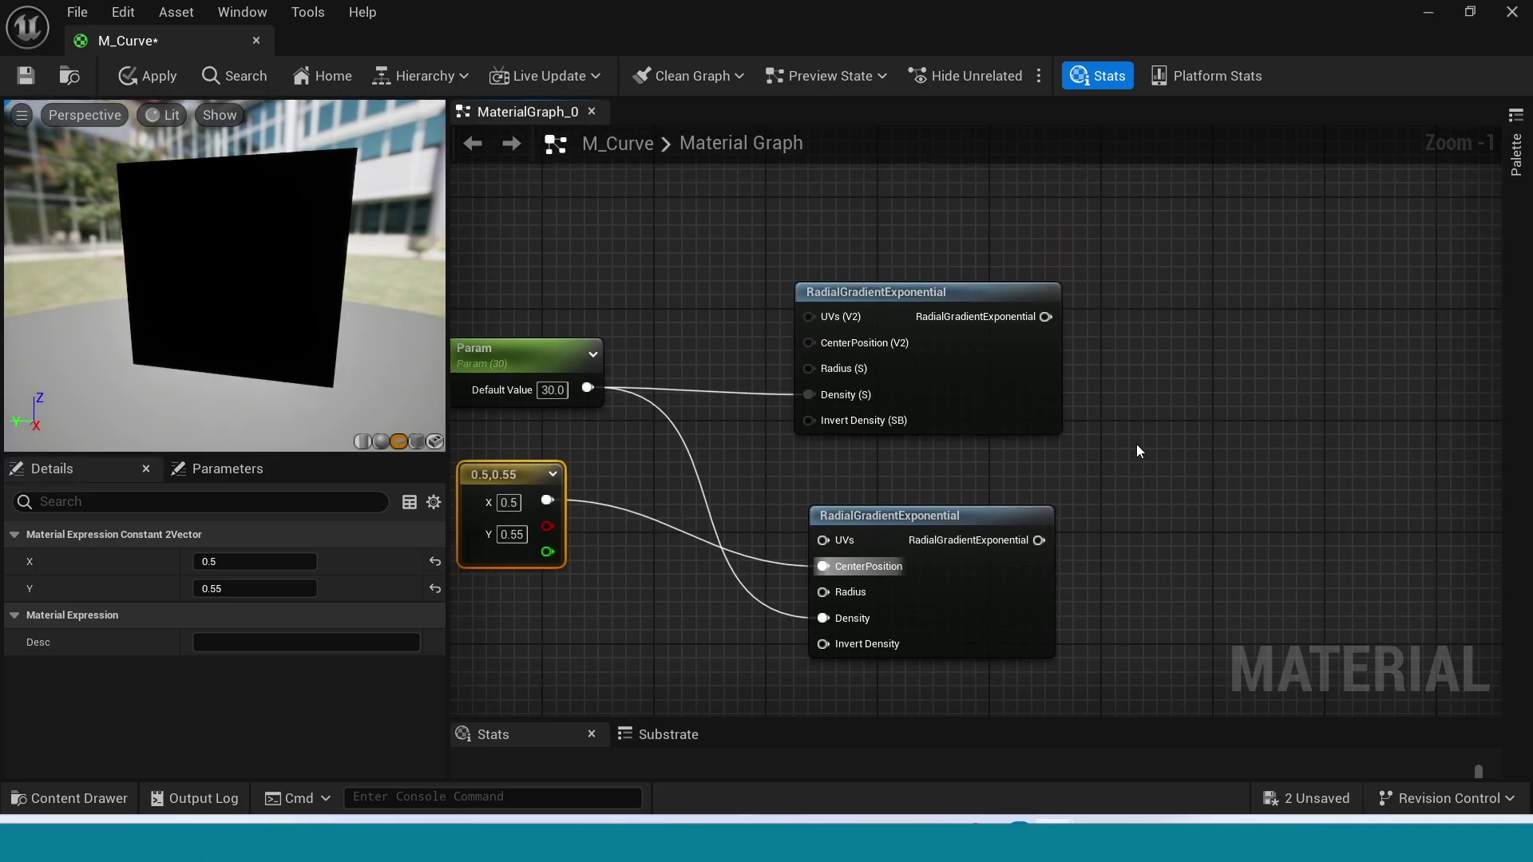
Step: Add a Subtract node and connect the upper radial gradient to its A input and the lower gradient to B
right_click(1137, 446)
text(su)
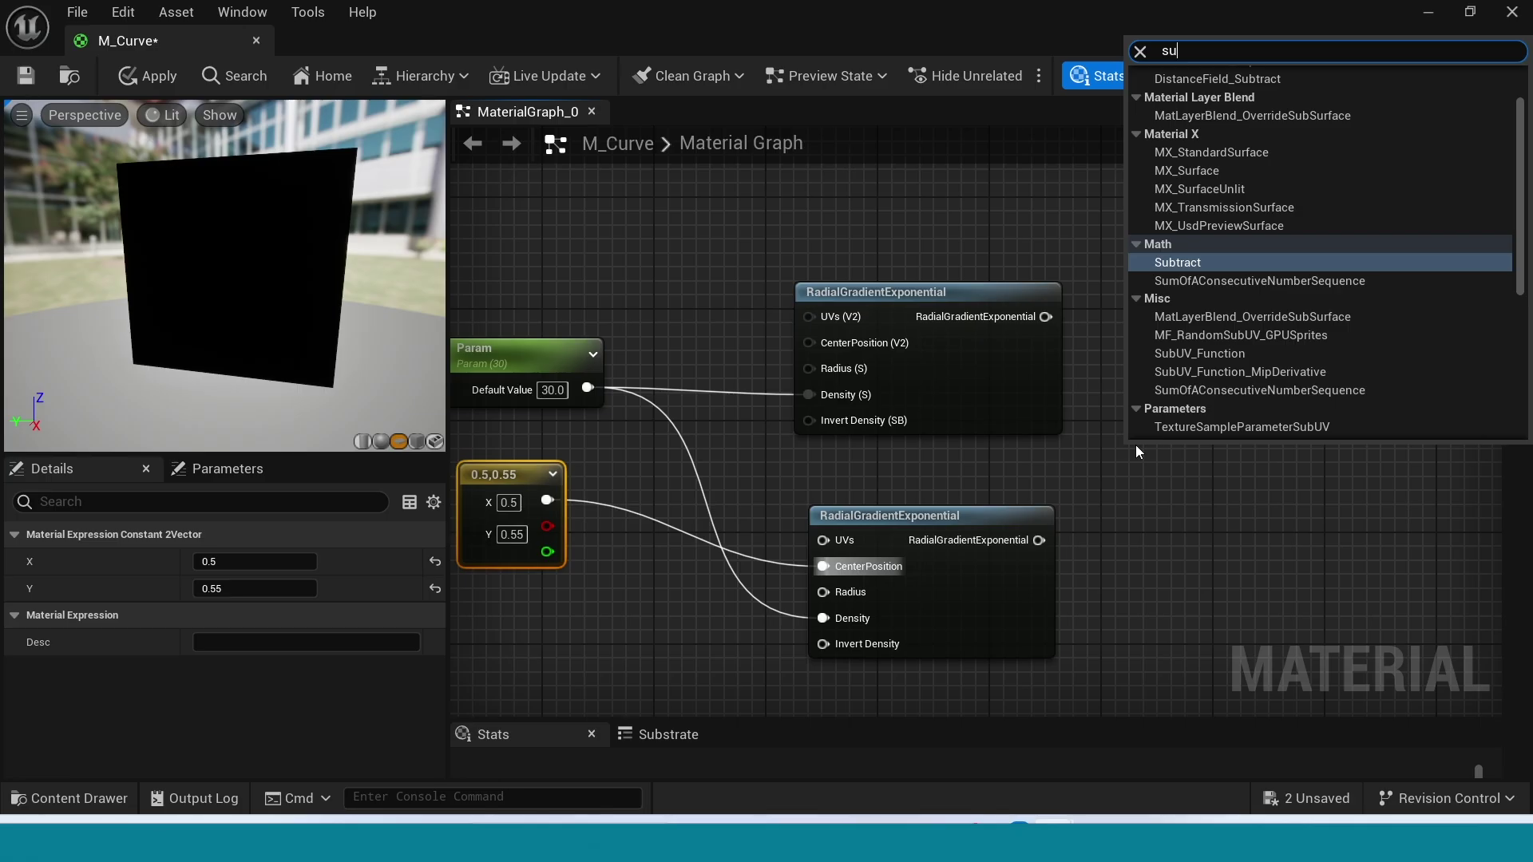
text(b)
click(1202, 132)
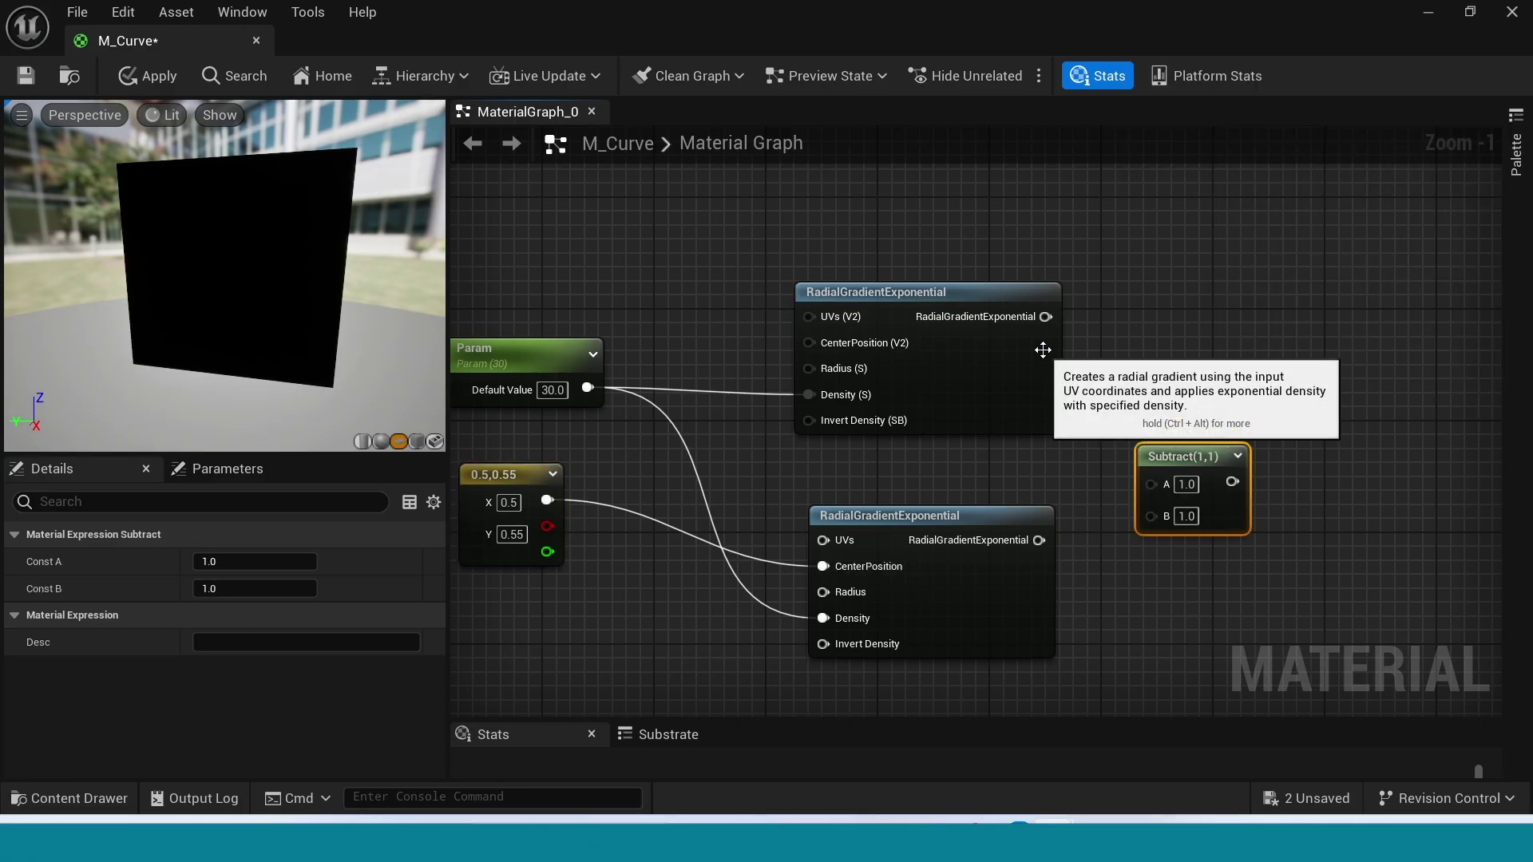
drag(1045, 316, 1152, 484)
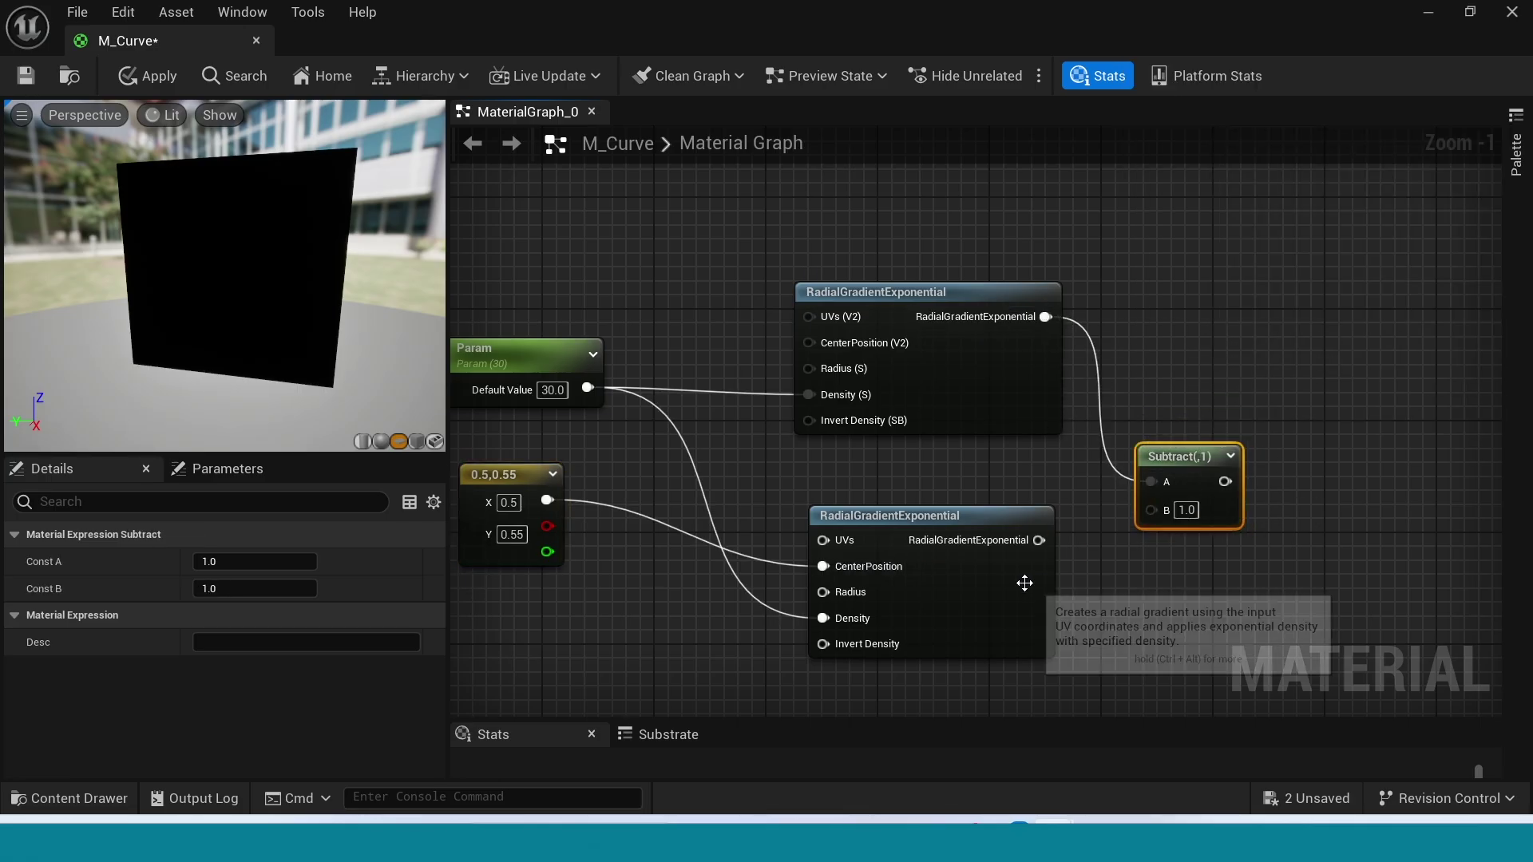
drag(1039, 539, 1152, 509)
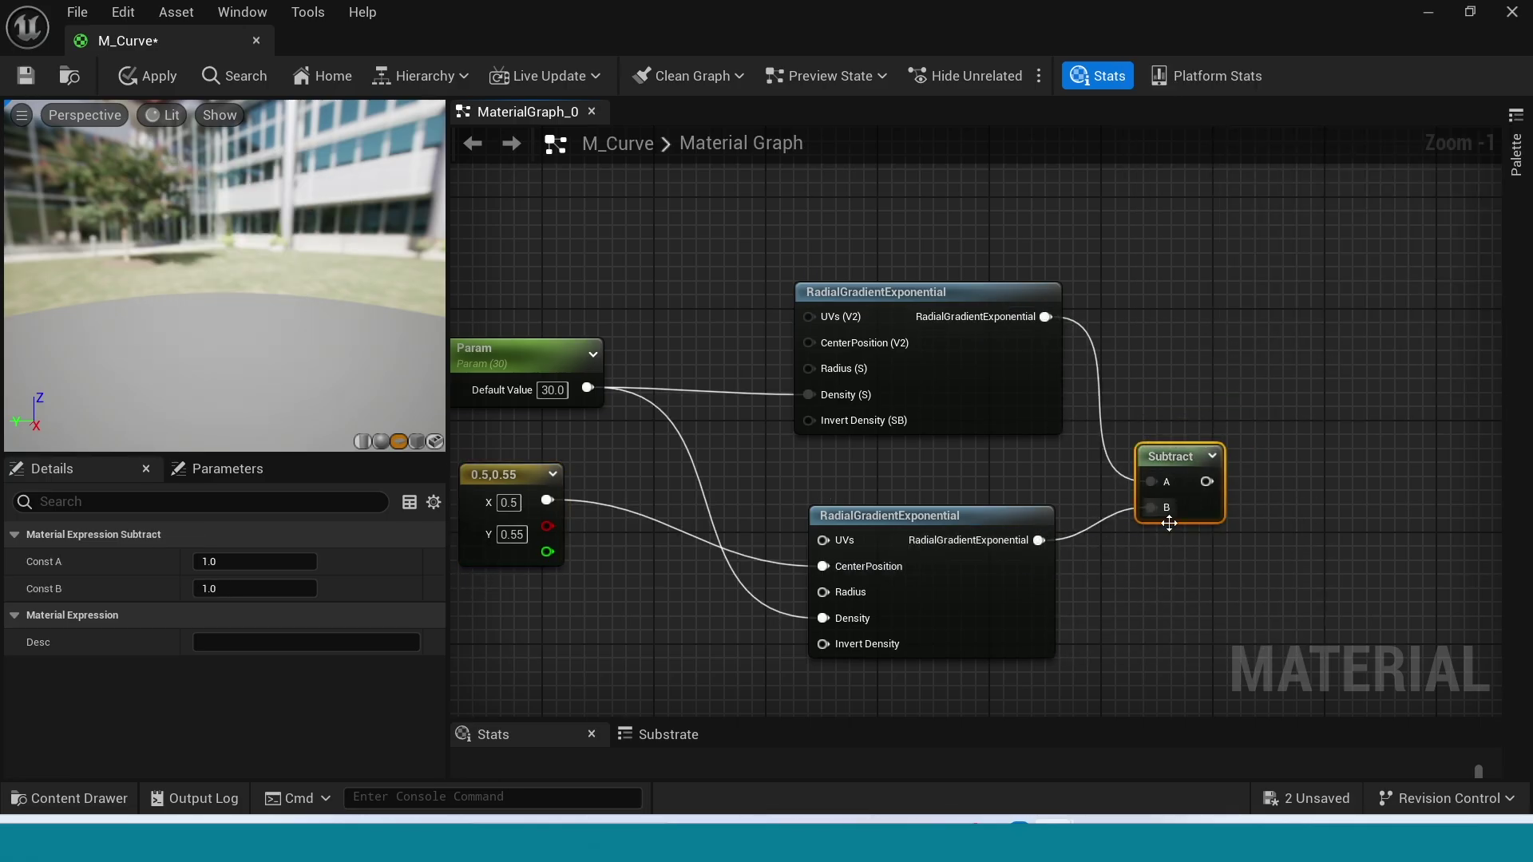
Step: Add a Multiply node between Subtract and the material output, and connect the Subtract result to its A input
scroll(1323, 525, down, 2)
right_drag(1317, 547, 1075, 589)
scroll(1135, 592, up, 1)
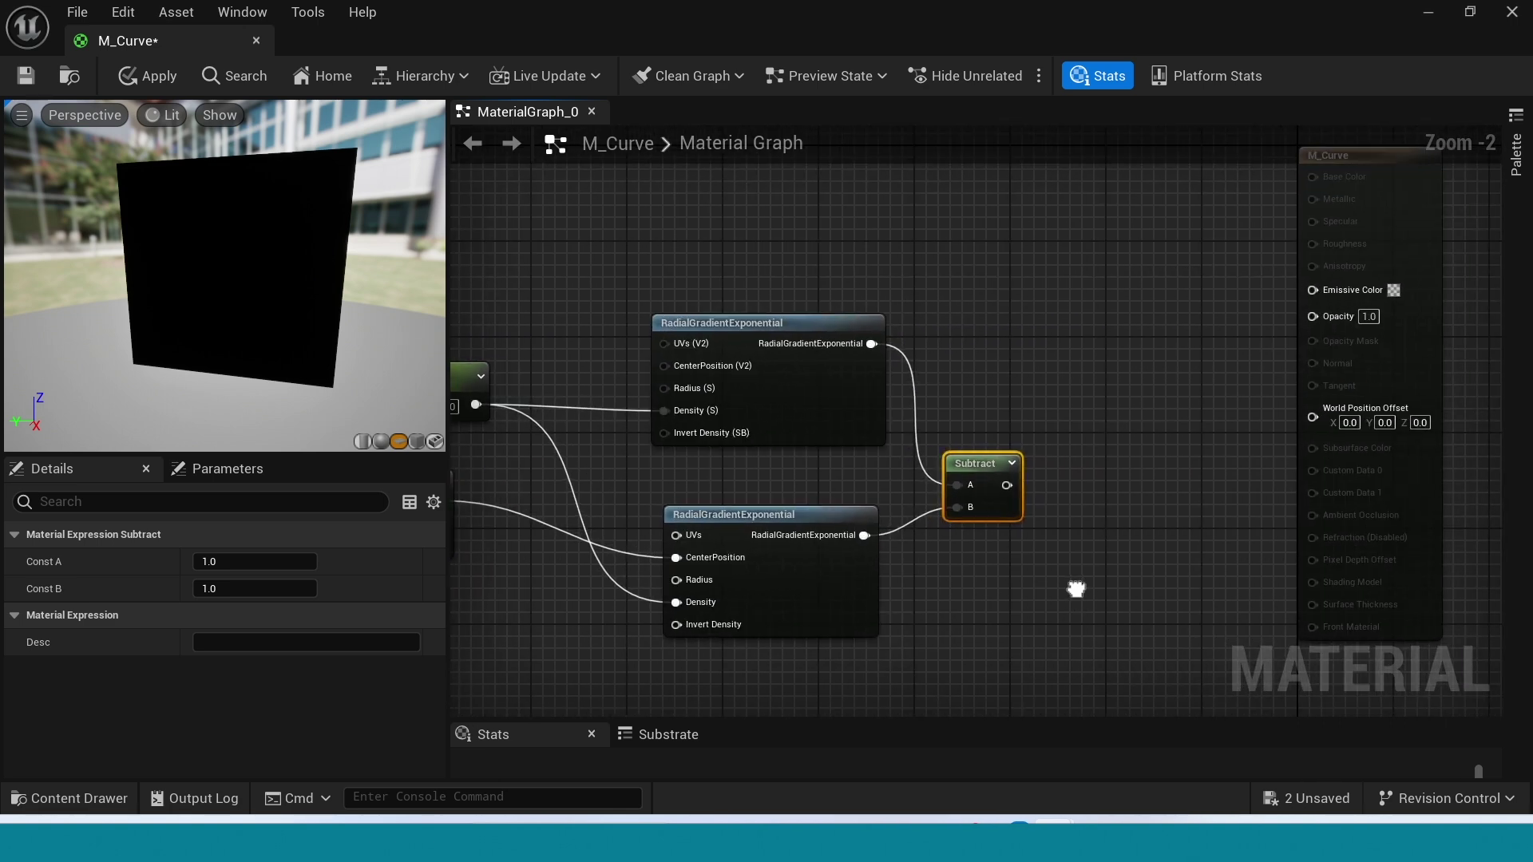
click(1070, 444)
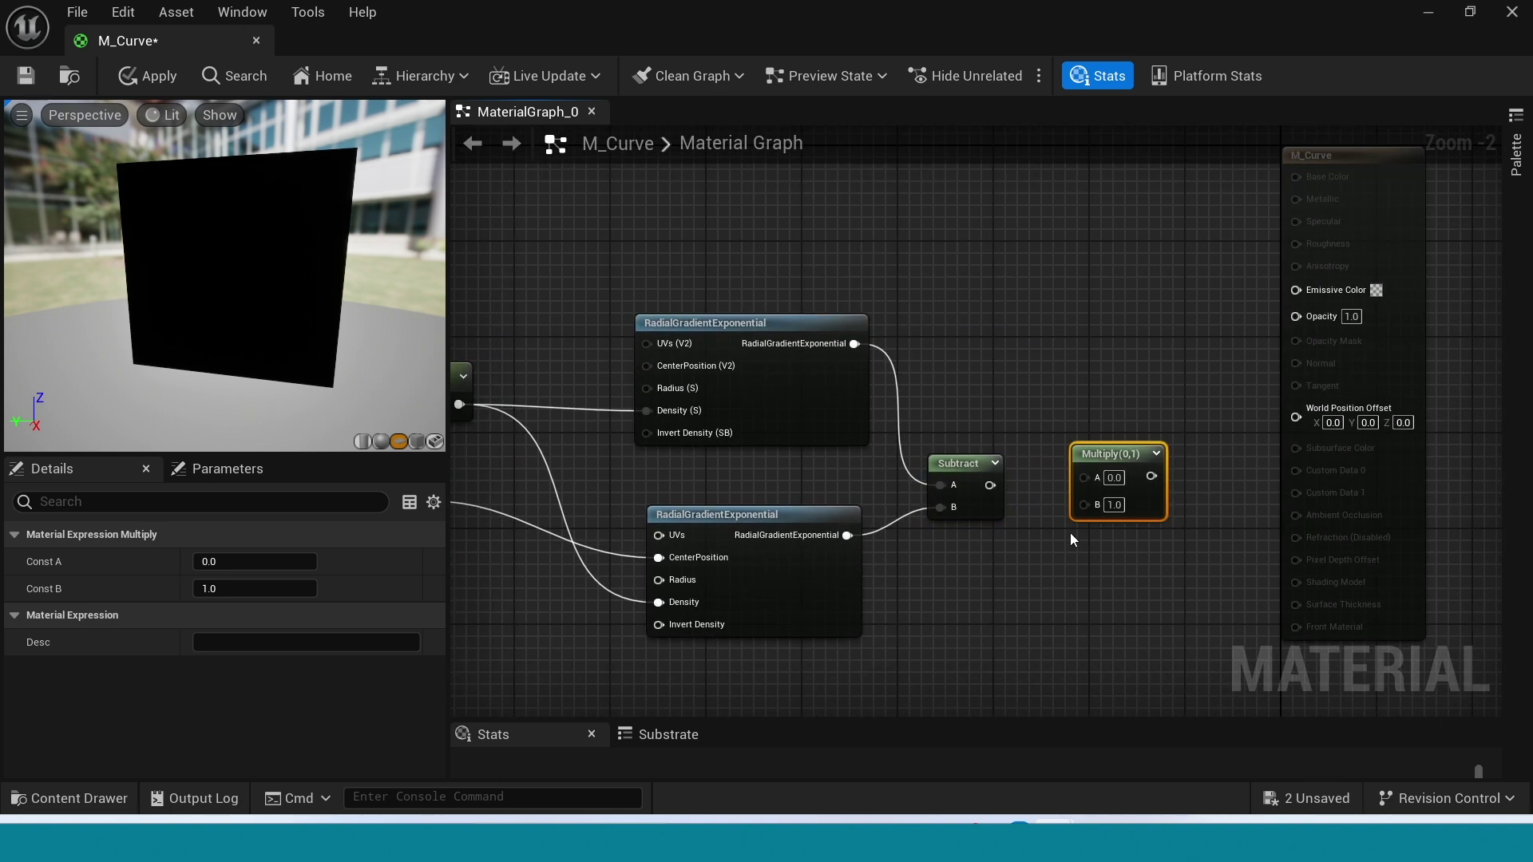
scroll(1051, 550, up, 1)
drag(991, 480, 1088, 464)
Step: Add a Texture Sample feeding the Multiply node's B input and place it below the lower radial gradient
scroll(976, 610, down, 1)
right_drag(976, 611, 1062, 447)
drag(1152, 348, 969, 574)
text(ti)
key(BackSpace)
text(e)
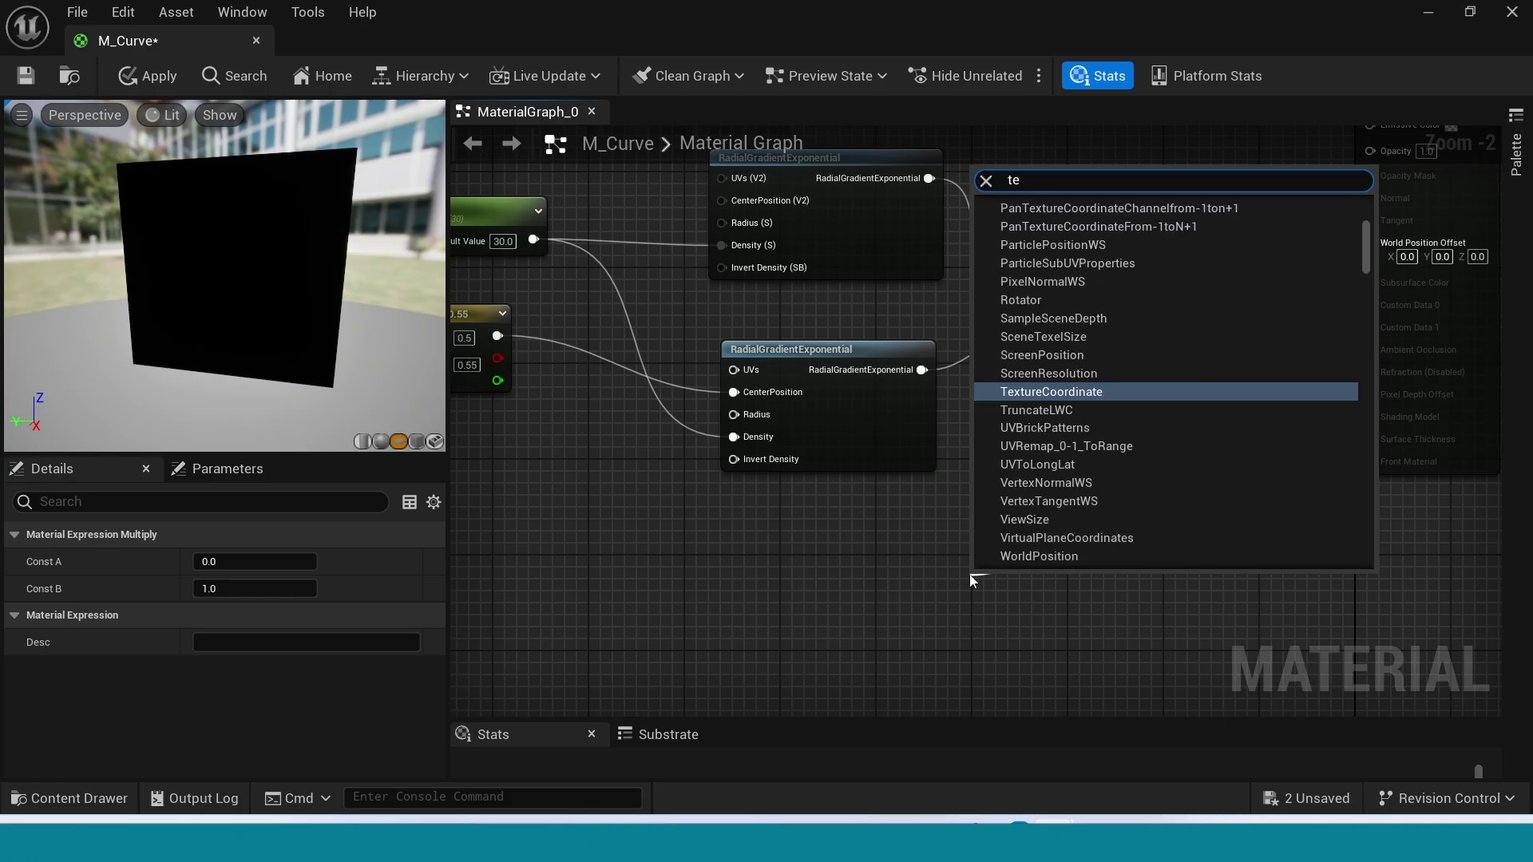
text(xsa)
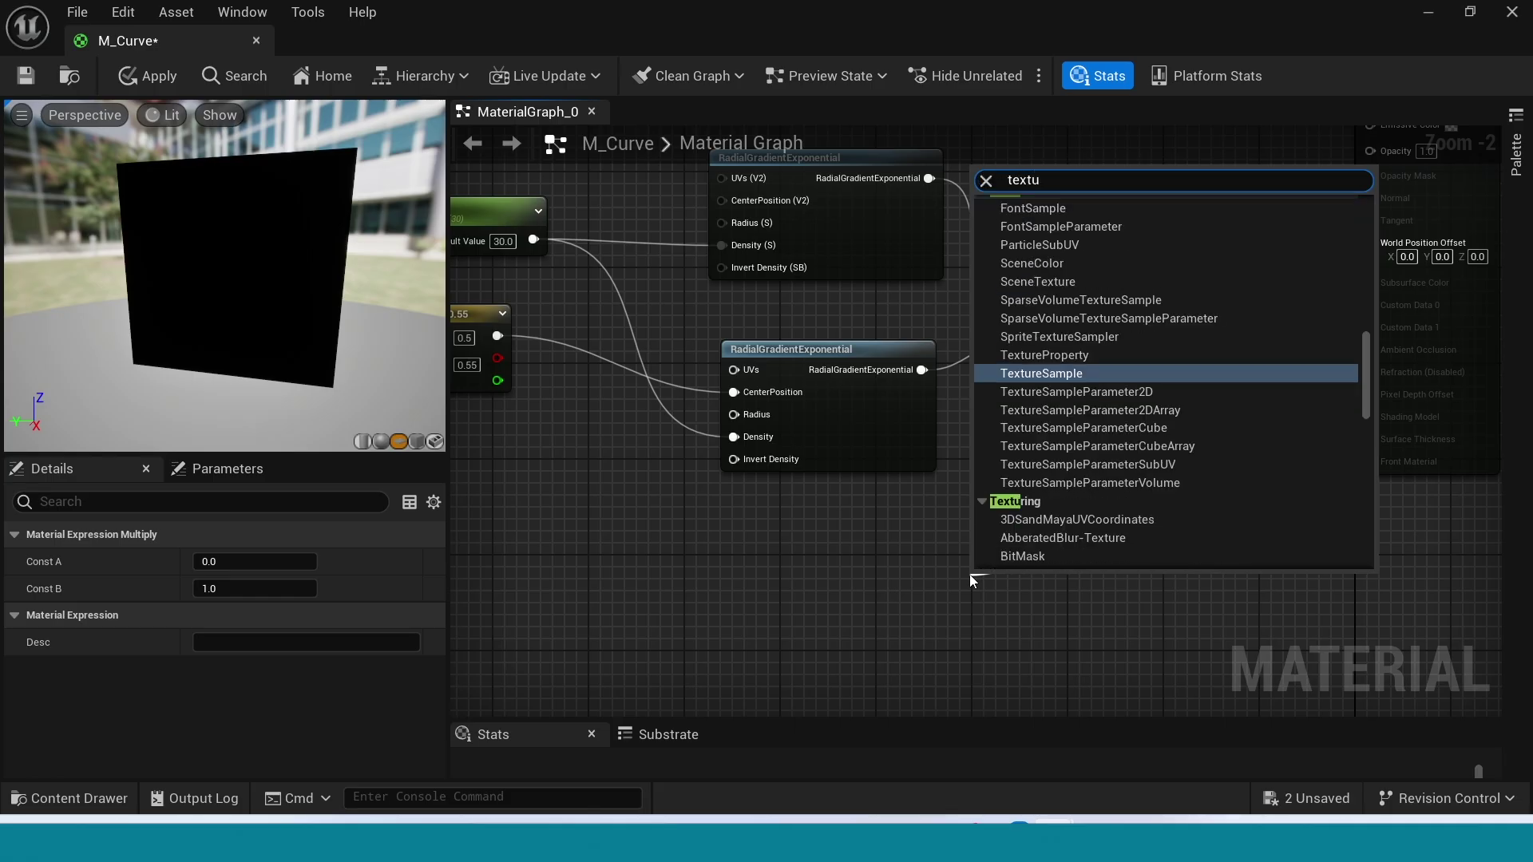
click(1070, 369)
right_drag(1151, 666, 1131, 497)
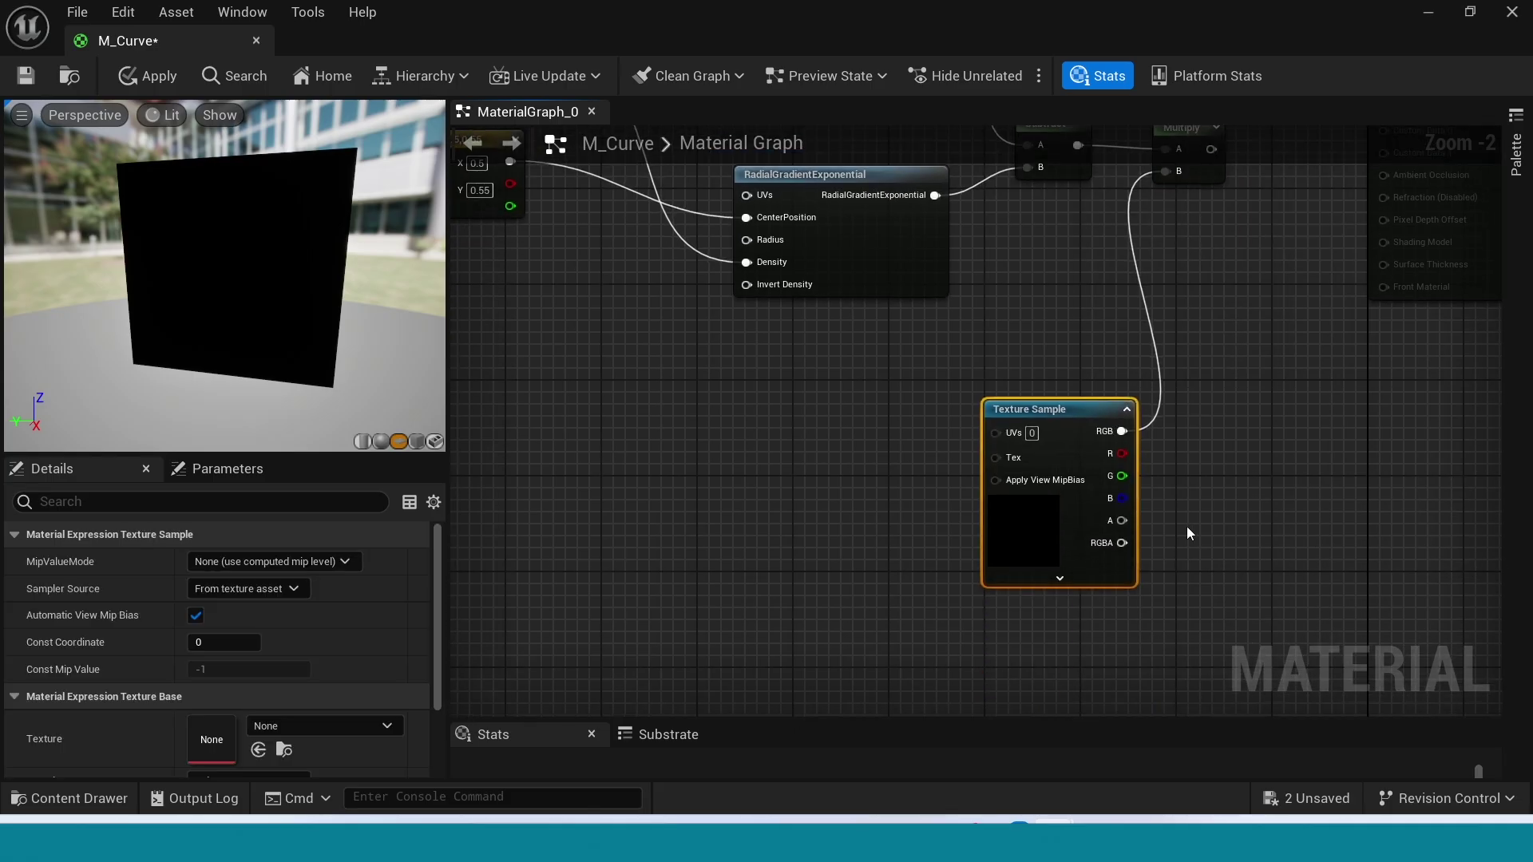
drag(1021, 414, 948, 415)
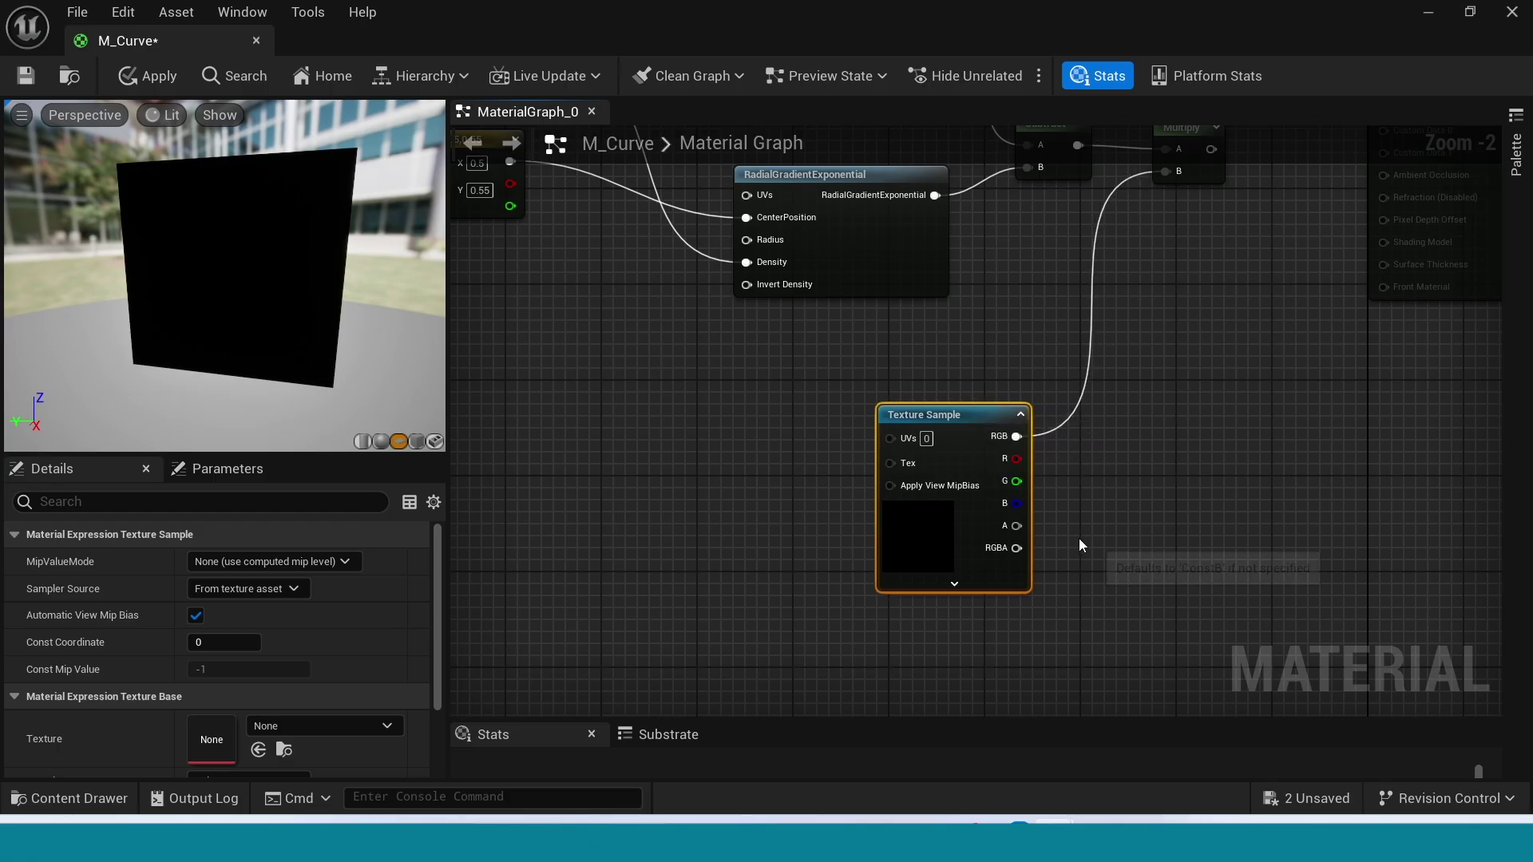
Step: Import the 3d_noise image from the Vfx folder in File Explorer into the project's 3d_poff folder
key(ctrl+space)
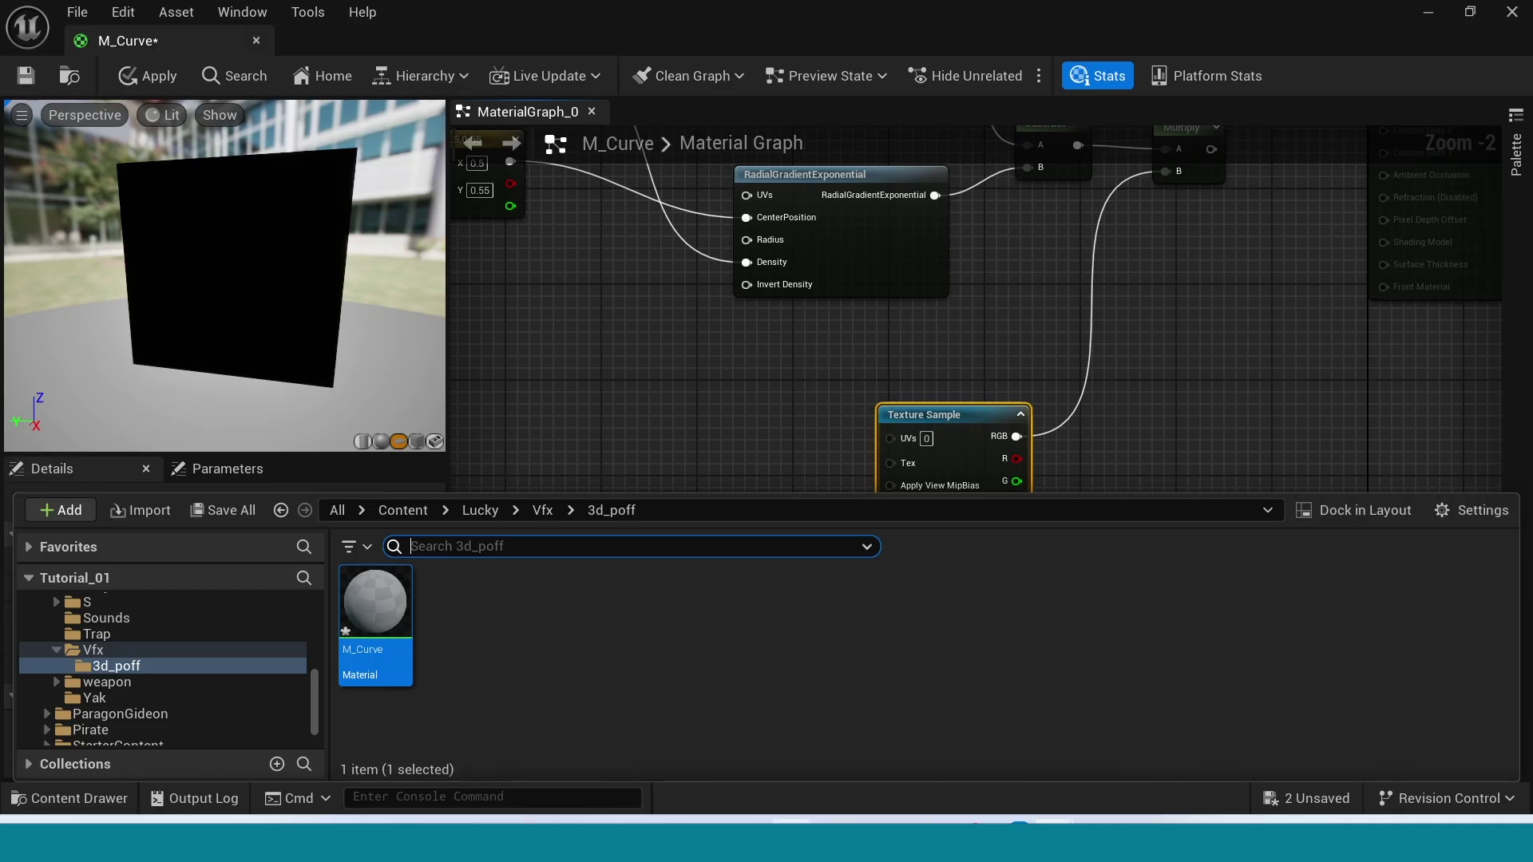
click(791, 821)
drag(1288, 481, 566, 711)
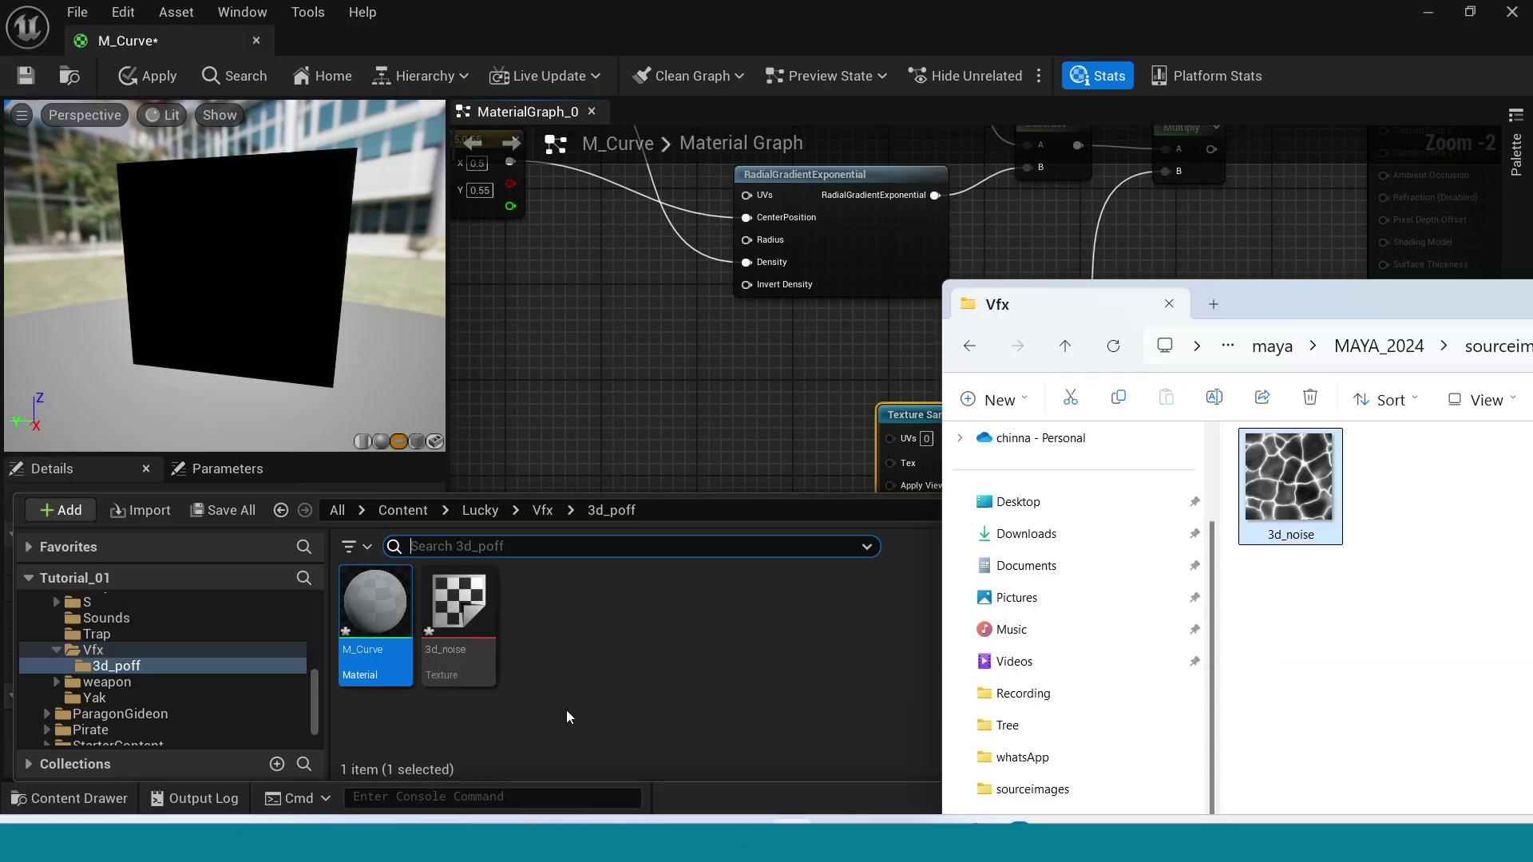
click(668, 431)
Step: Assign the 3d_noise texture to the Texture Sample node
key(ctrl+space)
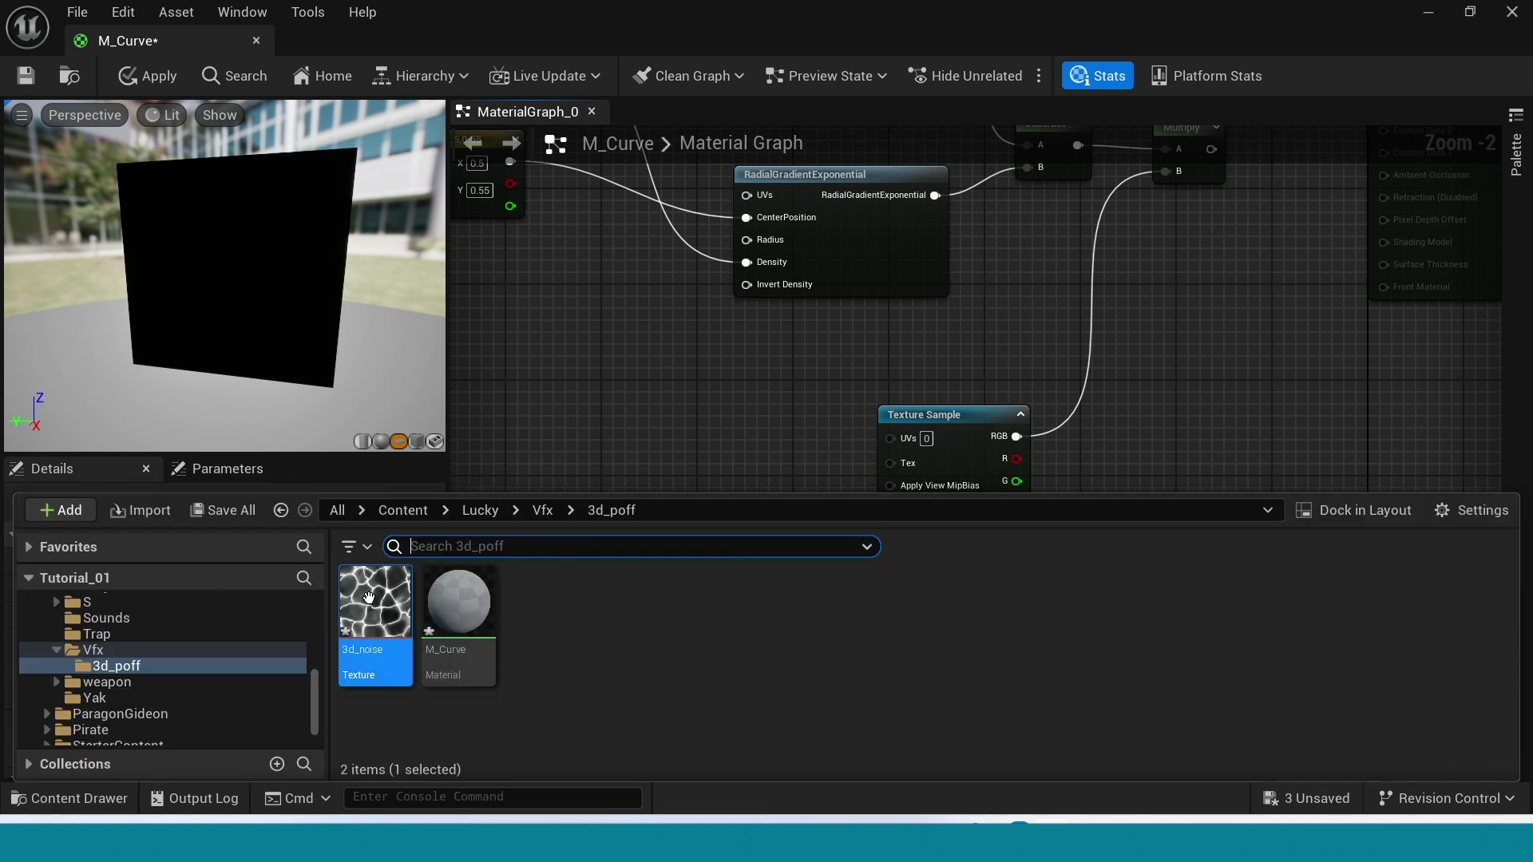
mouse_move(384, 617)
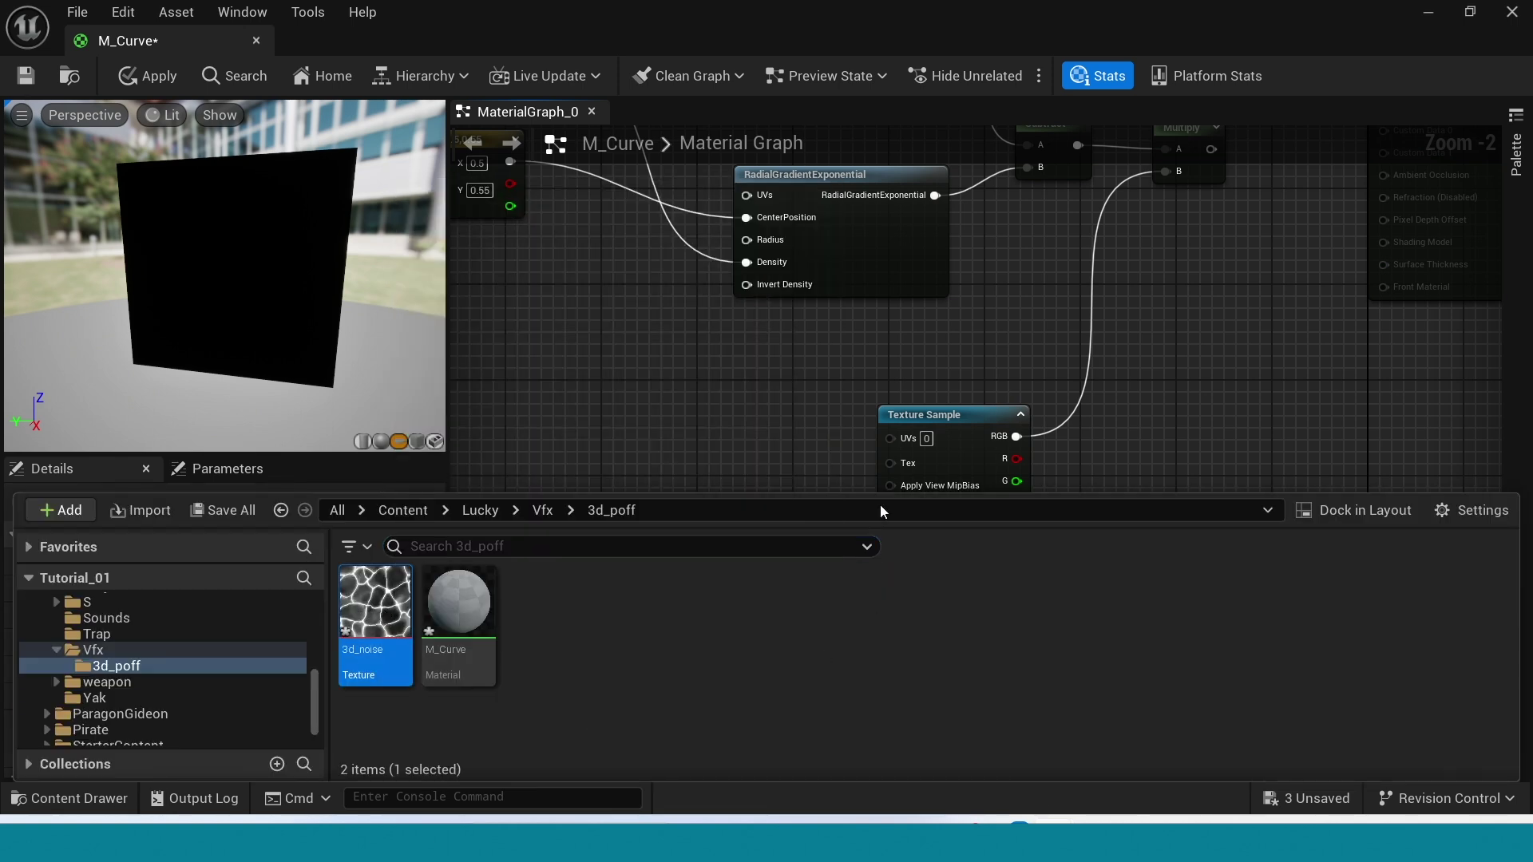
click(930, 424)
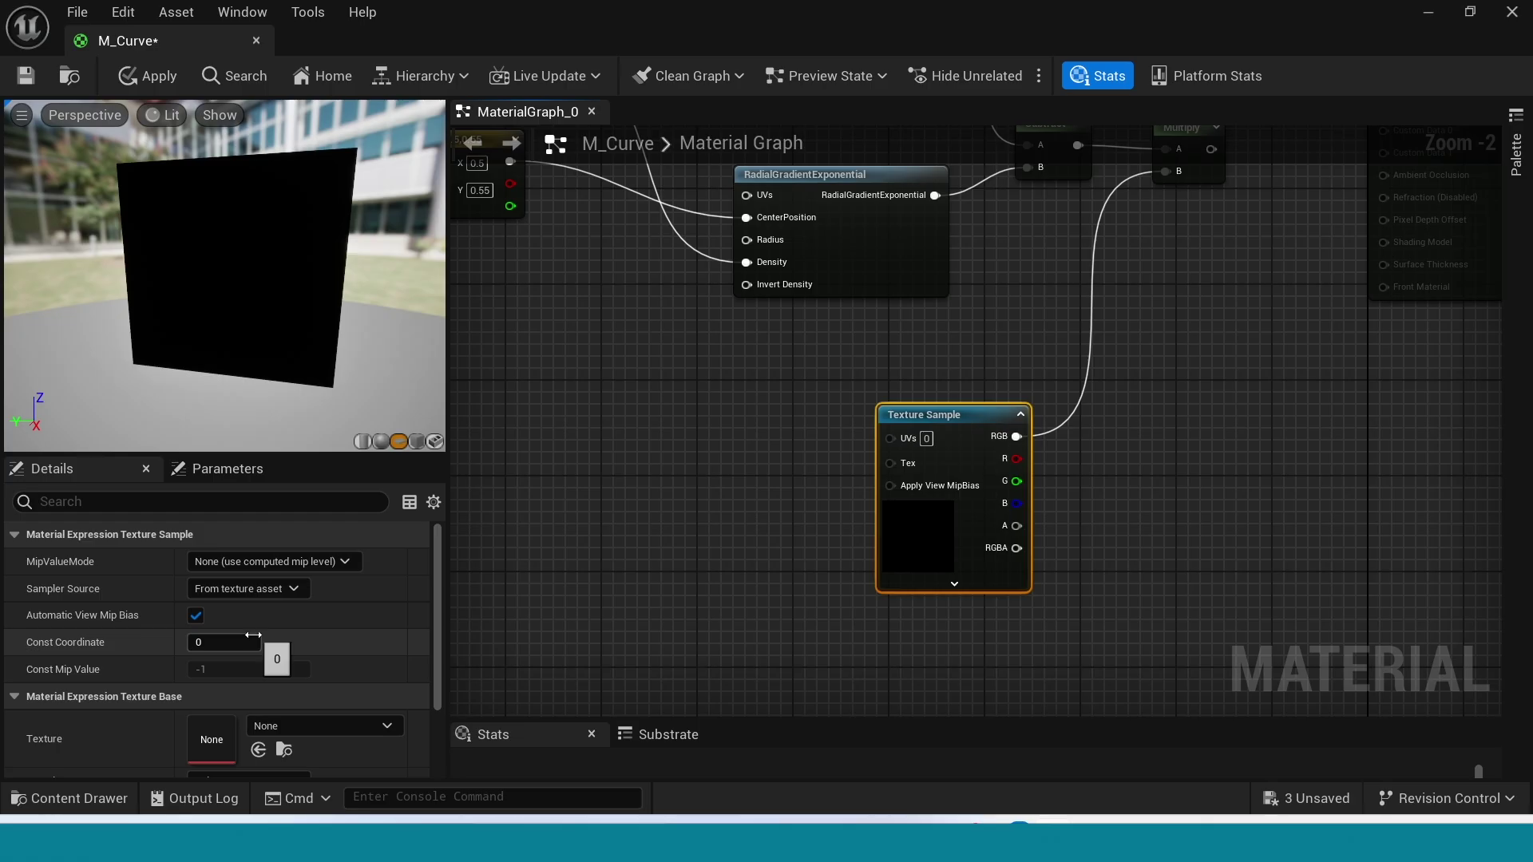
click(258, 749)
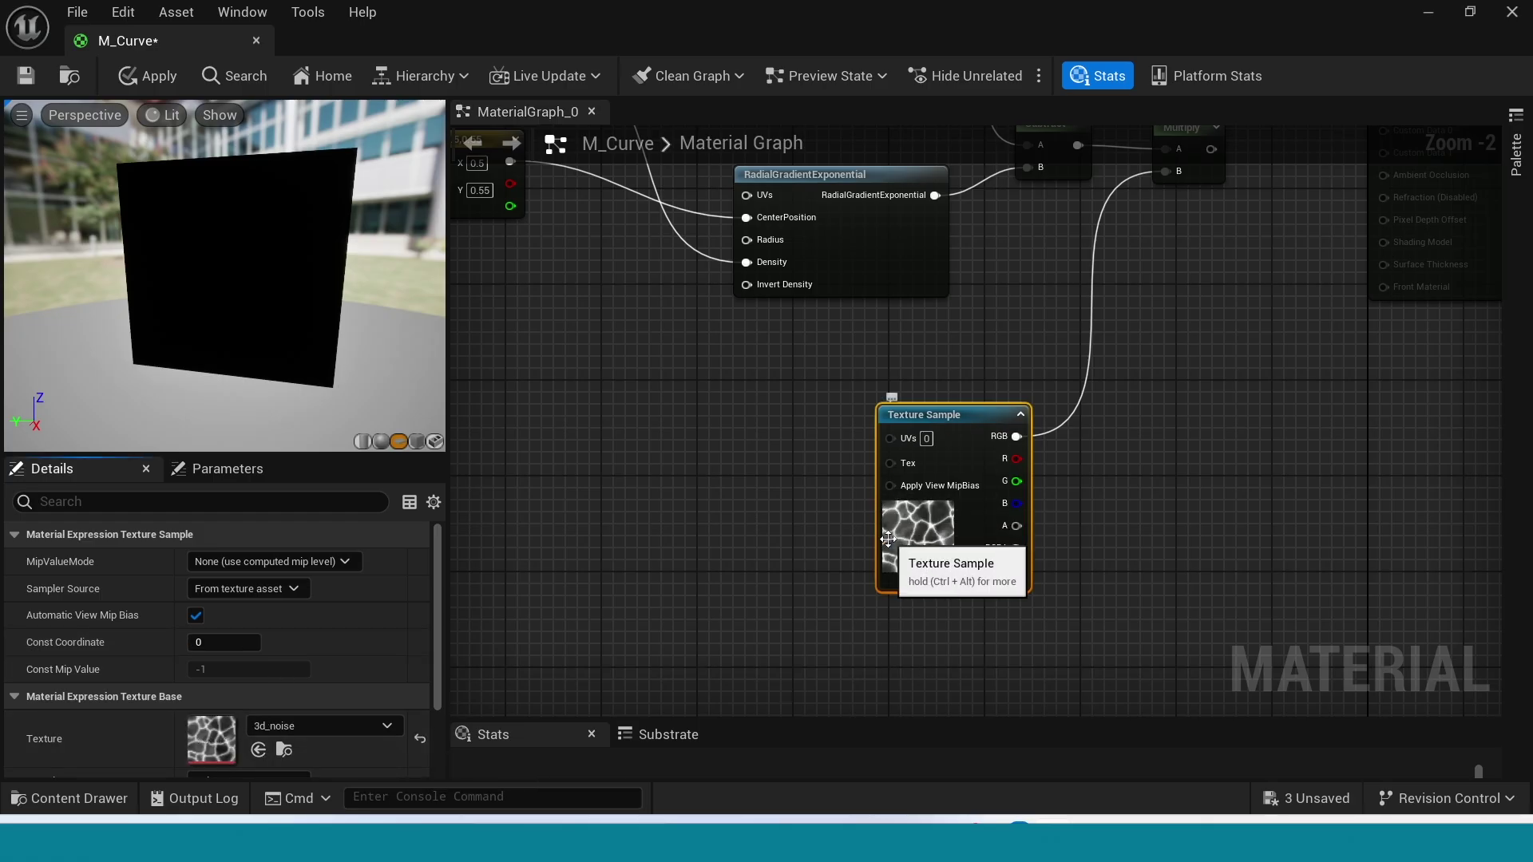
Step: Connect the Multiply output to the material's Emissive Color input
scroll(1118, 569, up, 2)
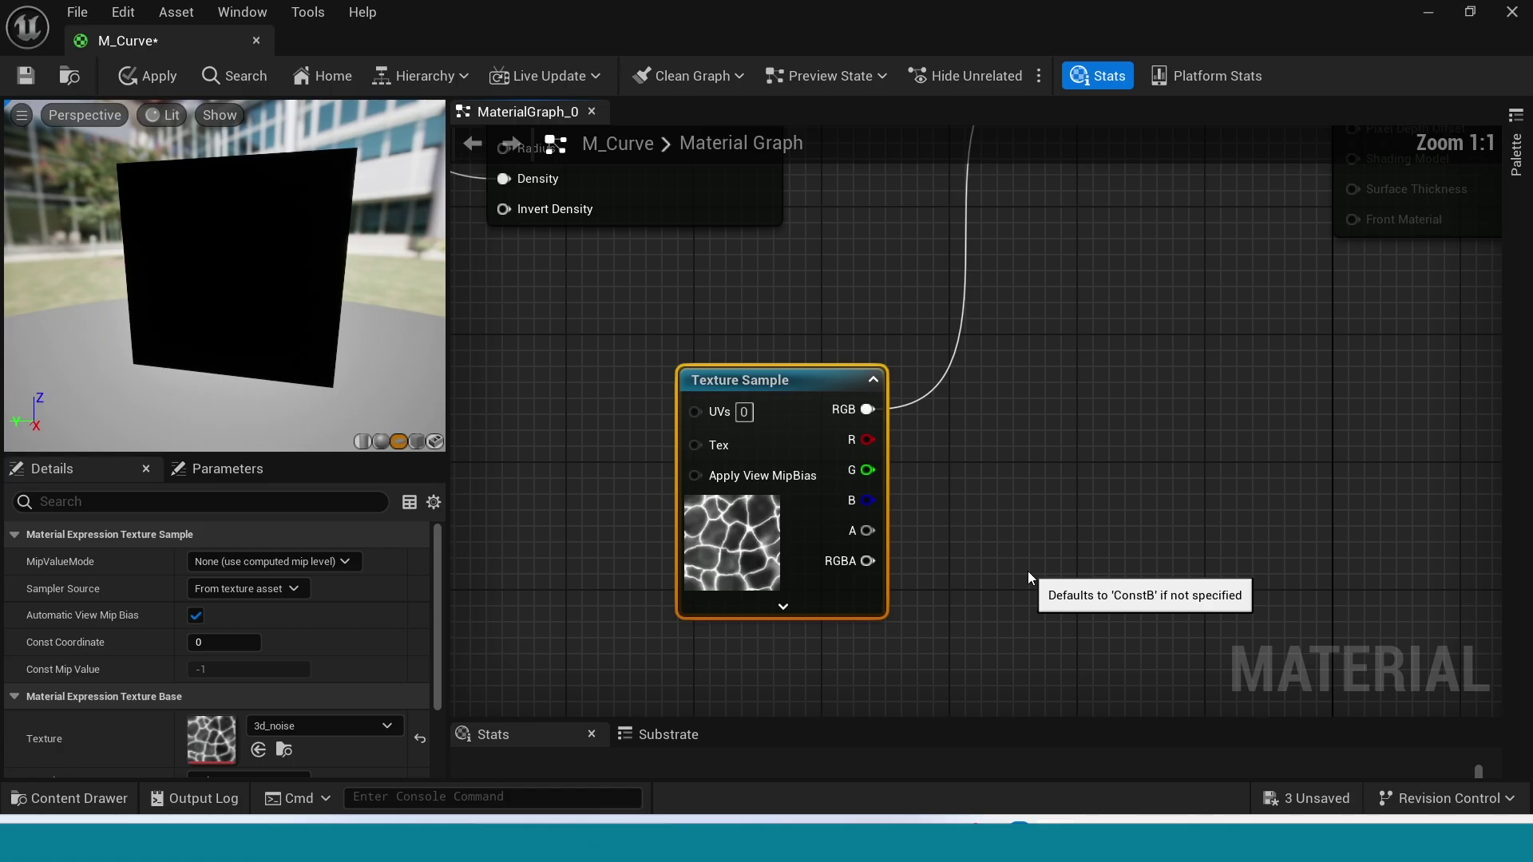
right_drag(1113, 409, 982, 639)
right_drag(1045, 466, 921, 636)
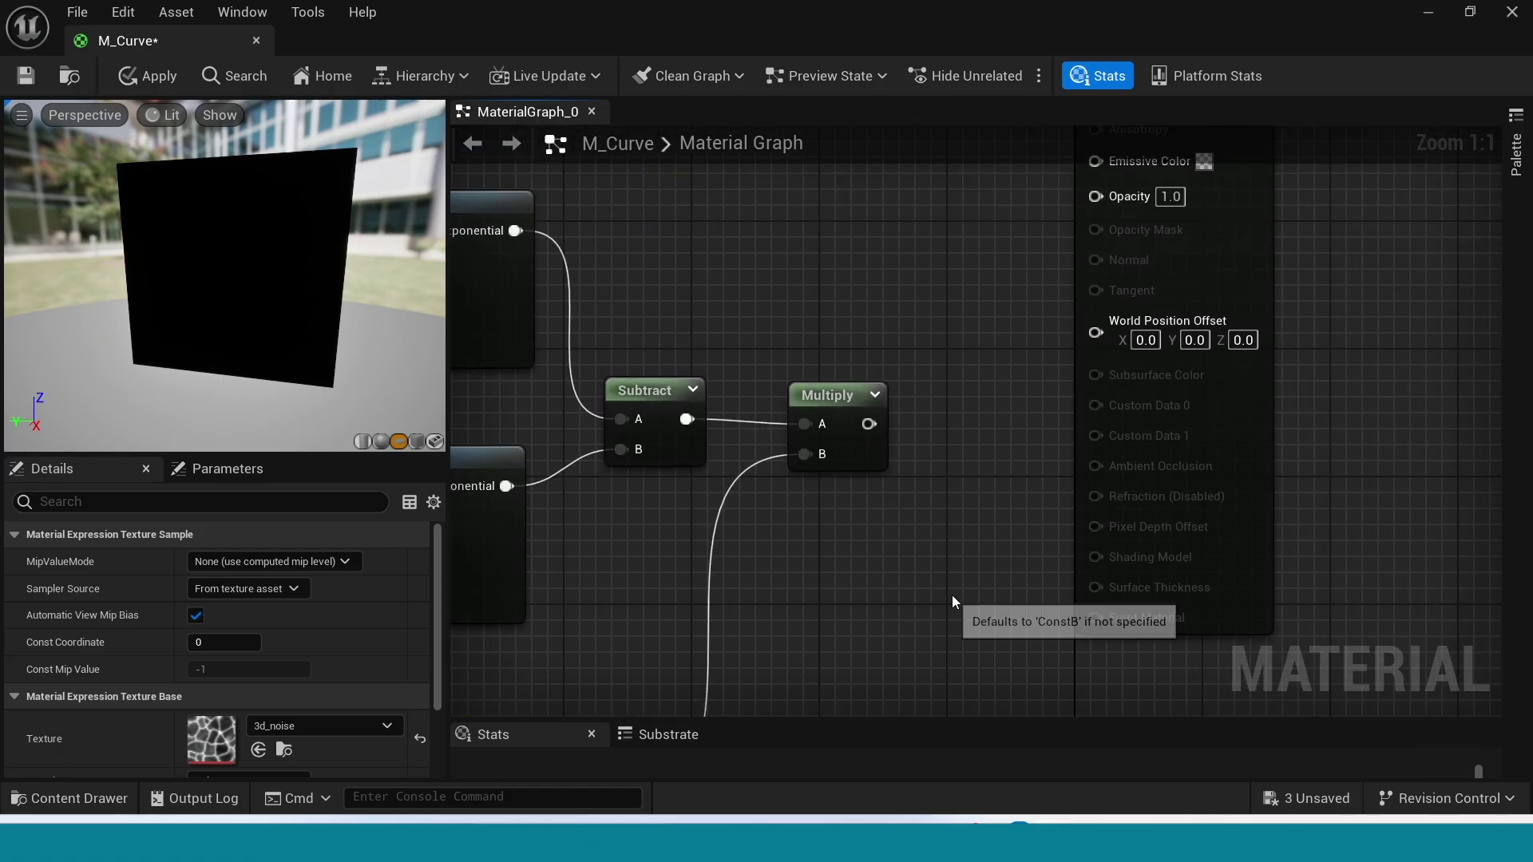
drag(869, 489, 1092, 227)
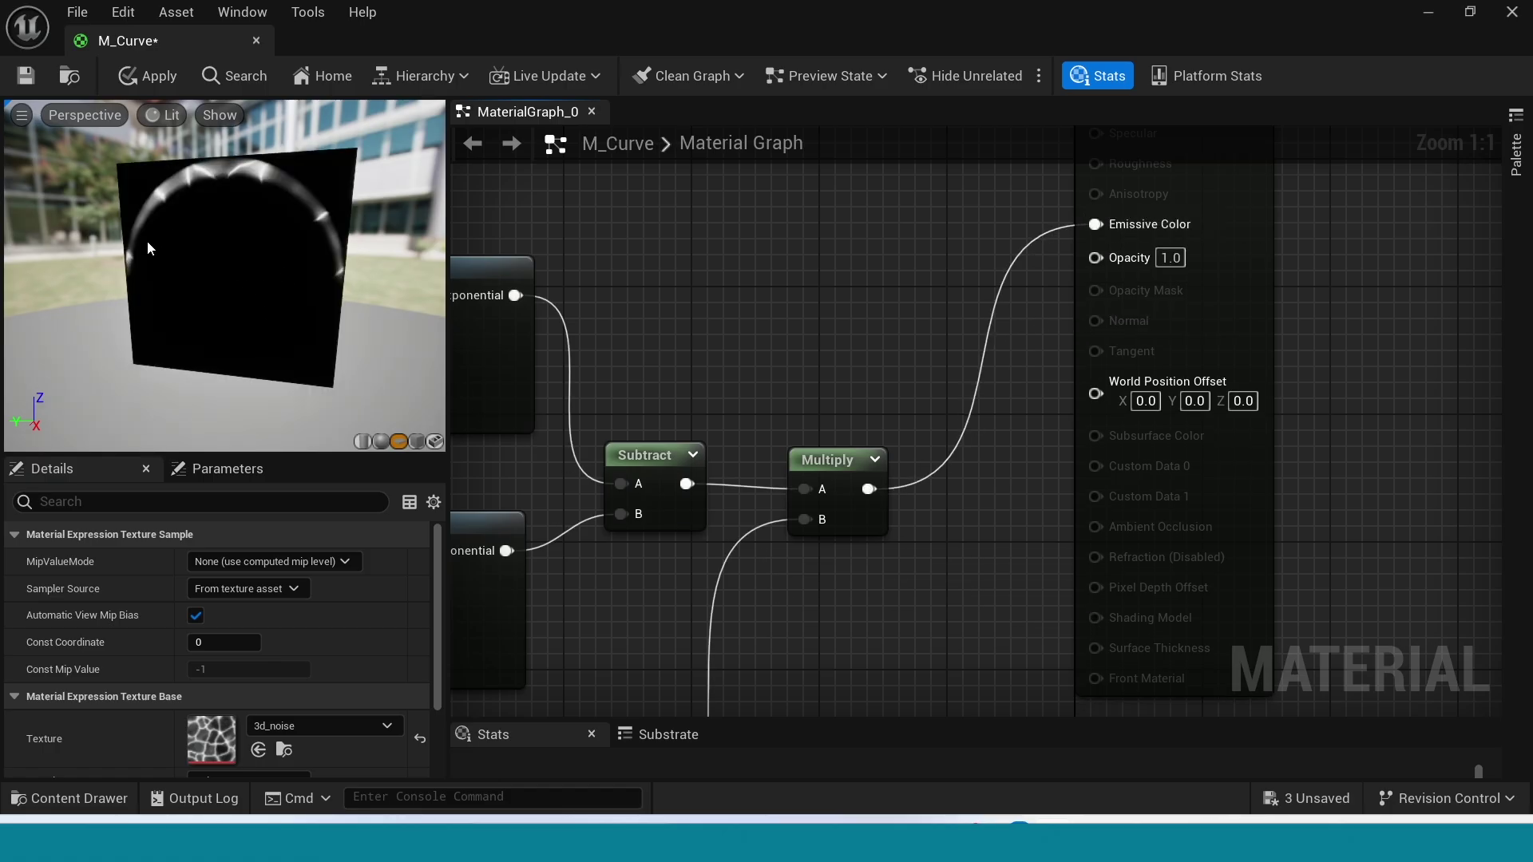
Step: Add another Multiply node beside the Texture Sample and connect its output to the sample's UVs input
right_drag(781, 645, 1238, 457)
right_drag(1214, 613, 1290, 586)
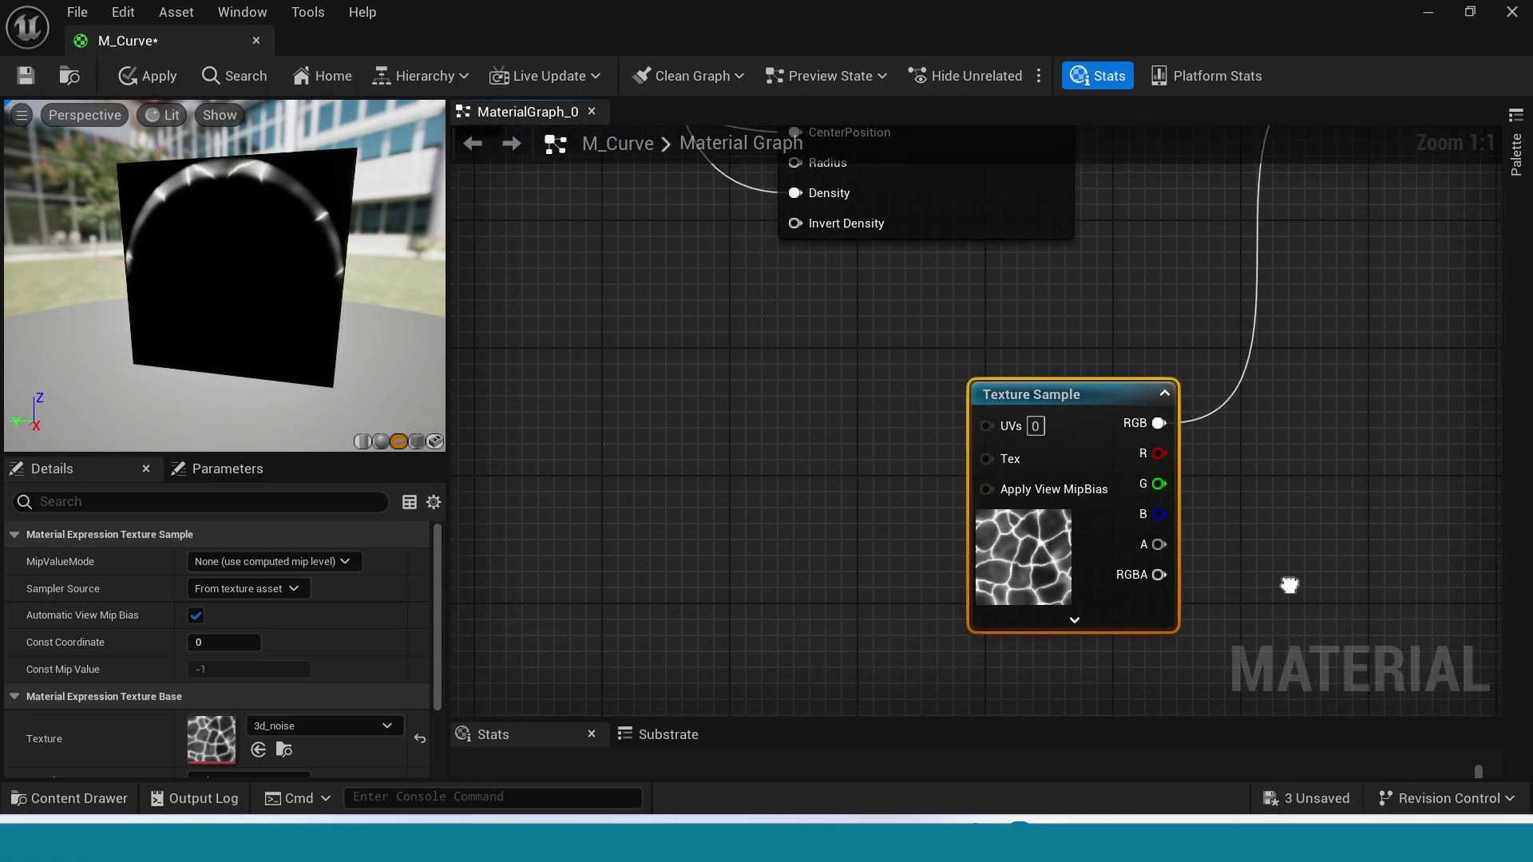
scroll(1290, 586, down, 1)
click(706, 558)
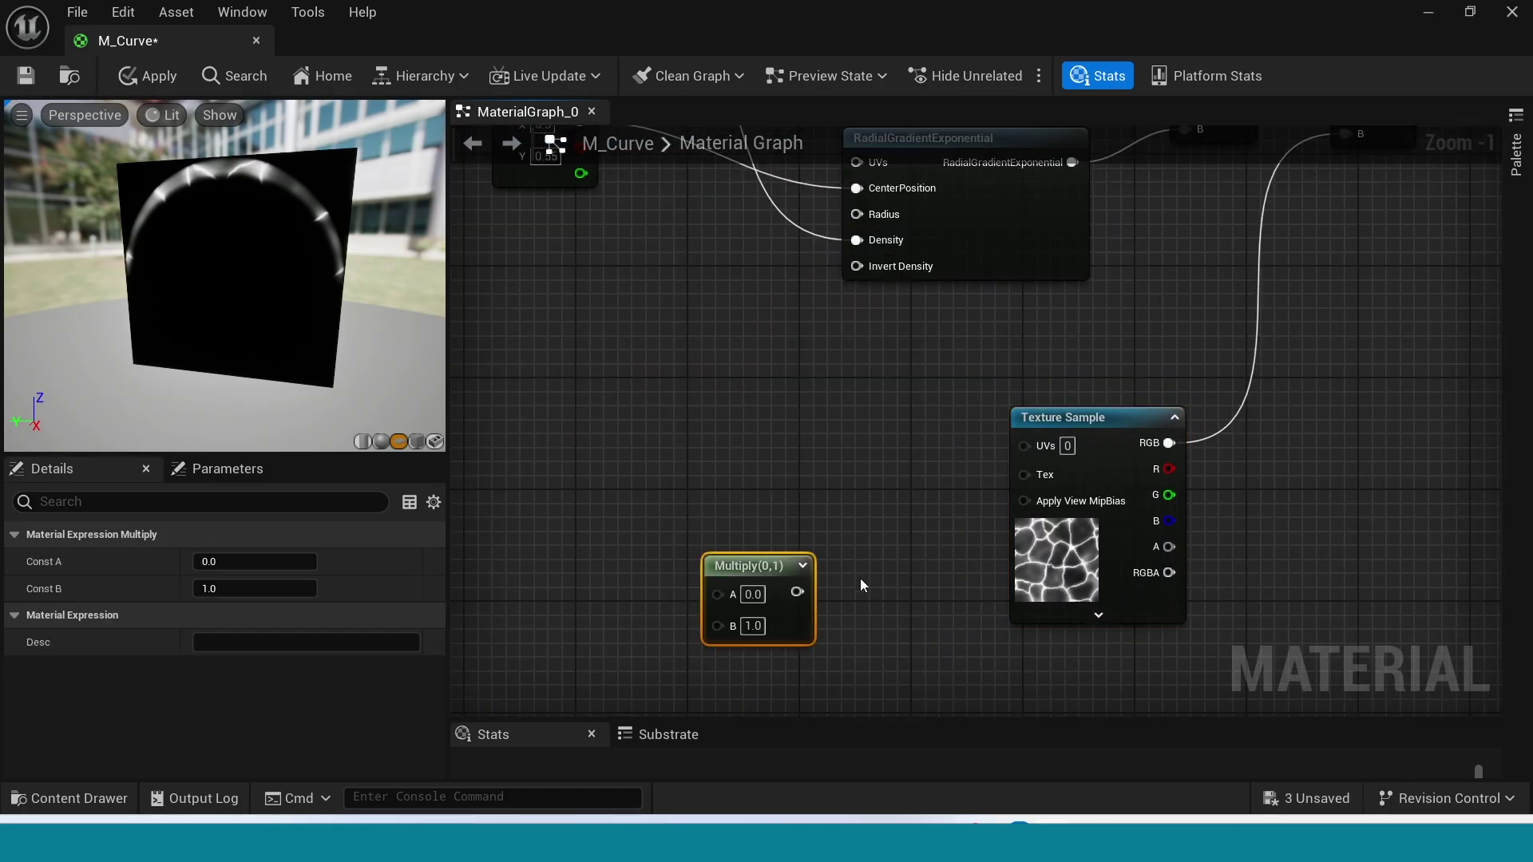
drag(752, 573, 765, 480)
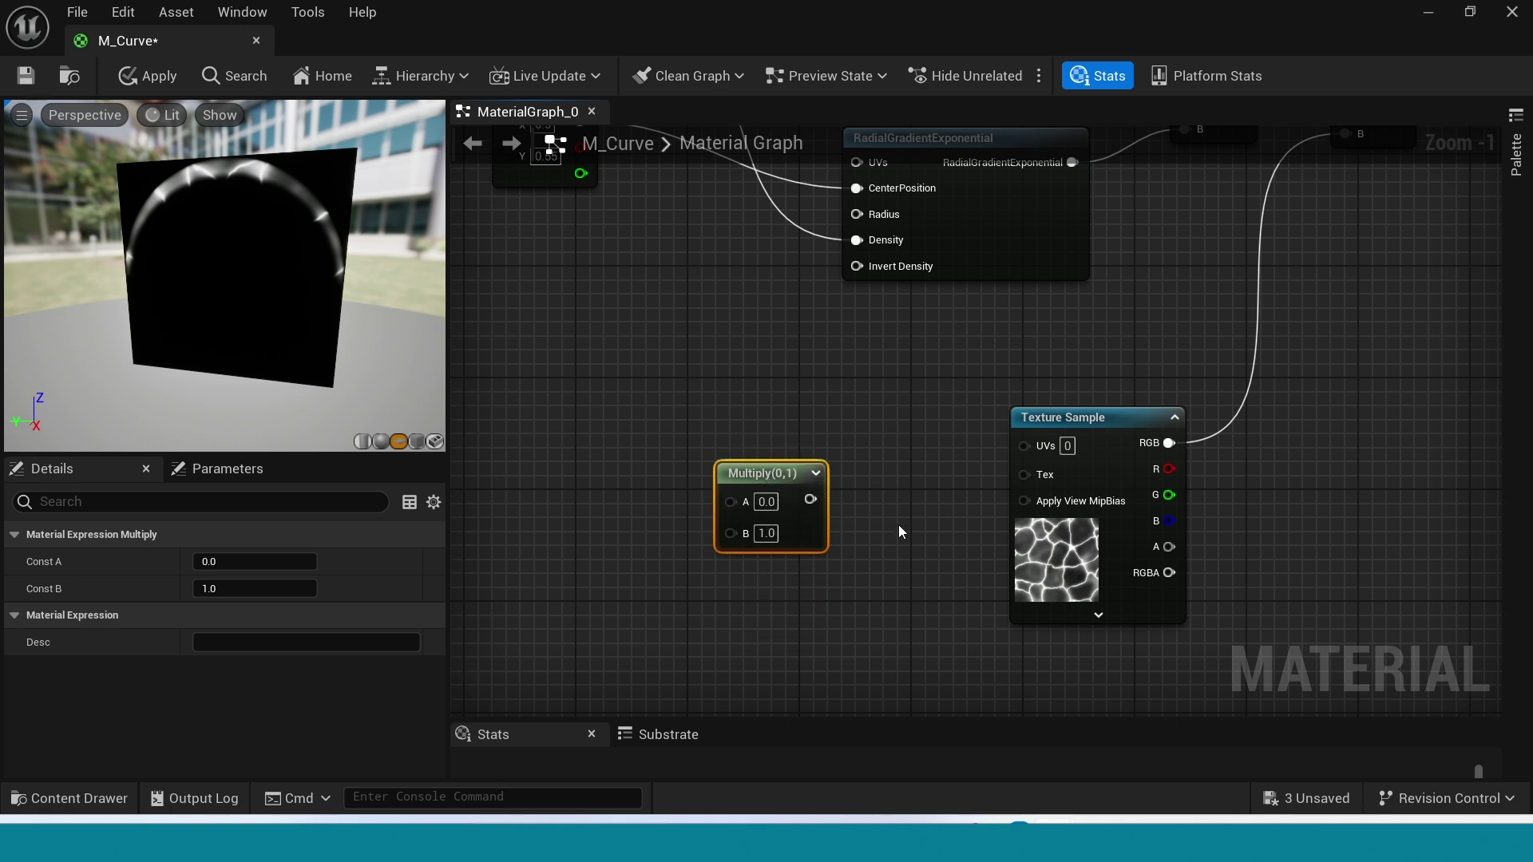
right_drag(907, 588, 940, 585)
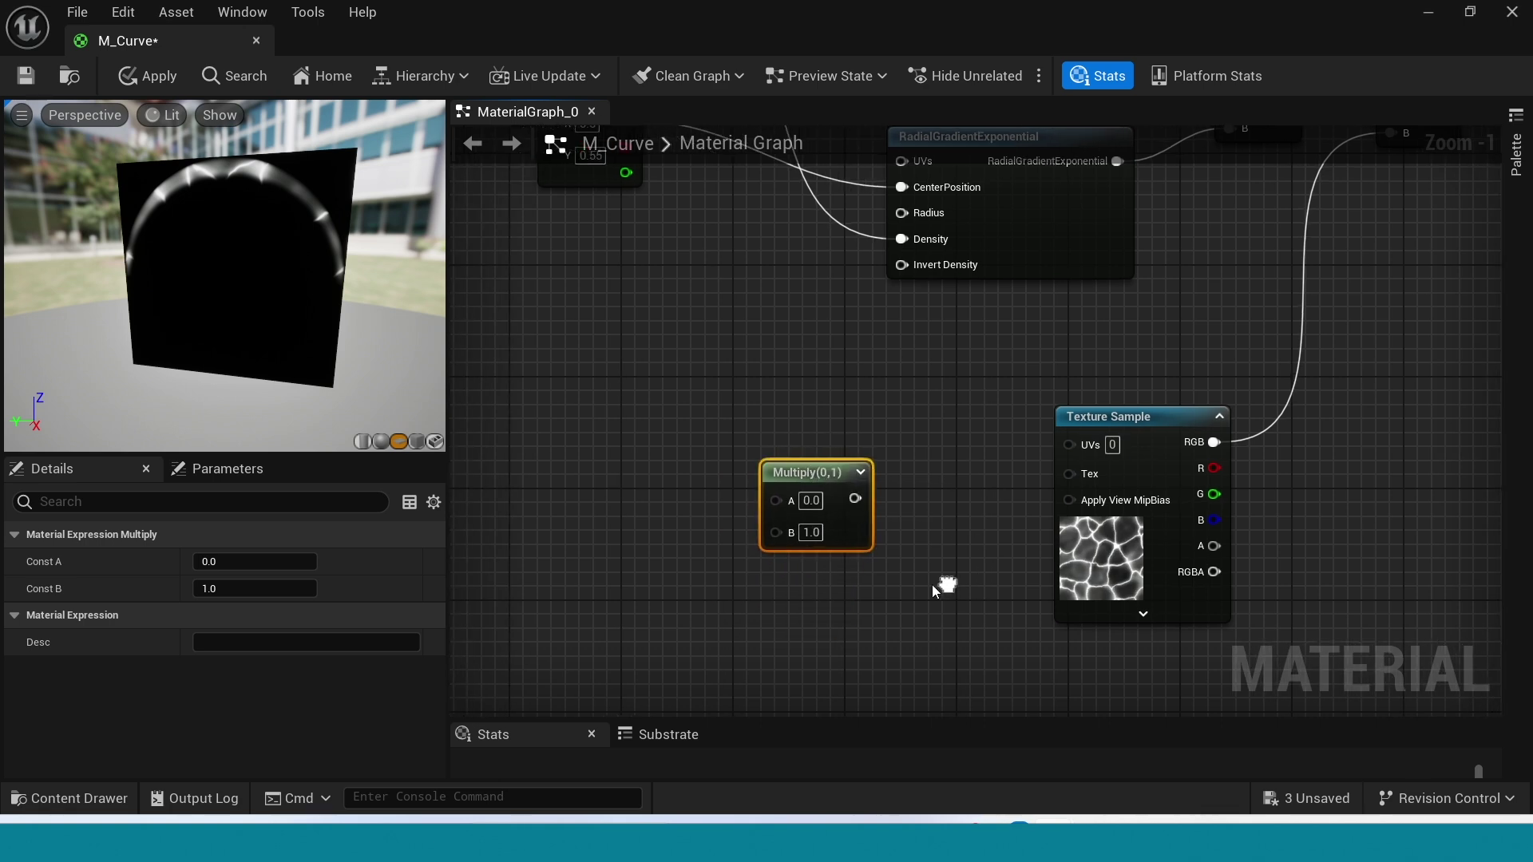
drag(855, 499, 1067, 444)
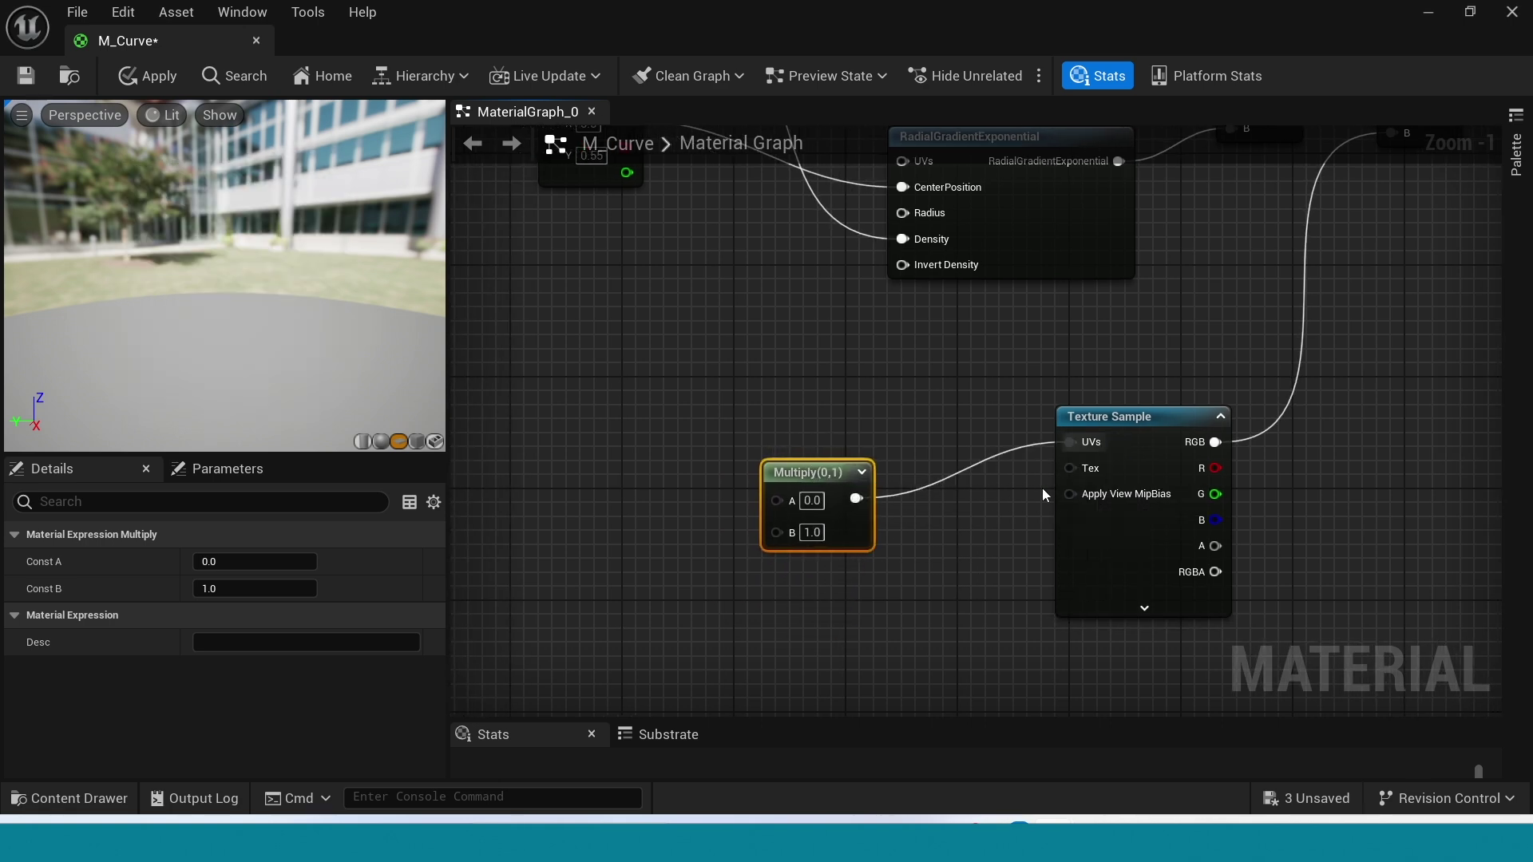
right_drag(815, 631, 852, 637)
drag(880, 480, 865, 480)
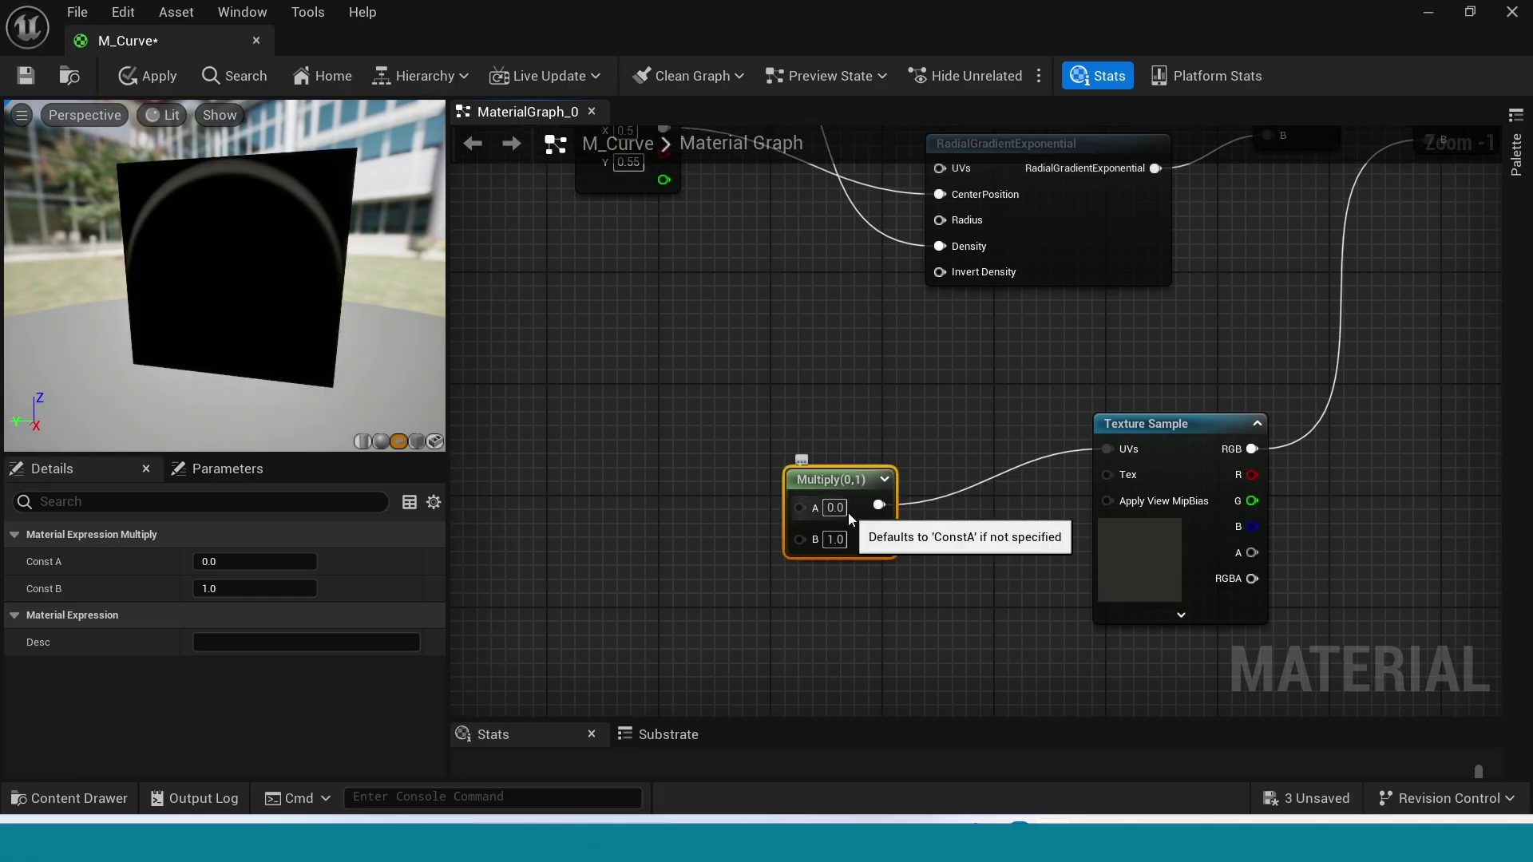
Step: Add a VectorToRadialValue node above the UV Multiply and connect its Radial Coordinates output to that Multiply's A input
right_click(653, 567)
text(v)
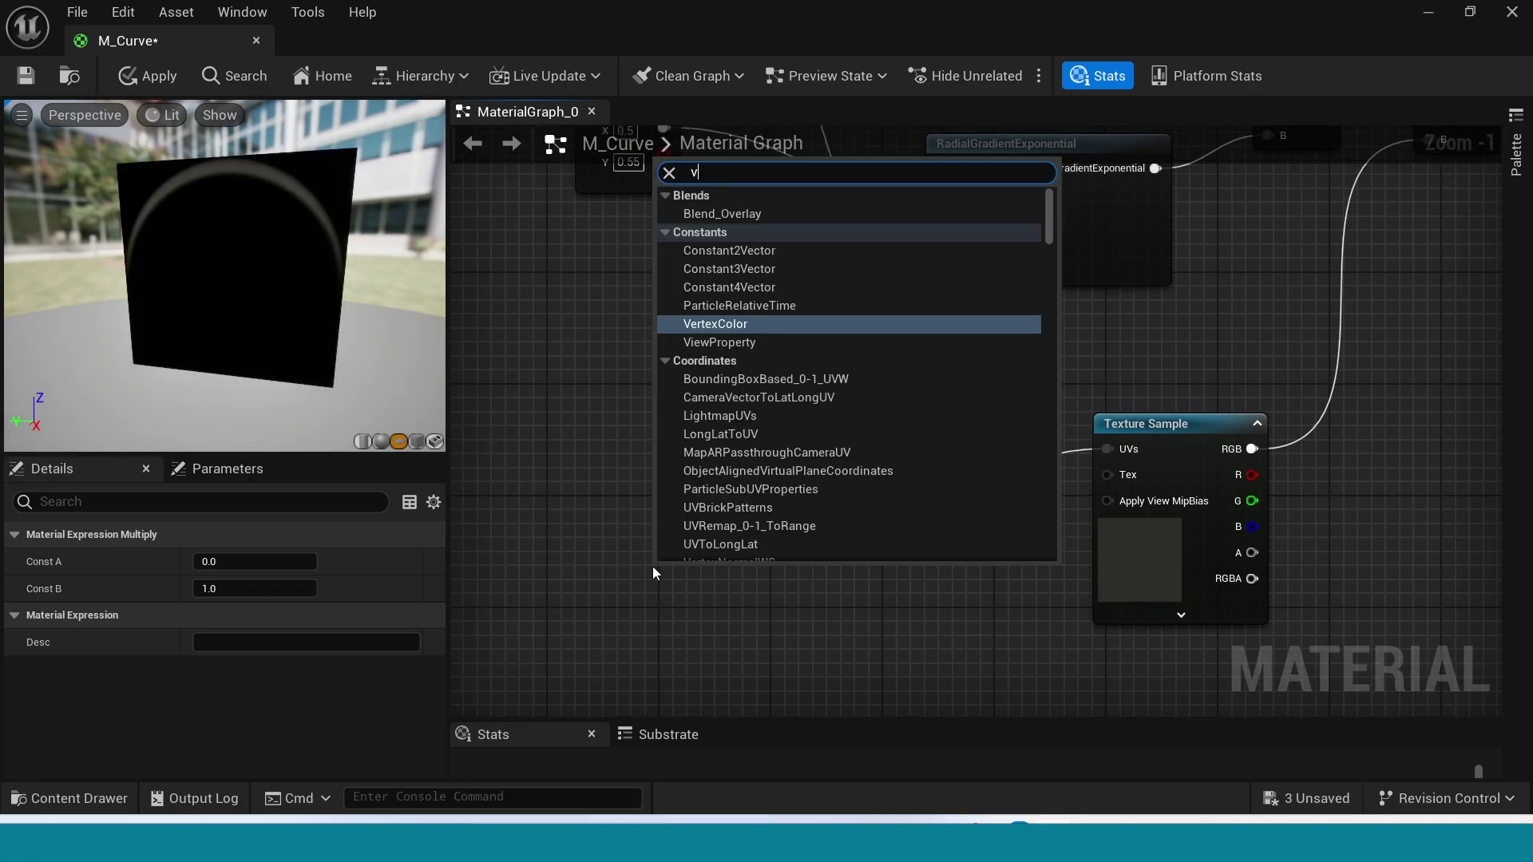
text(ector to ra)
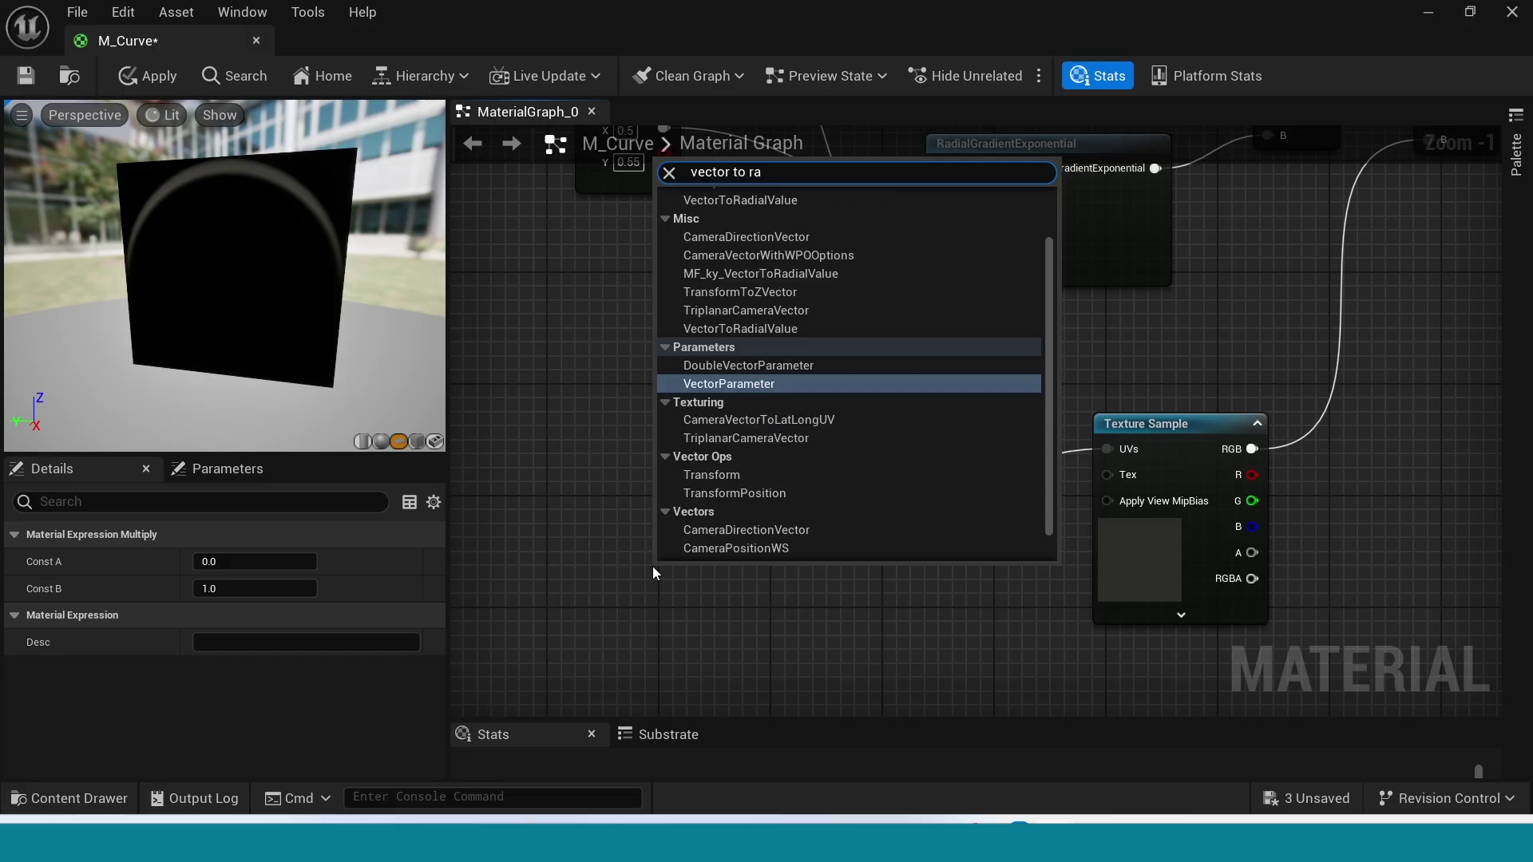
text(di)
click(771, 305)
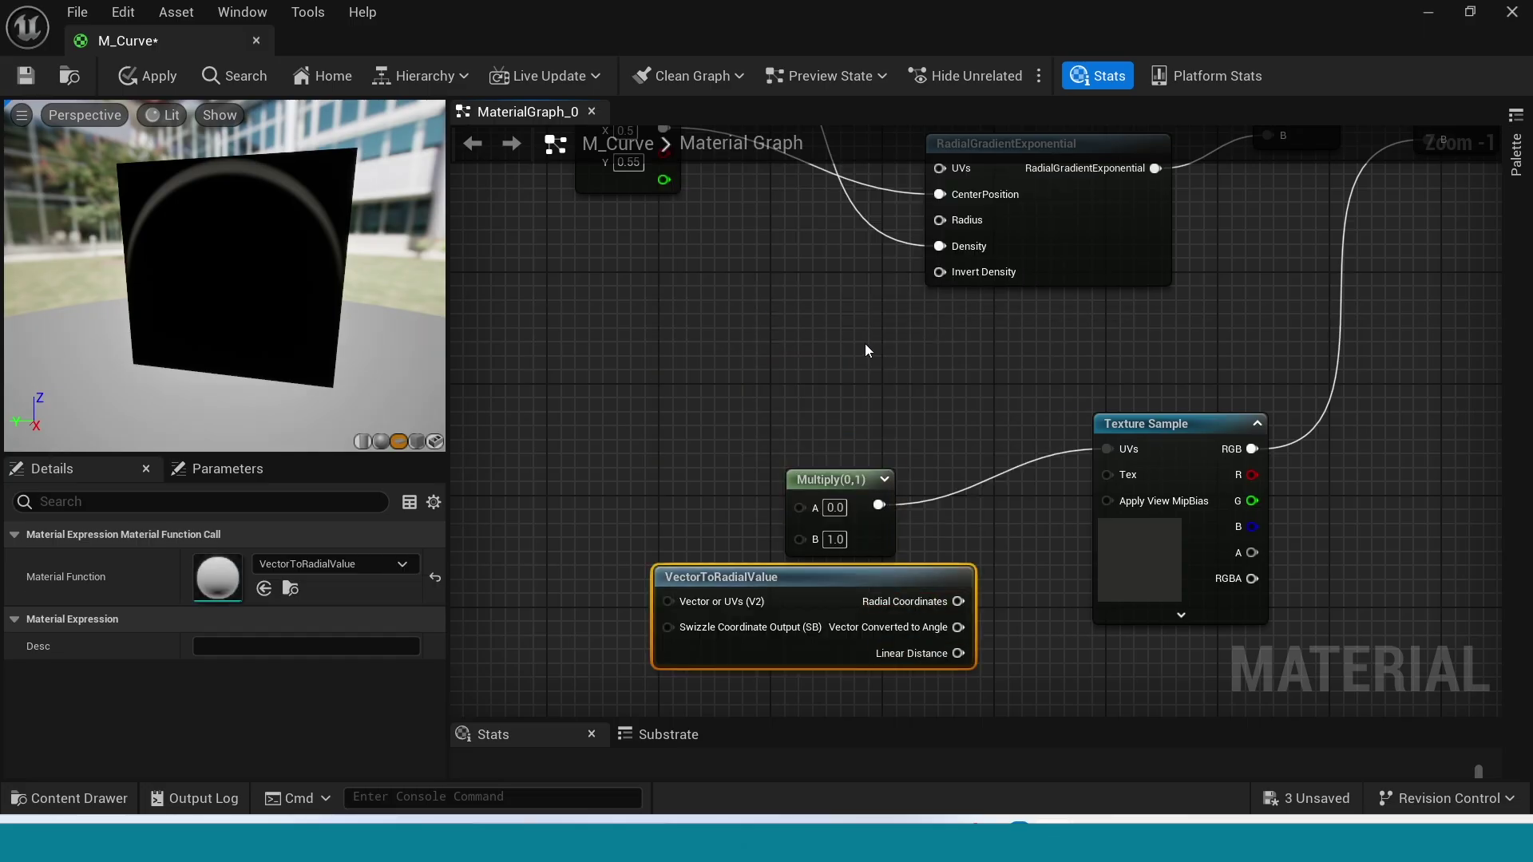
right_drag(950, 511, 1130, 468)
drag(1014, 532, 747, 298)
drag(876, 319, 976, 466)
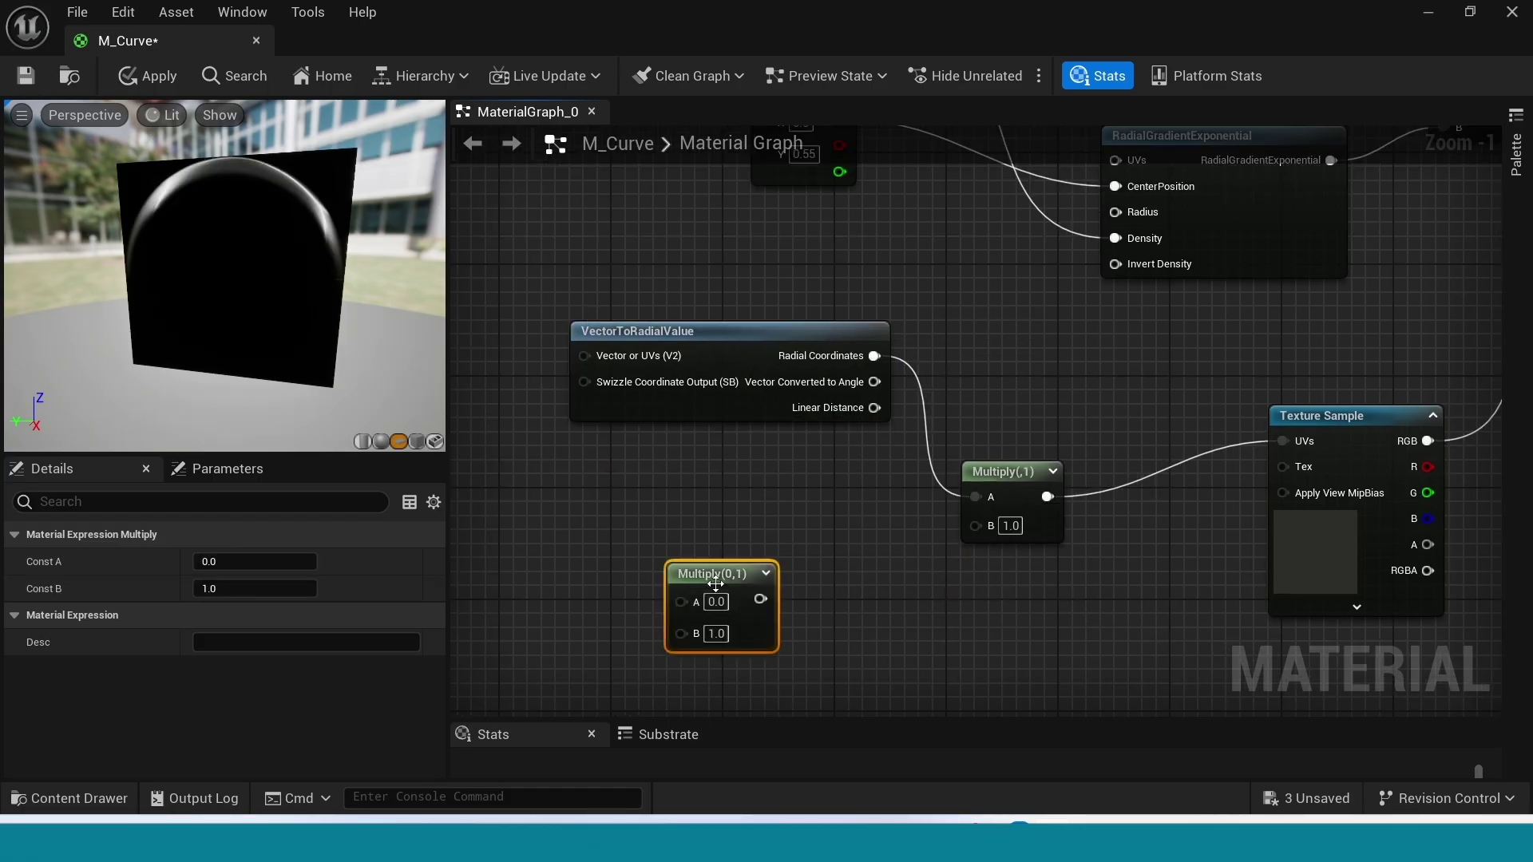
Step: Place a further Multiply node below VectorToRadialValue and connect its output to the UV Multiply's B input
drag(745, 618, 760, 641)
drag(774, 625, 978, 531)
right_drag(932, 673, 1052, 641)
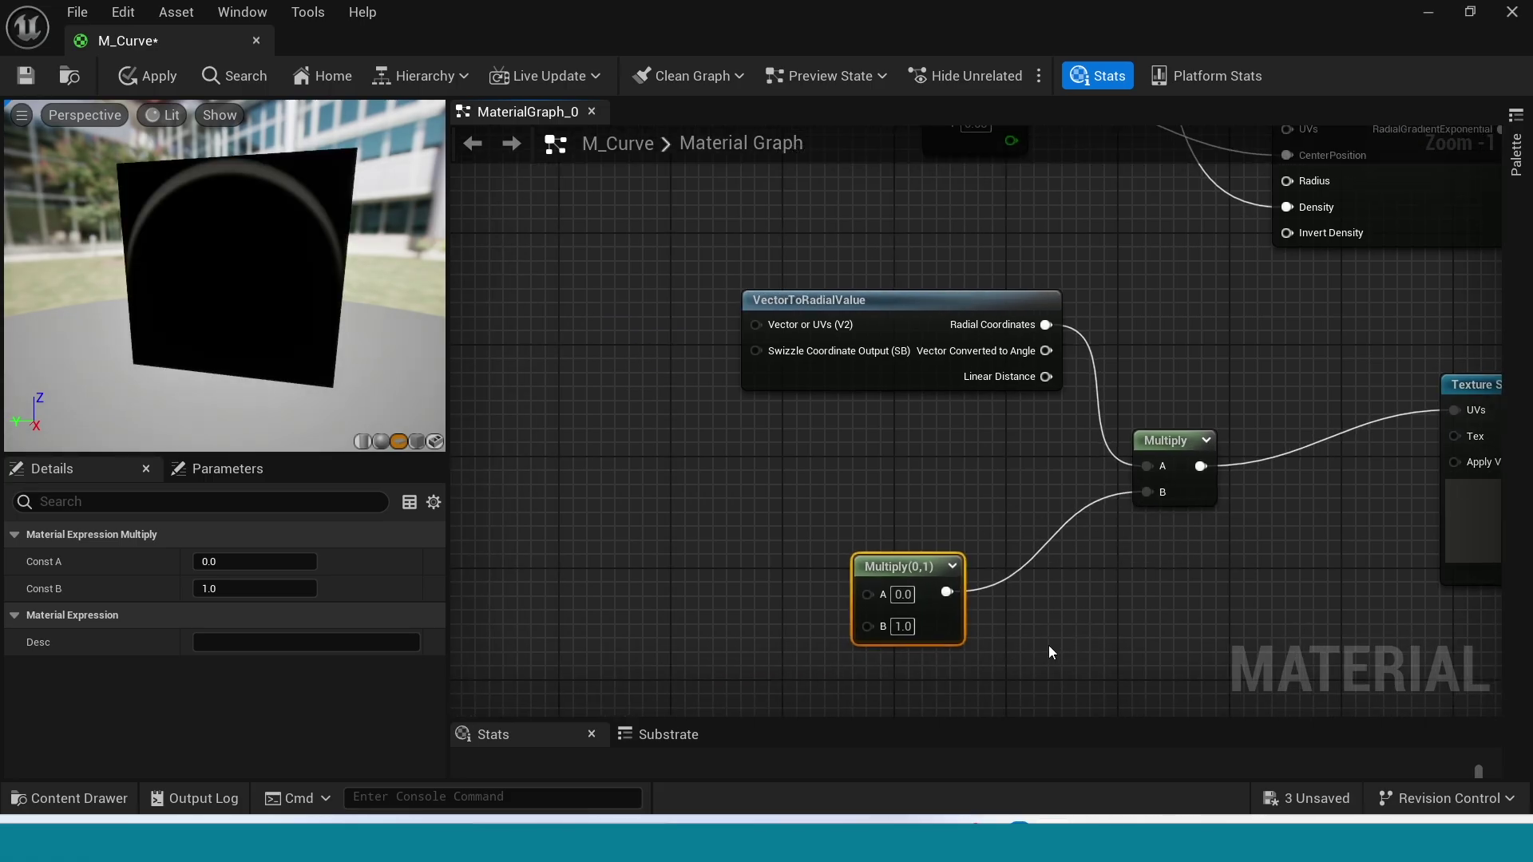
Step: Add a Constant2Vector node with X 2 and Y 4 and connect it to the A input of the unconnected Multiply
click(686, 562)
right_drag(810, 533, 836, 324)
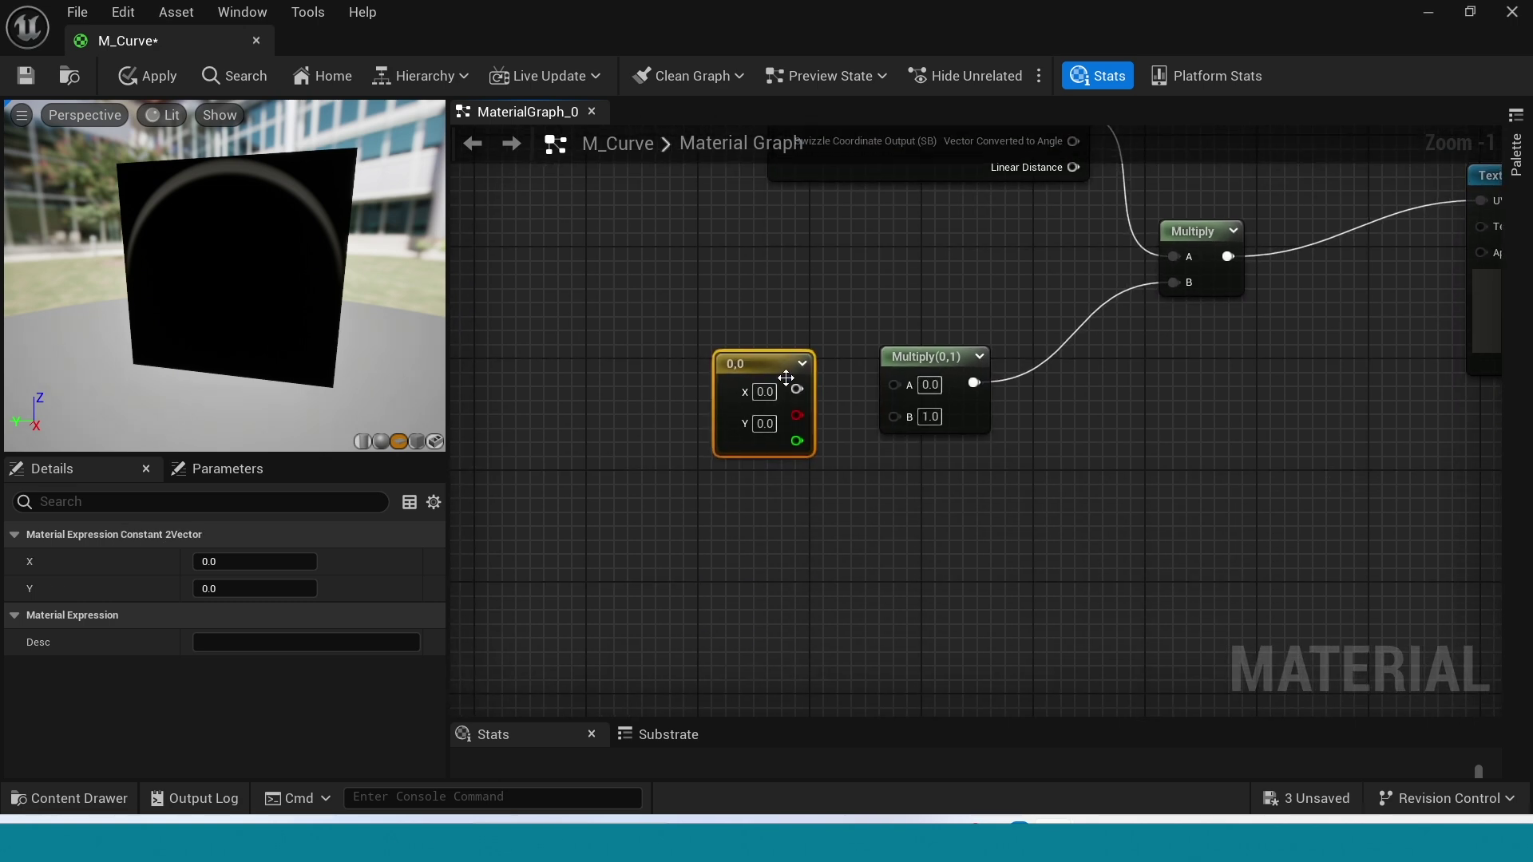
drag(756, 367, 714, 386)
click(719, 412)
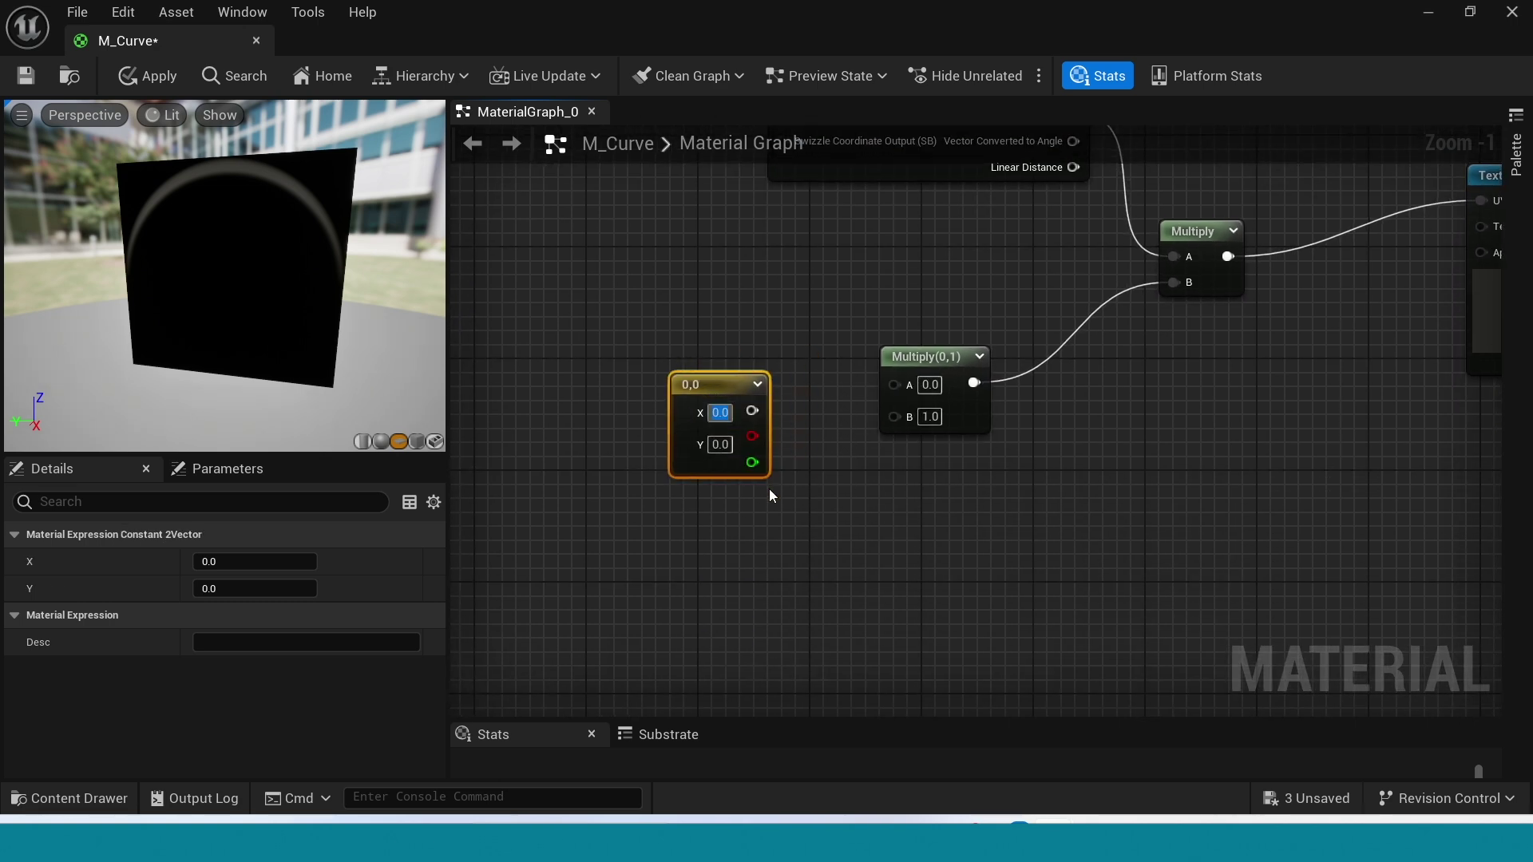
text(2)
key(Return)
click(718, 443)
text(4)
key(Return)
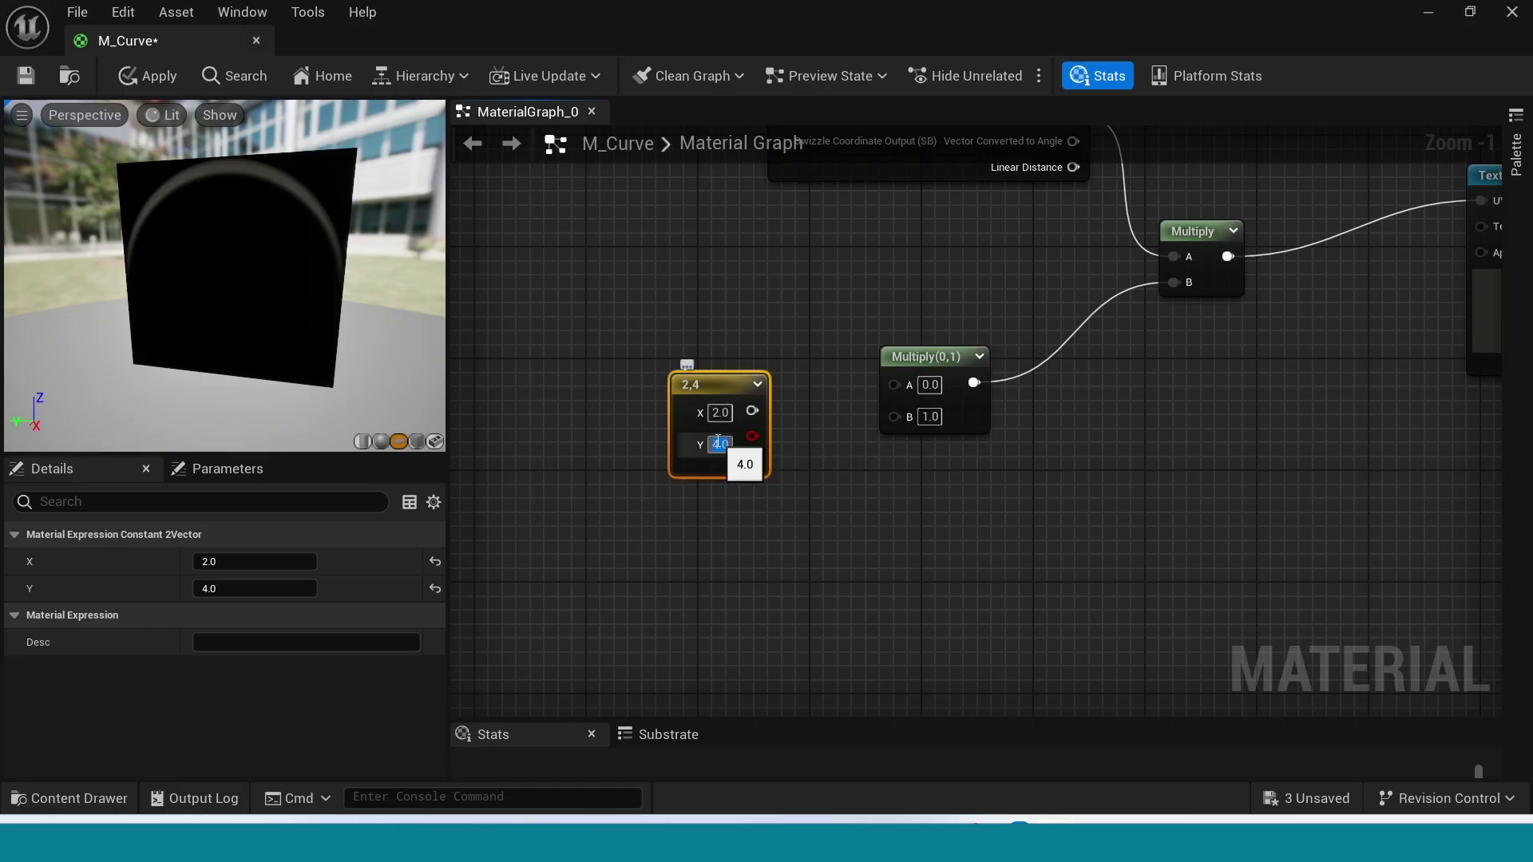
right_drag(874, 555, 892, 658)
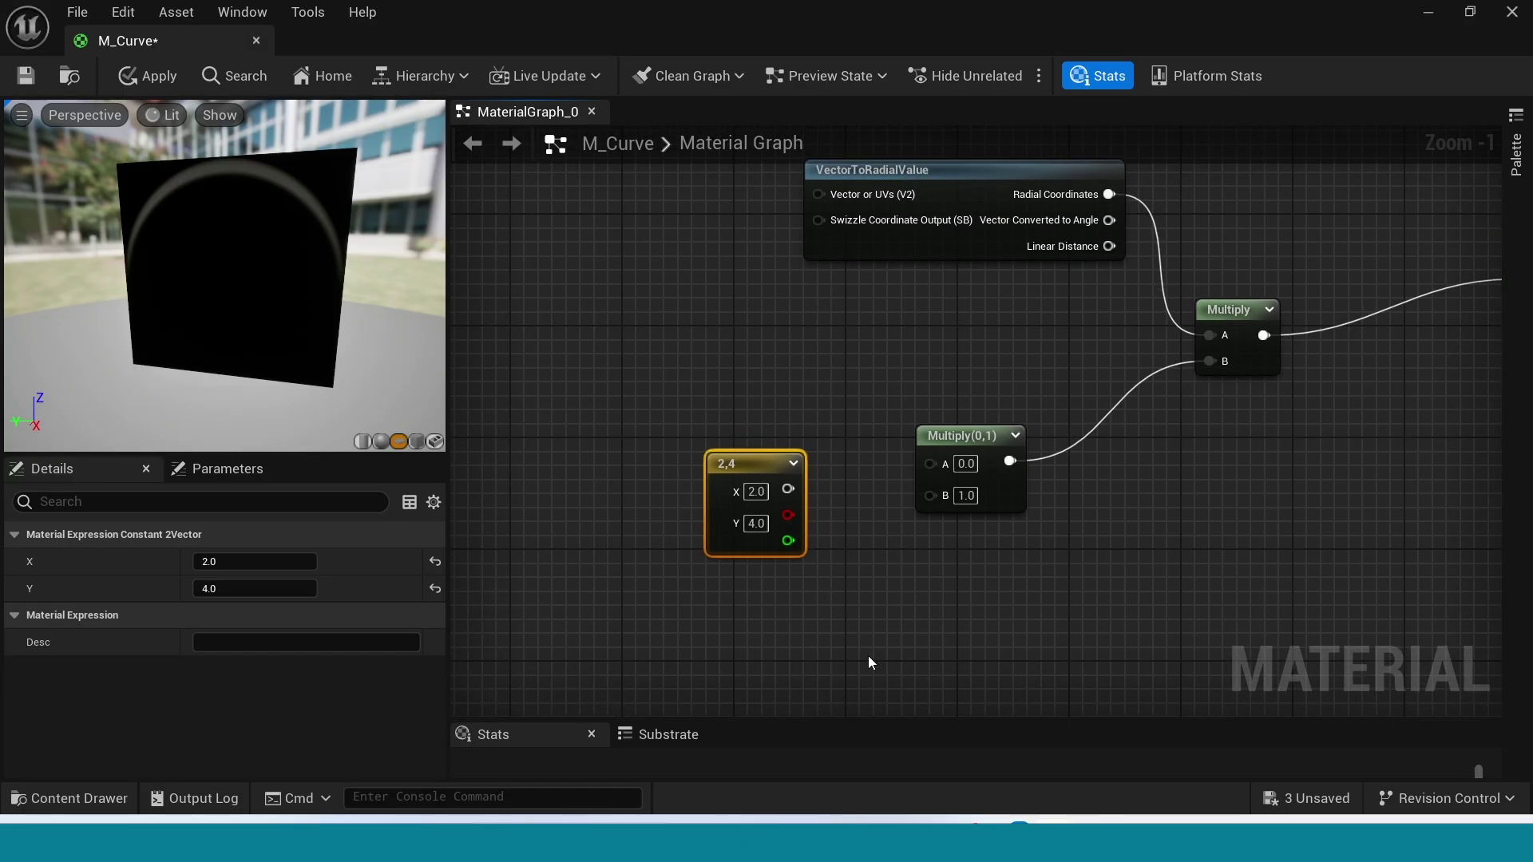
drag(755, 467, 933, 464)
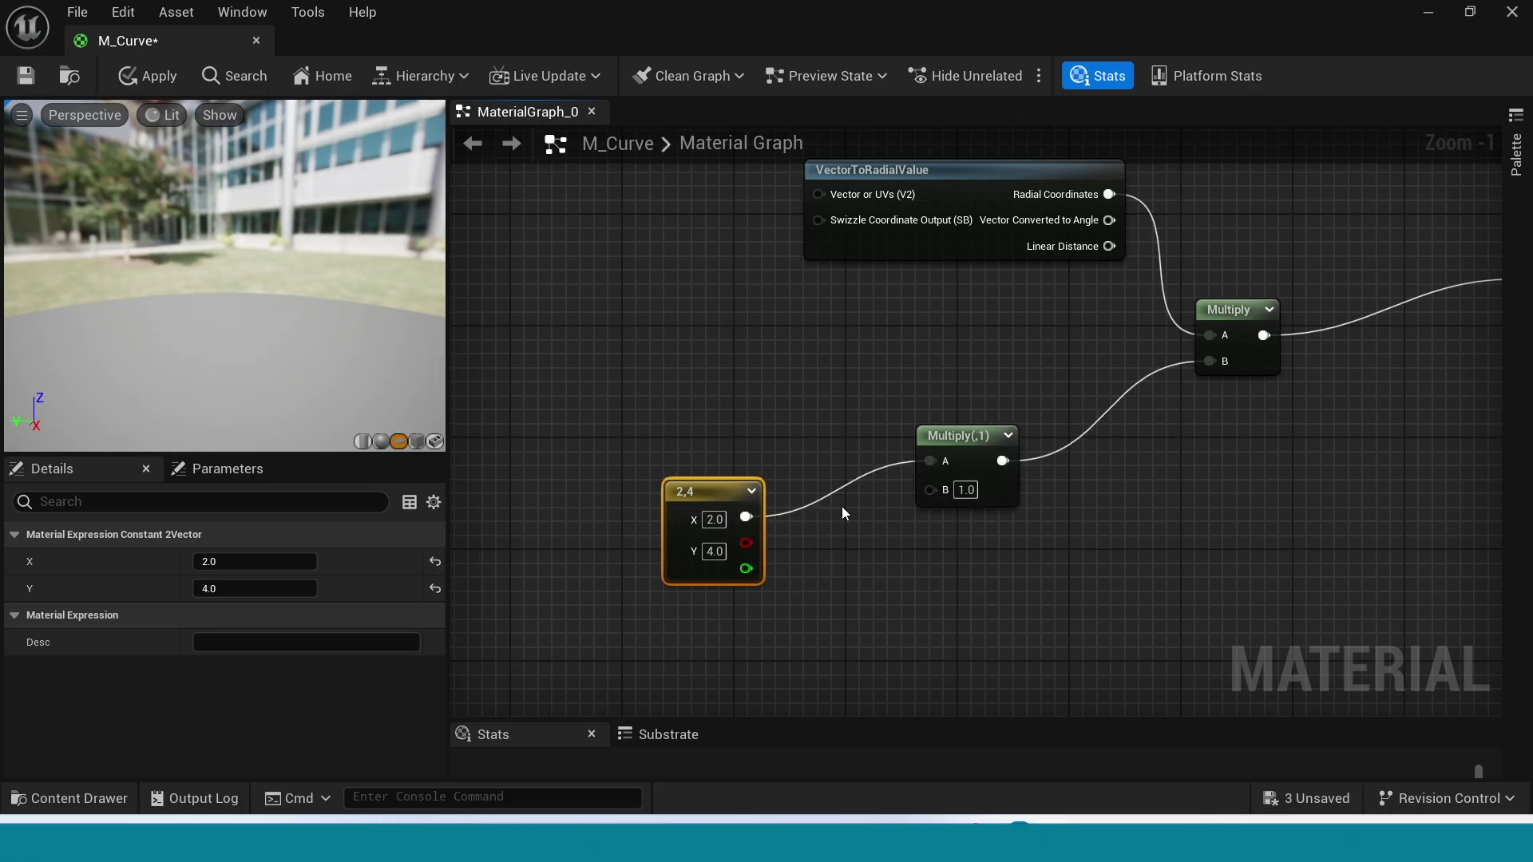
Step: Add a DynamicParameter node below the 2,4 constant and connect its Param1 output to the lower Multiply's B input
right_drag(845, 406, 777, 375)
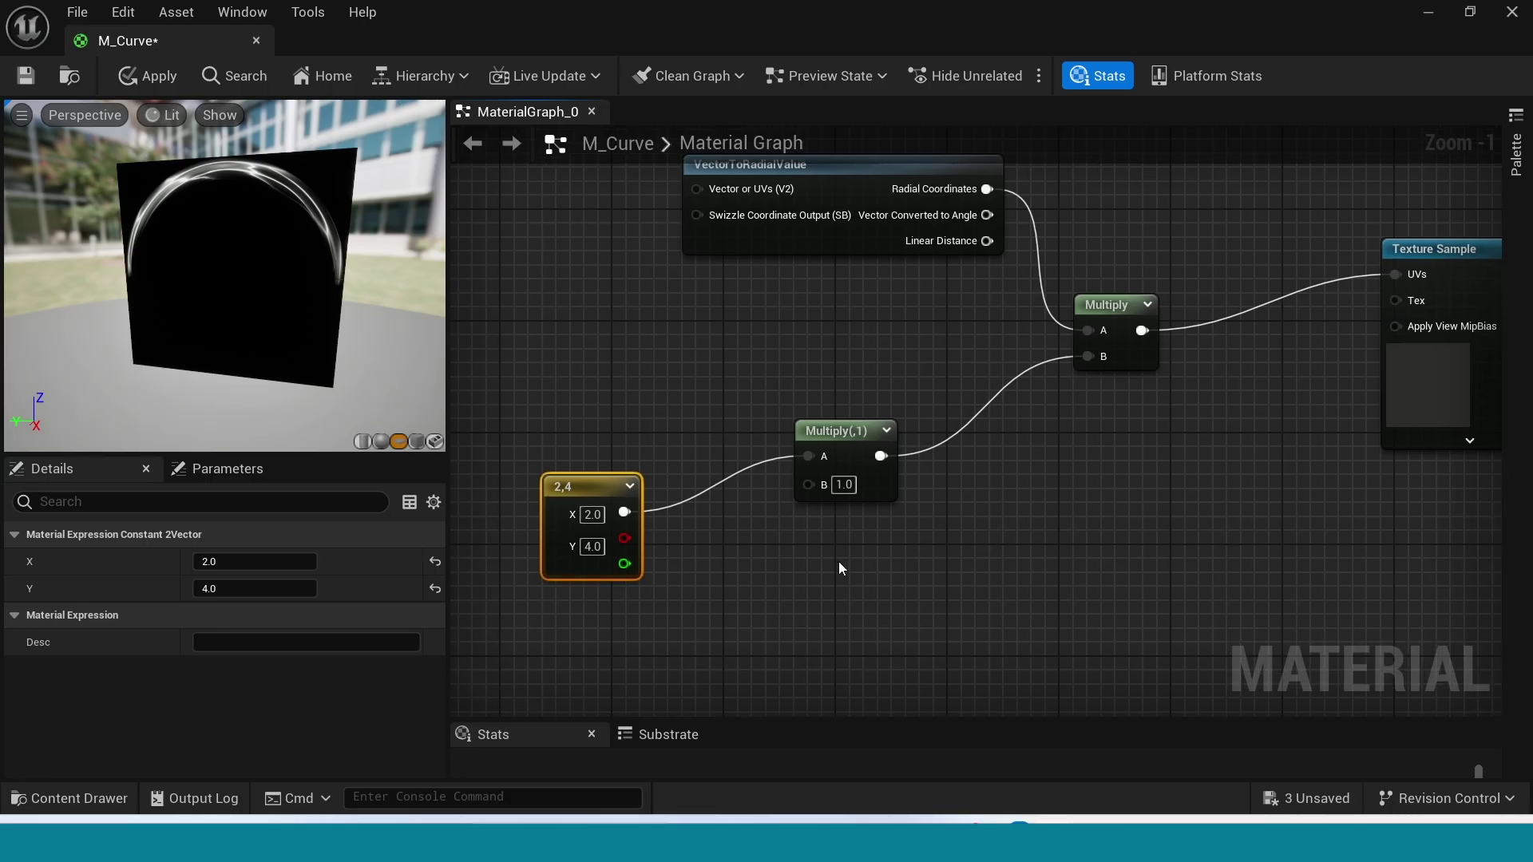
drag(565, 482, 623, 429)
right_drag(734, 541, 819, 399)
drag(894, 344, 769, 481)
text(dyn)
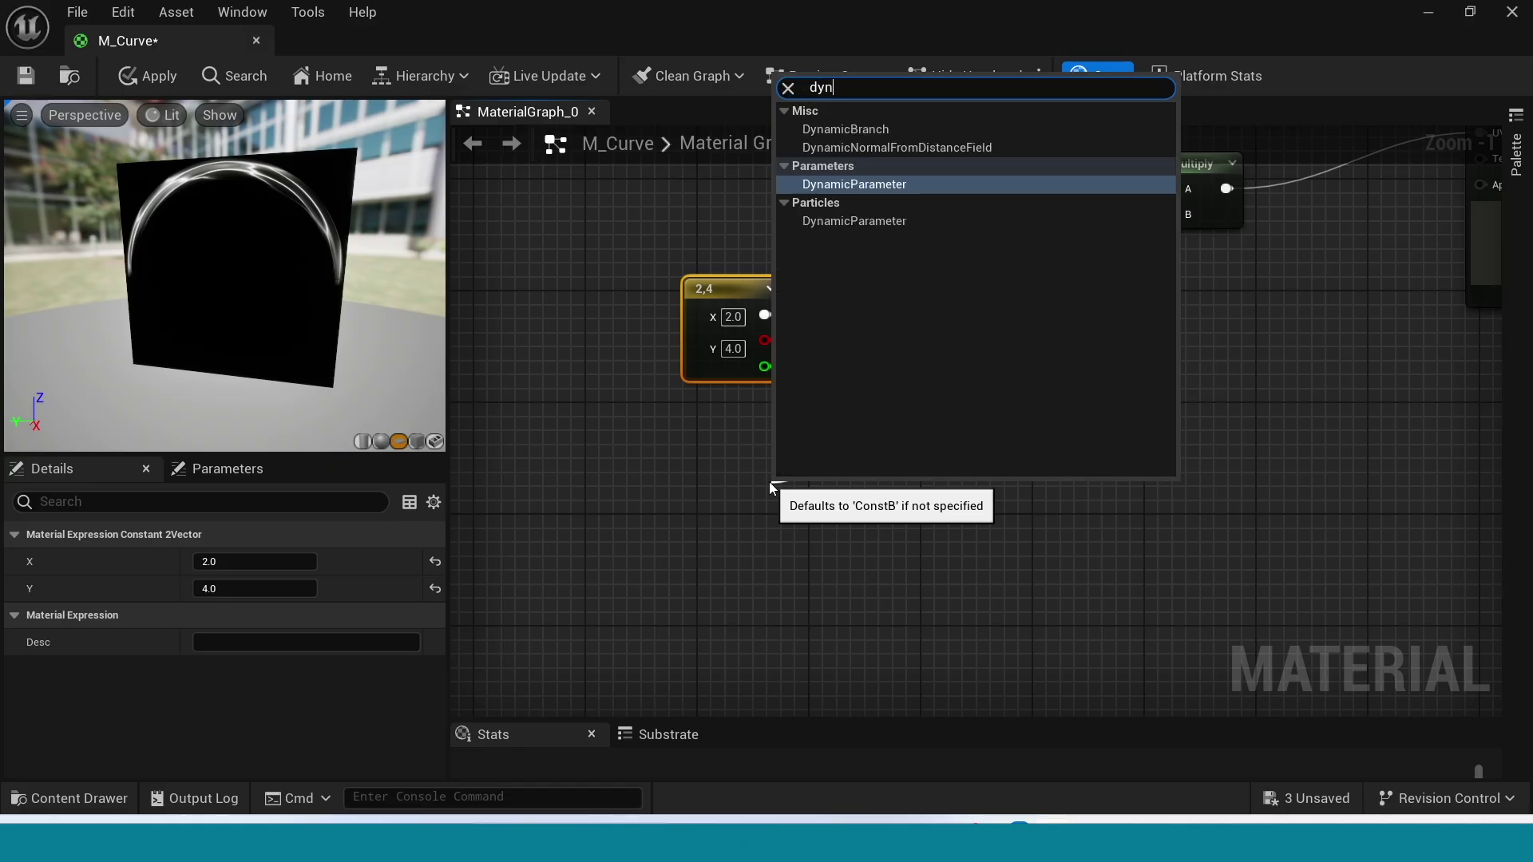
click(890, 185)
drag(882, 498, 680, 449)
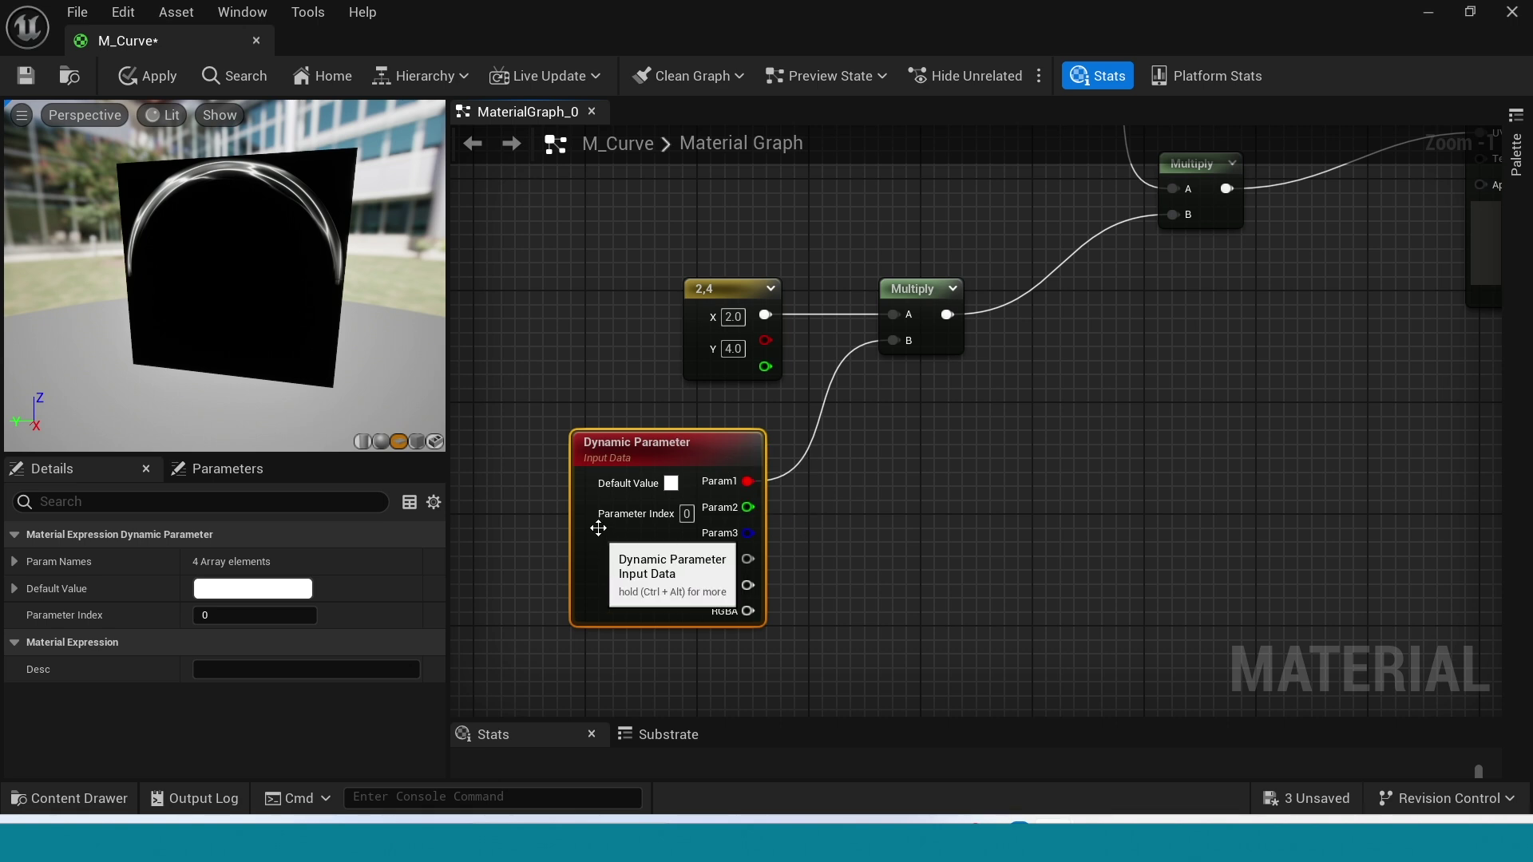
Step: Rename the first parameter of the Dynamic Parameter node to Tile
click(14, 589)
click(14, 590)
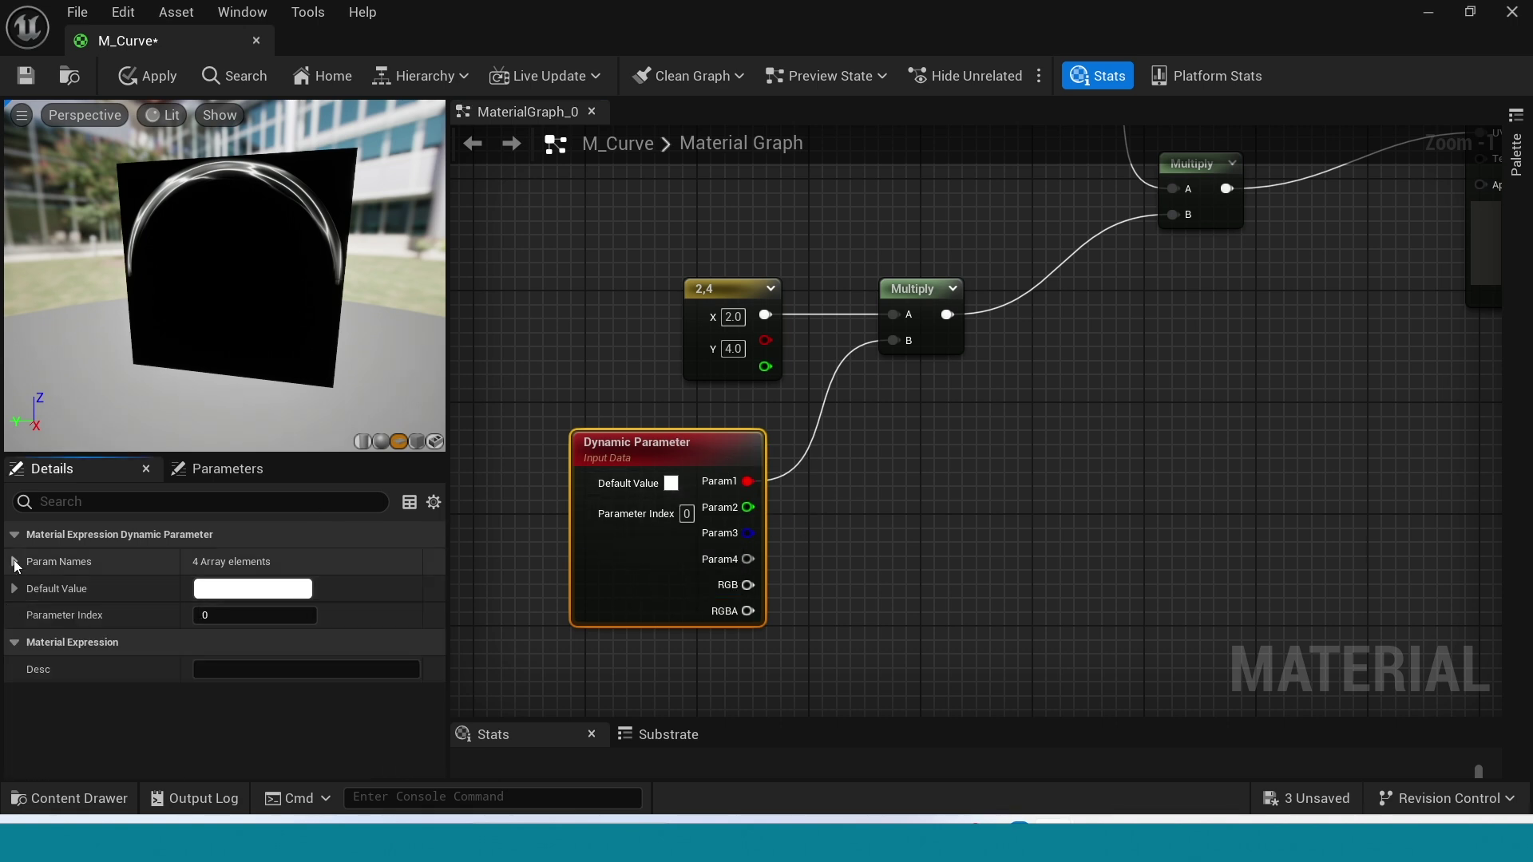
click(14, 562)
click(250, 589)
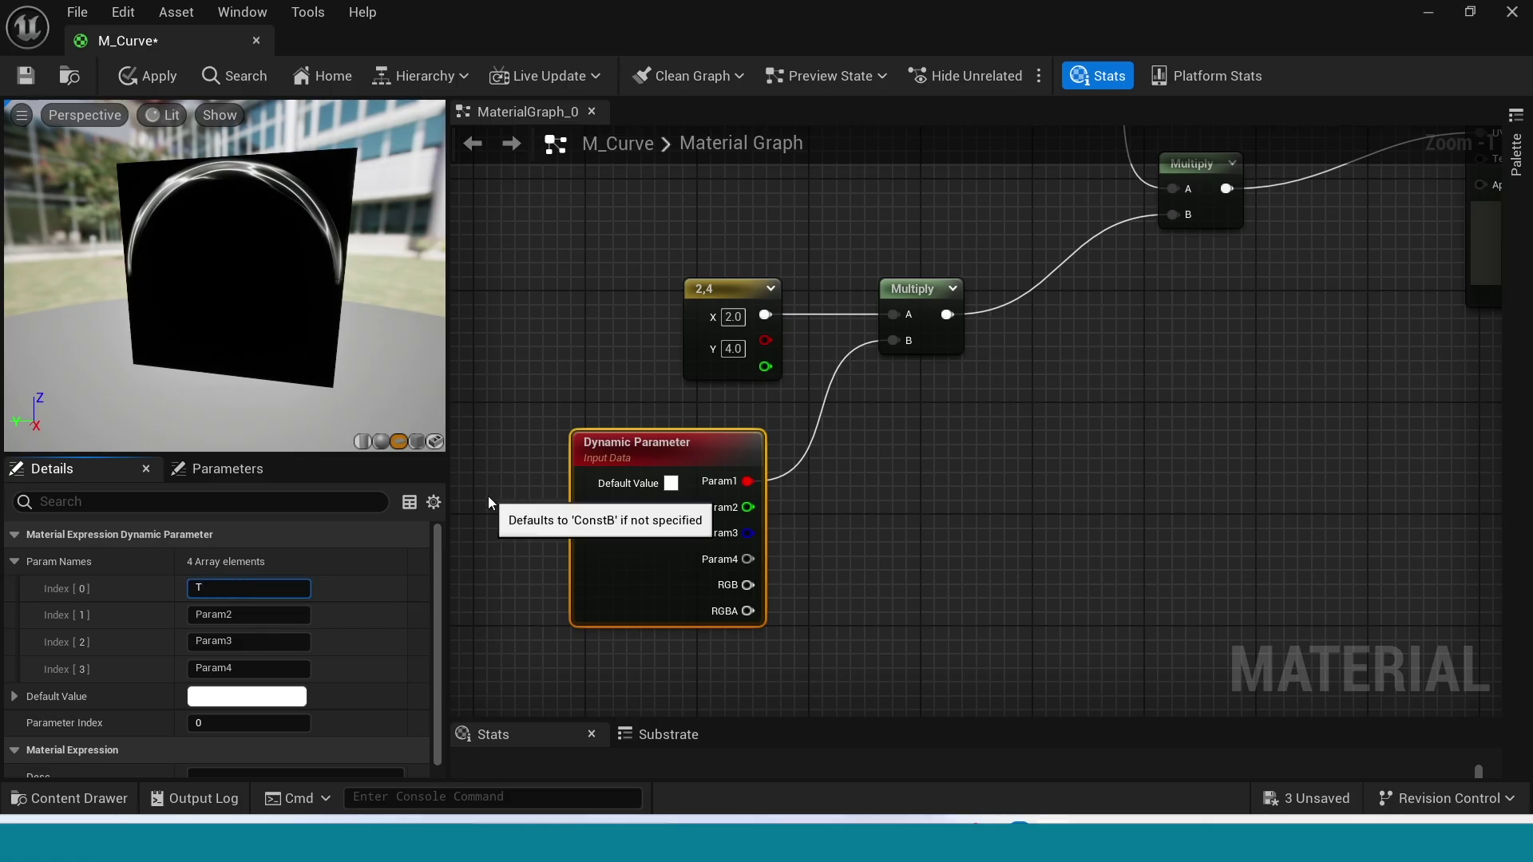
text(Tile)
key(Return)
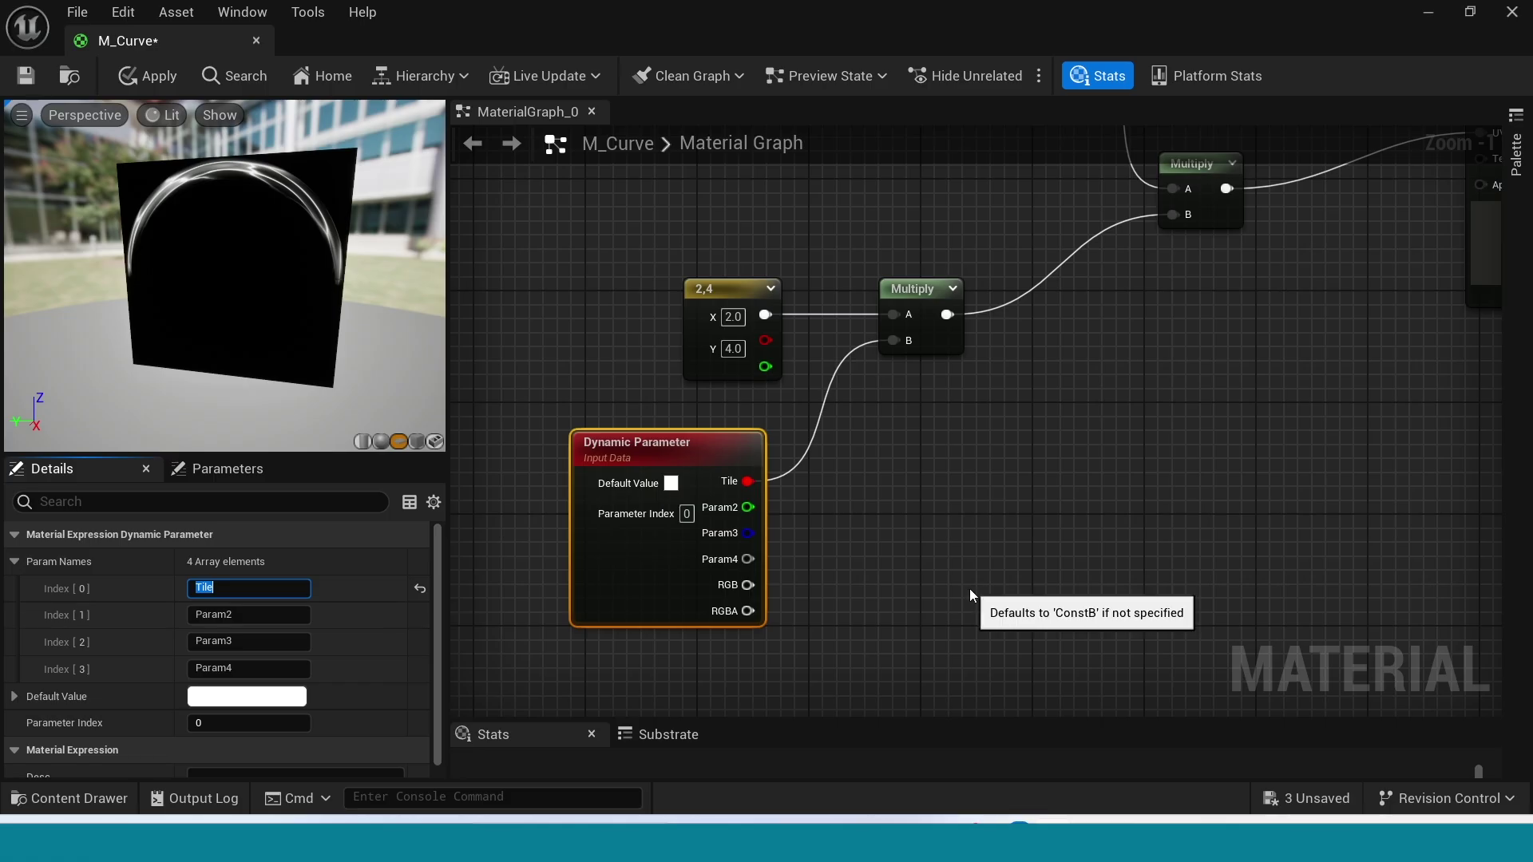
Step: Add a Power node fed by the Multiply that follows Subtract, and position it above and beyond that Multiply
right_drag(1033, 582, 927, 657)
scroll(1122, 510, down, 1)
right_drag(1122, 510, 737, 689)
scroll(1113, 518, down, 2)
right_drag(880, 612, 1038, 531)
scroll(811, 591, up, 3)
drag(672, 537, 769, 523)
right_drag(1346, 346, 926, 597)
scroll(1399, 298, down, 3)
right_drag(1399, 298, 1014, 565)
scroll(975, 557, up, 3)
drag(1190, 335, 1485, 335)
right_drag(1078, 437, 1218, 462)
drag(909, 417, 1099, 418)
text(po)
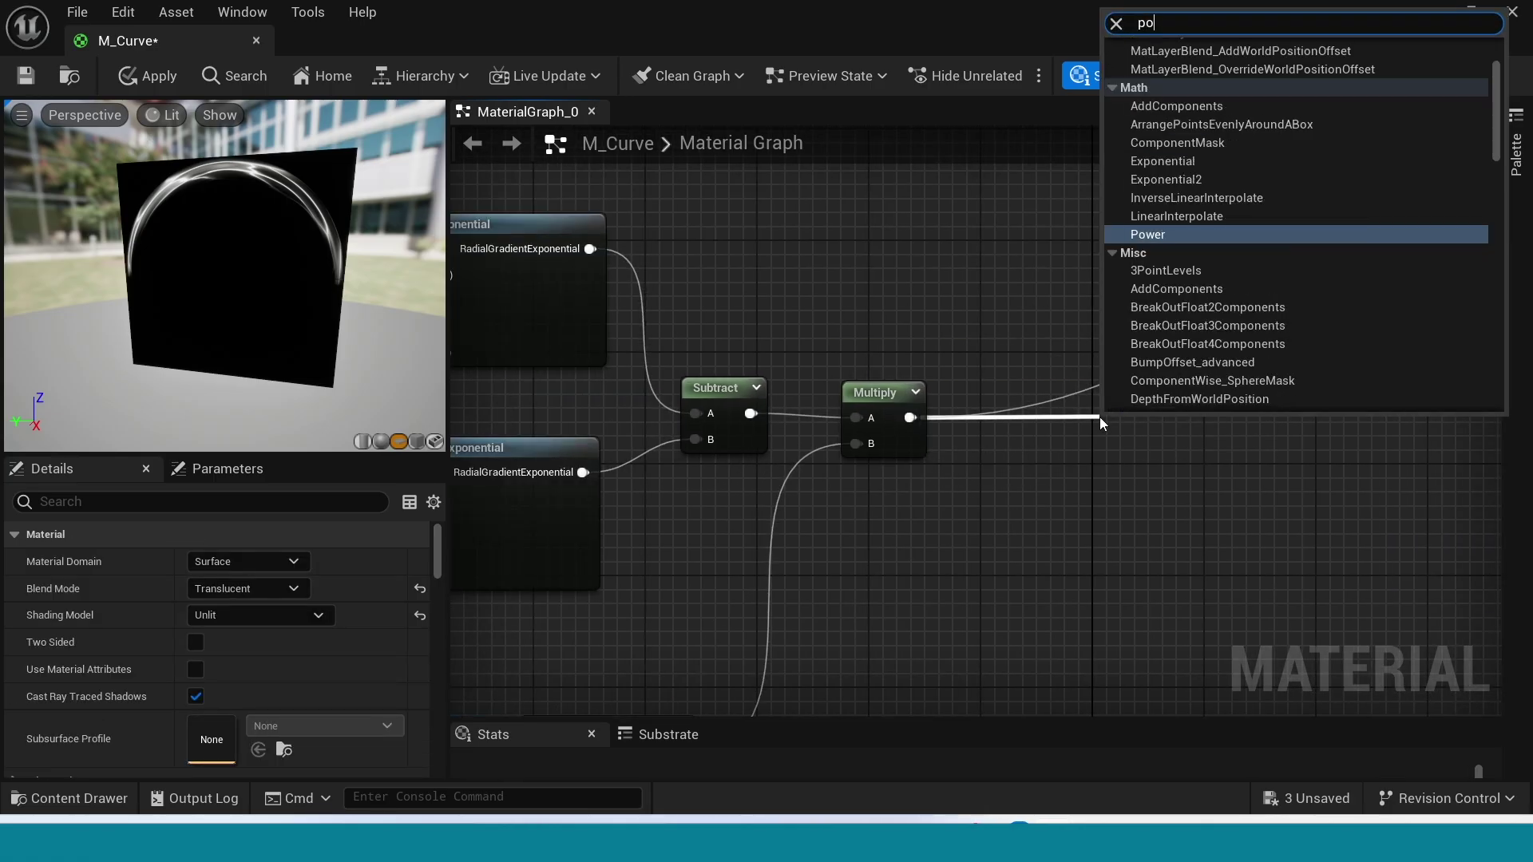
text(wer)
click(1210, 65)
right_drag(1273, 492, 1086, 598)
drag(934, 532, 915, 340)
right_drag(1026, 490, 1098, 593)
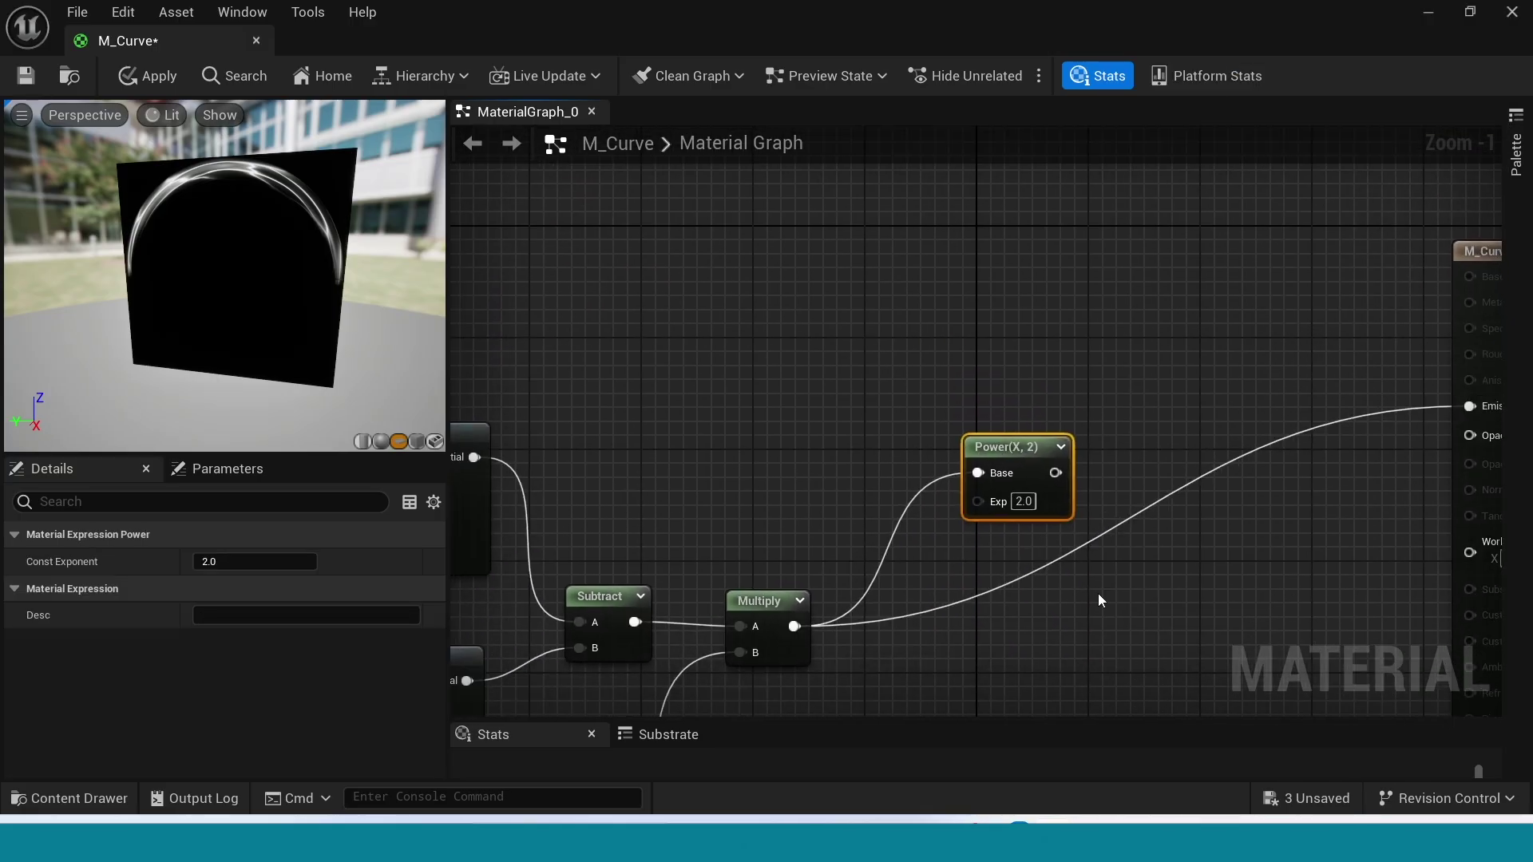
drag(1041, 458, 943, 472)
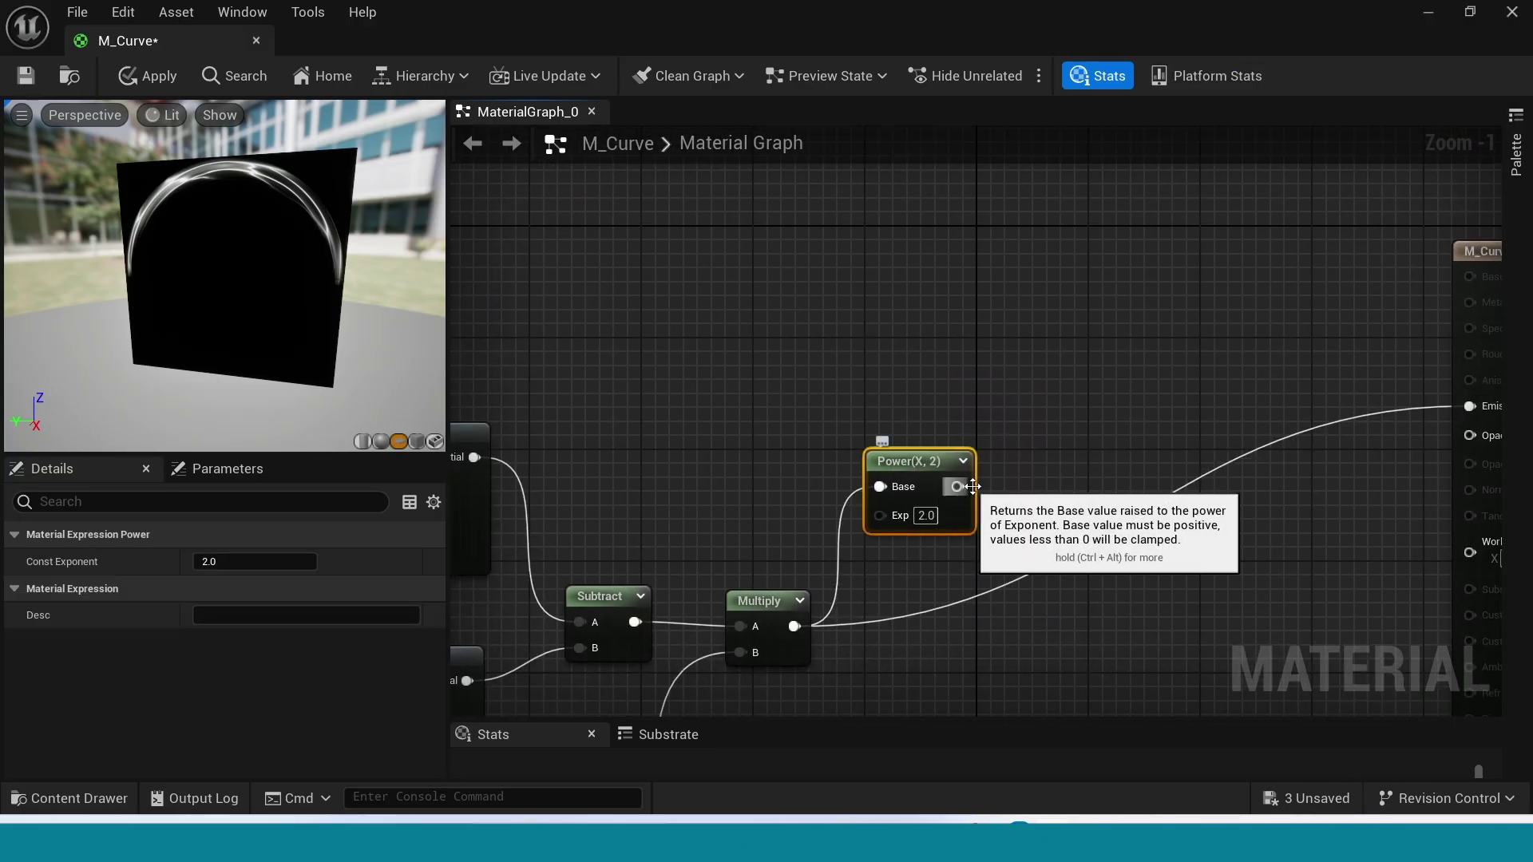
Step: Place two Multiply nodes, one above the other, between the Power node and the M_Curve output node
click(1071, 368)
drag(1107, 424, 1097, 270)
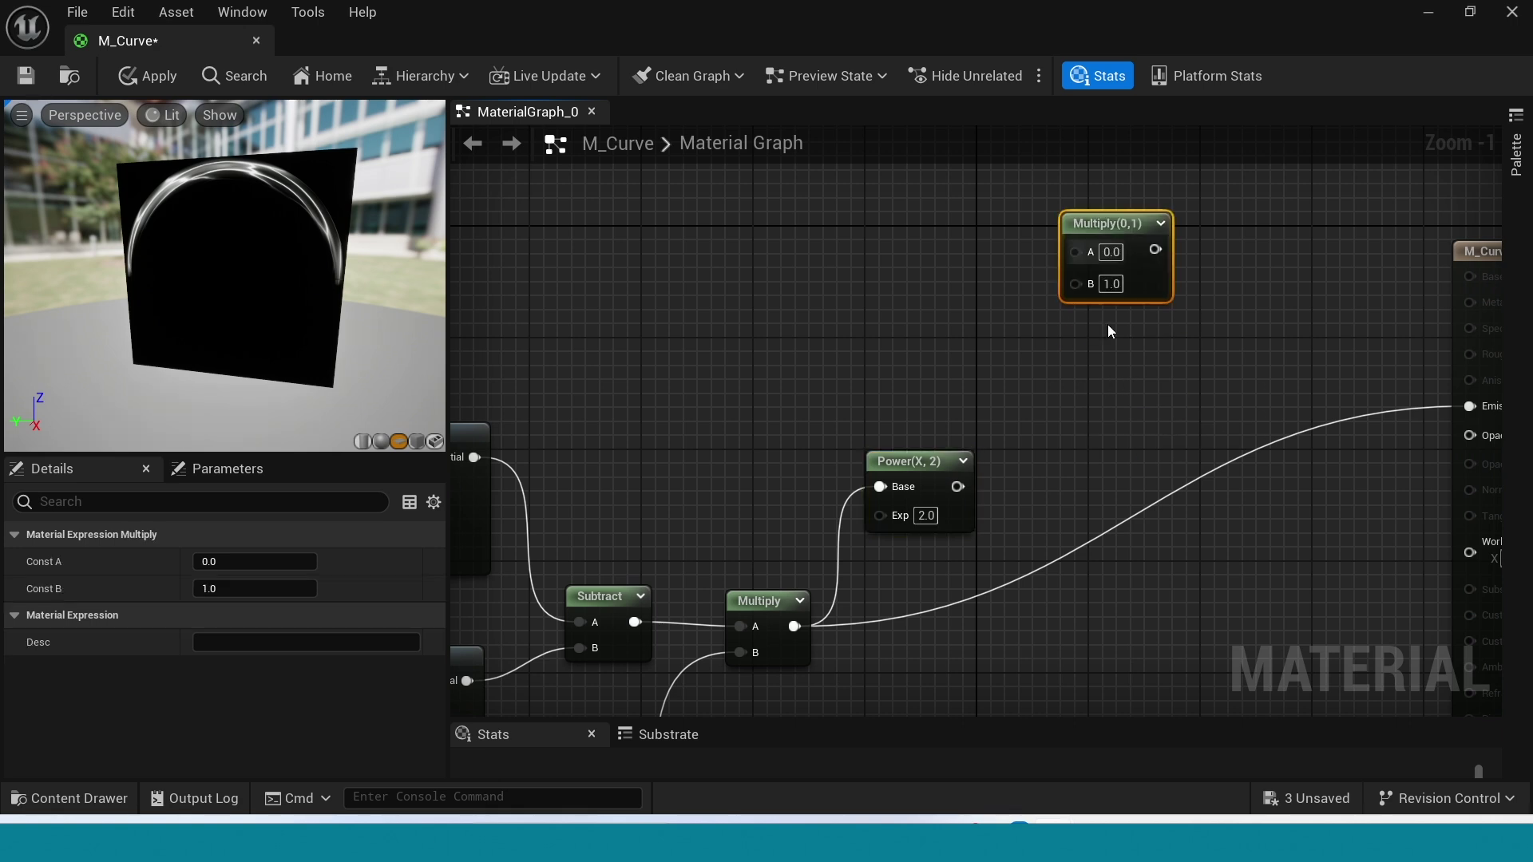
click(1118, 390)
drag(1150, 389, 1066, 351)
Step: Connect the Power output to the lower new Multiply's B input and that Multiply's output to Emissive Color
drag(957, 487, 1063, 422)
scroll(1232, 582, down, 1)
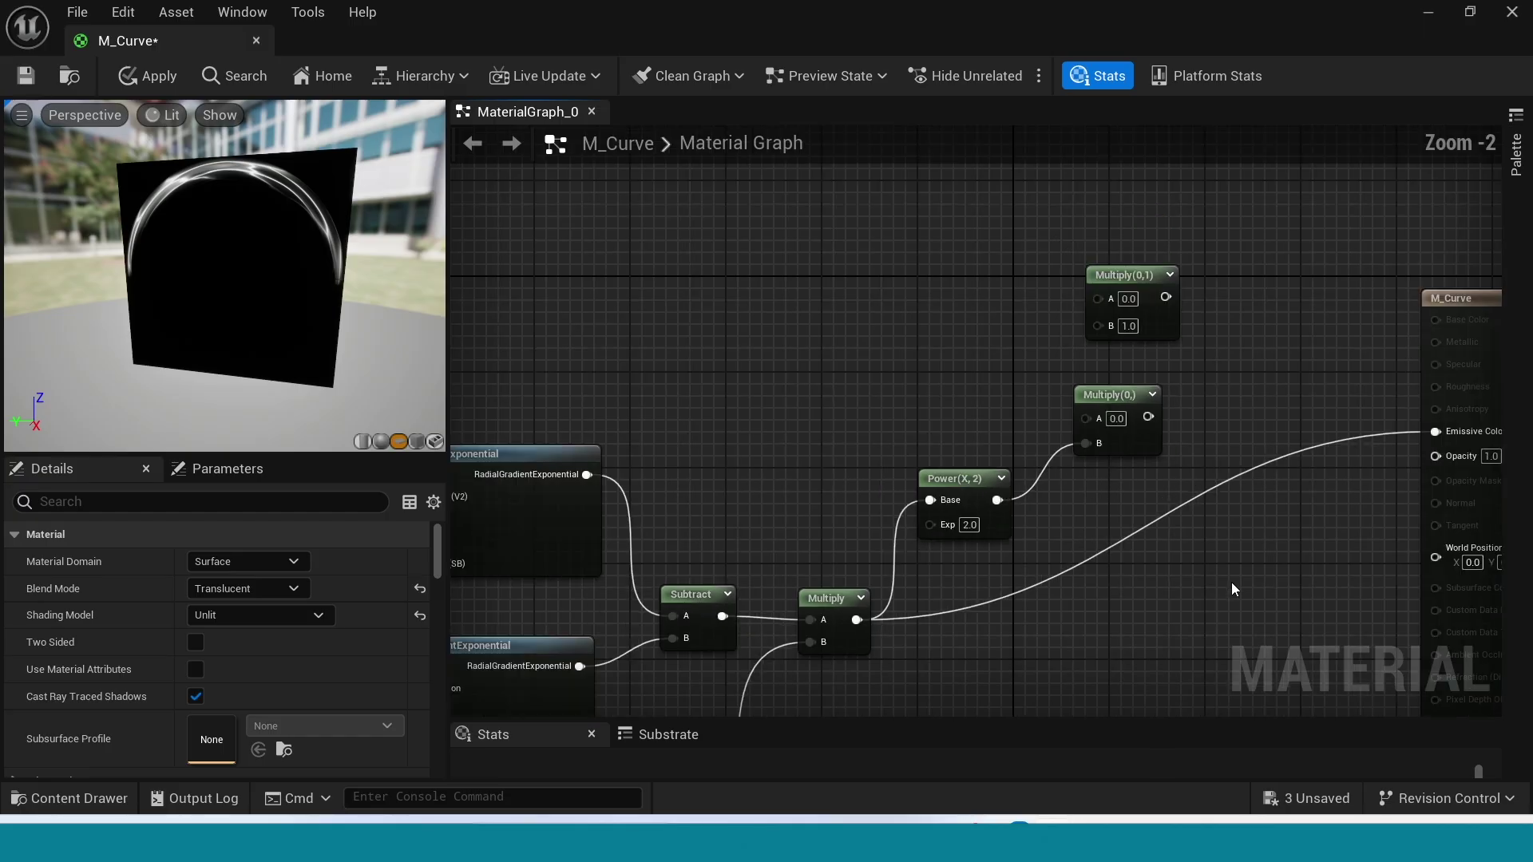
right_drag(1231, 582, 1088, 583)
drag(1014, 412, 1303, 426)
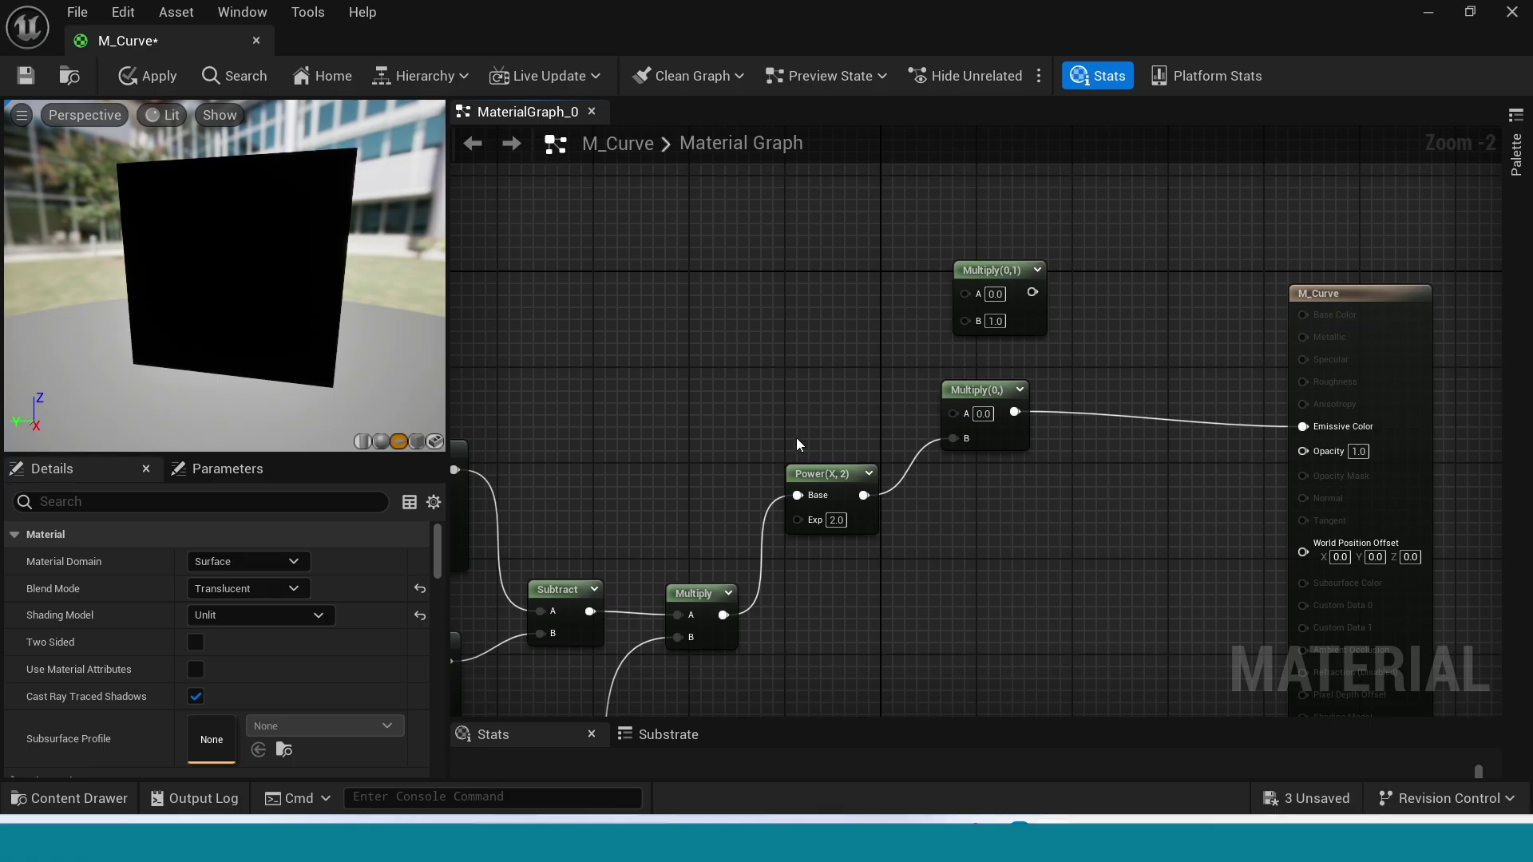
Step: Add a ParticleColor node above the graph and connect its RGB output to the A input of the Emissive Color Multiply
right_drag(720, 426, 814, 482)
right_click(769, 321)
text(p)
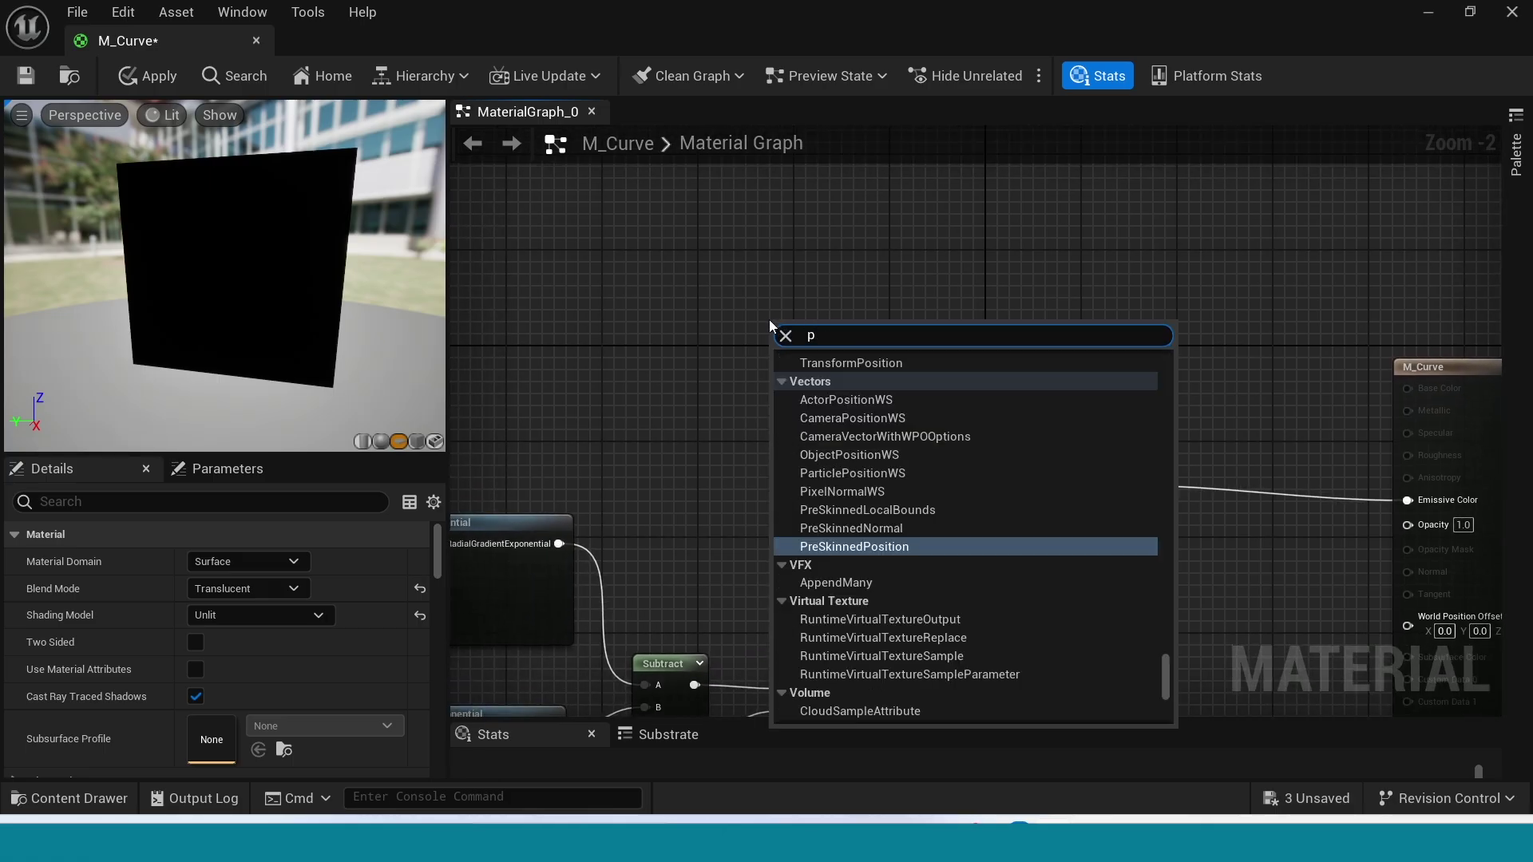
text(artic)
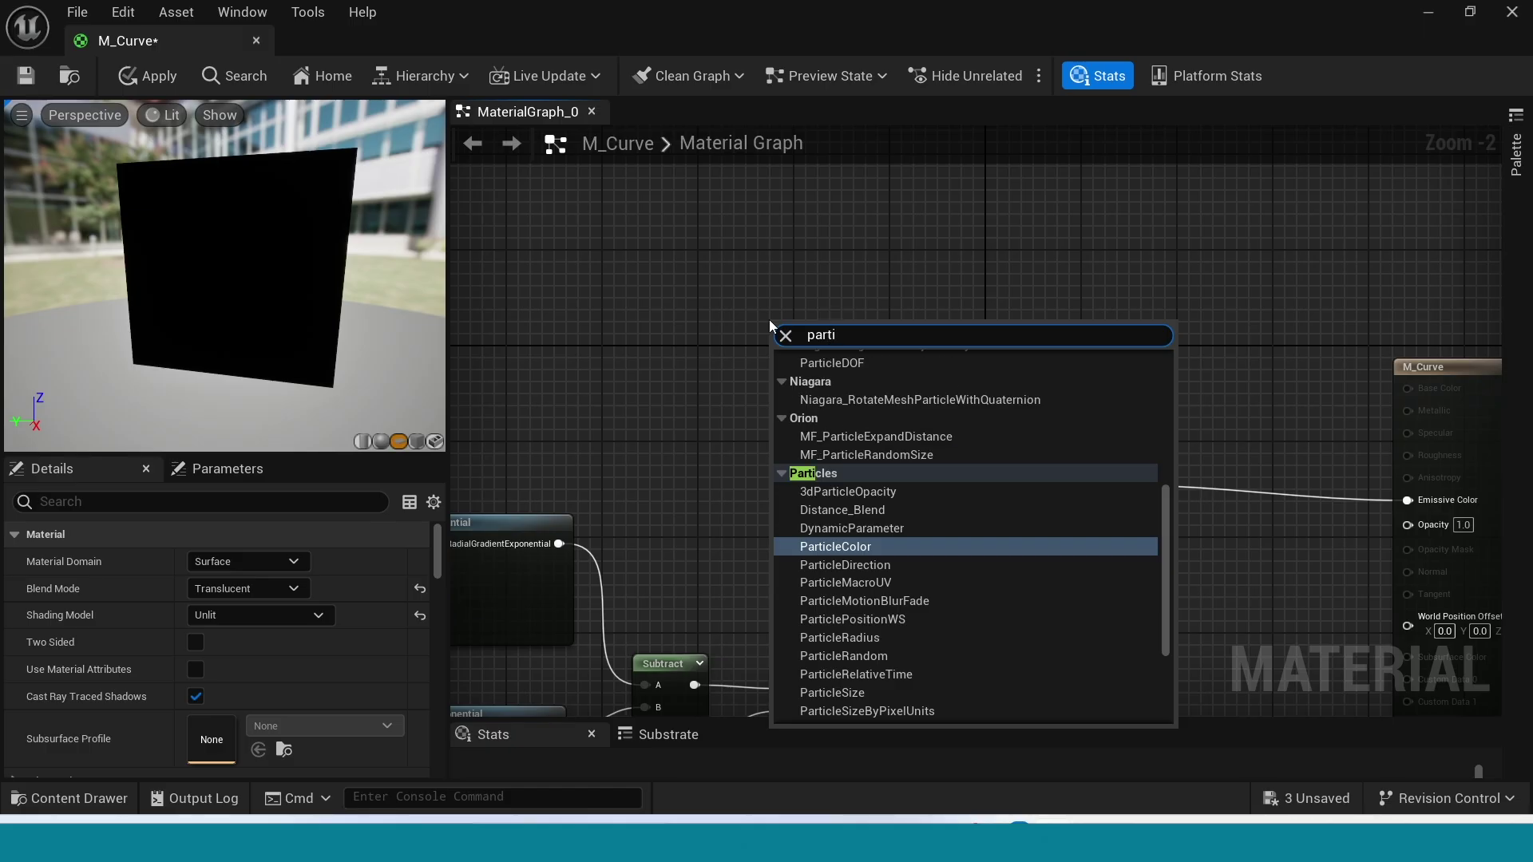
key(Return)
scroll(760, 546, up, 1)
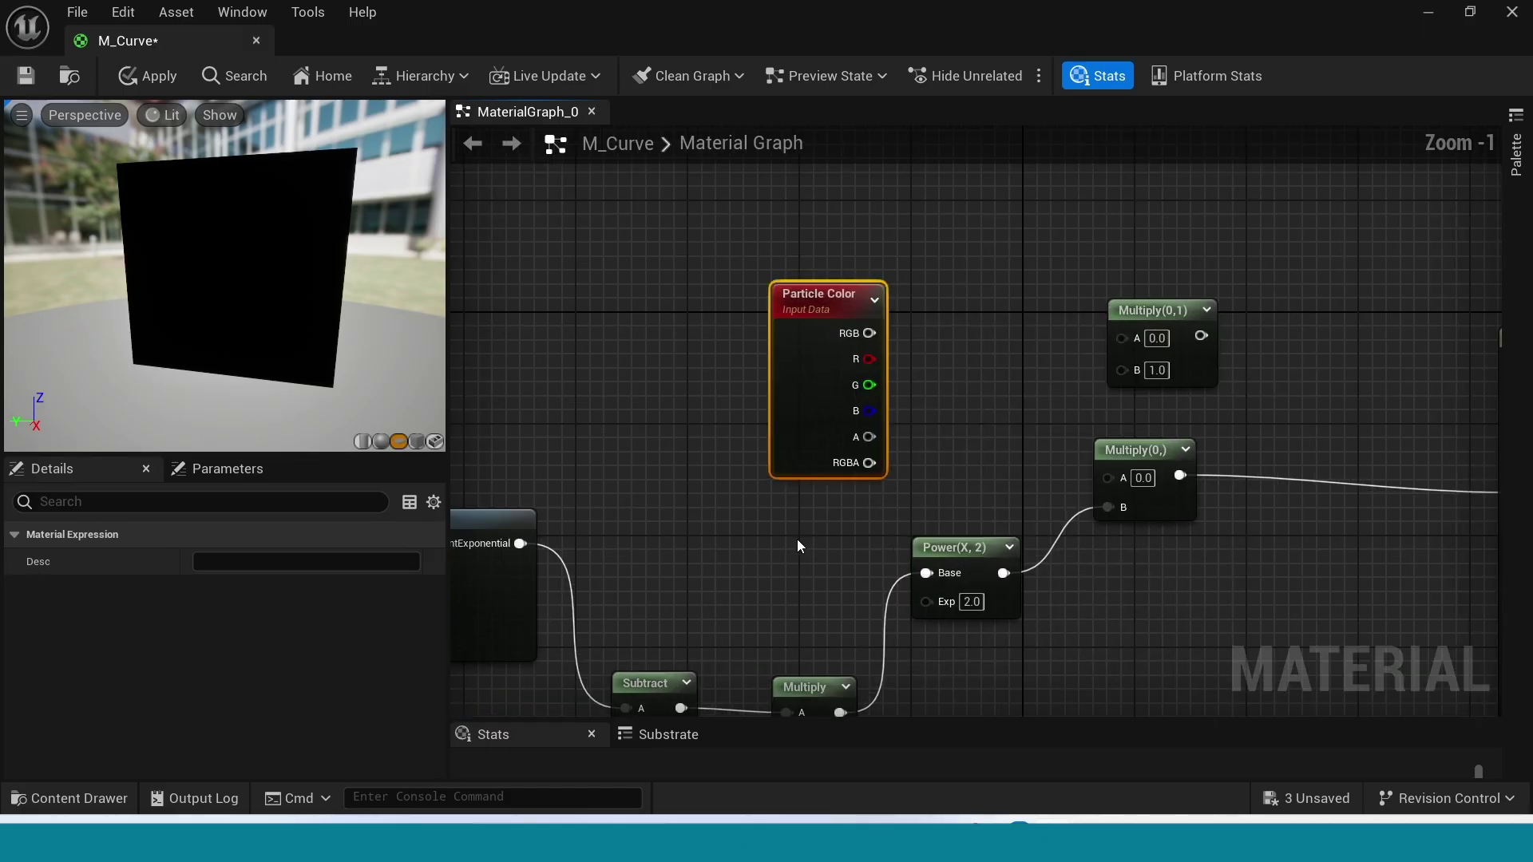
right_drag(797, 539, 757, 523)
drag(792, 274, 695, 194)
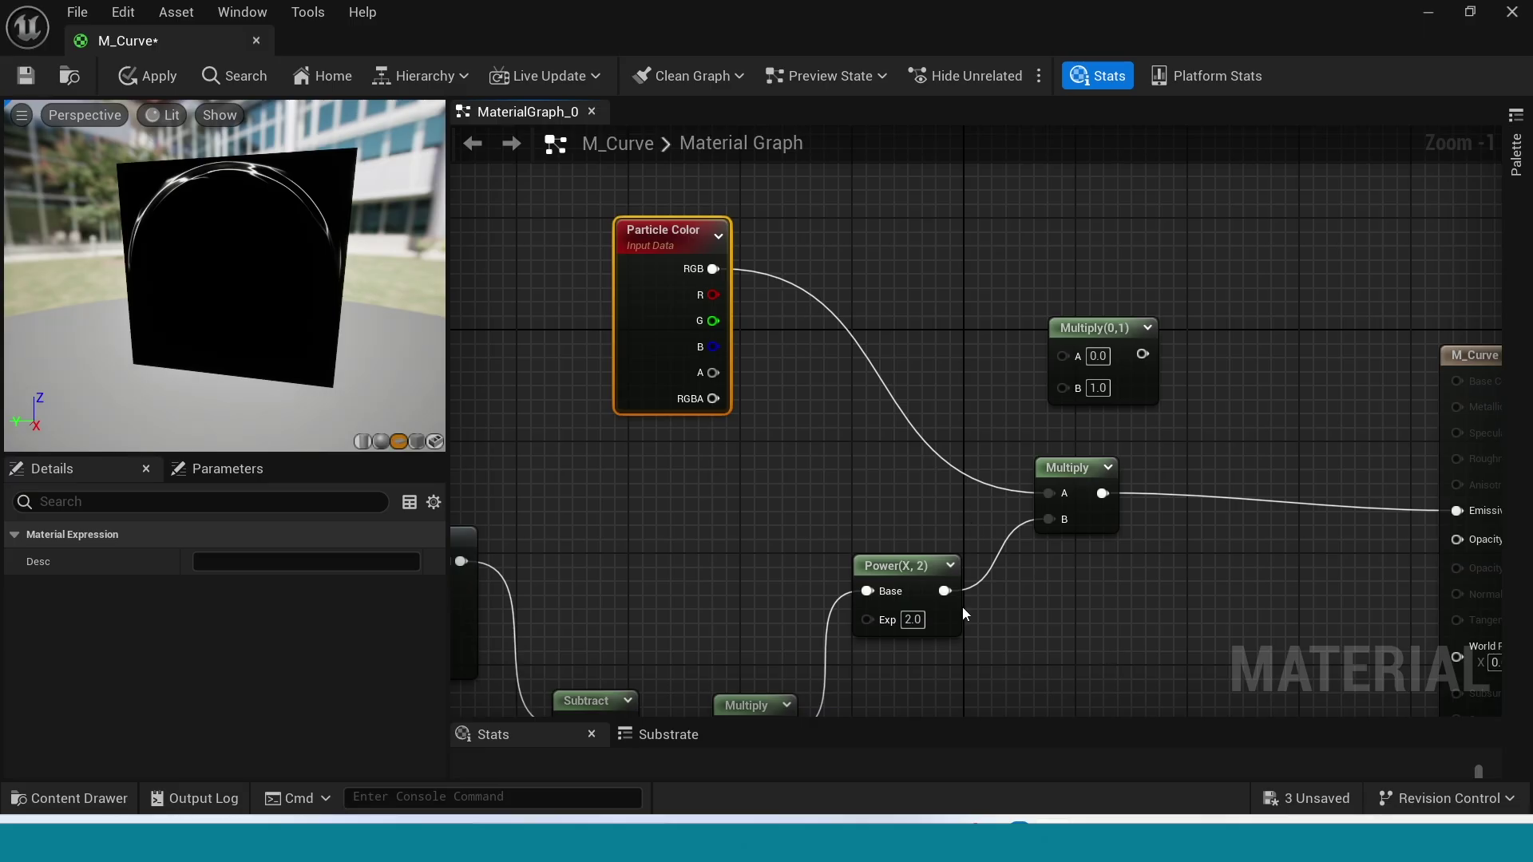
Step: Multiply Particle Color's A output by the Power output in the remaining Multiply node and connect the result to Opacity
drag(944, 591, 1062, 387)
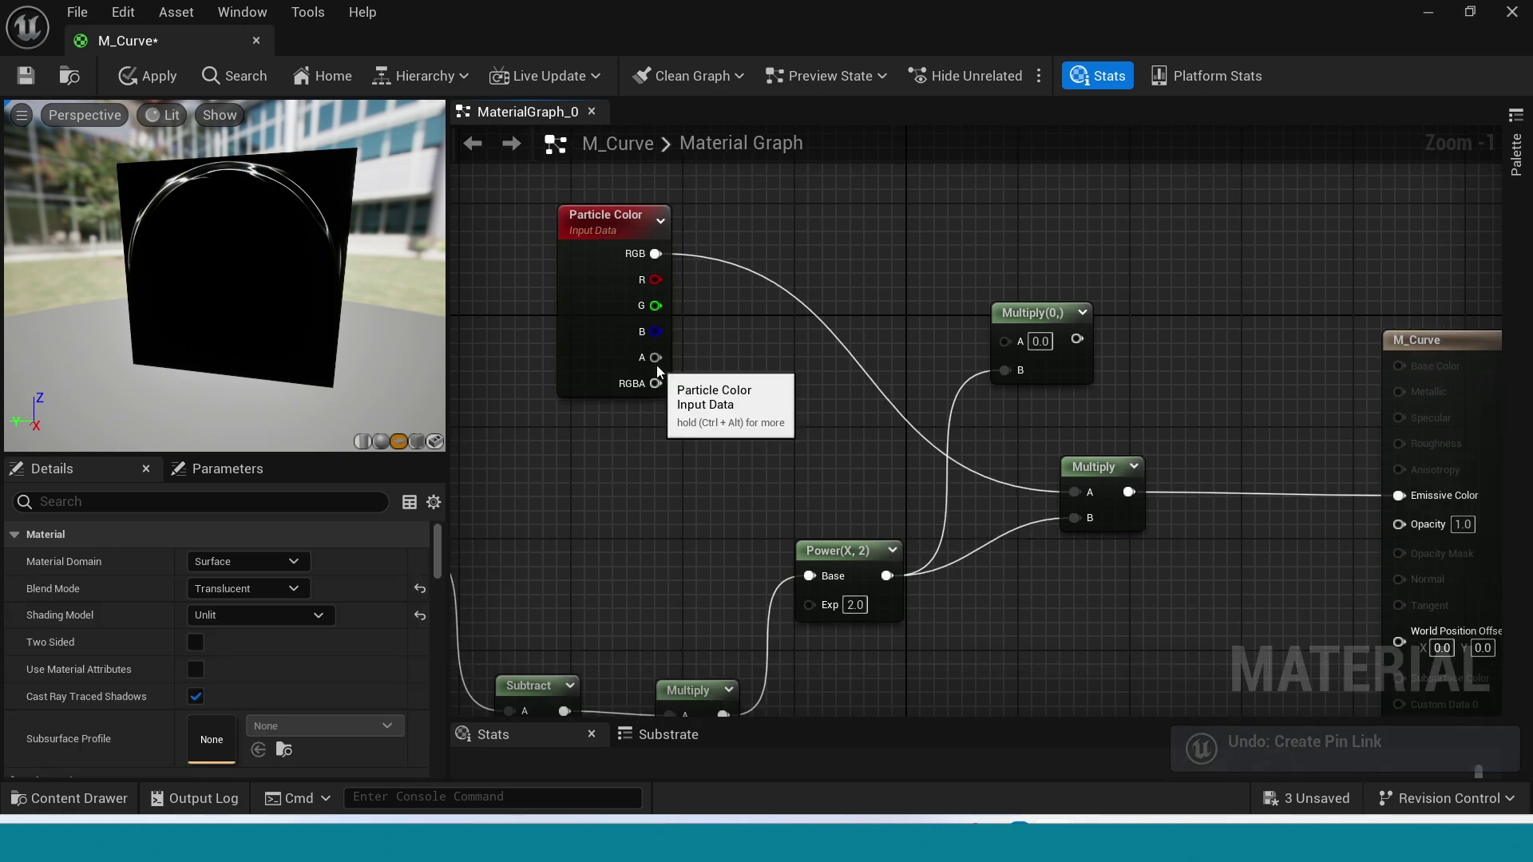
drag(656, 358, 1006, 340)
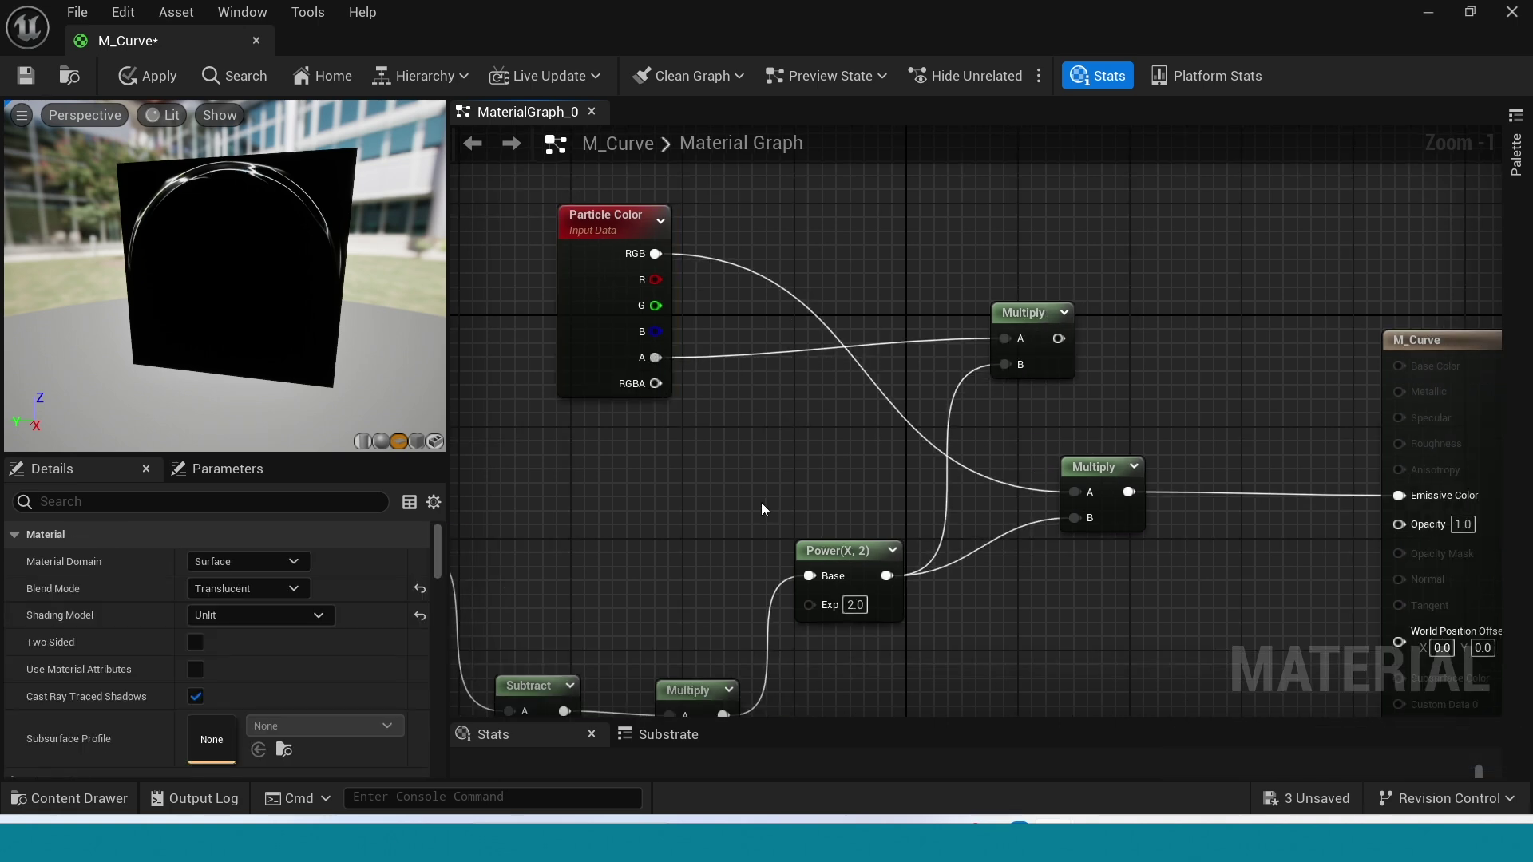
scroll(761, 501, down, 1)
right_drag(921, 629, 821, 577)
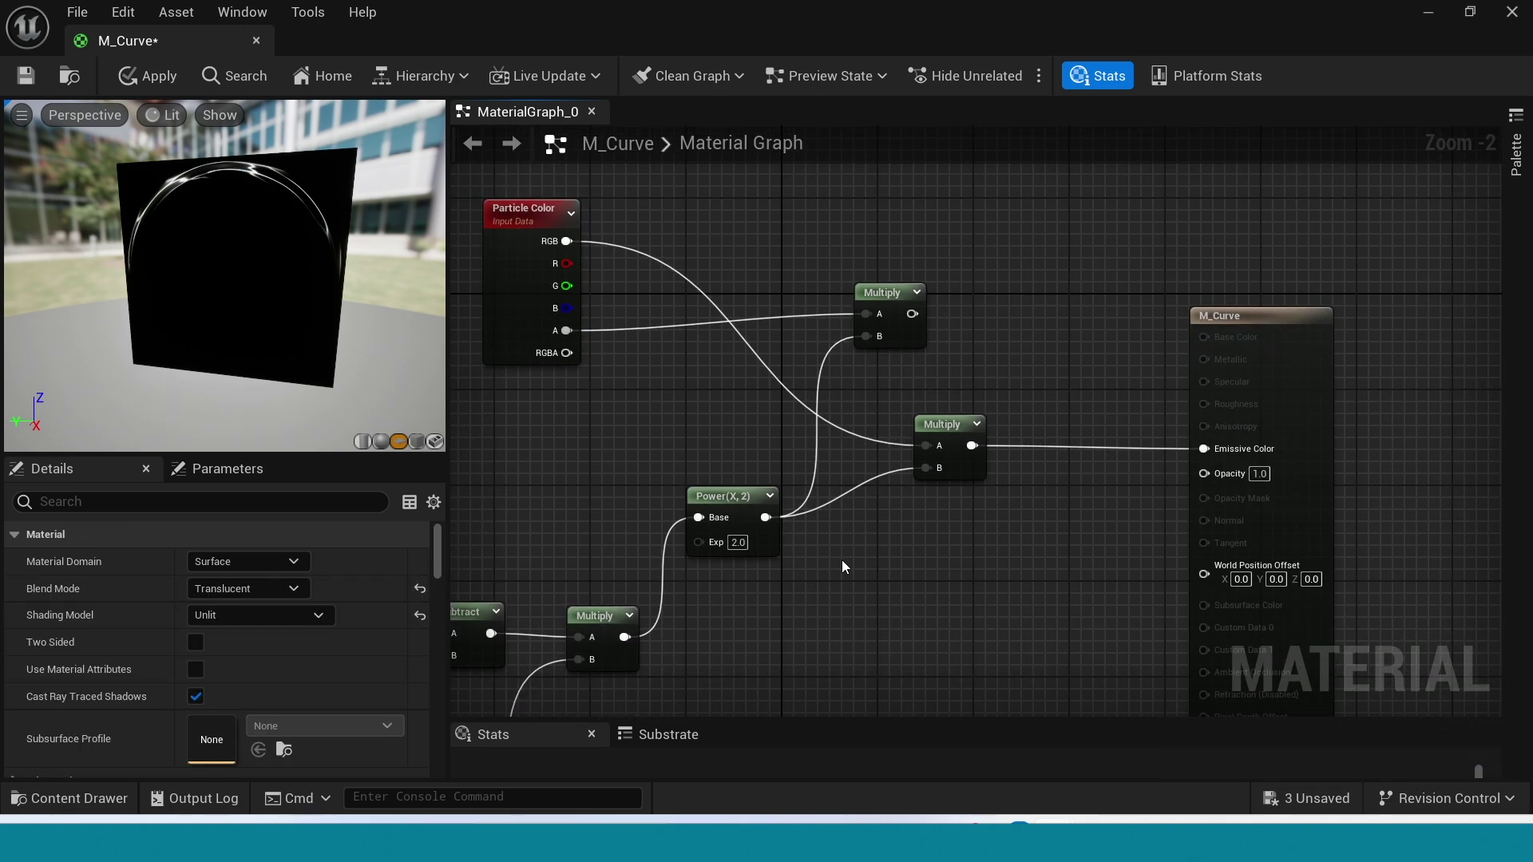
drag(911, 314, 1204, 473)
right_drag(948, 606, 1037, 639)
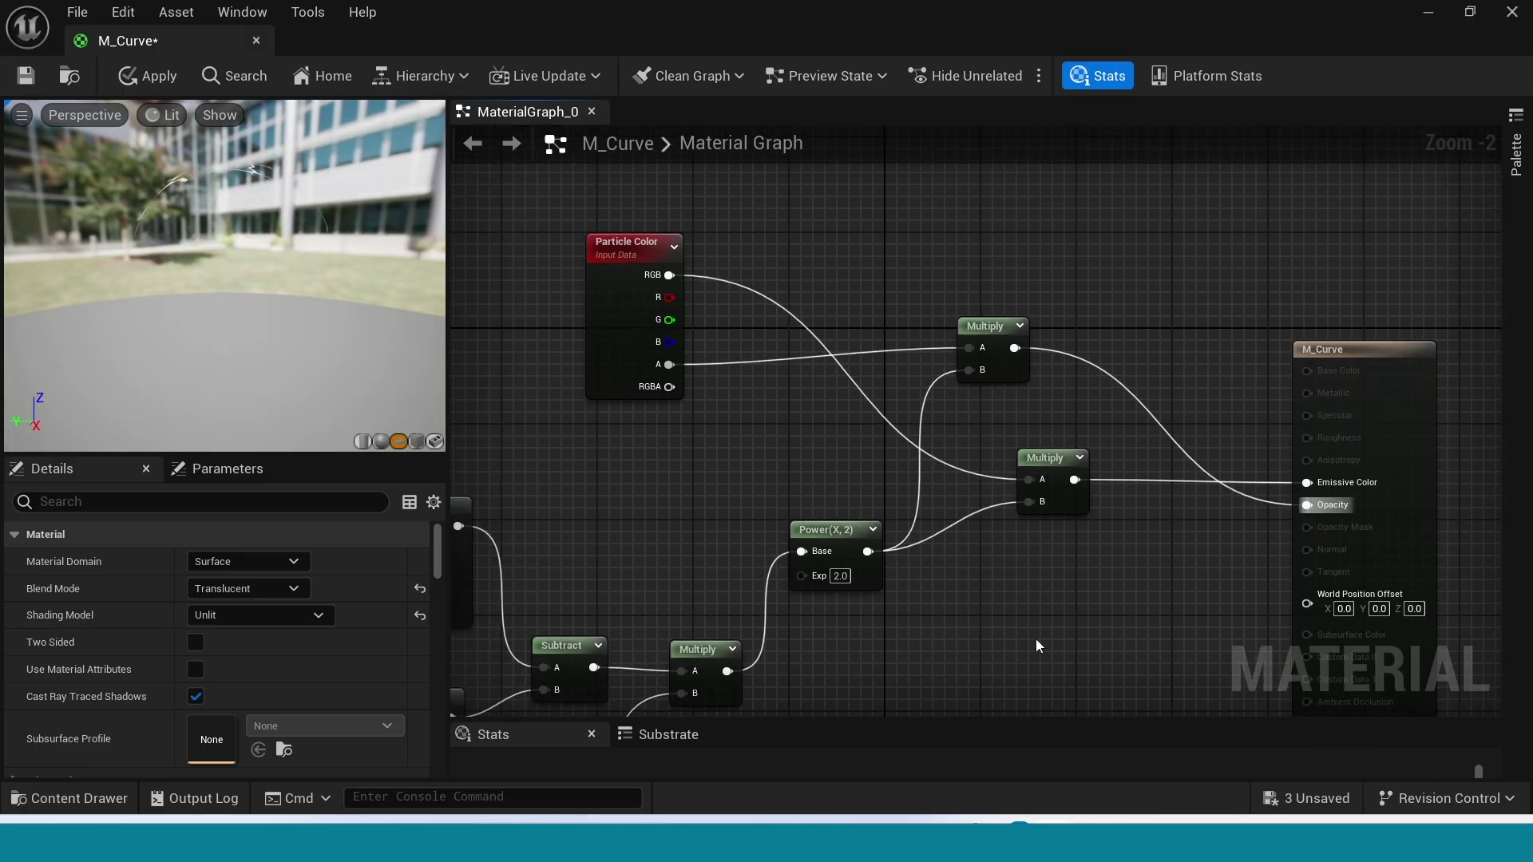
Step: Swap the positions of the two Multiply nodes so the Emissive Color one sits above the Opacity one
scroll(1037, 639, up, 1)
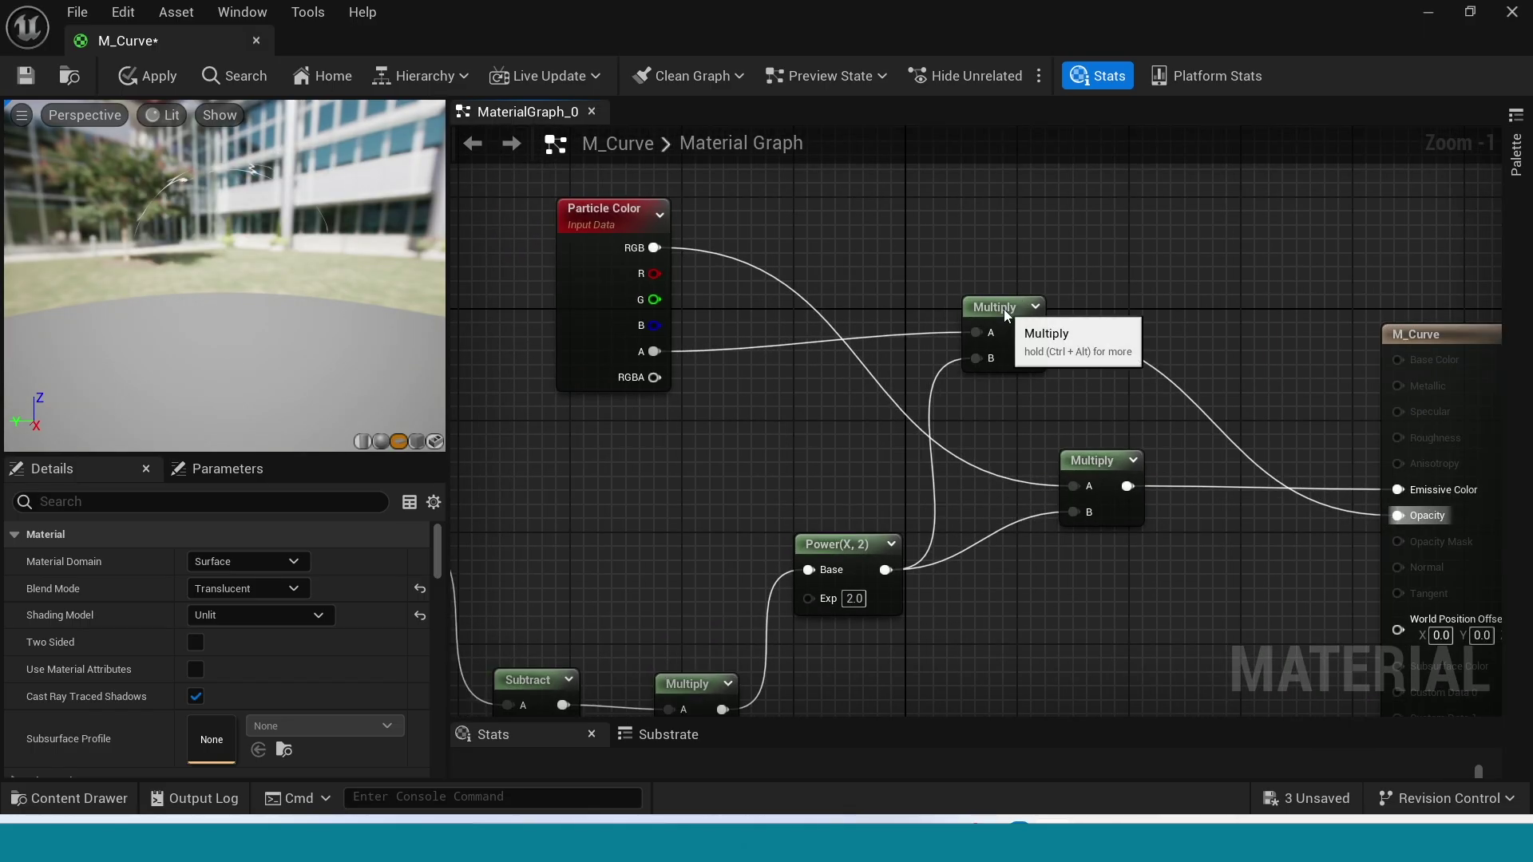
drag(1001, 308, 987, 621)
drag(1084, 465, 1084, 229)
drag(1005, 637, 1116, 441)
right_drag(1120, 601, 1037, 599)
scroll(1037, 599, down, 1)
Step: Apply and save M_Curve, and dock its editor tab beside ThirdPersonMap
click(148, 76)
click(24, 83)
drag(230, 38, 366, 45)
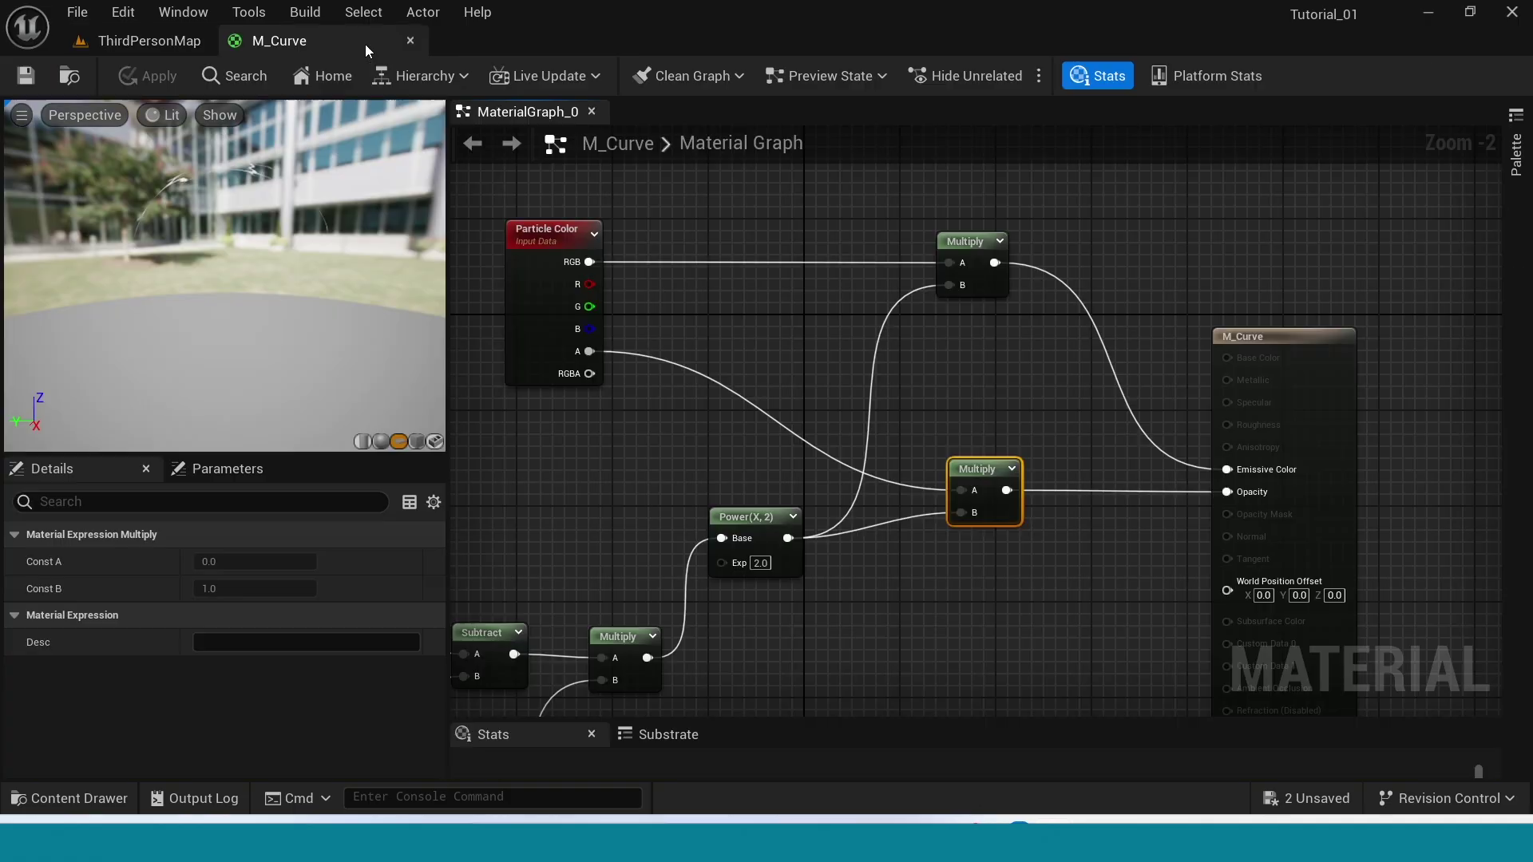
Step: Duplicate the M_Curve material in the 3d_poff folder and name the copy M_Stitf
click(200, 41)
key(ctrl+space)
click(699, 699)
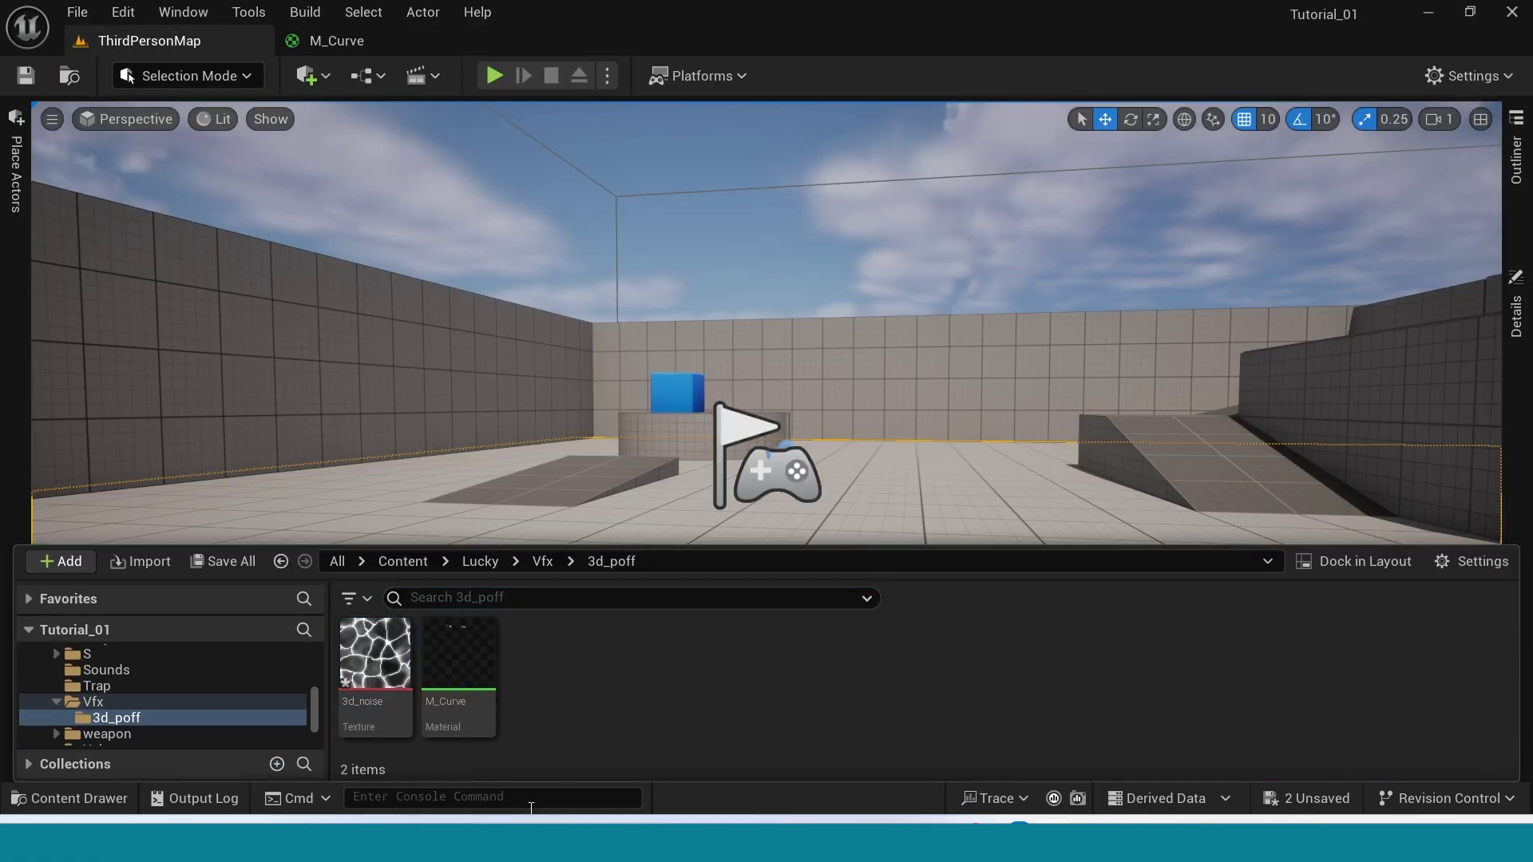
click(471, 671)
right_click(473, 675)
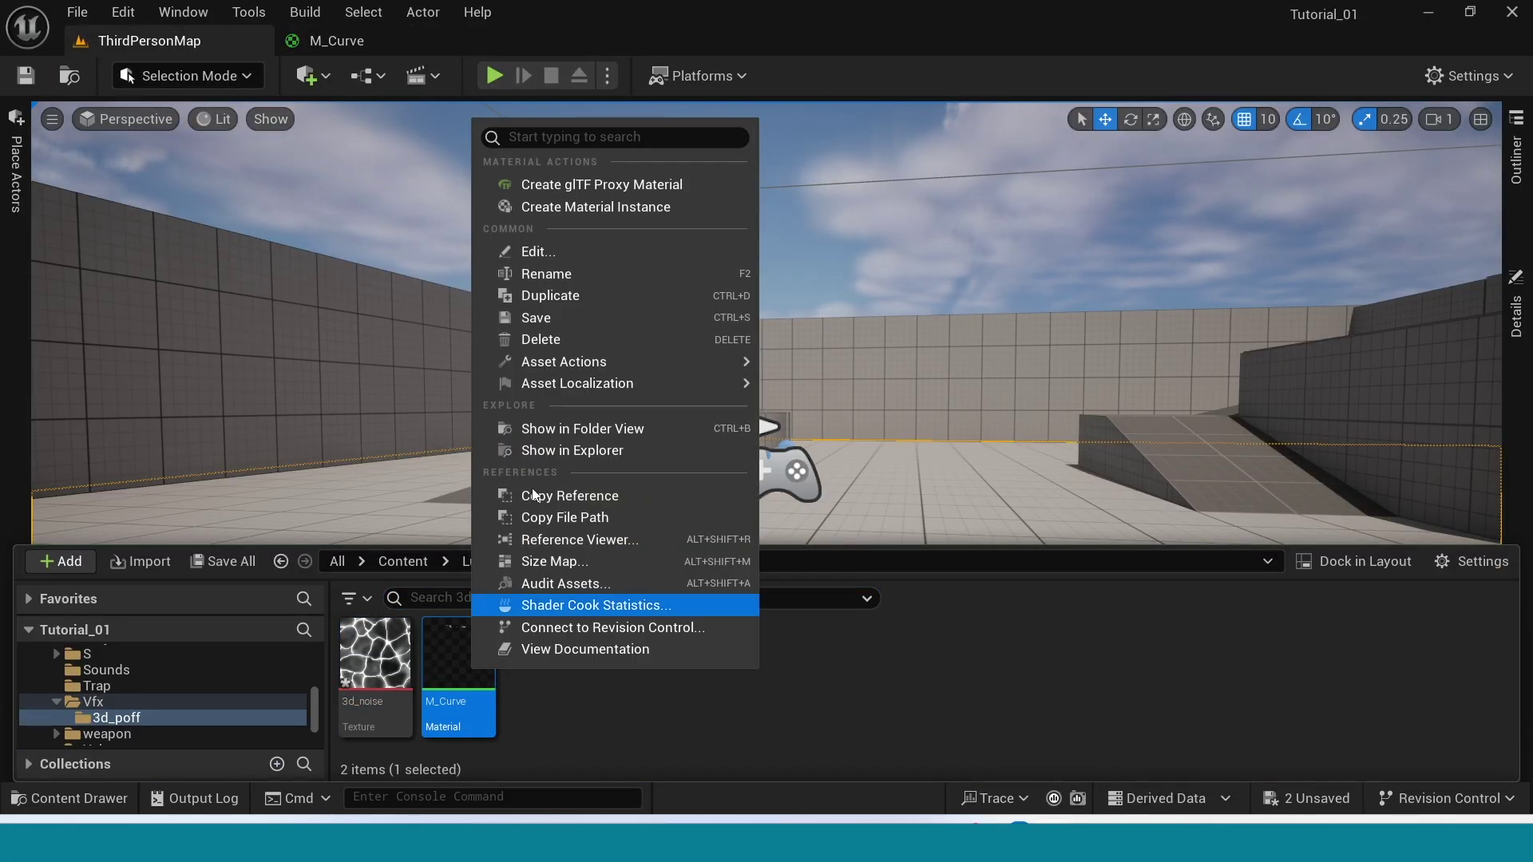
click(550, 296)
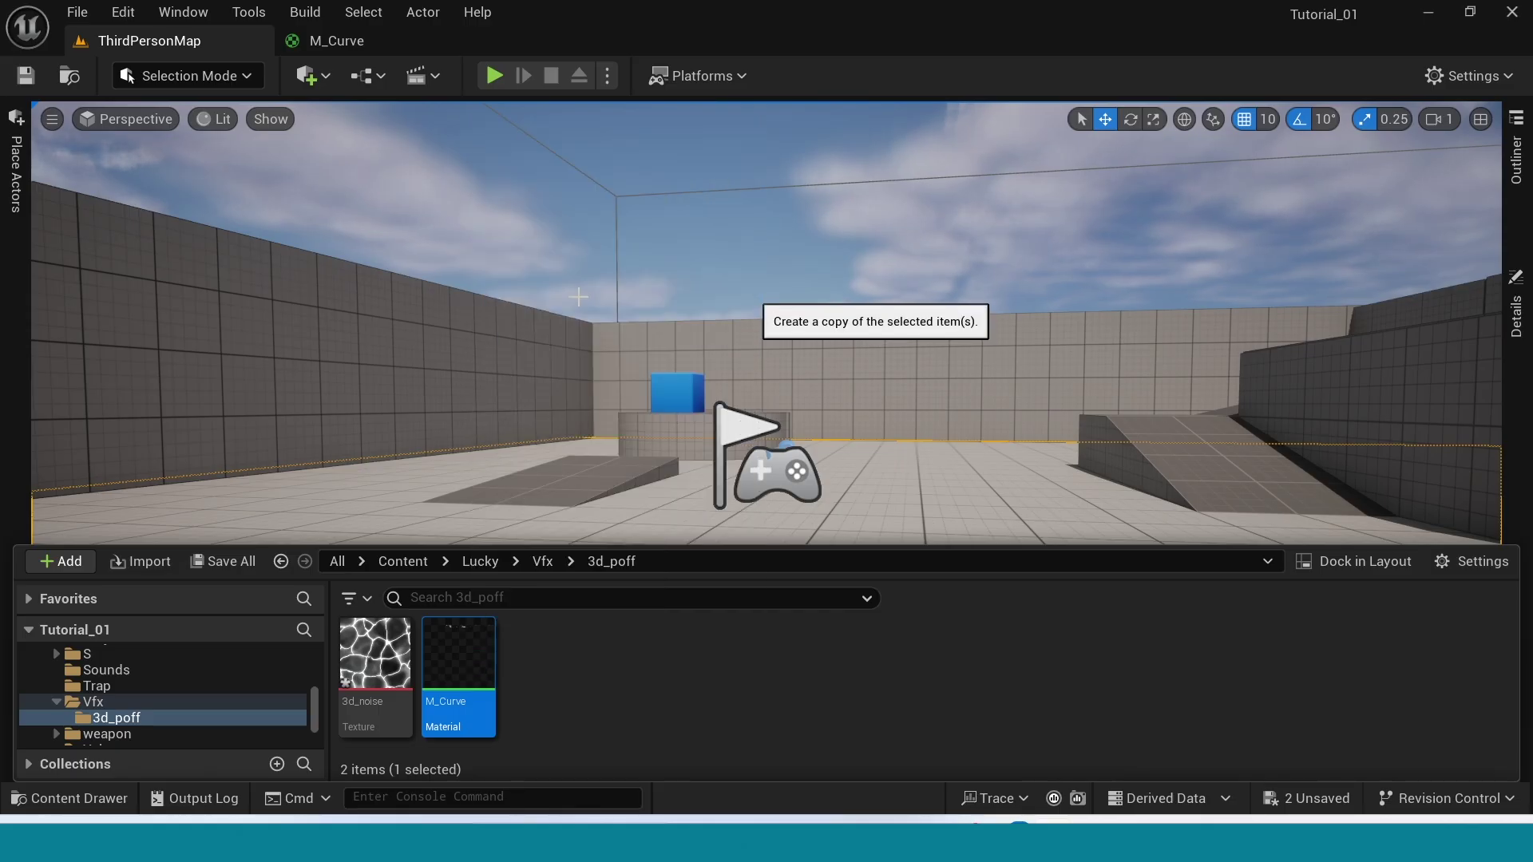
key(BackSpace)
key(BackSpace)
key(BackSpace)
key(BackSpace)
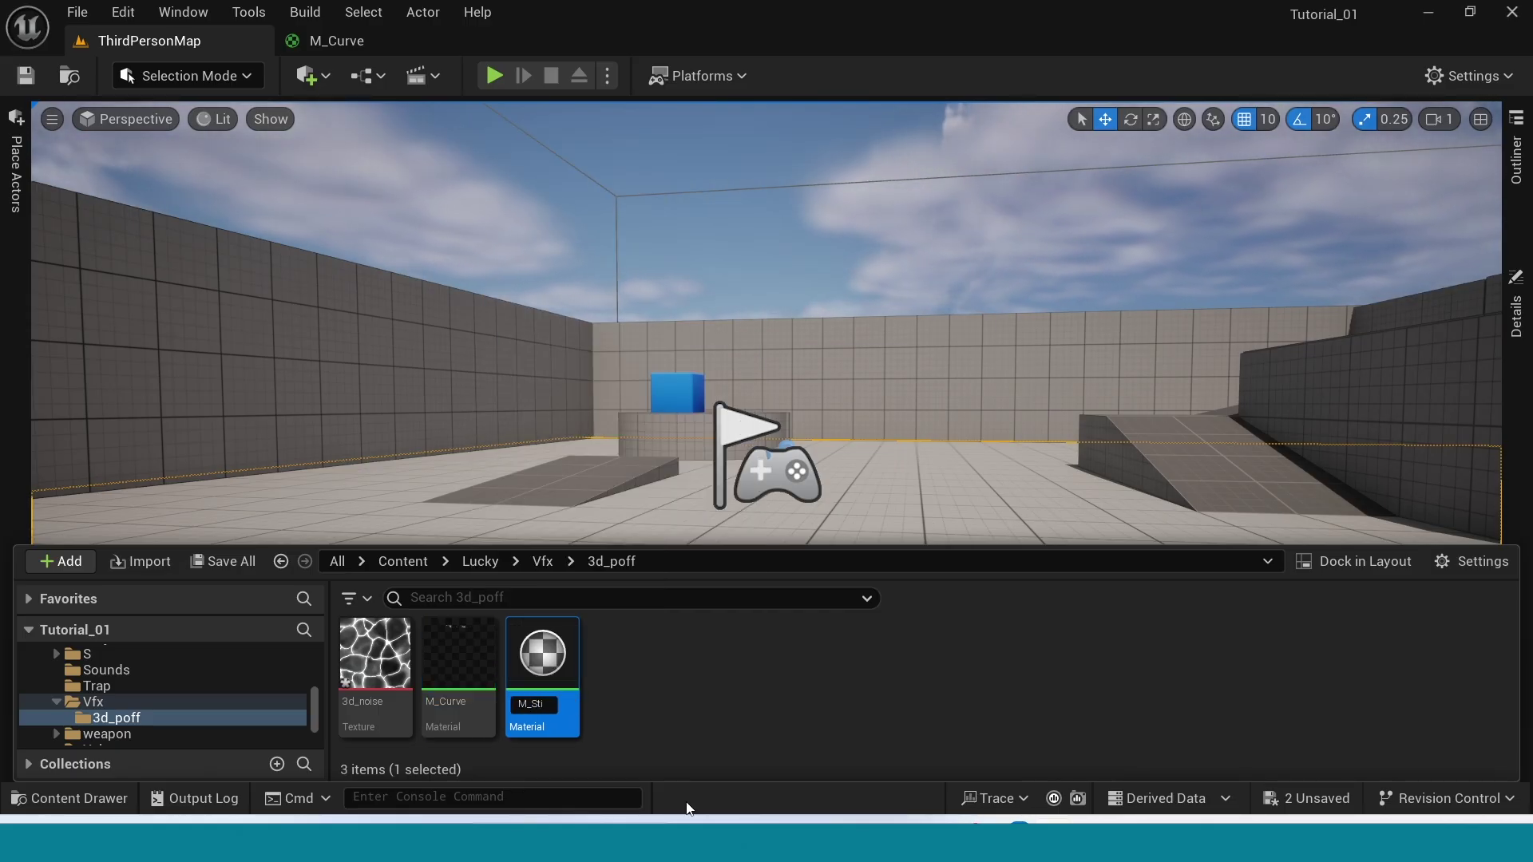
key(Return)
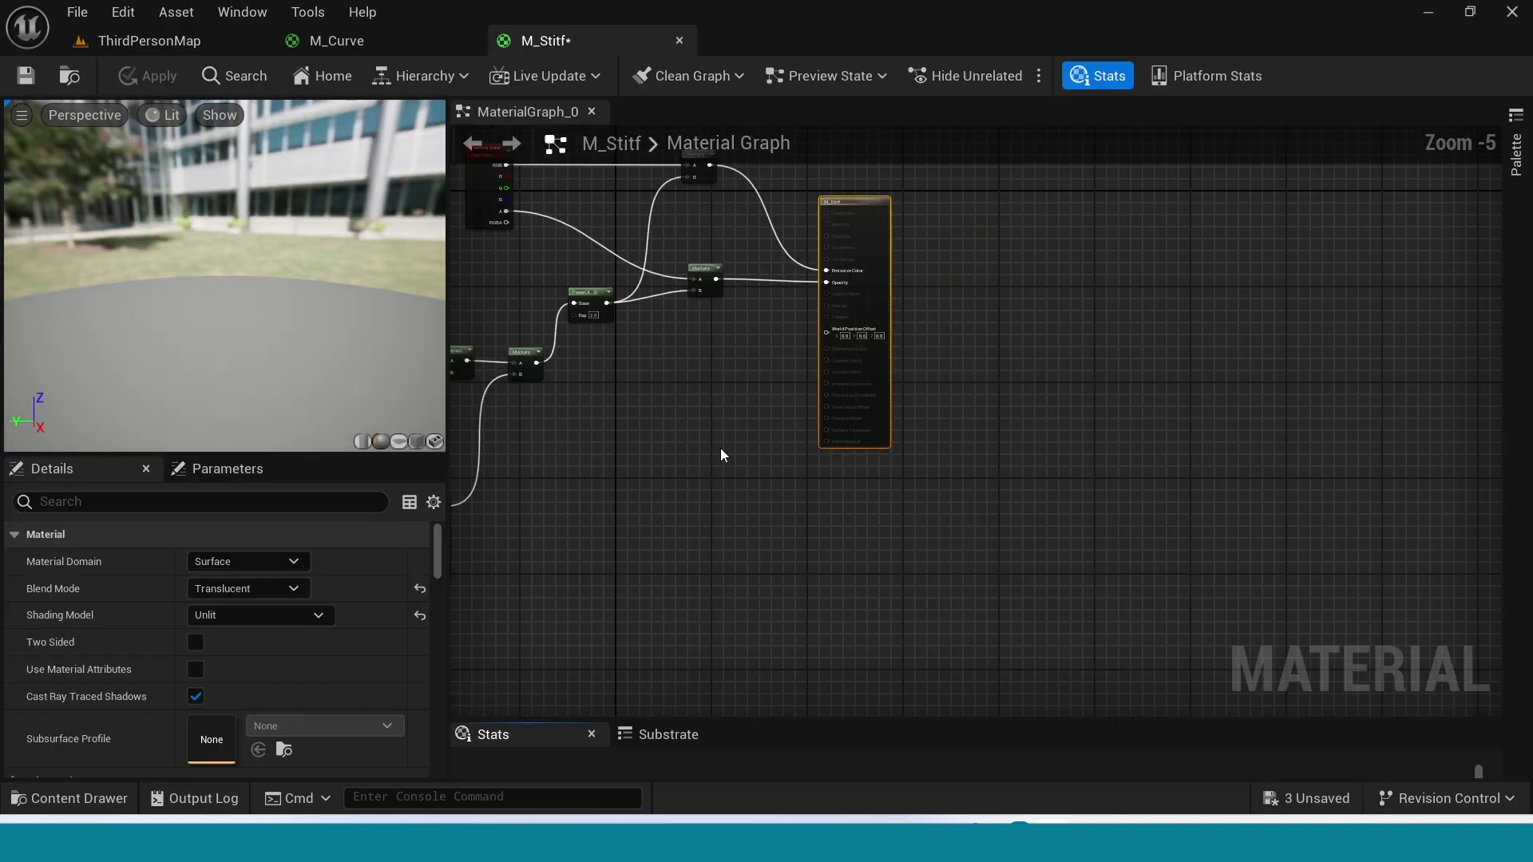
Step: Open M_Stitf for editing and delete the copied nodes that generate the curve pattern
scroll(599, 519, up, 1)
right_drag(599, 519, 1231, 566)
drag(685, 276, 1038, 399)
drag(1042, 359, 946, 328)
key(Delete)
right_drag(893, 294, 968, 195)
click(735, 423)
key(Delete)
Step: Add a TextureCoordinate node in the empty area of the M_Stitf graph
scroll(653, 495, up, 3)
right_drag(653, 495, 720, 370)
drag(1067, 347, 895, 337)
scroll(896, 336, down, 4)
right_drag(1028, 261, 959, 487)
scroll(625, 410, up, 2)
right_click(626, 409)
text(tex)
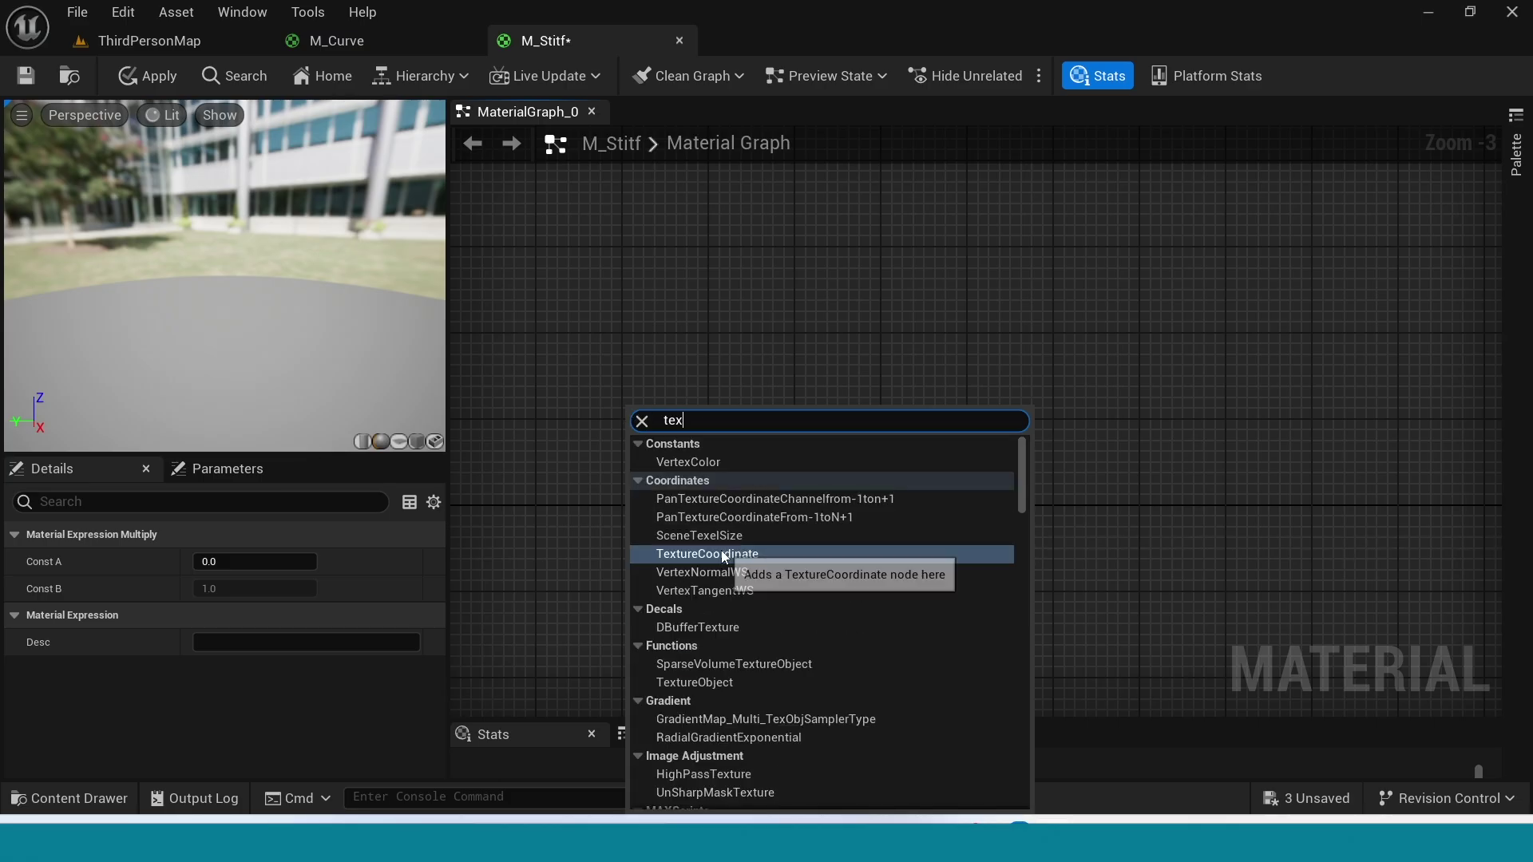
click(751, 556)
scroll(808, 551, up, 3)
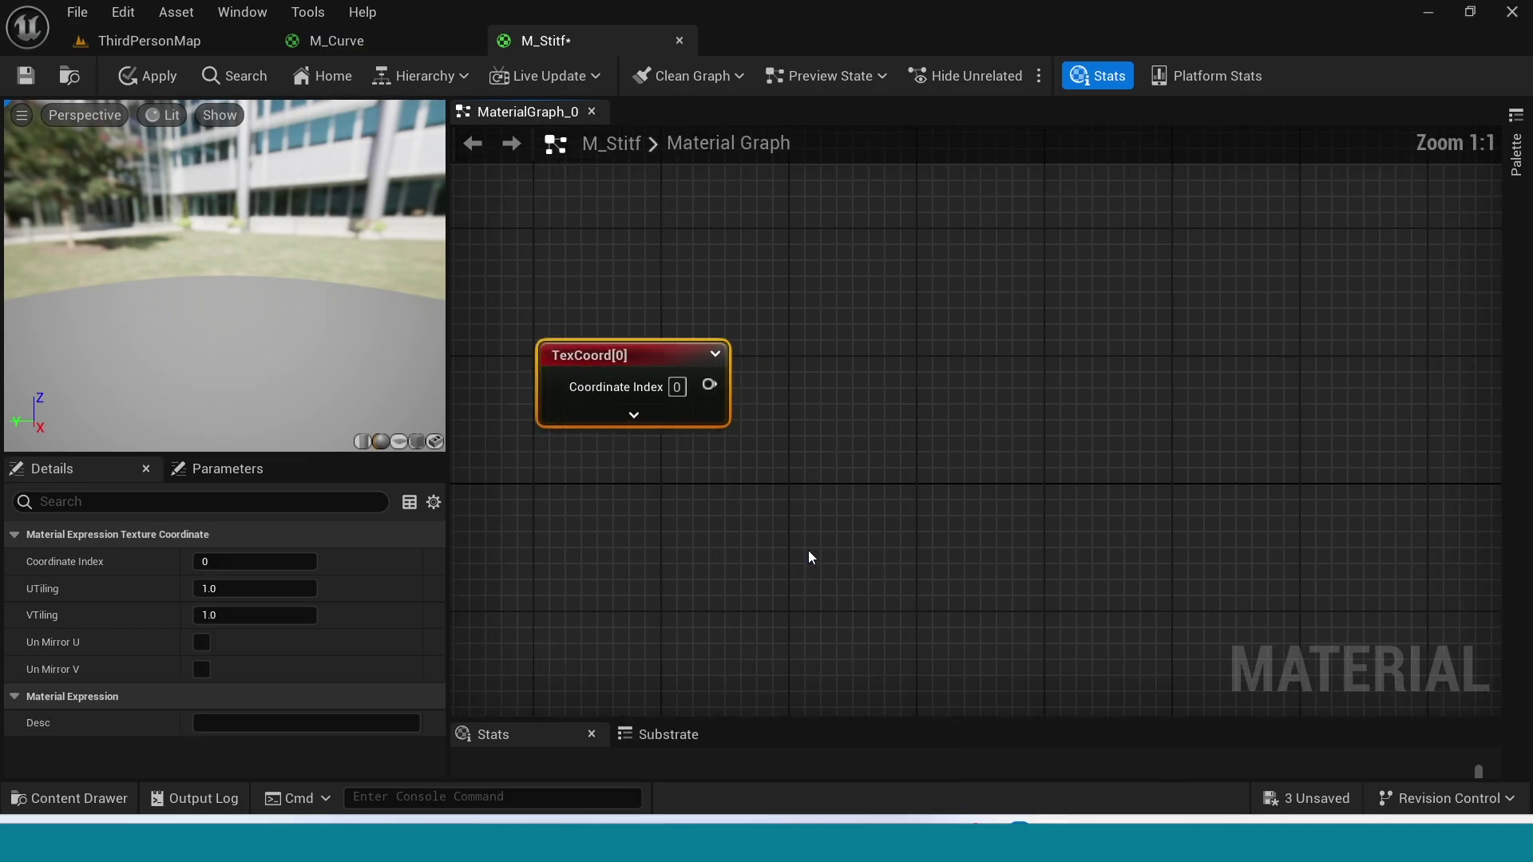
Step: Add a Multiply node with B set to 2 after TexCoord, connected through its A input and aligned with it
drag(709, 385, 808, 385)
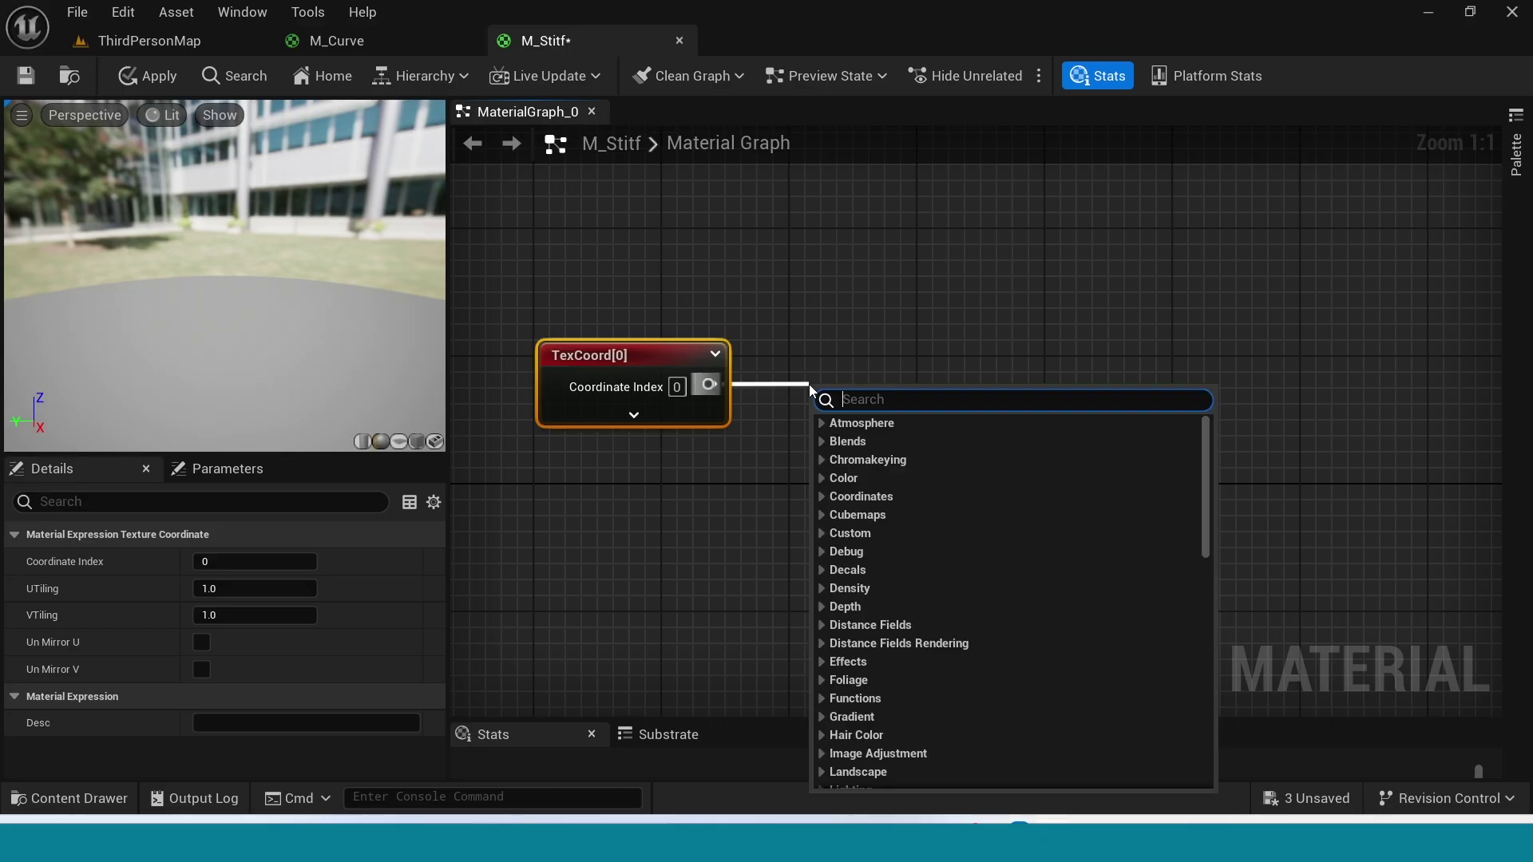
text(mul)
click(864, 523)
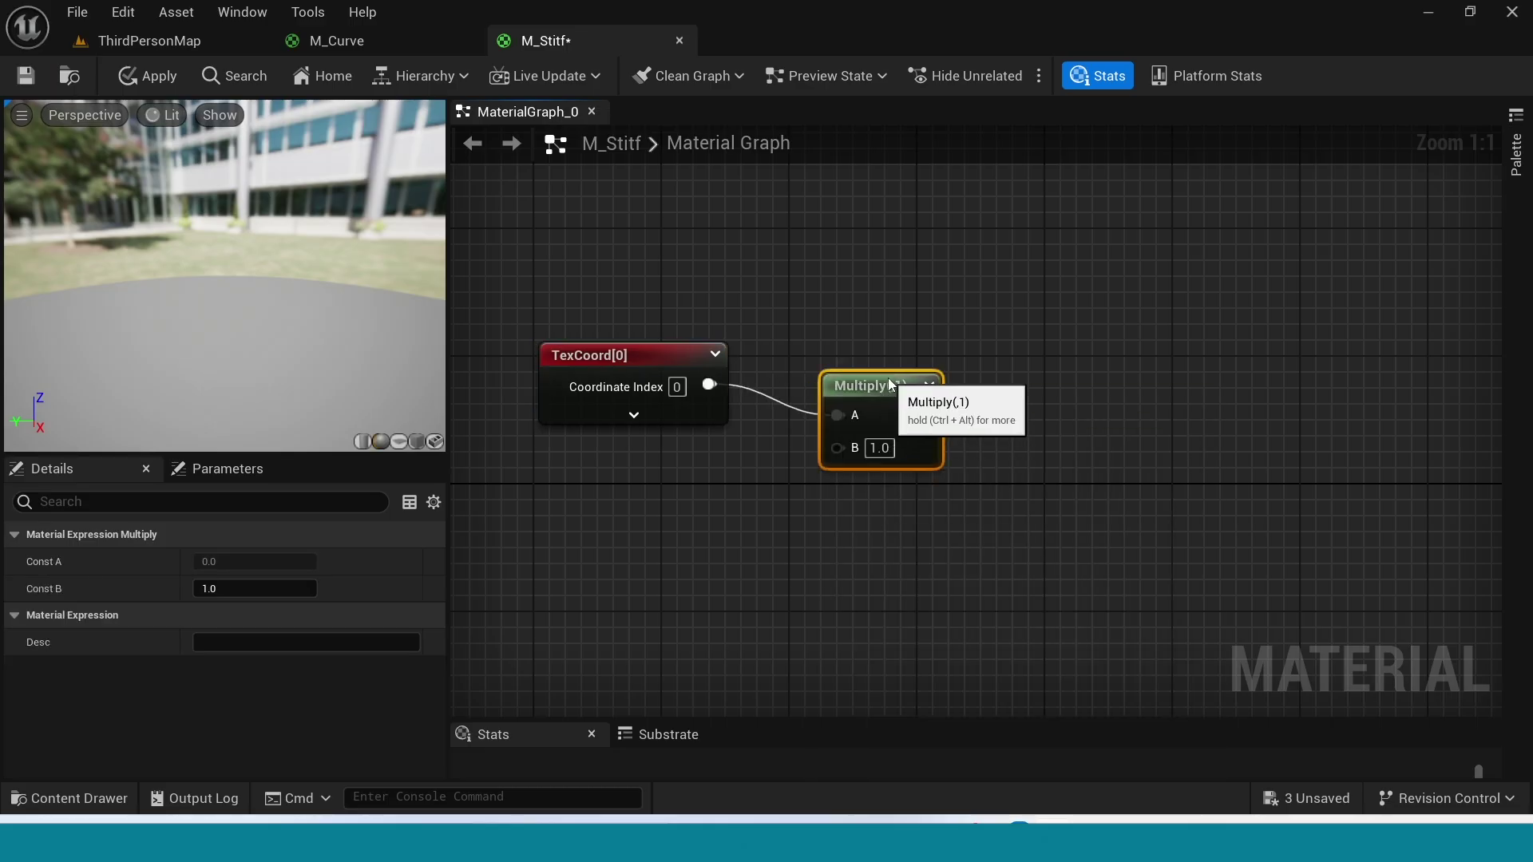
drag(886, 388, 902, 357)
right_drag(1056, 409, 926, 418)
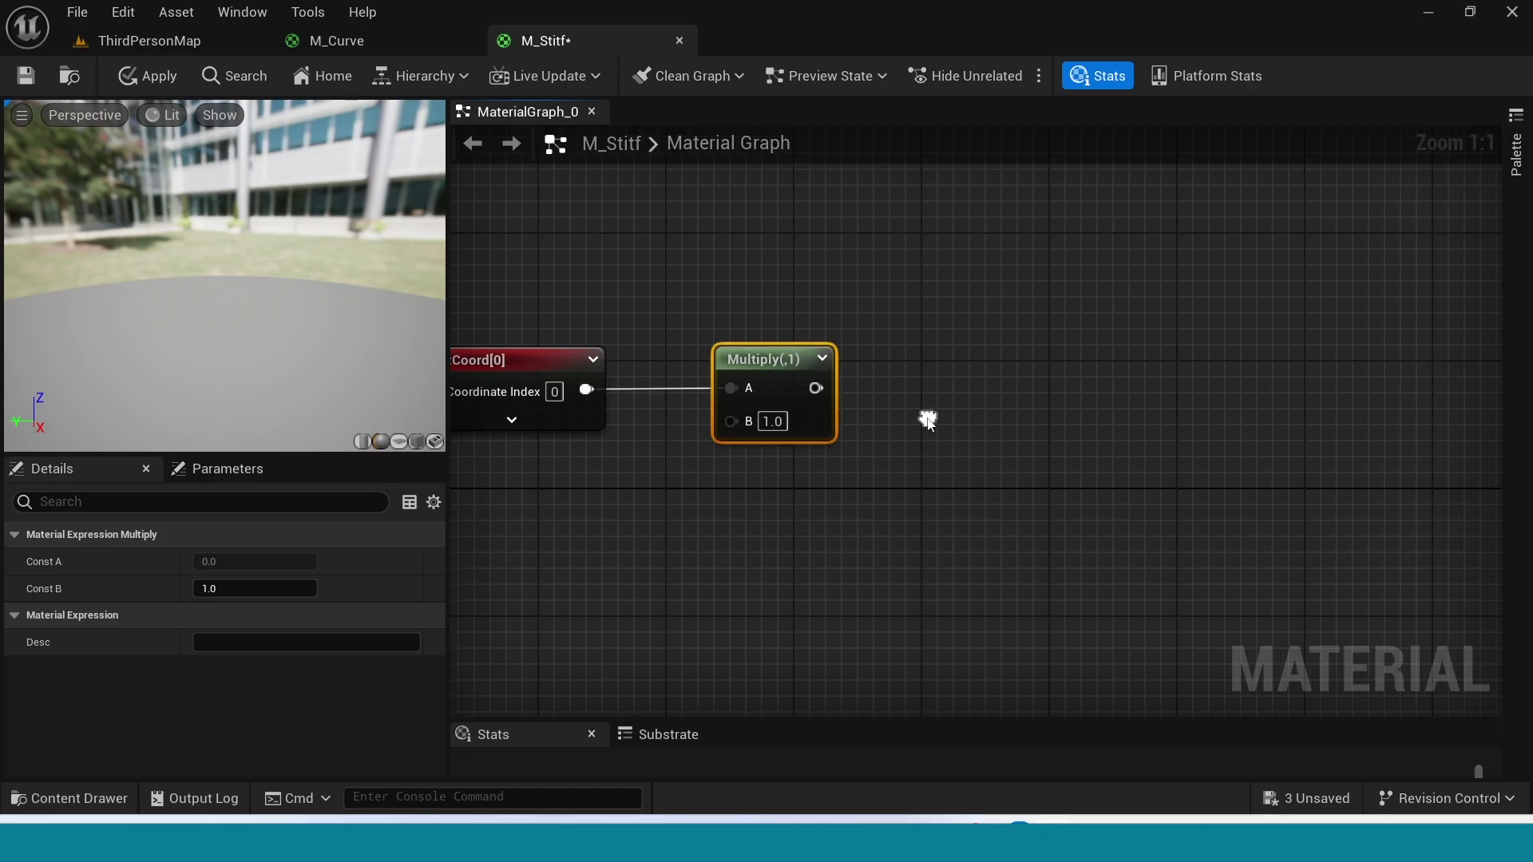
text(2)
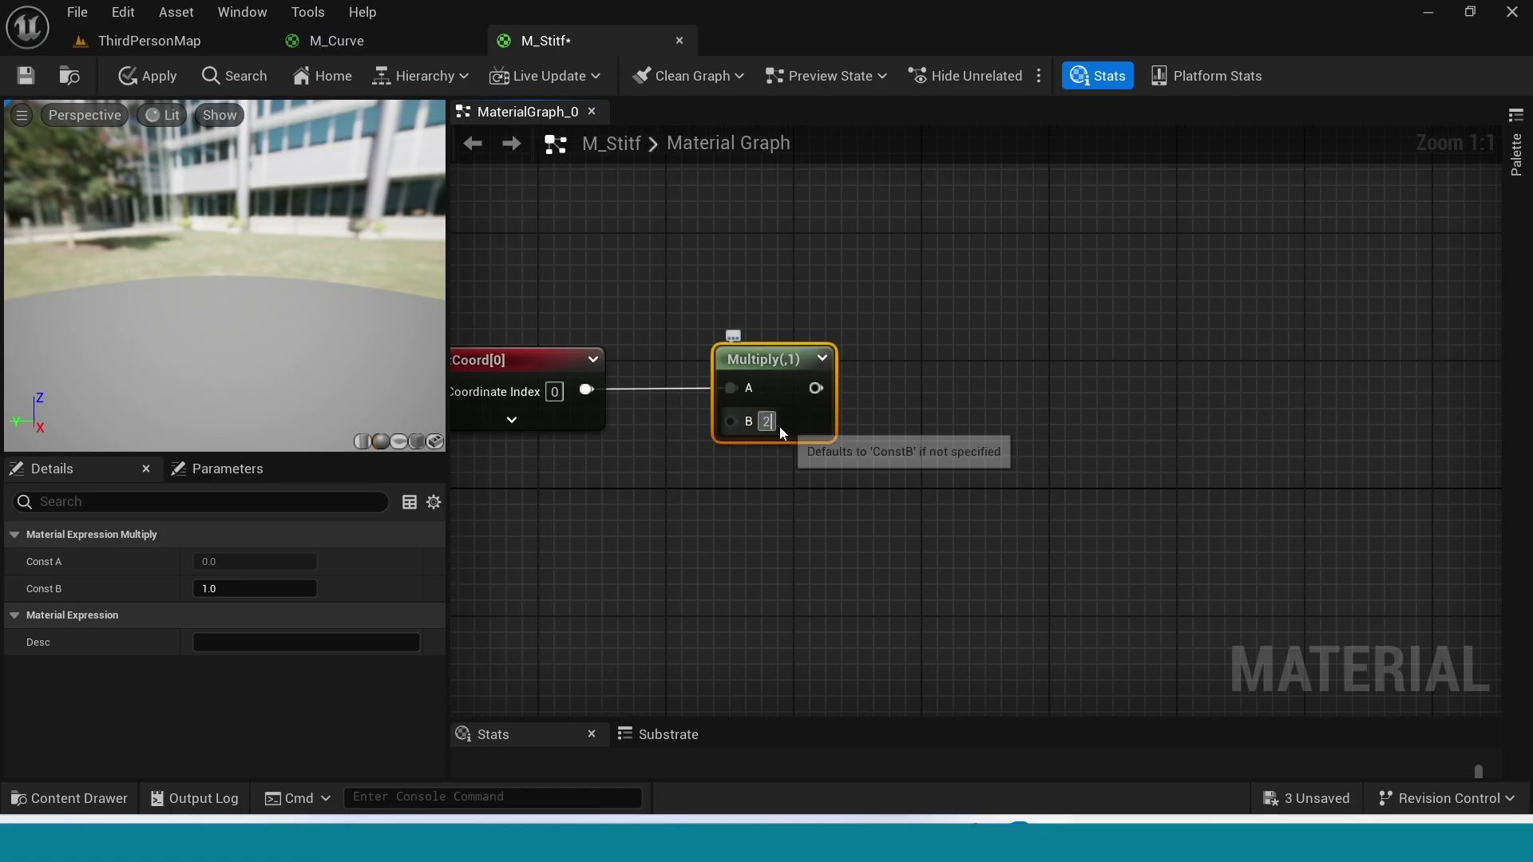
right_drag(927, 554, 859, 561)
right_drag(870, 470, 813, 473)
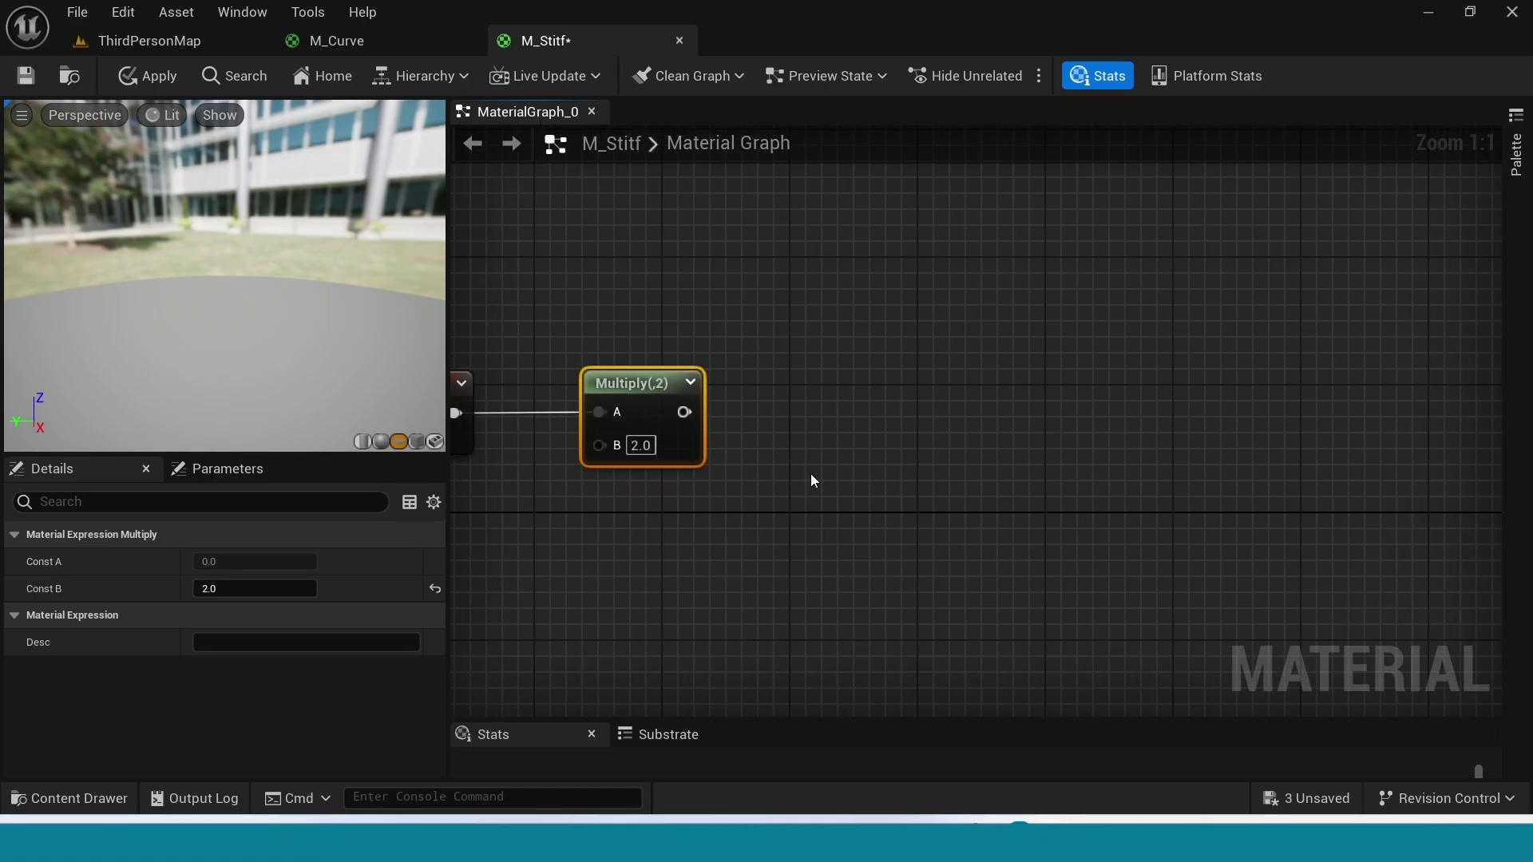
Step: Add a Subtract node with its A input fed by the Multiply output
drag(692, 413, 788, 412)
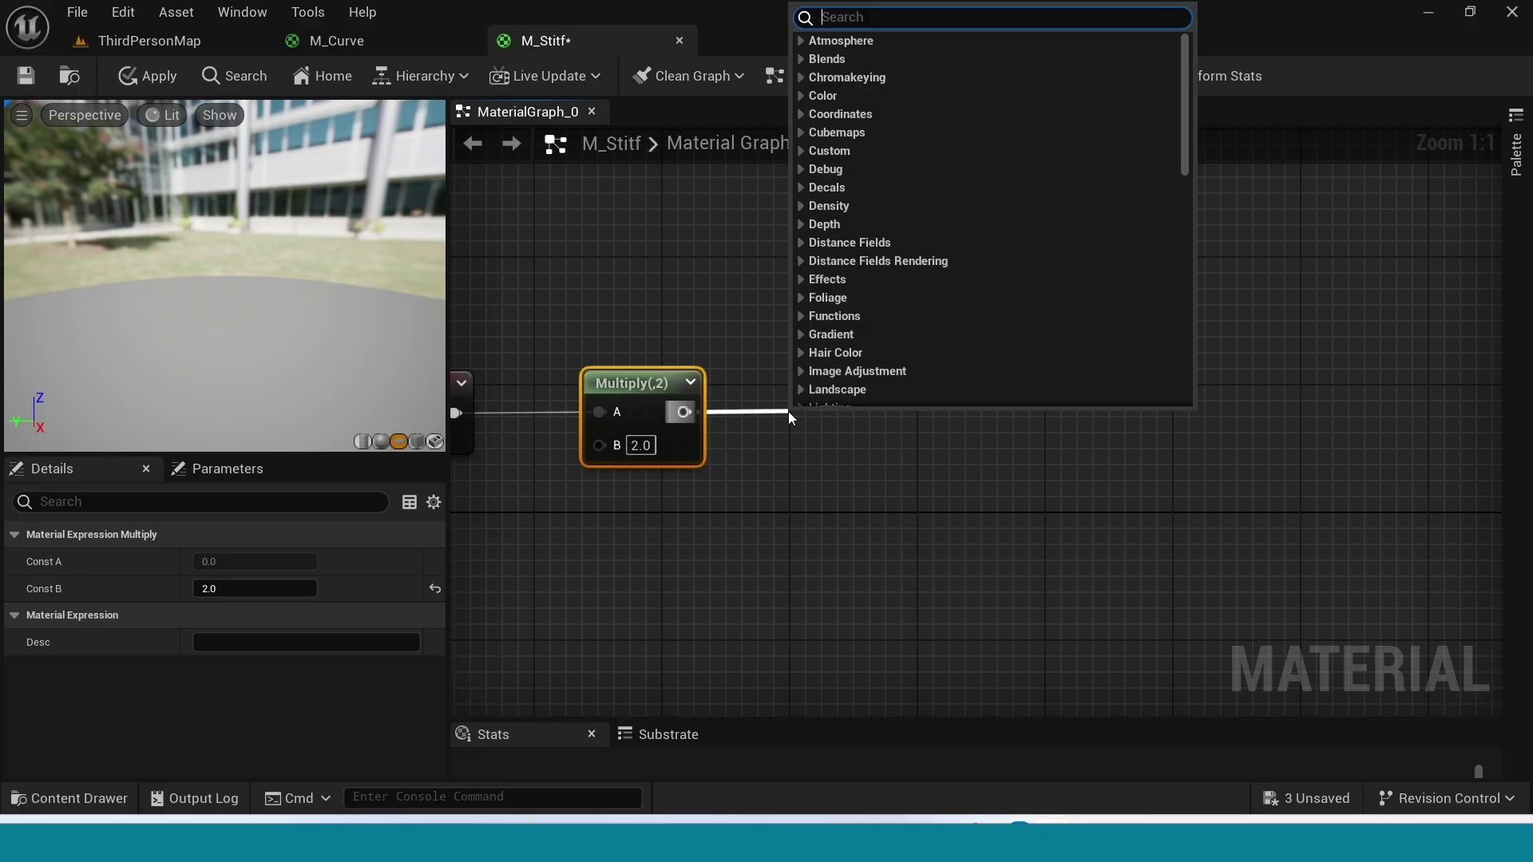
text(subtract)
click(902, 209)
Step: Add a ComponentMask node fed by the Subtract output, keep only its R channel, and align it with the chain
drag(848, 424, 1003, 414)
text(mask)
click(1058, 100)
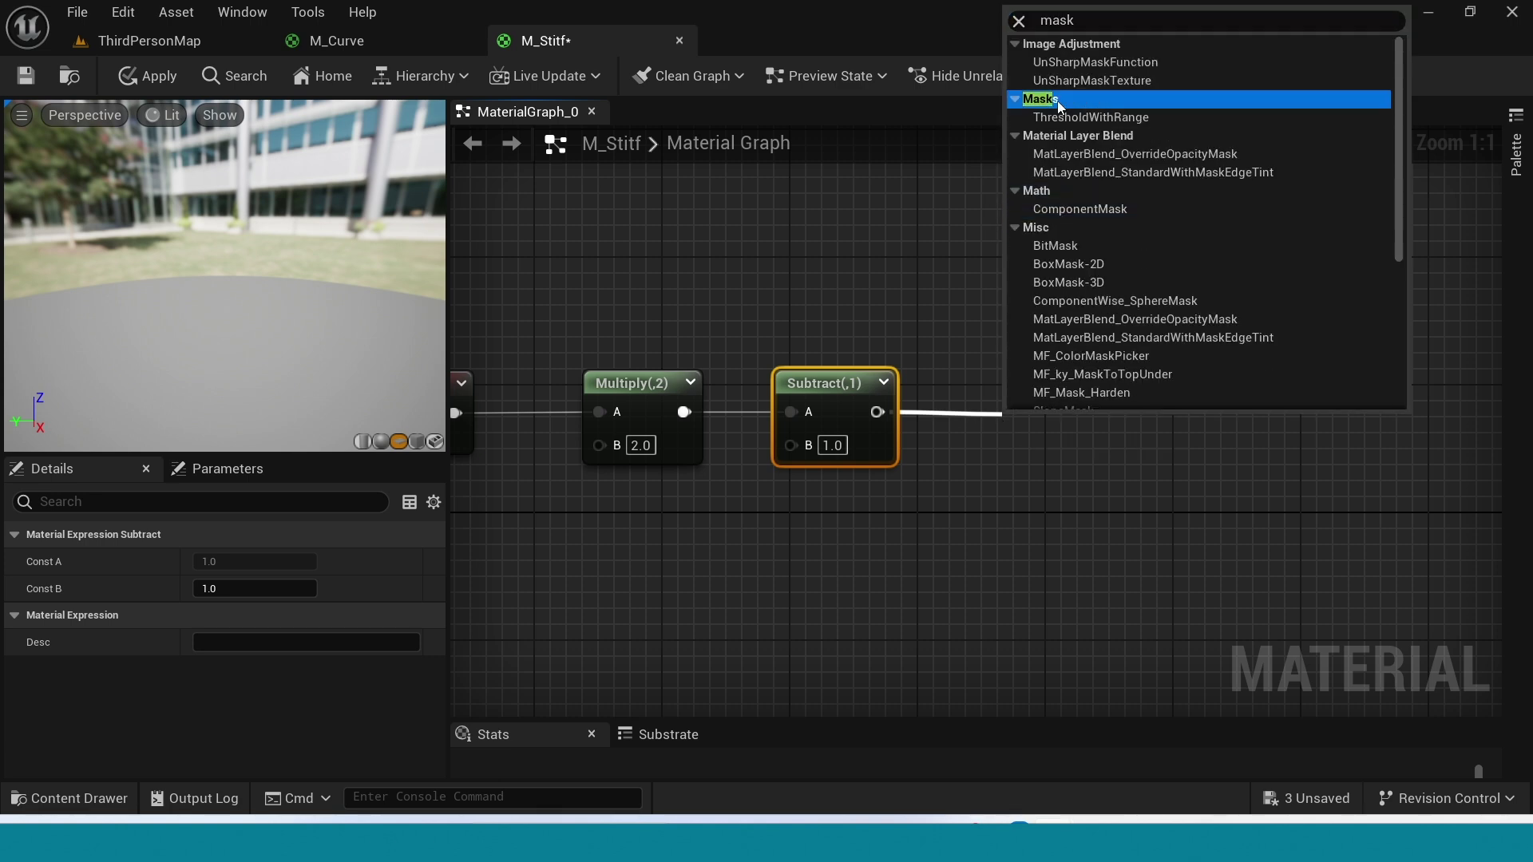
click(1081, 212)
drag(1066, 433, 1066, 390)
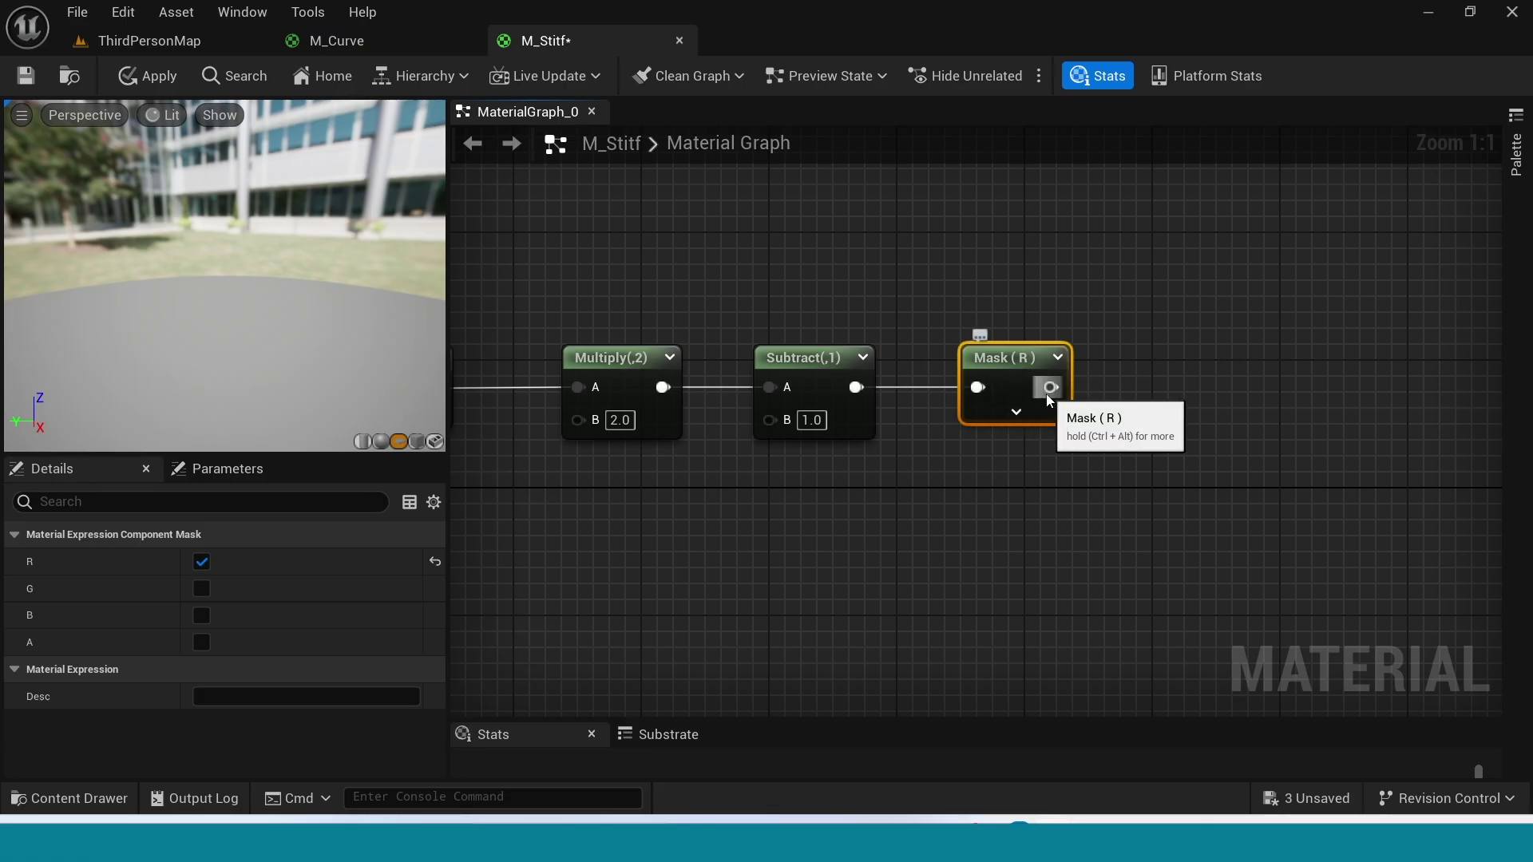
Step: Add an Abs node fed by the Mask (R) output and align it with the node row
drag(1051, 387, 1143, 390)
text(aa)
key(BackSpace)
text(ds)
key(BackSpace)
key(BackSpace)
text(bs)
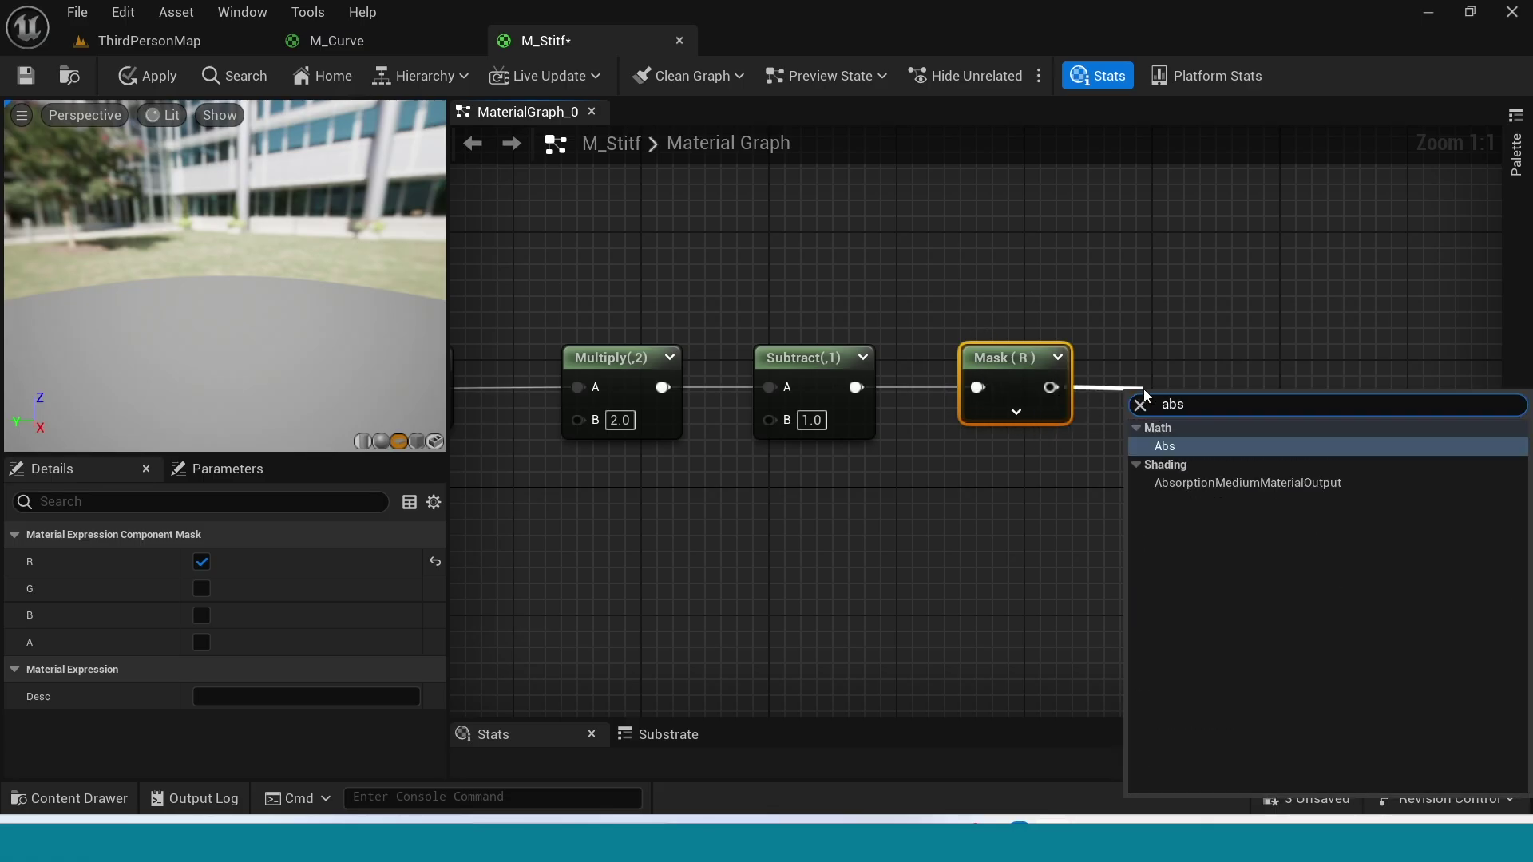
key(Return)
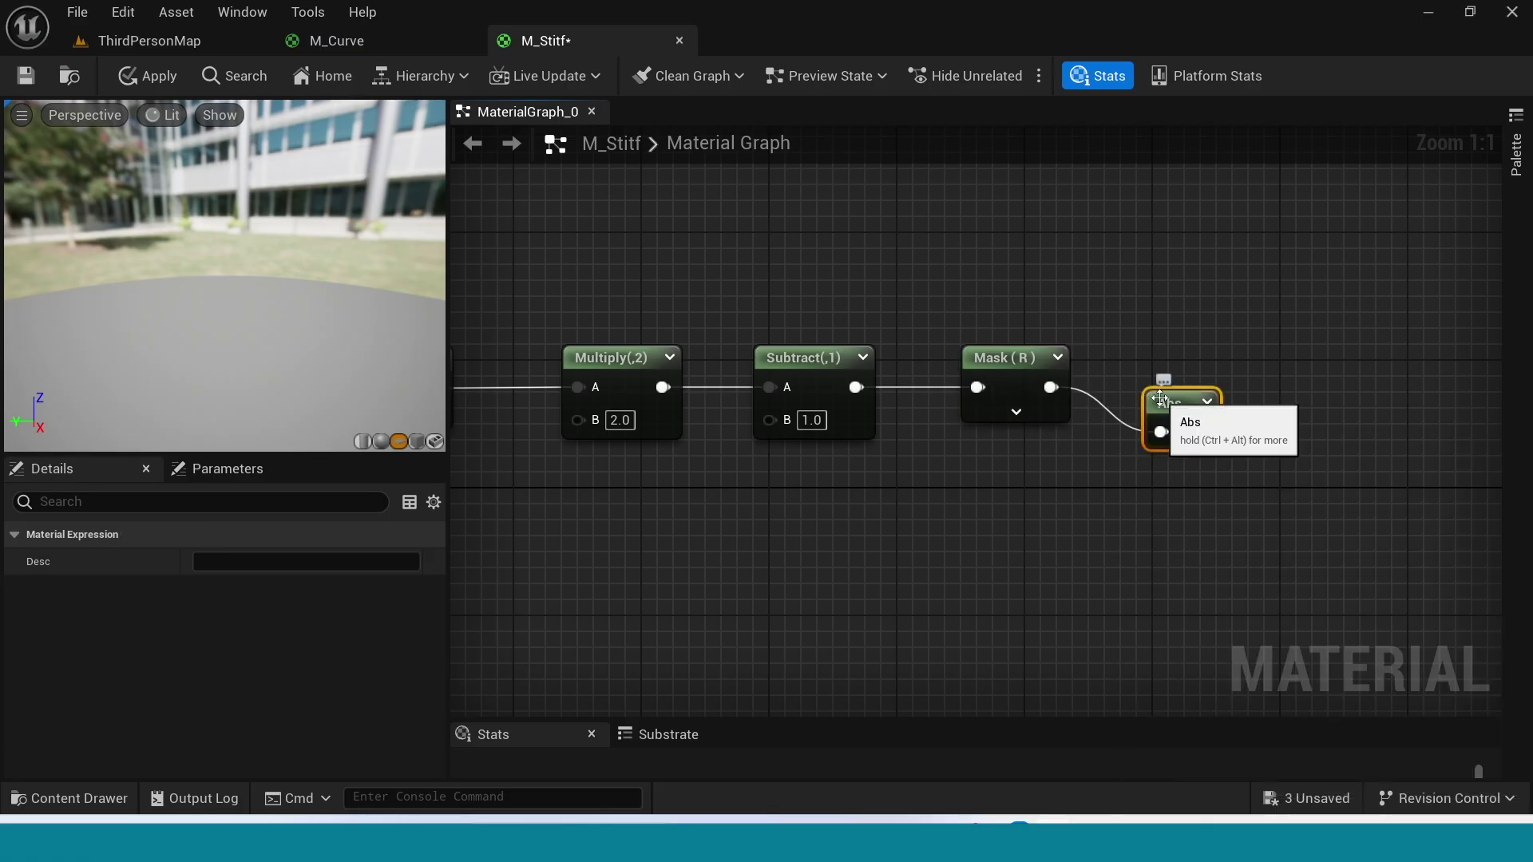
drag(1161, 395, 1163, 361)
scroll(1162, 361, down, 1)
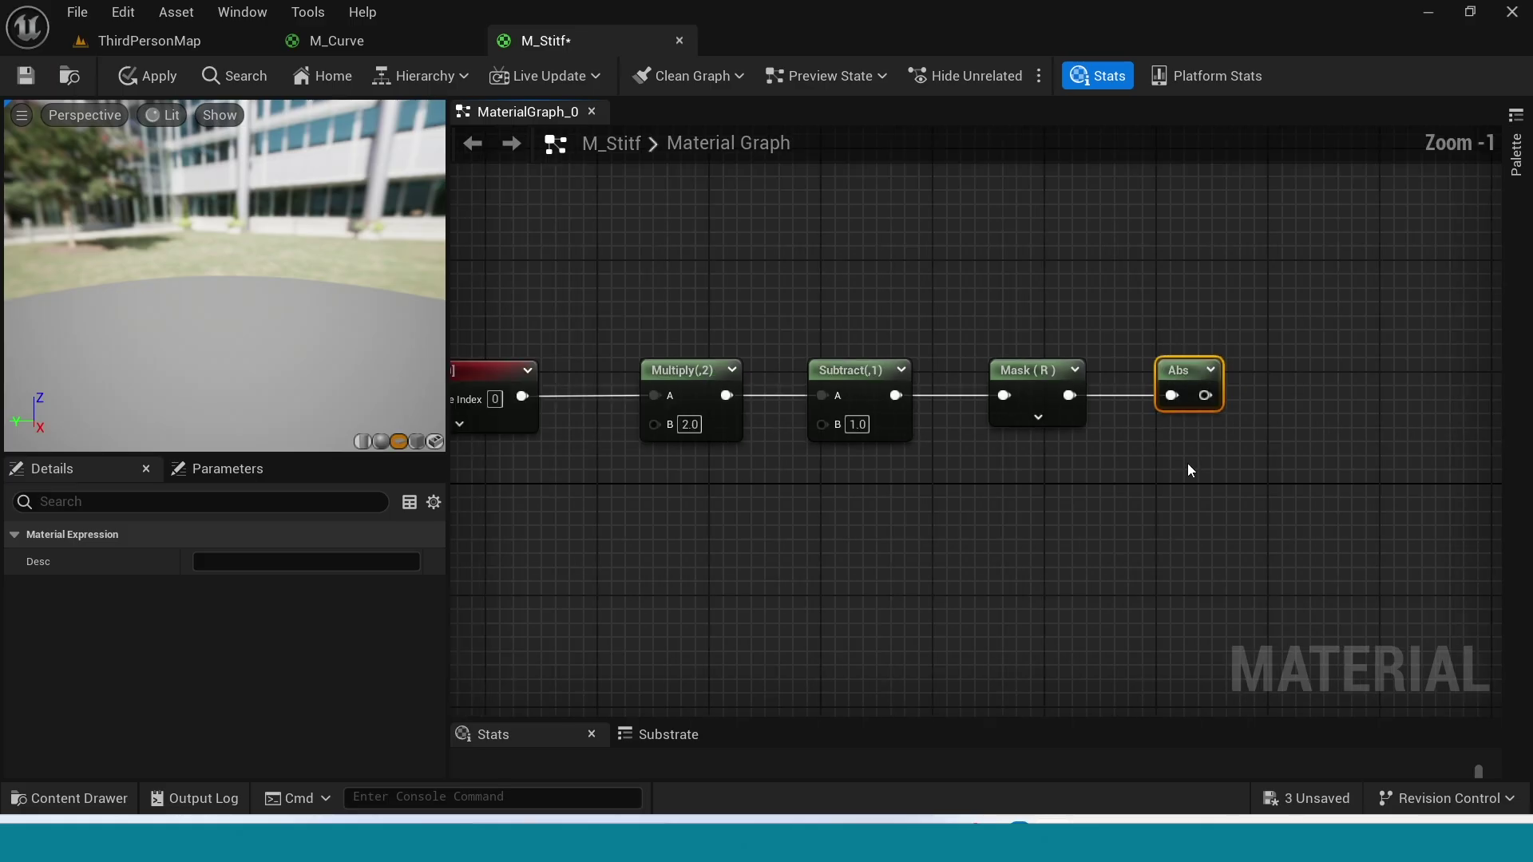
Step: Add a Multiply node after Abs, connect the Abs output to its A input, and align it with the row
right_drag(1188, 461, 1043, 513)
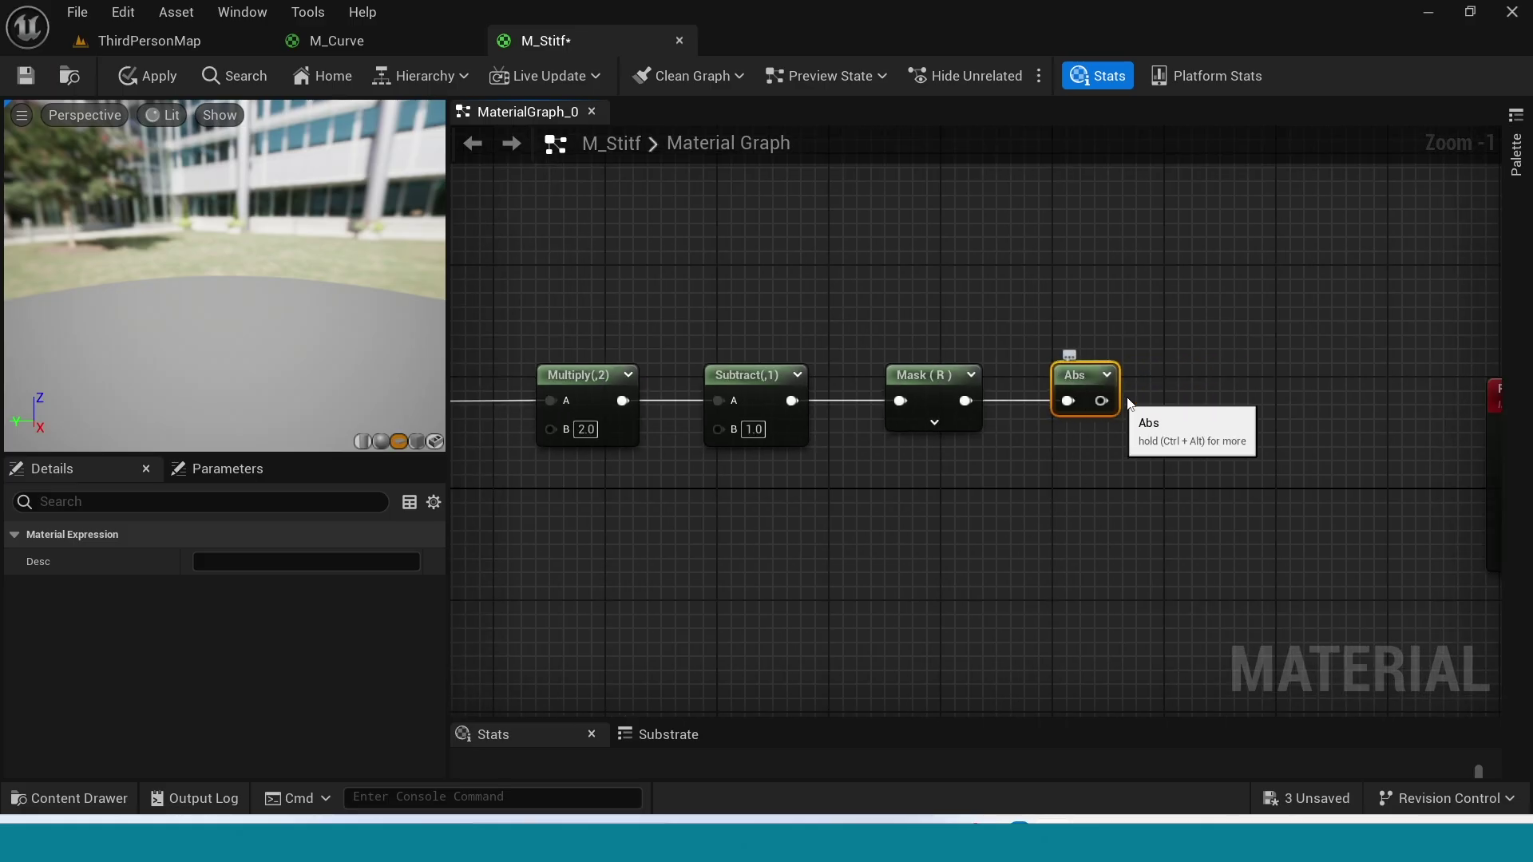
click(1145, 388)
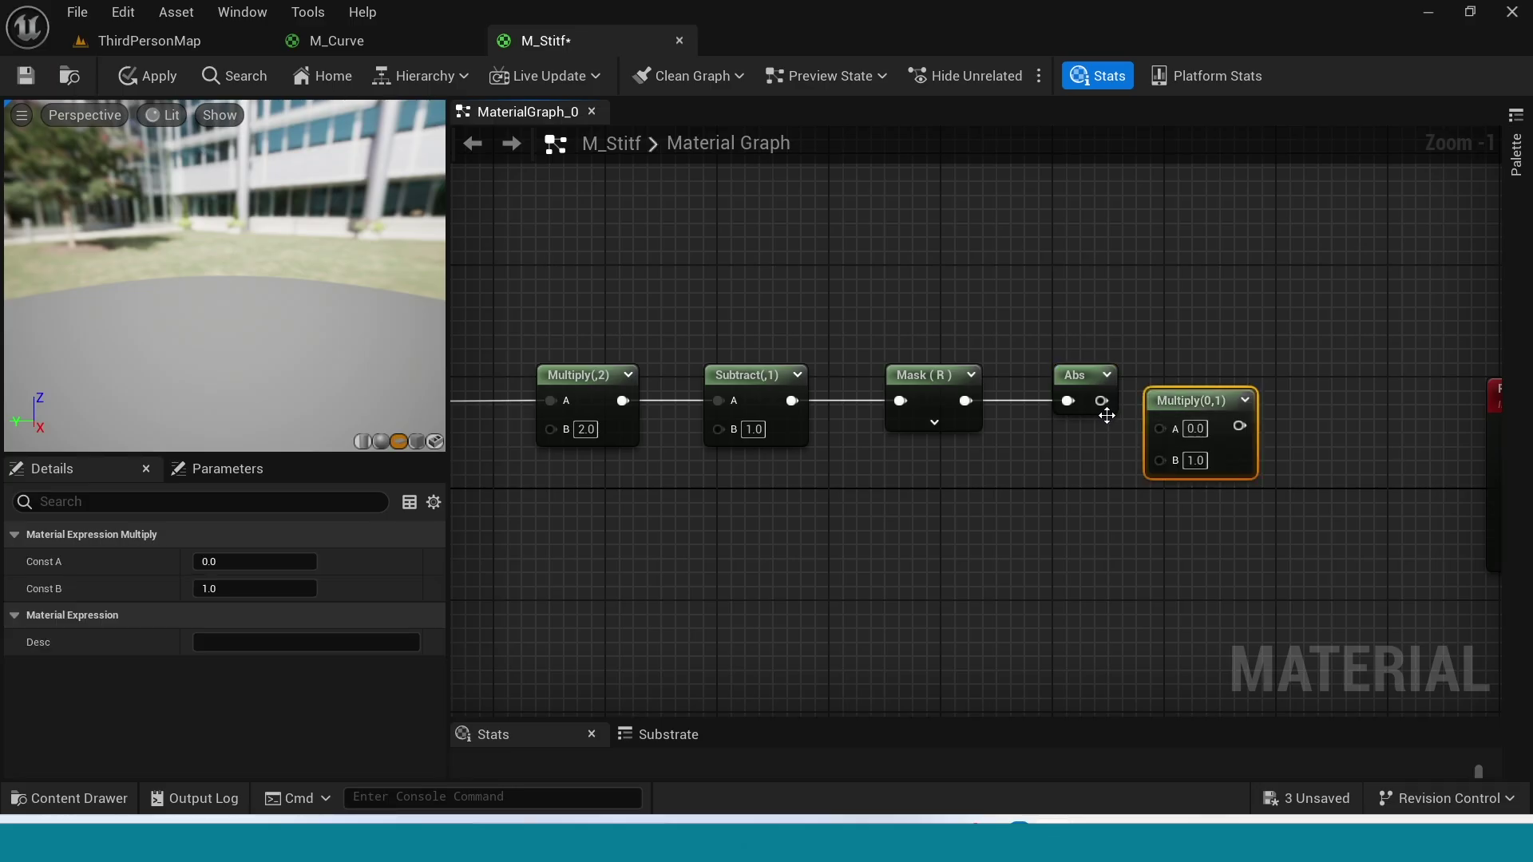
drag(1189, 396, 1239, 388)
right_drag(1143, 524, 1061, 515)
drag(1020, 390, 1150, 366)
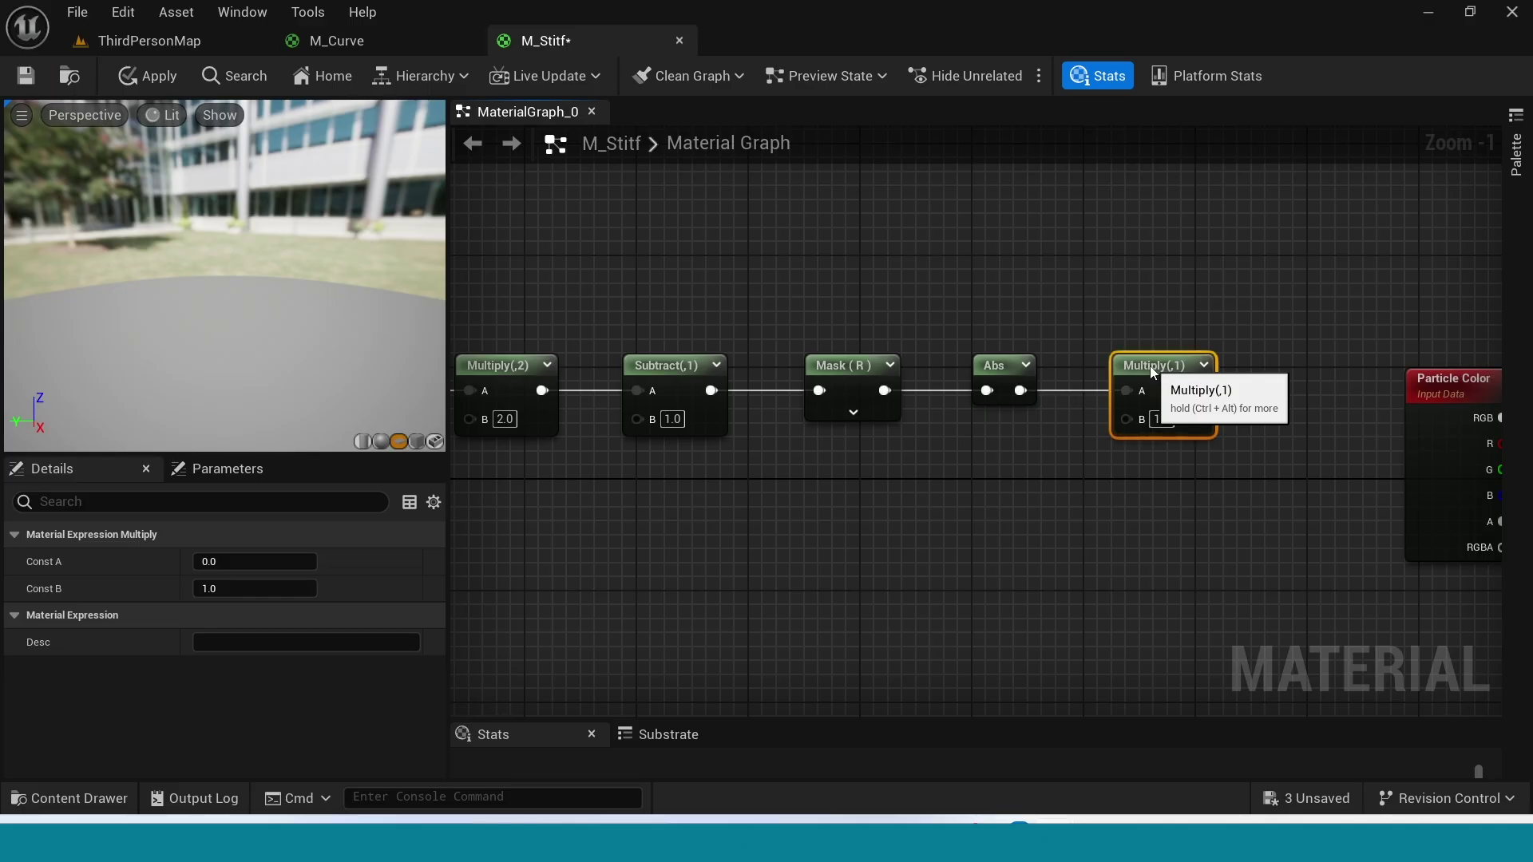
Step: Preview the output of the Multiply node after Abs, and stop previewing it
right_click(1149, 367)
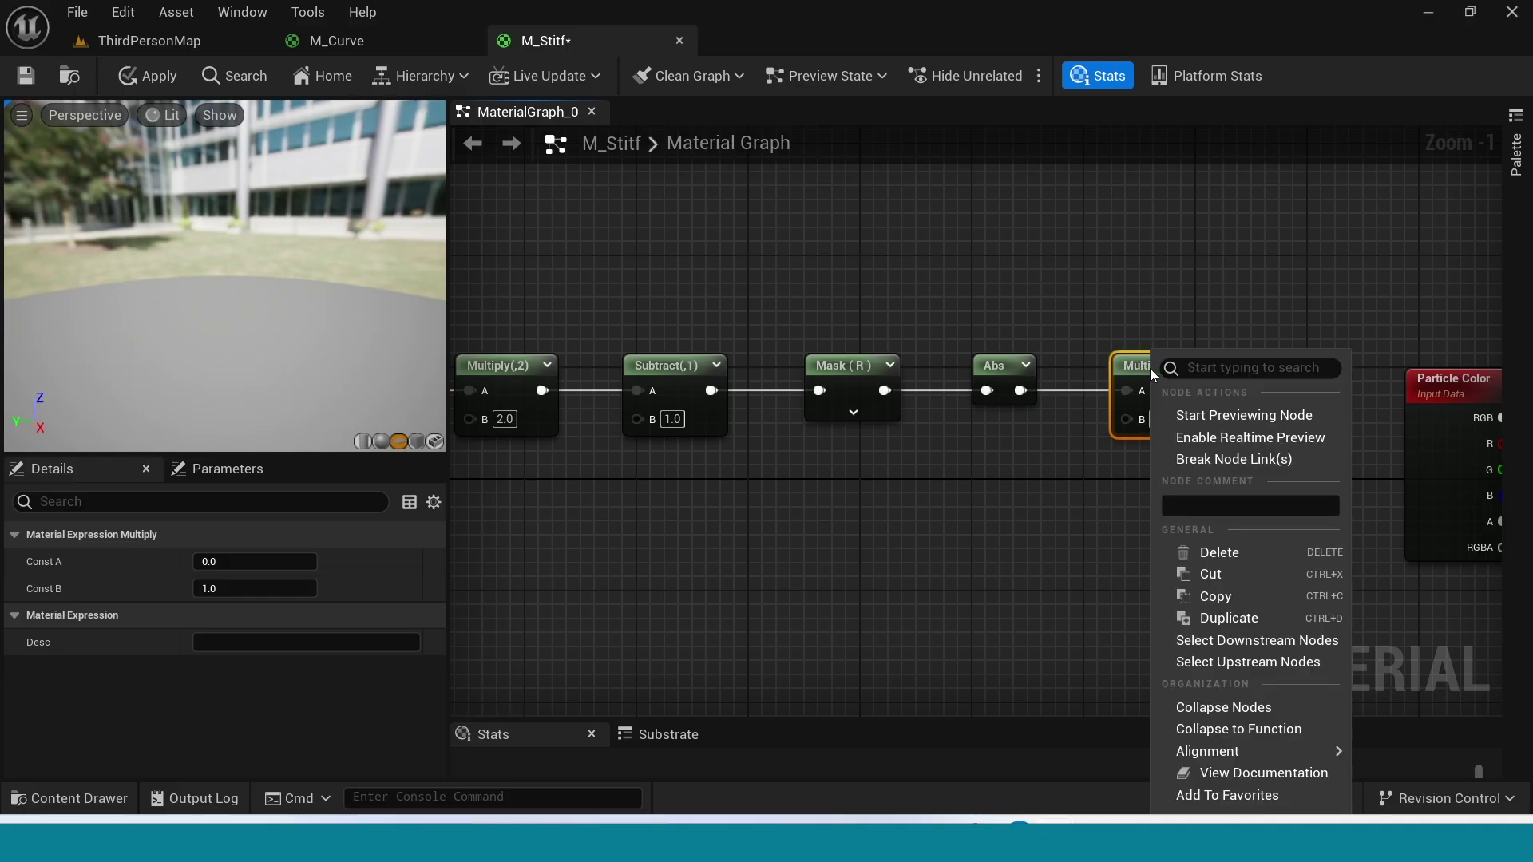
click(1229, 419)
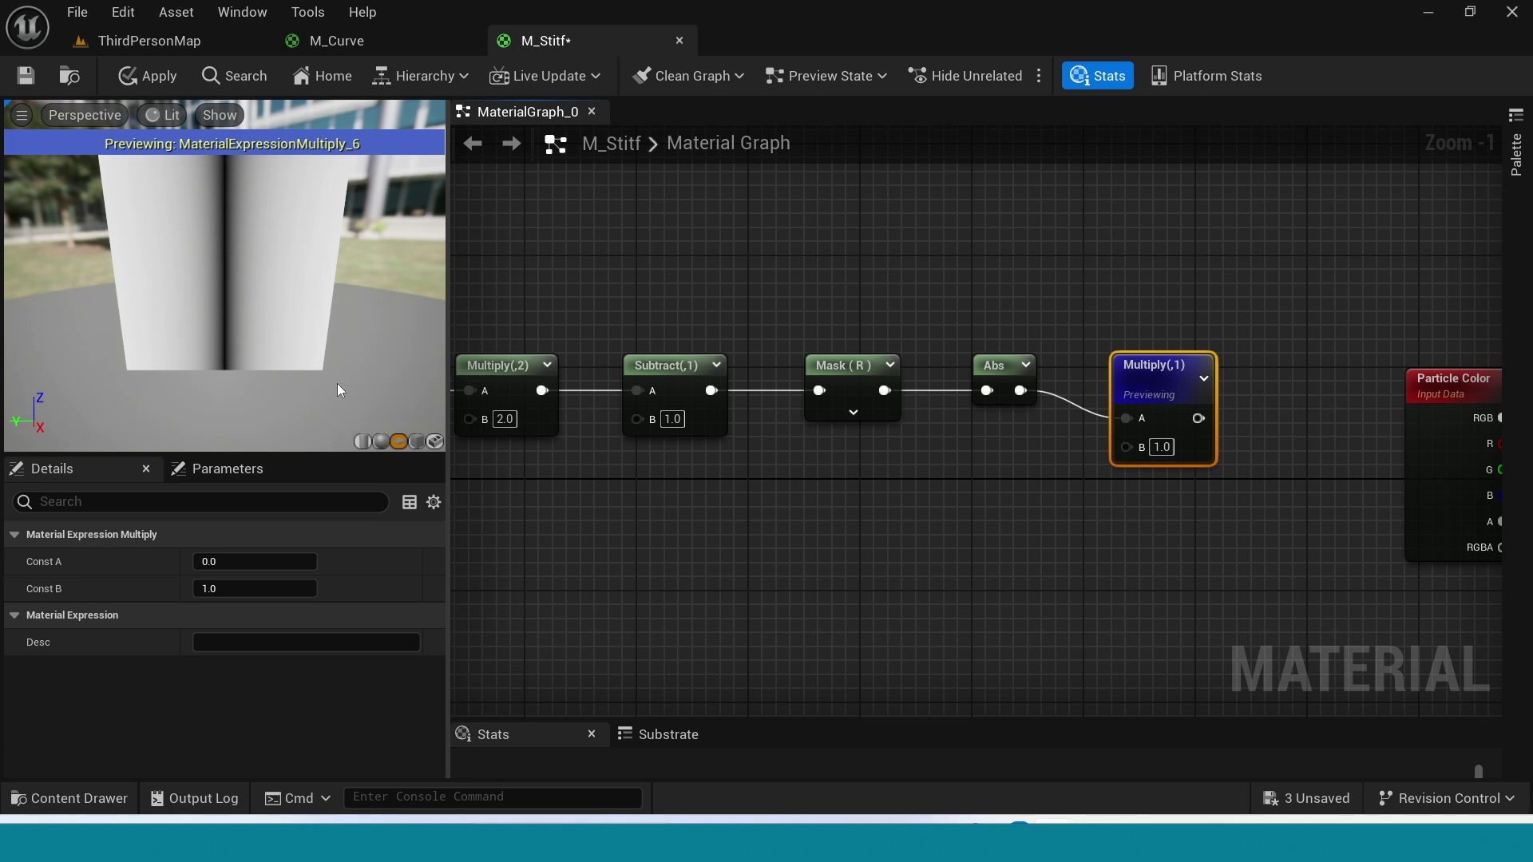
right_click(1161, 367)
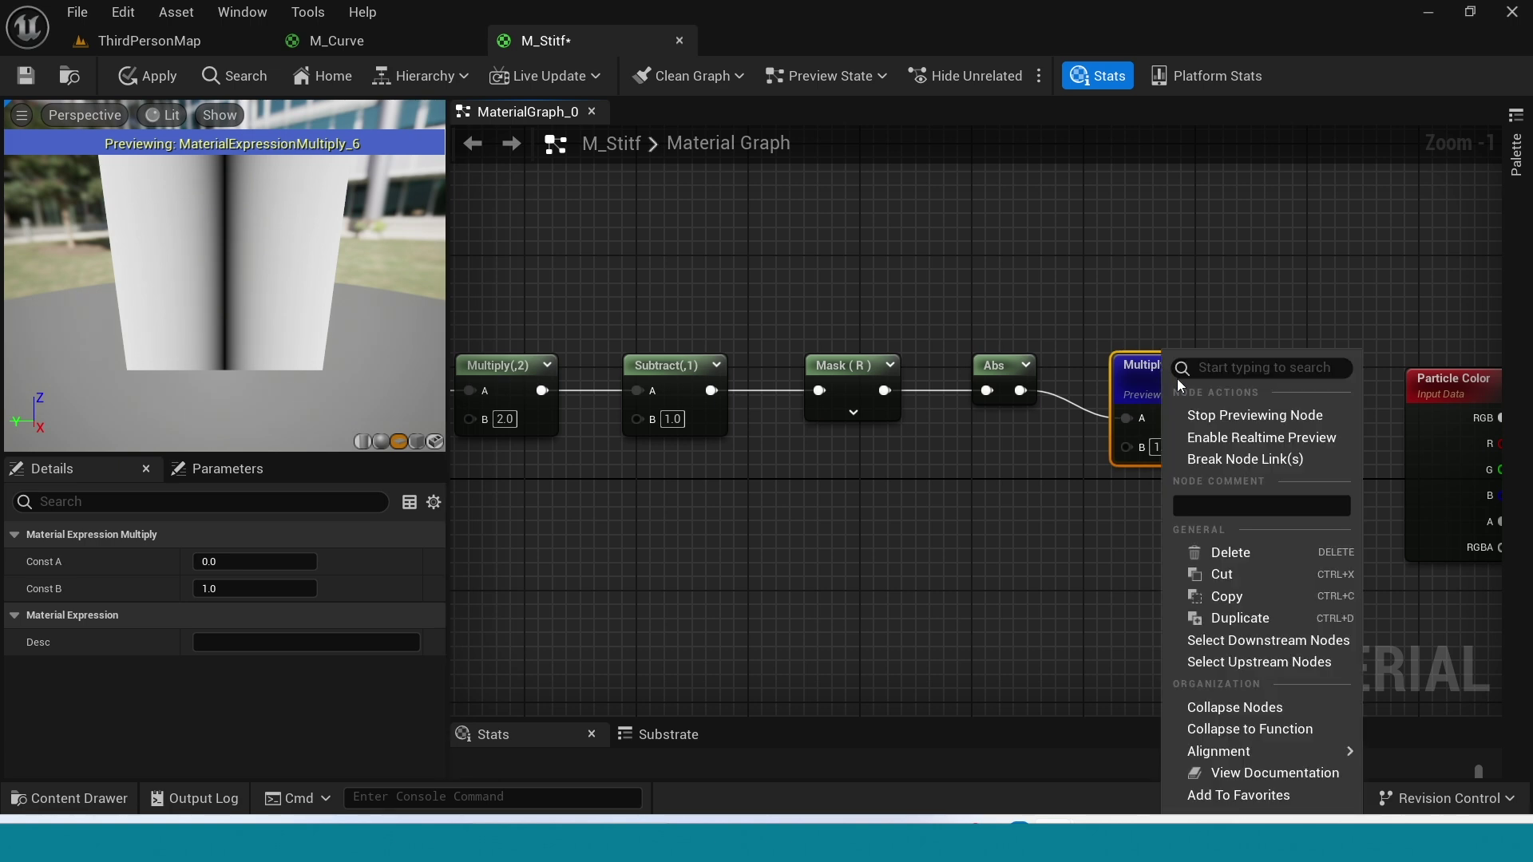
click(1230, 416)
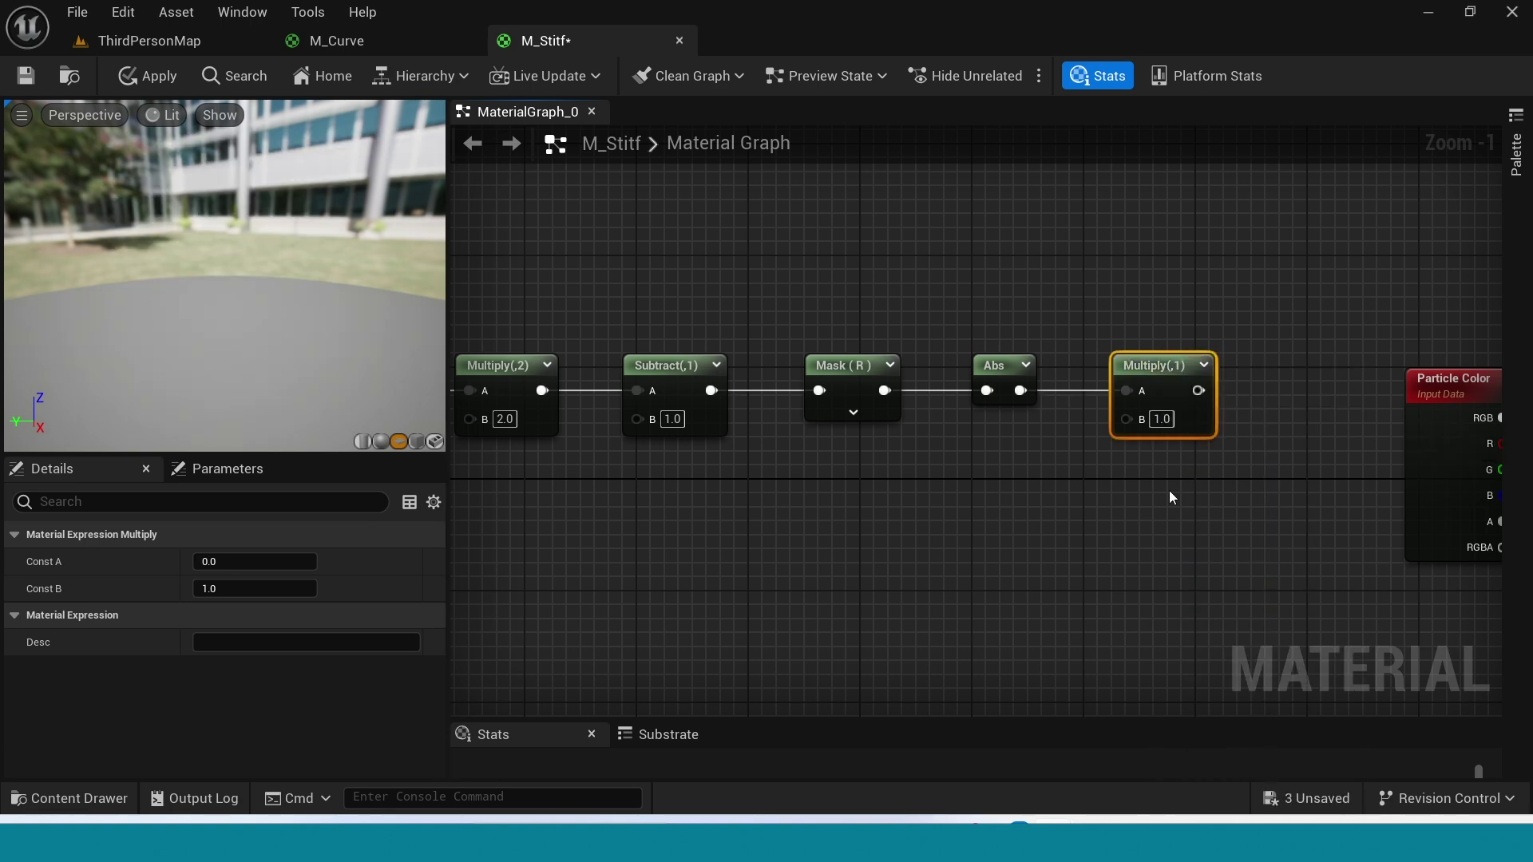
Step: Add a Subtract node with its A input fed by the Multiply after Abs, aligned with the row
right_drag(1105, 548, 1051, 553)
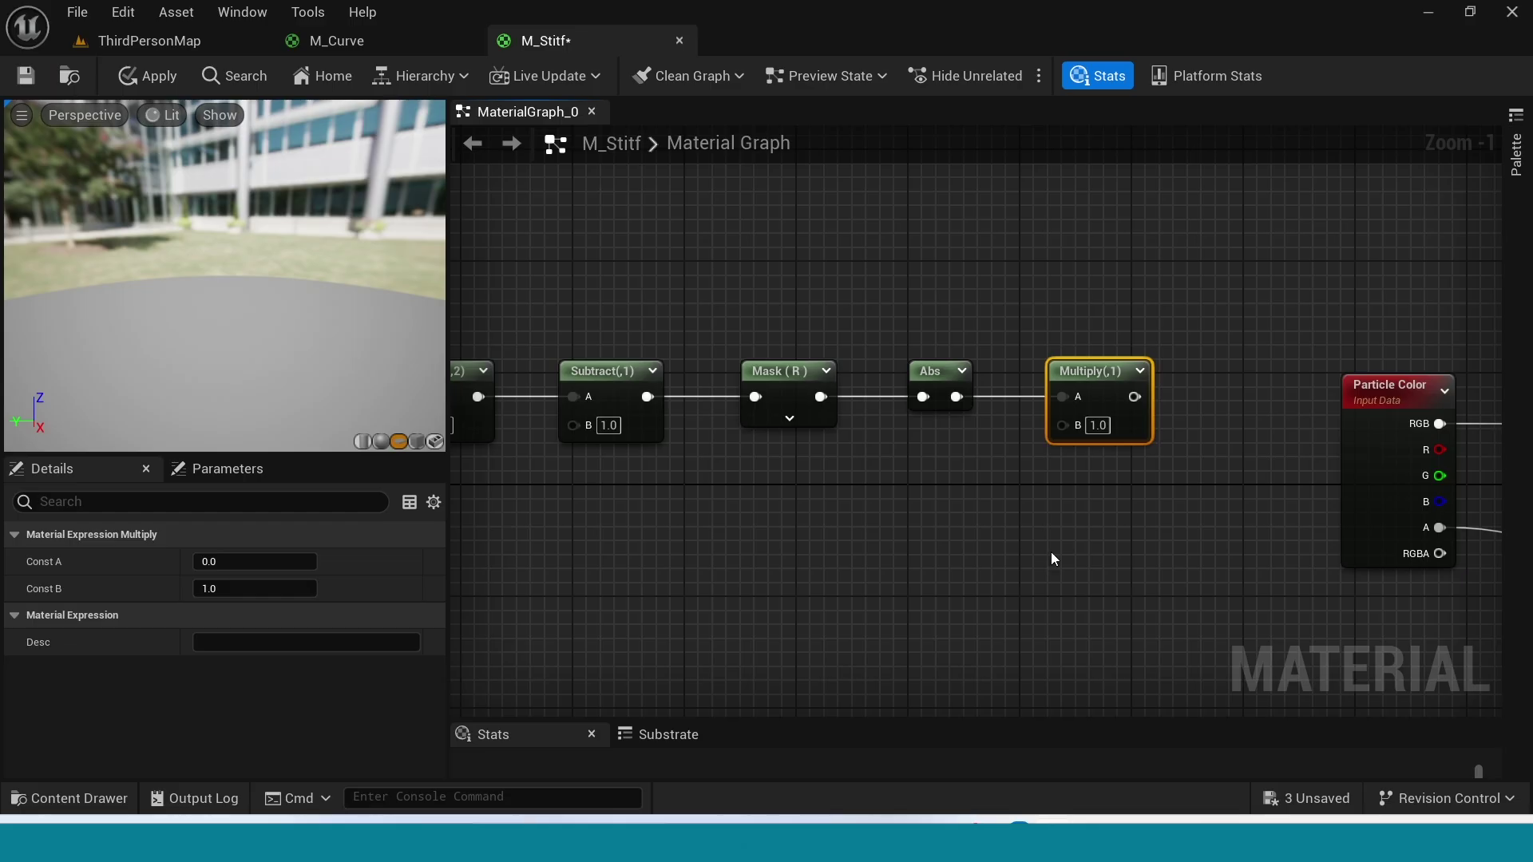
drag(1134, 397, 1177, 396)
text(su)
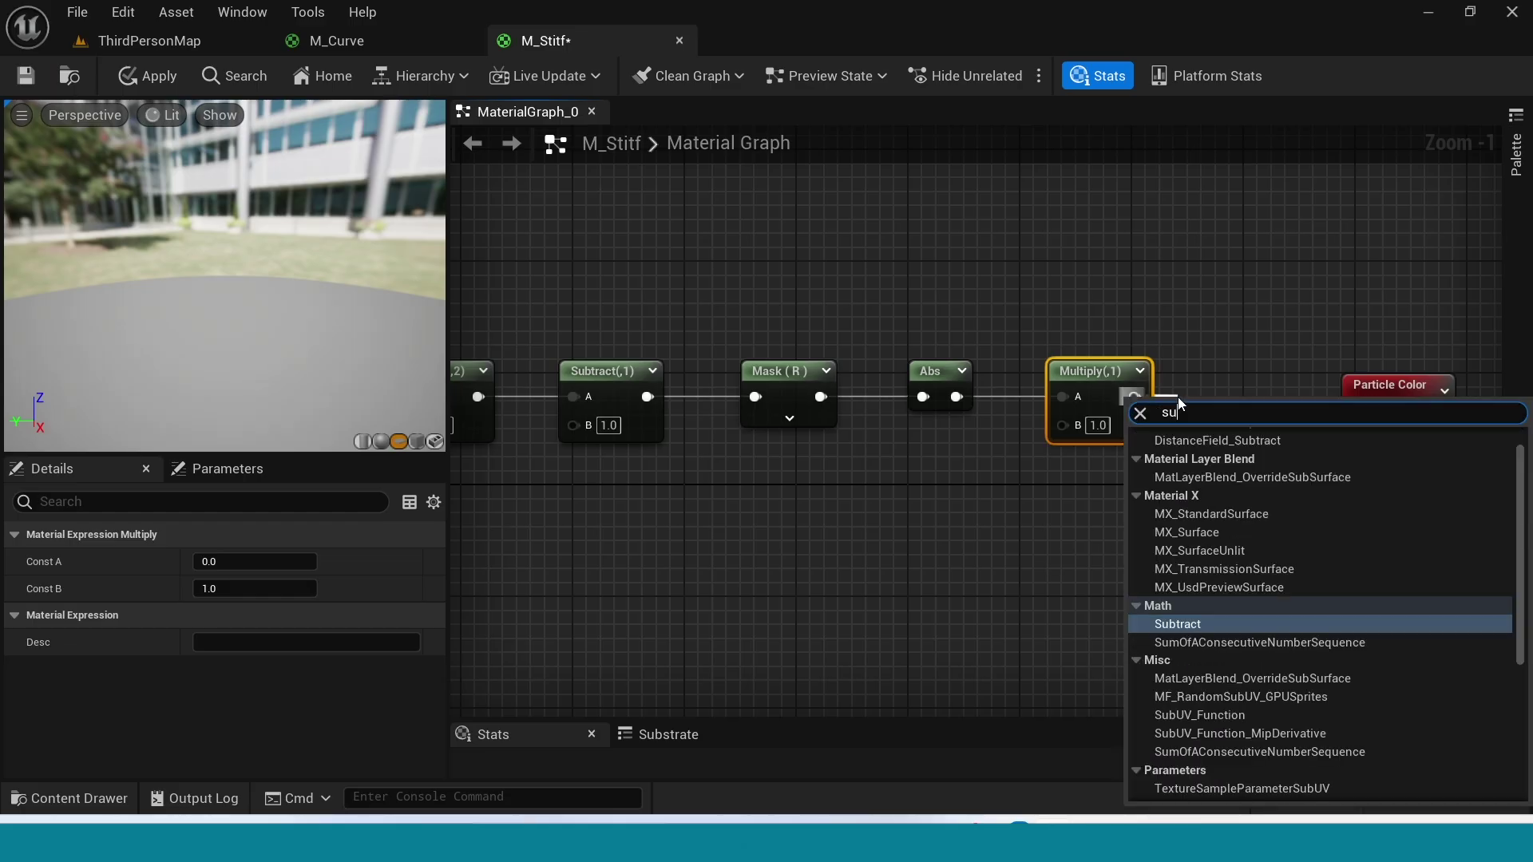
text(b)
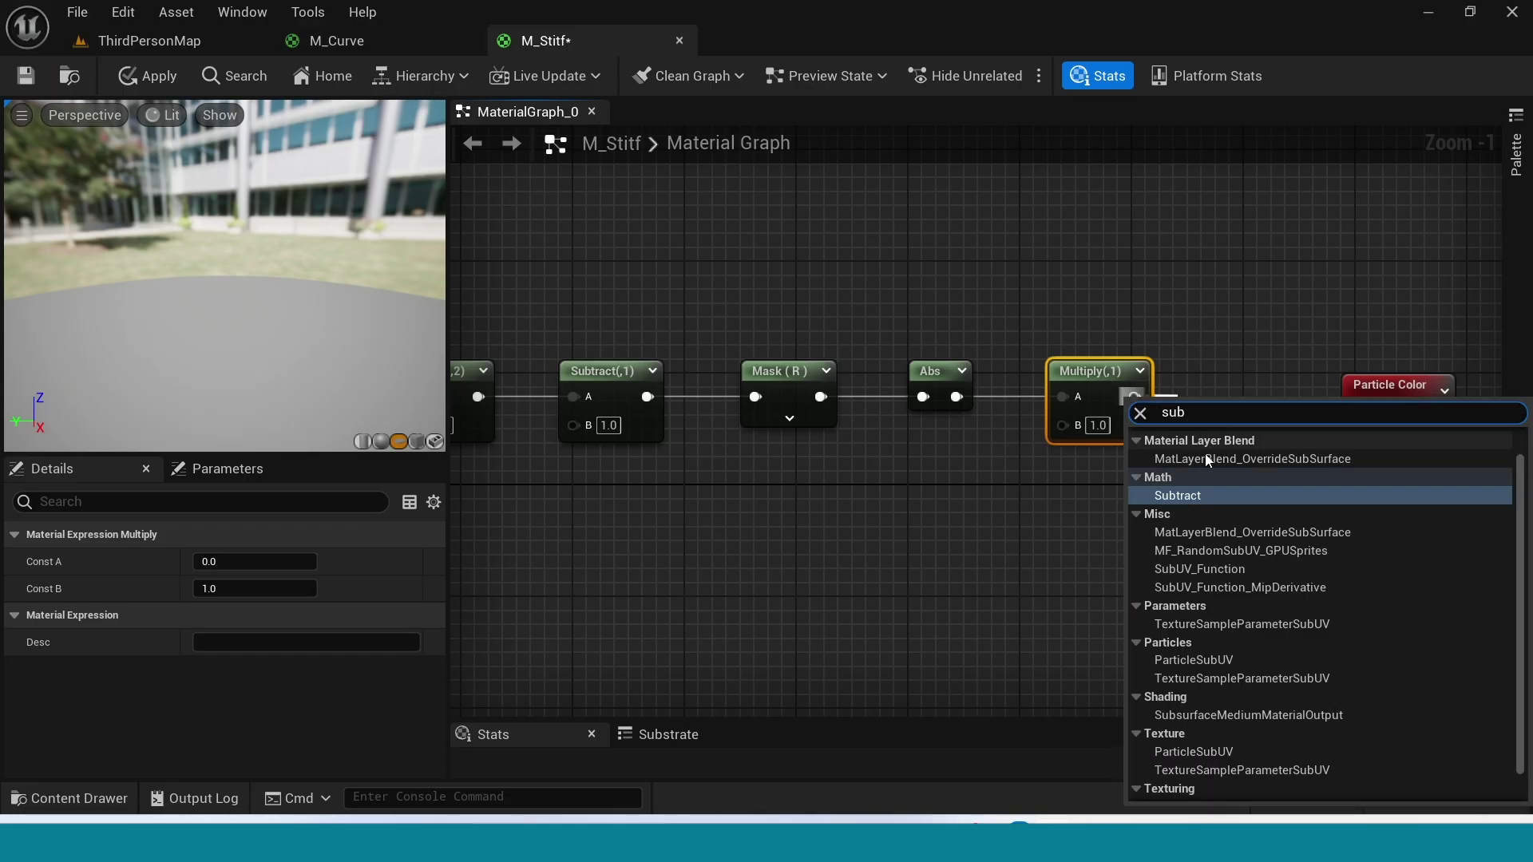
click(1229, 495)
drag(1200, 405, 1205, 369)
Step: Move the last Multiply and Subtract nodes closer together beside the Abs node
right_drag(768, 586, 944, 544)
scroll(944, 544, down, 2)
drag(1320, 325, 1204, 405)
drag(1292, 381, 1249, 381)
drag(1286, 315, 936, 429)
drag(1246, 380, 1224, 381)
click(667, 540)
Step: Add a second ComponentMask node below the row and connect the TexCoord output to it
right_drag(736, 500, 958, 439)
scroll(828, 471, up, 3)
right_drag(808, 439, 773, 492)
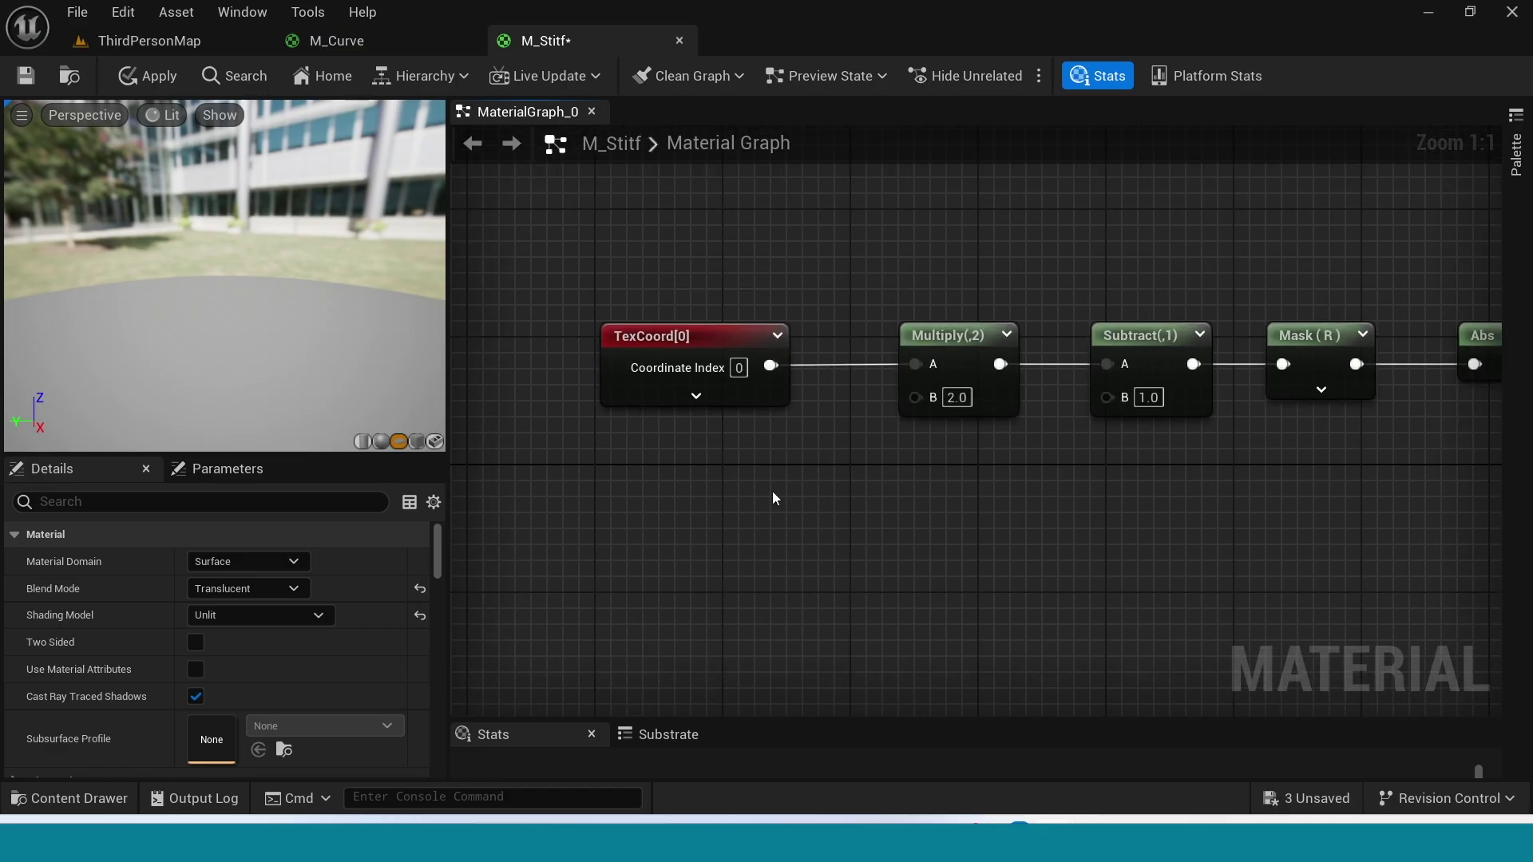
right_click(741, 506)
text(mask)
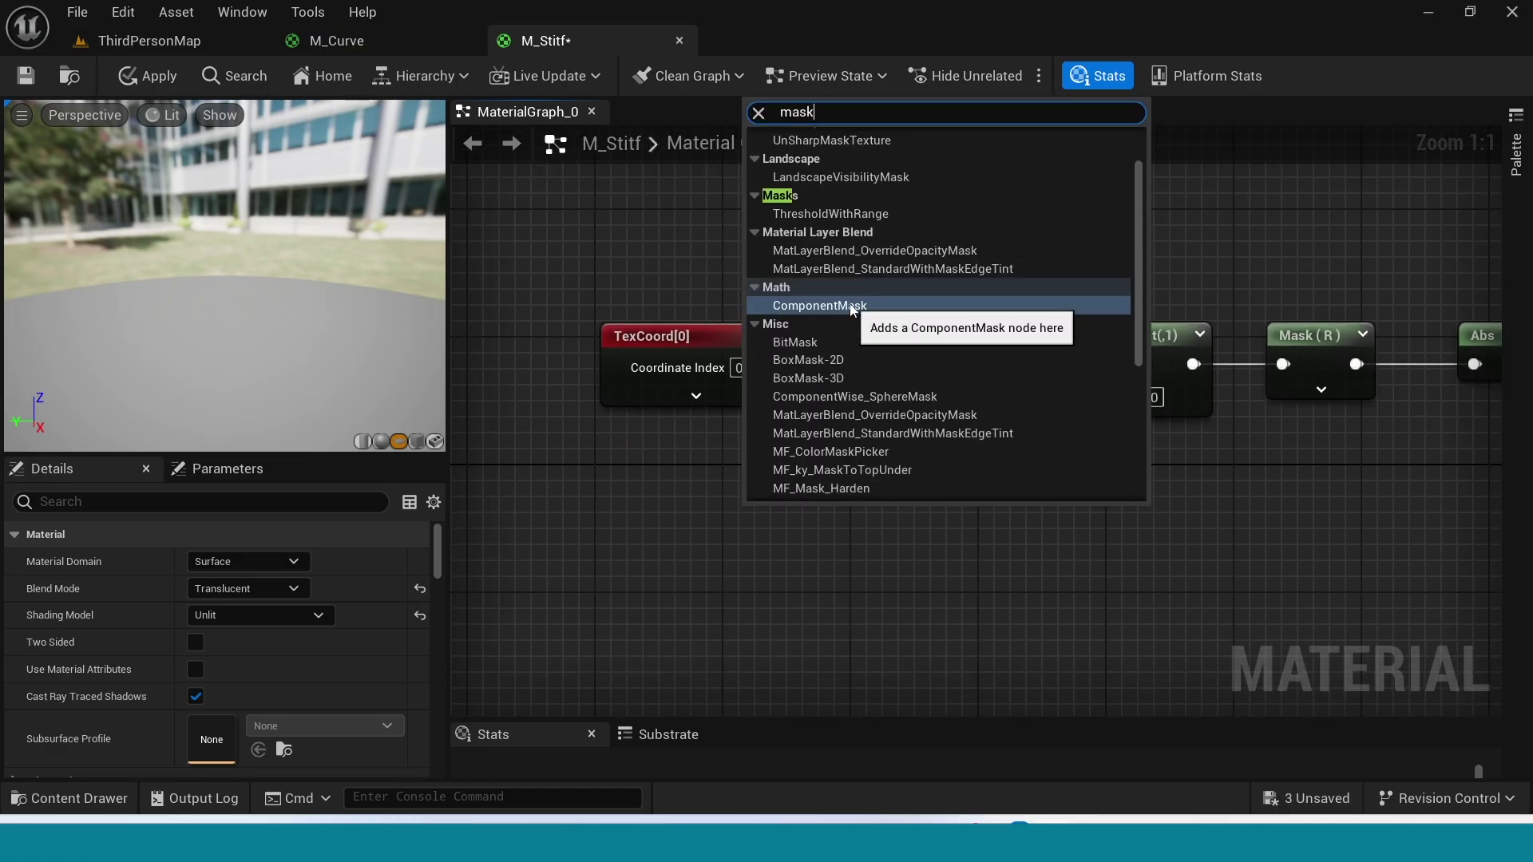
click(820, 306)
right_drag(778, 419, 682, 395)
drag(675, 341, 663, 530)
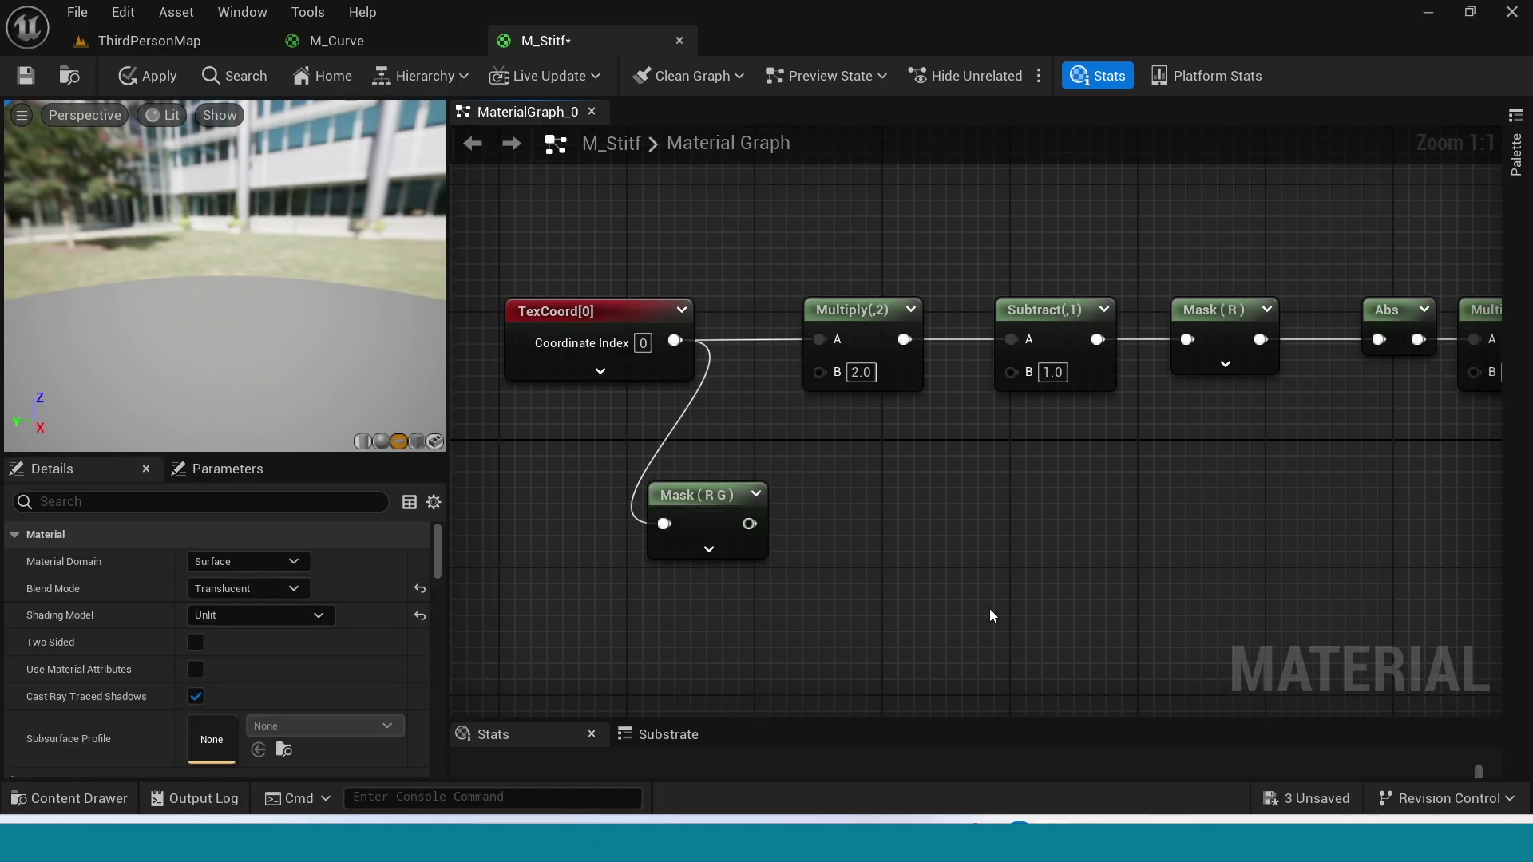
Step: Add a Multiply node with its A input fed by the lower Mask node's output
right_drag(858, 579, 796, 538)
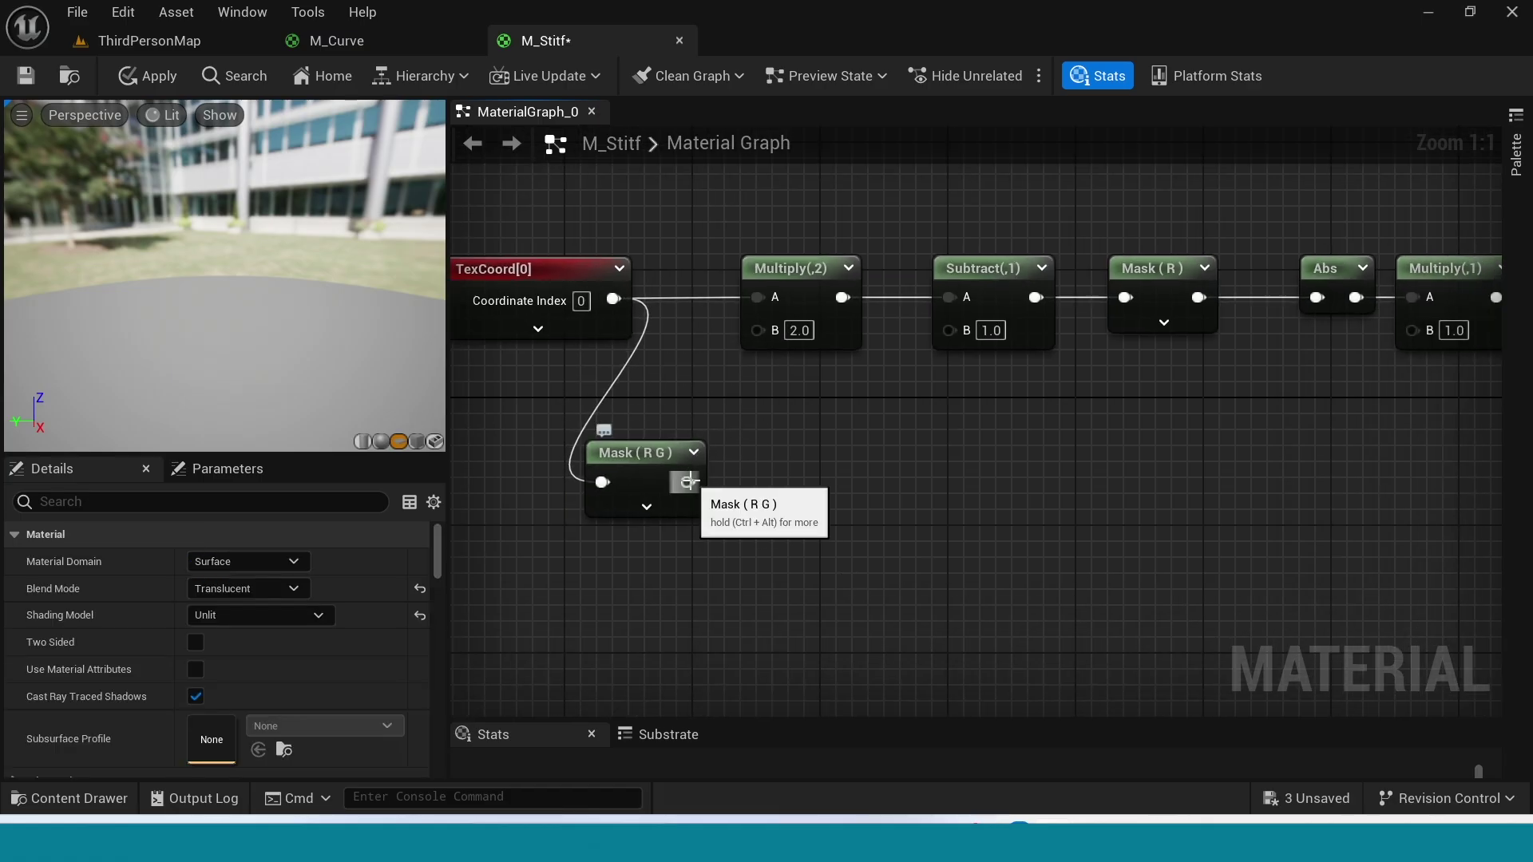
drag(688, 482, 789, 483)
text(mu)
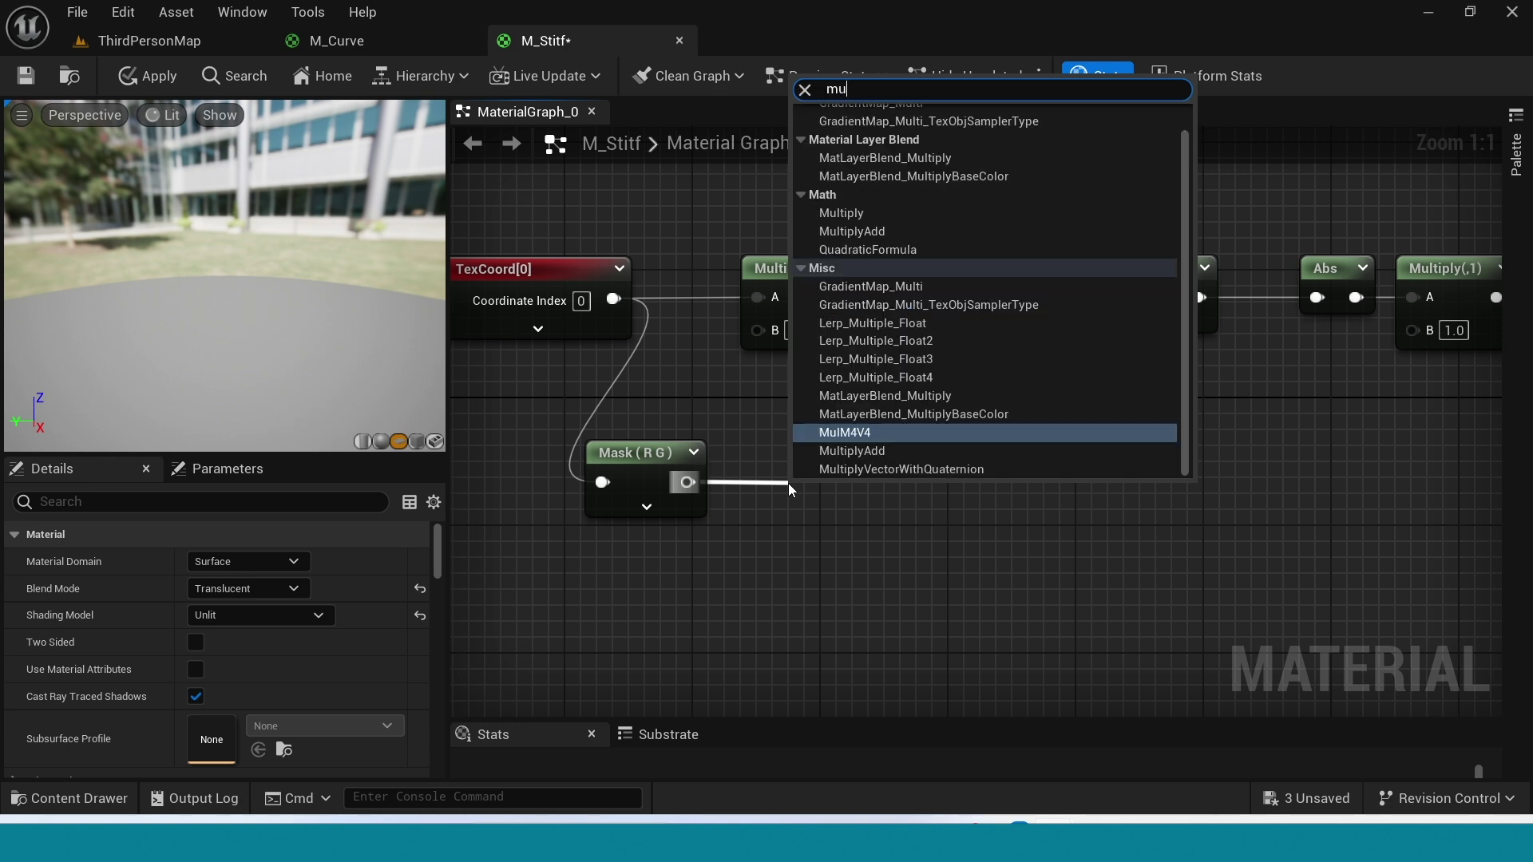
text(lt)
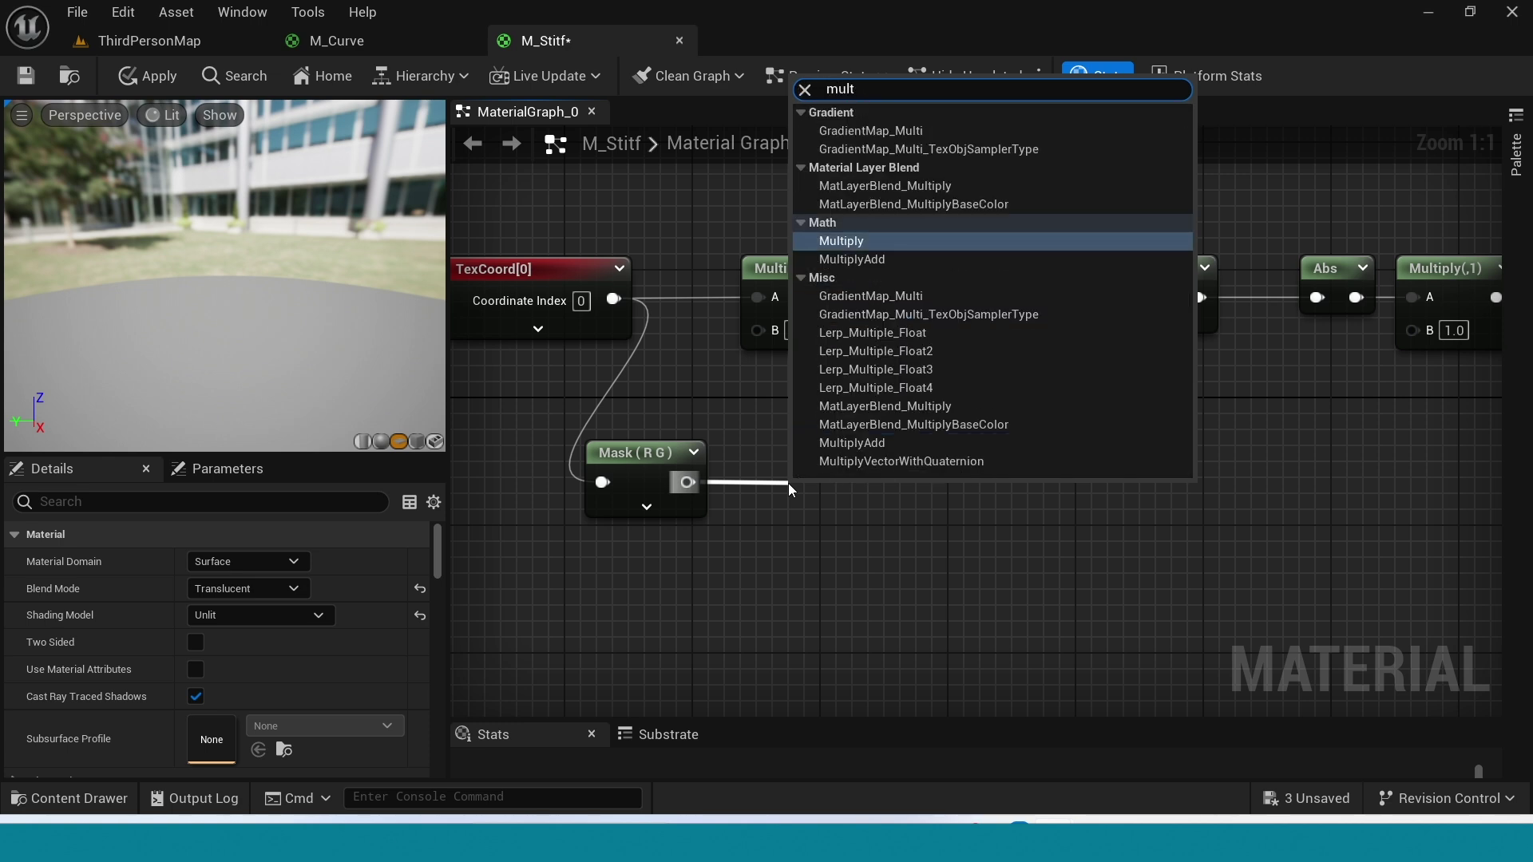
key(Return)
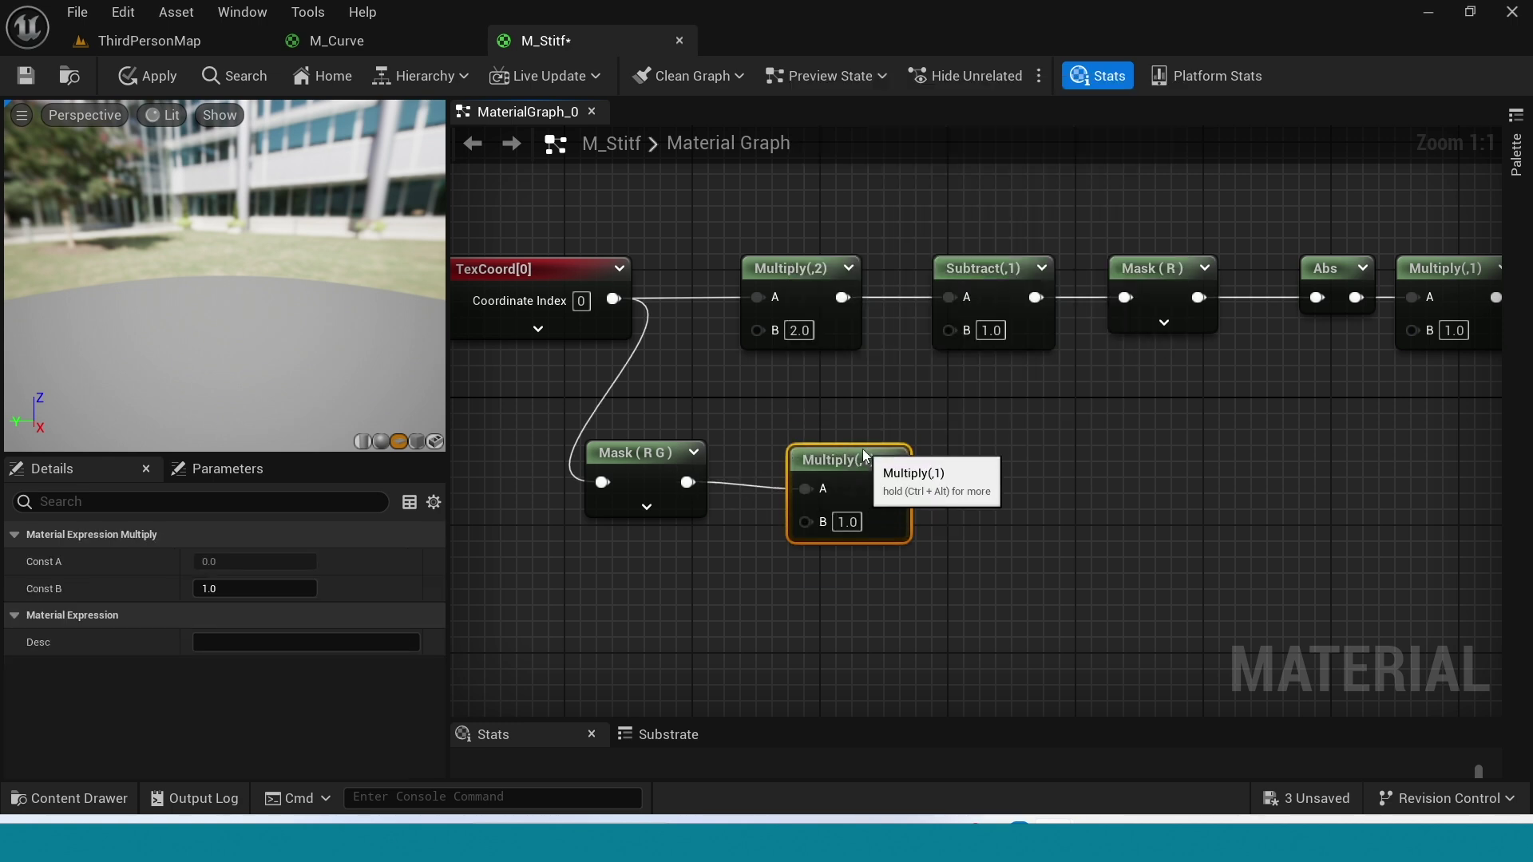
Step: Connect the lower Multiply output to the last Subtract's B input and place that Multiply beneath the upper one
scroll(972, 505, down, 1)
scroll(750, 487, up, 1)
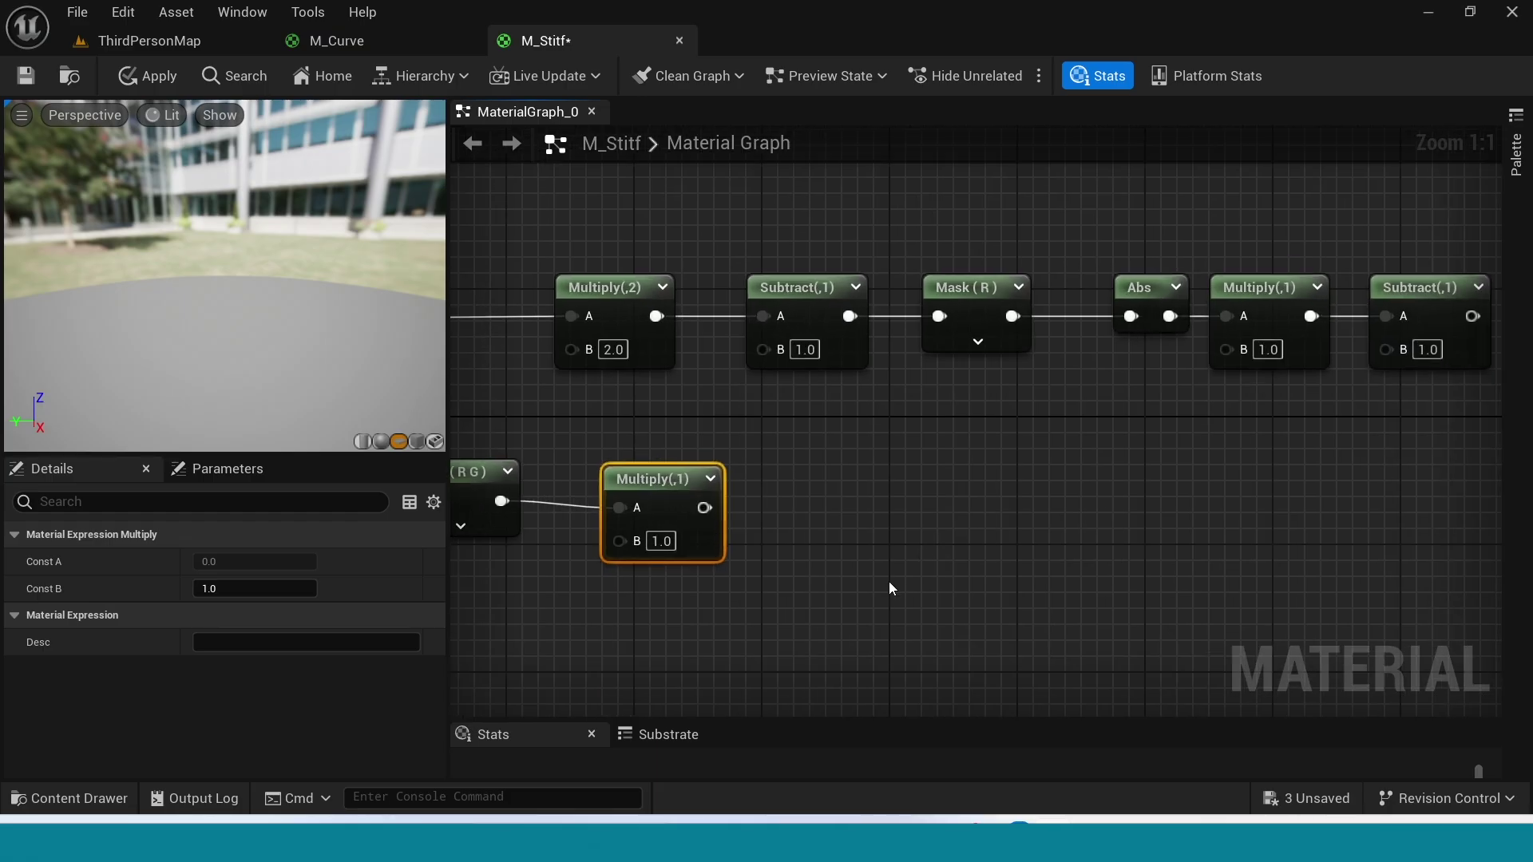
drag(714, 514, 1386, 348)
drag(674, 484, 1281, 487)
right_drag(1281, 488, 1042, 492)
Step: Preview the output of the last Subtract node, and stop previewing it
right_click(1186, 301)
click(1264, 397)
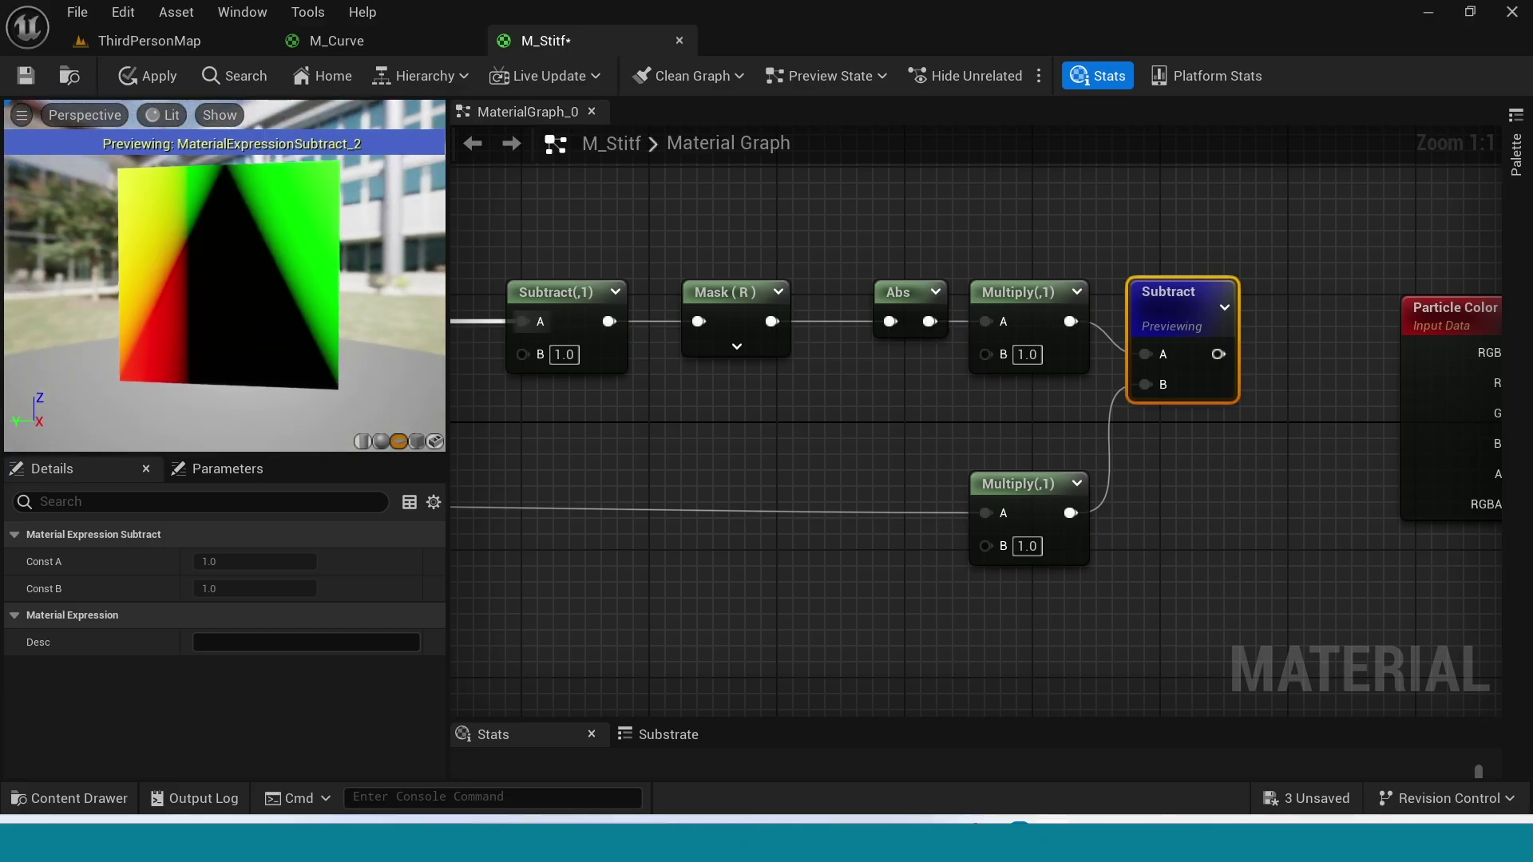
right_click(1170, 301)
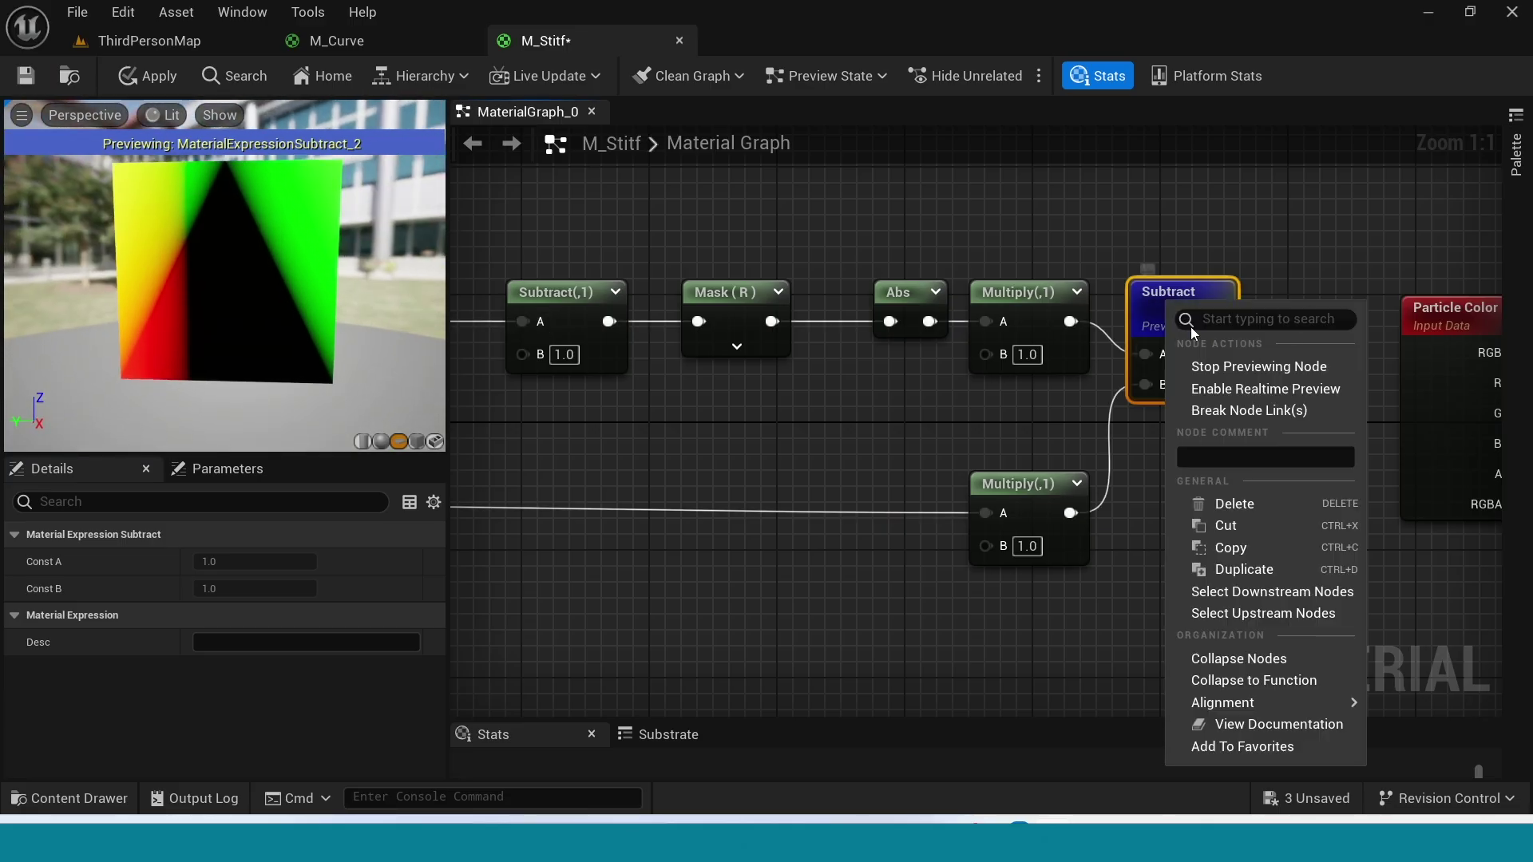
click(1214, 367)
Step: Shift the Particle Color node away from the chain and add a 1-x node fed by the last Subtract output
right_drag(1114, 507, 883, 522)
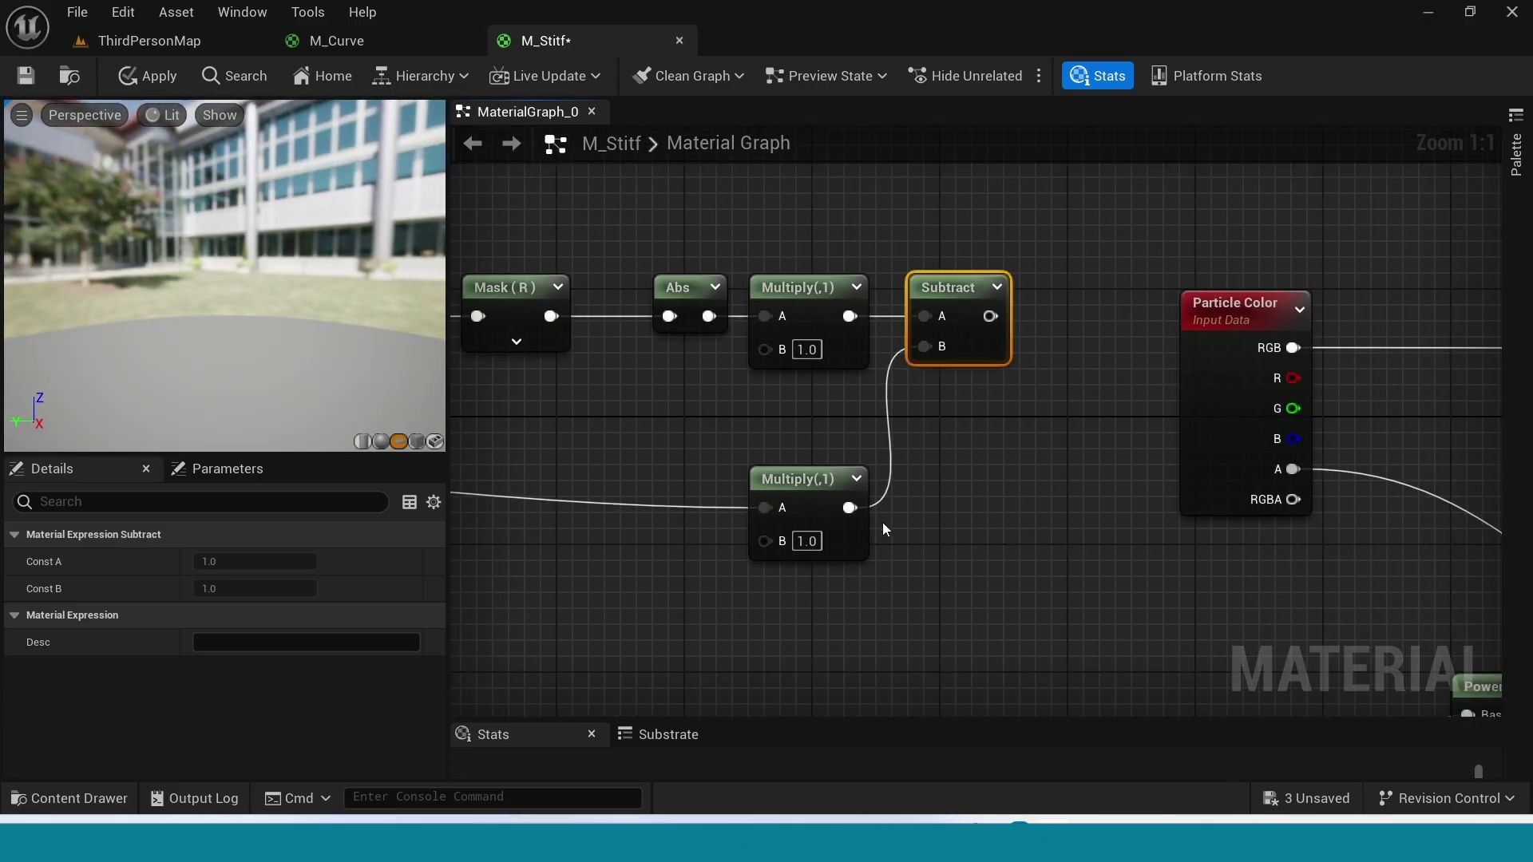
drag(1204, 363, 1330, 346)
drag(990, 317, 1058, 318)
text(1-x)
key(Return)
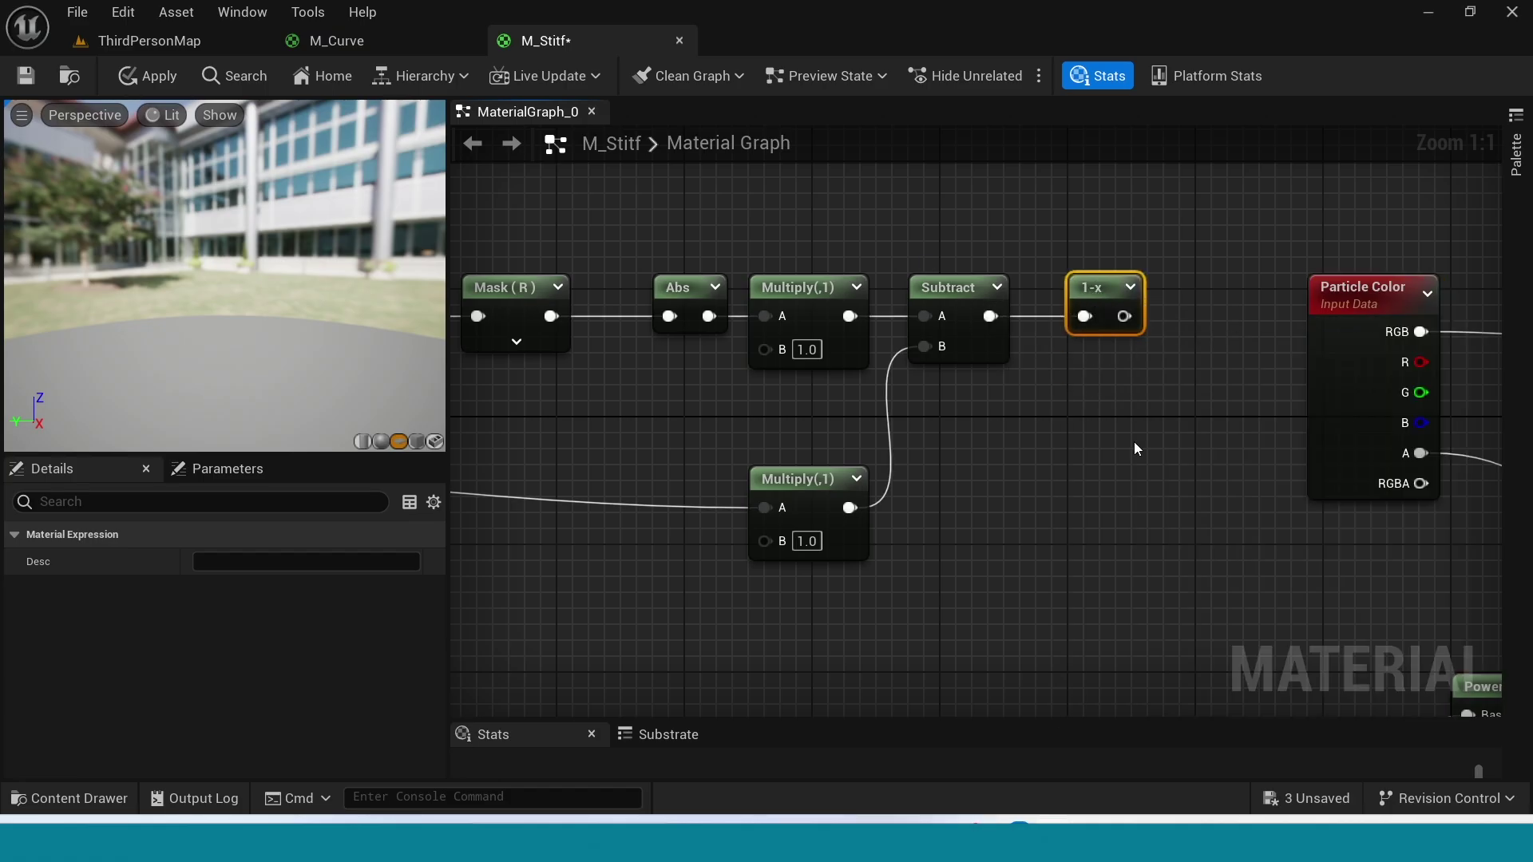
Step: Move the lower Mask node along its wire and turn off its R channel so it passes only G
scroll(1134, 443, down, 5)
scroll(834, 499, up, 2)
drag(564, 387, 865, 391)
click(203, 562)
Step: Start previewing the output of the 1-x node
right_drag(1044, 514, 828, 550)
right_click(1198, 281)
click(1257, 349)
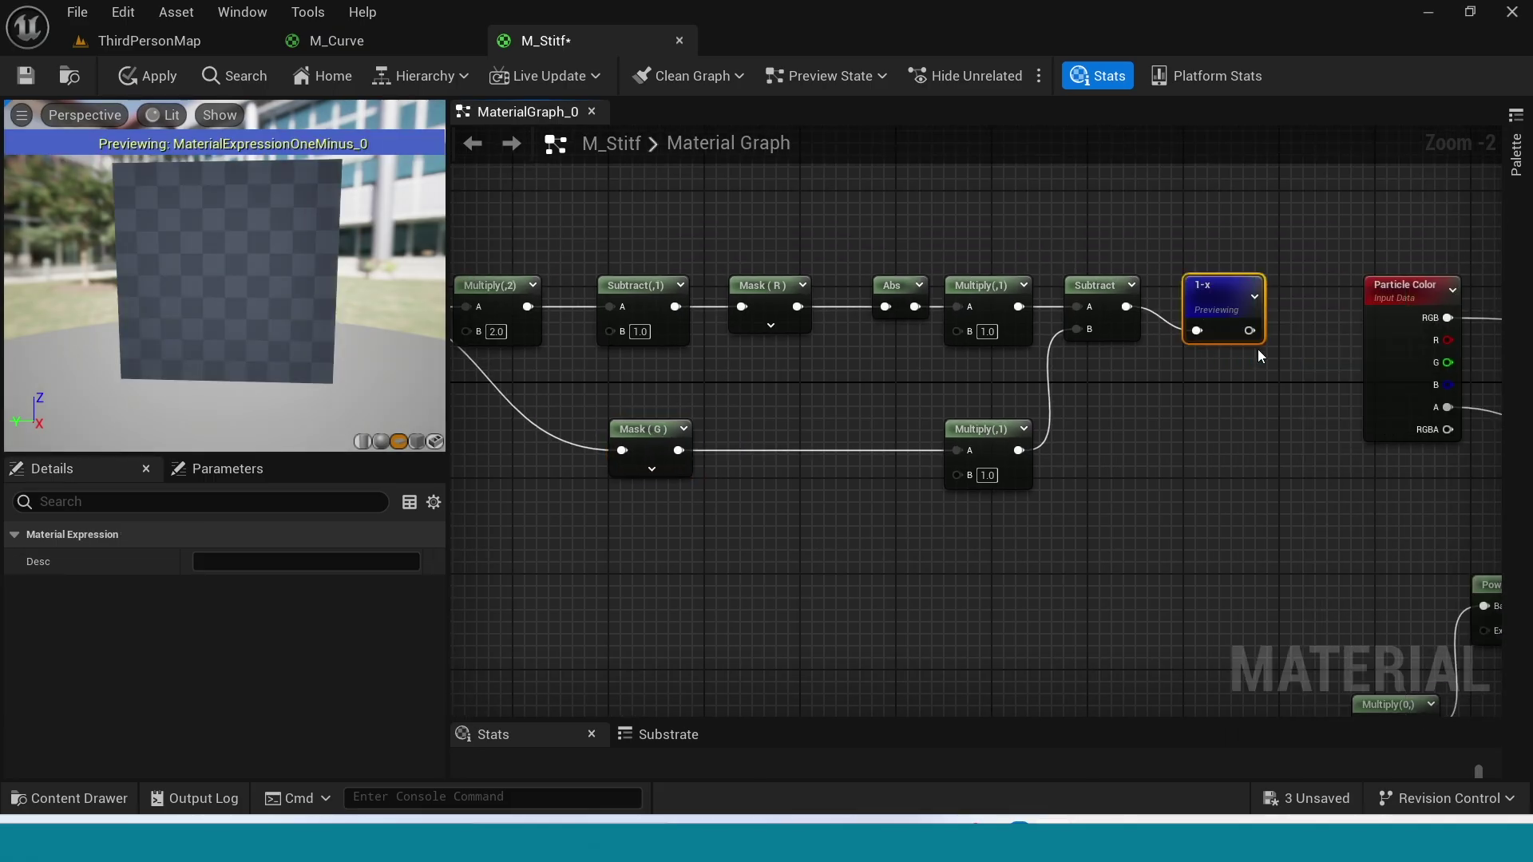
Step: Try 0.1 and 0.2 for the lower Multiply node's B value, and settle on 2
scroll(854, 537, up, 1)
click(1011, 467)
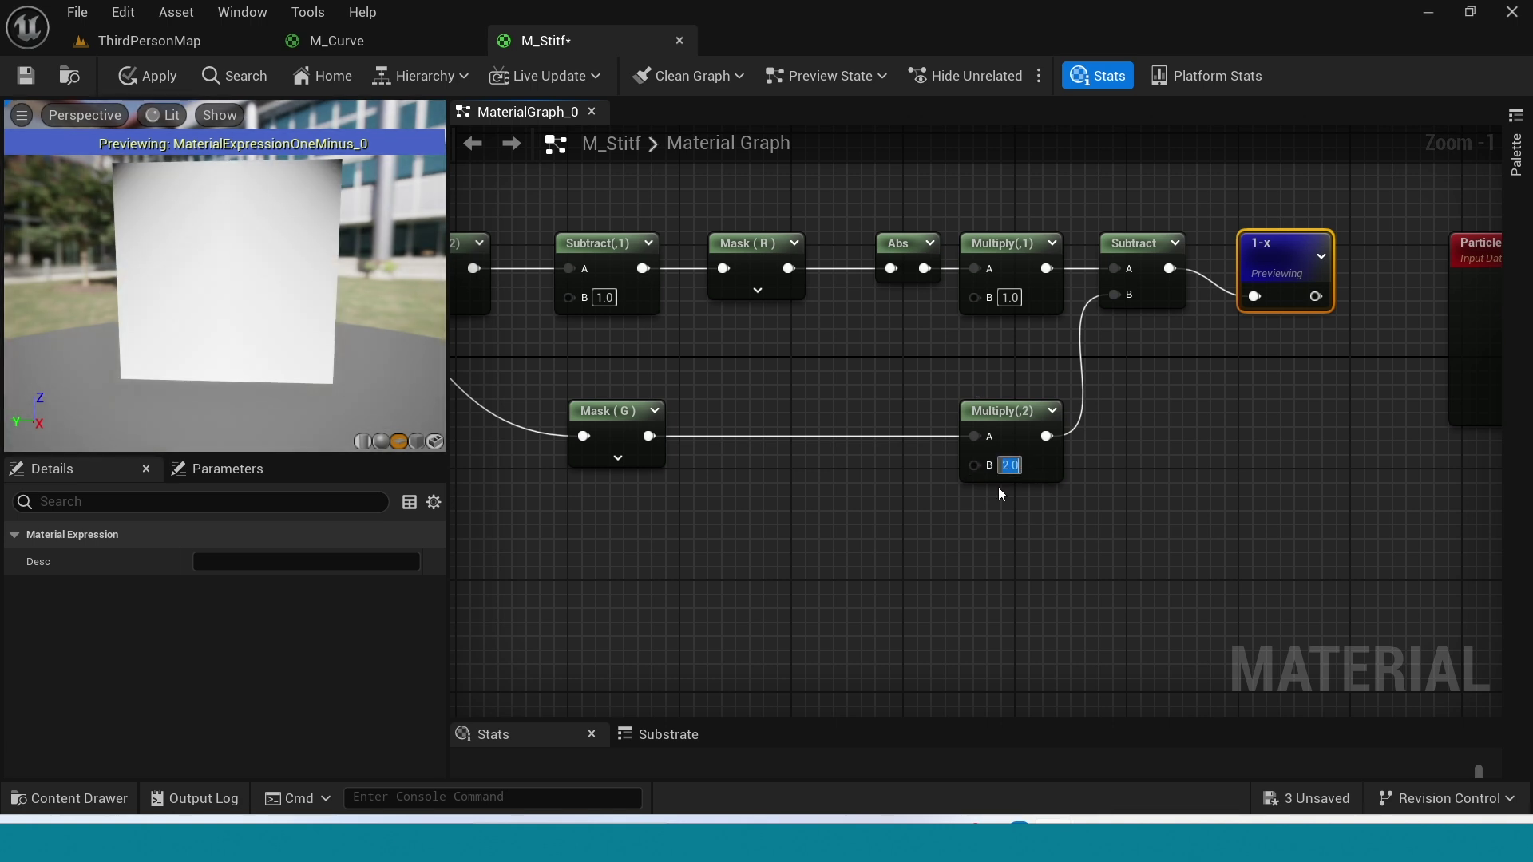
text(0.1)
key(Return)
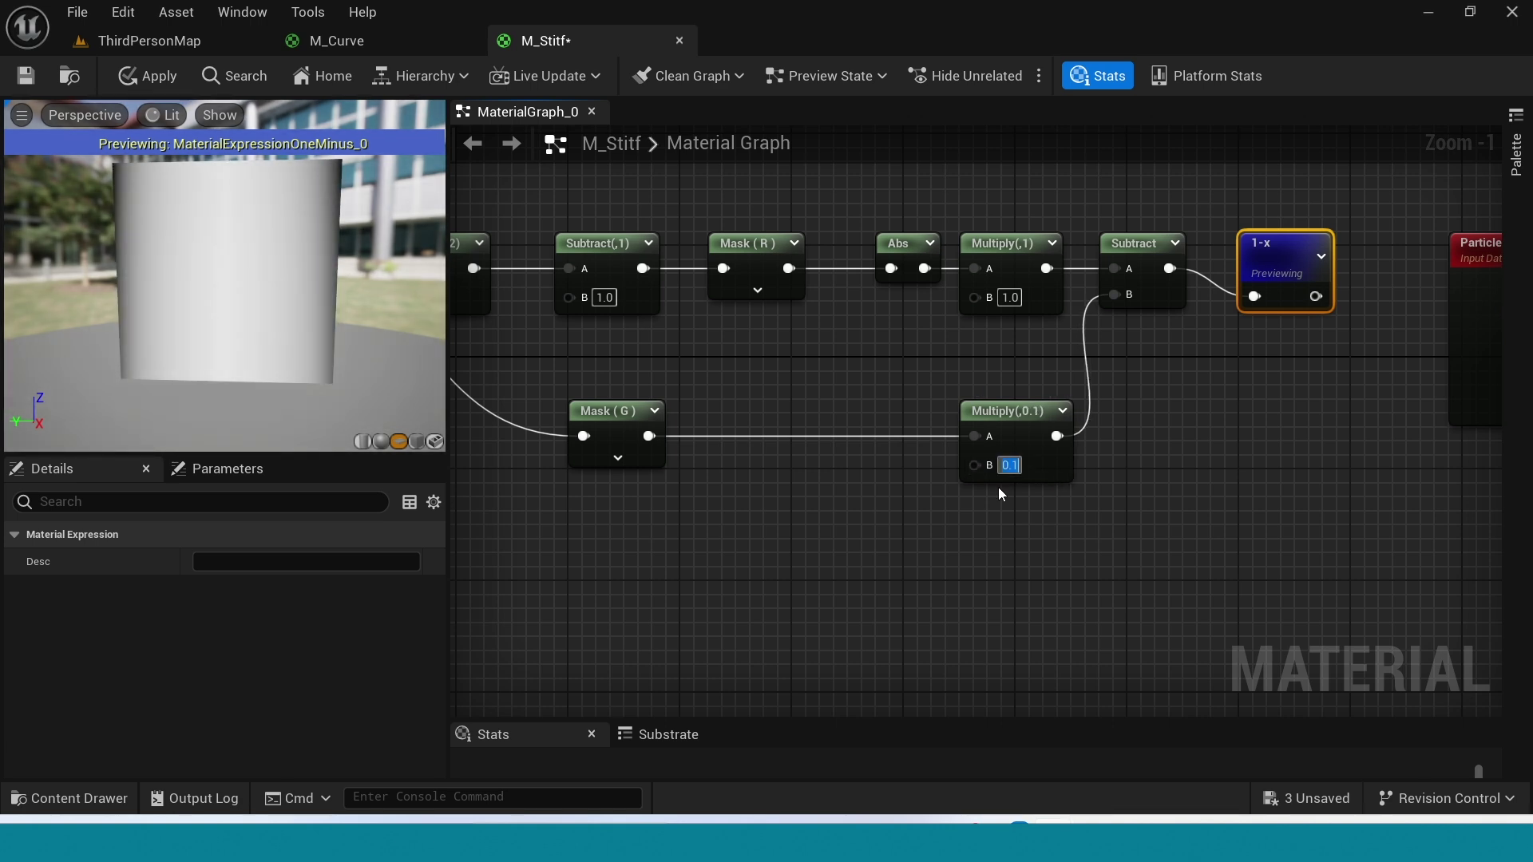
text(2)
key(Return)
text(0.2)
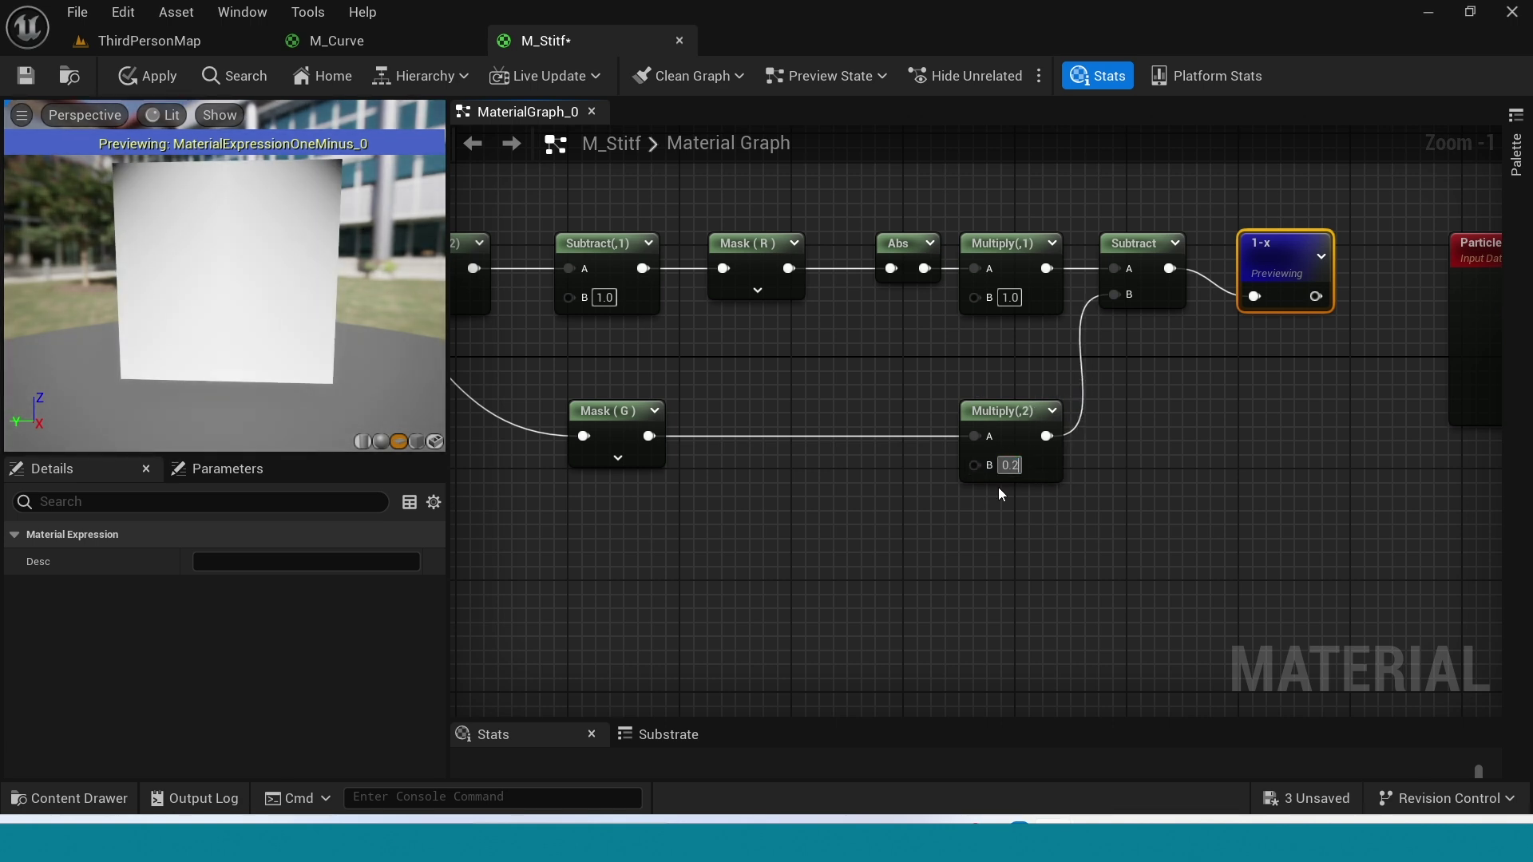
key(Return)
Step: Set the B value of the upper Multiply node after Abs to 0.5
click(1010, 297)
text(0.5)
key(Return)
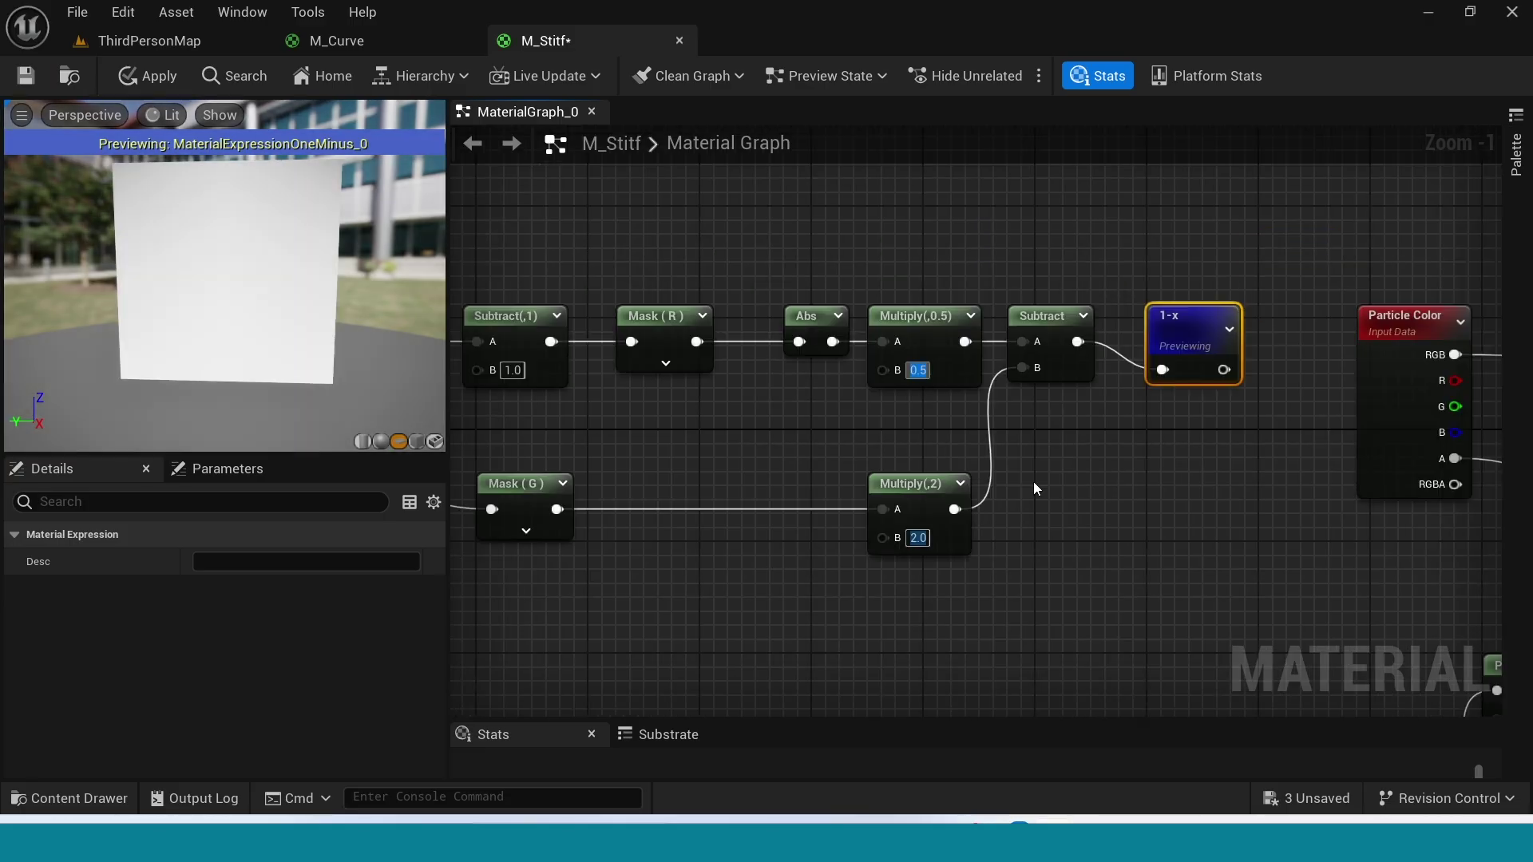
Step: Move the whole node group from TexCoord through 1-x farther from Particle Color to leave room for more nodes
scroll(1205, 494, down, 5)
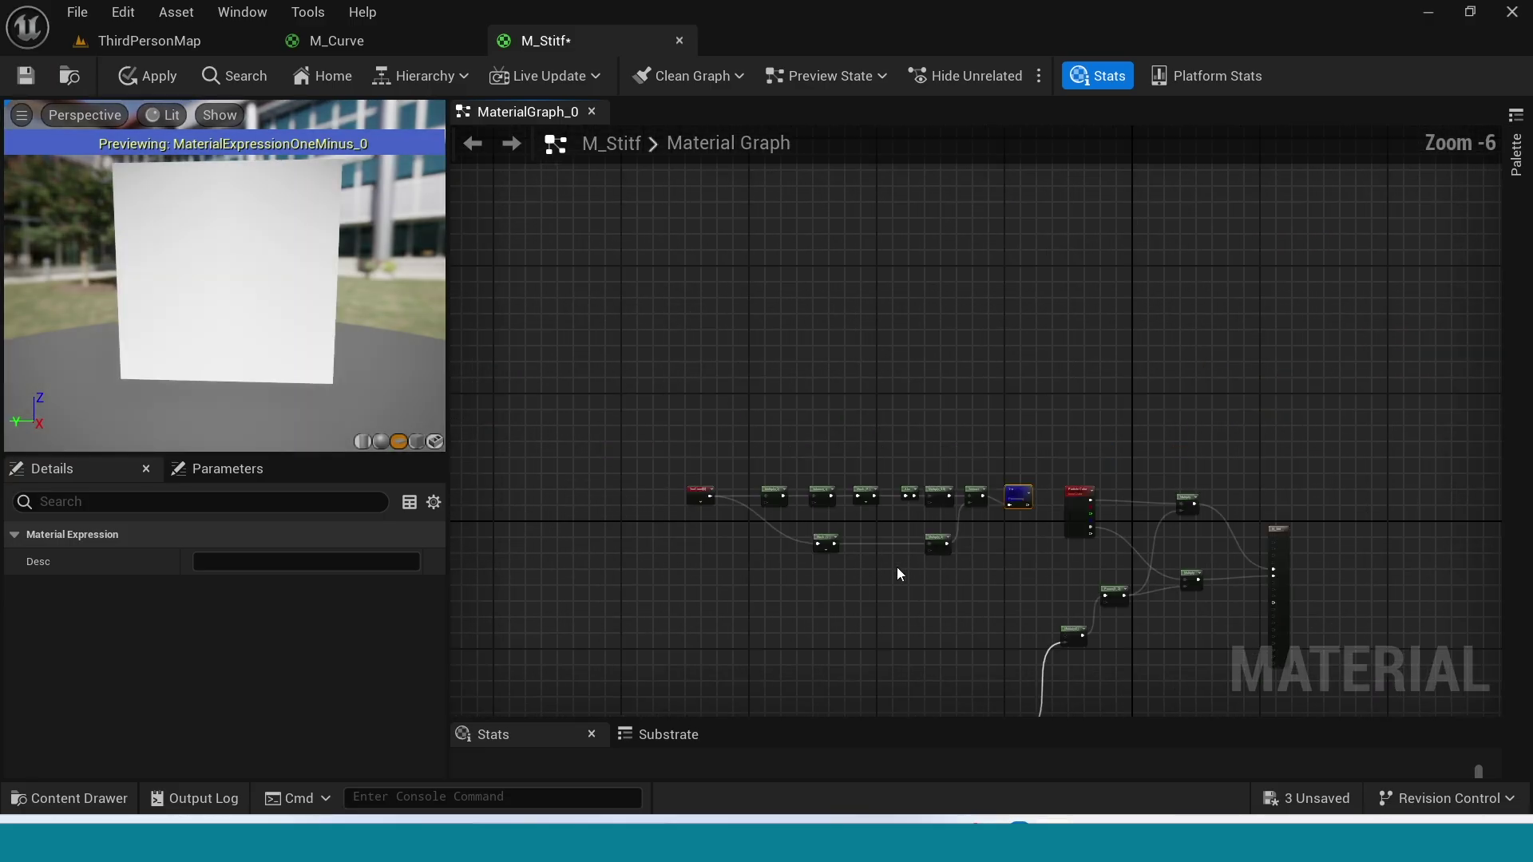
drag(579, 421, 1045, 592)
scroll(1027, 497, up, 3)
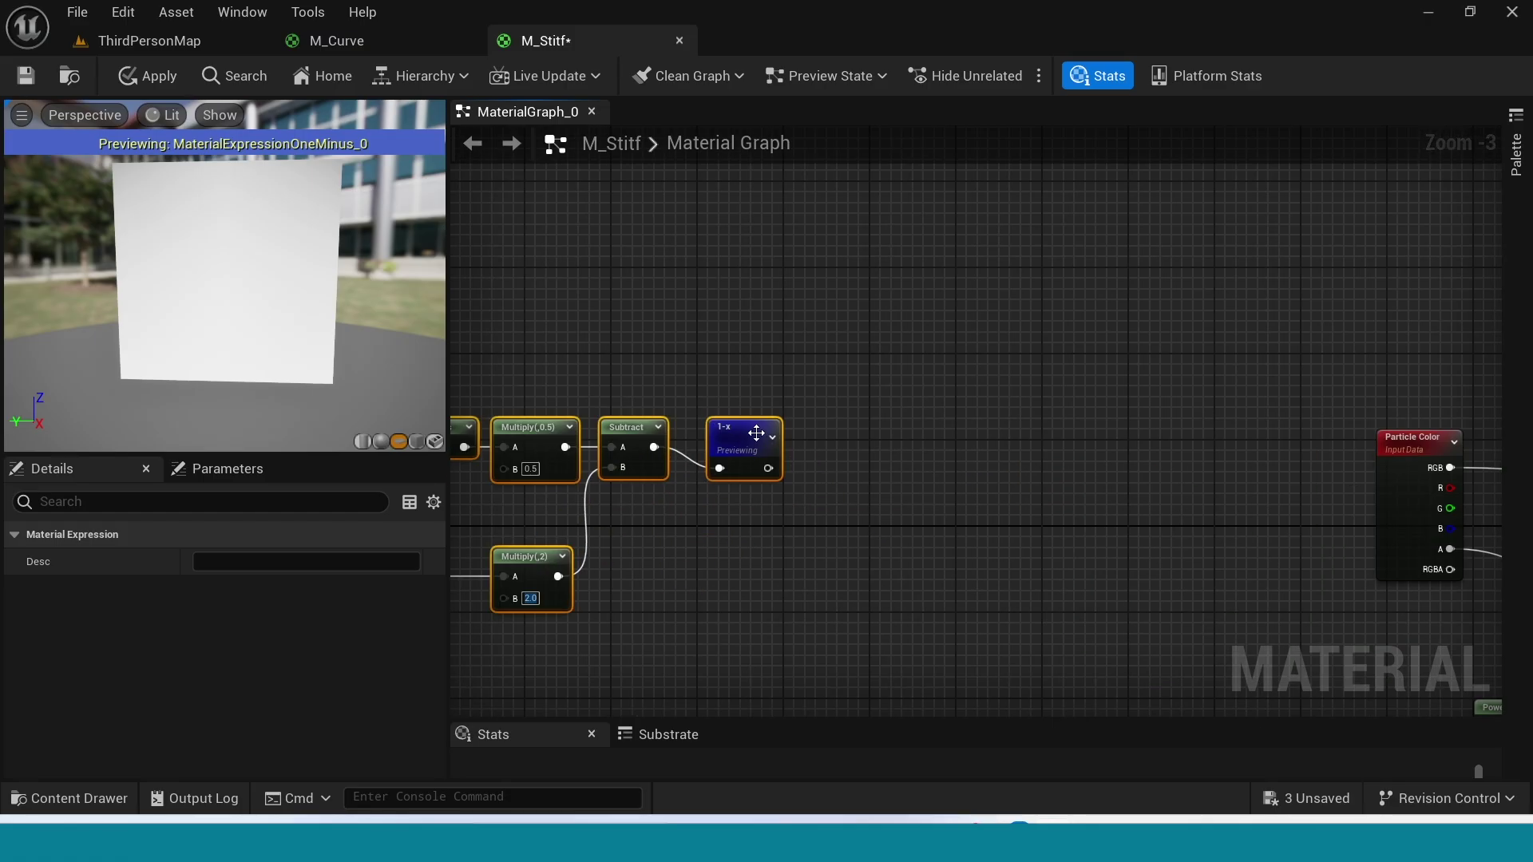
drag(756, 433, 972, 465)
click(1148, 510)
scroll(1055, 543, up, 2)
right_drag(1055, 543, 947, 473)
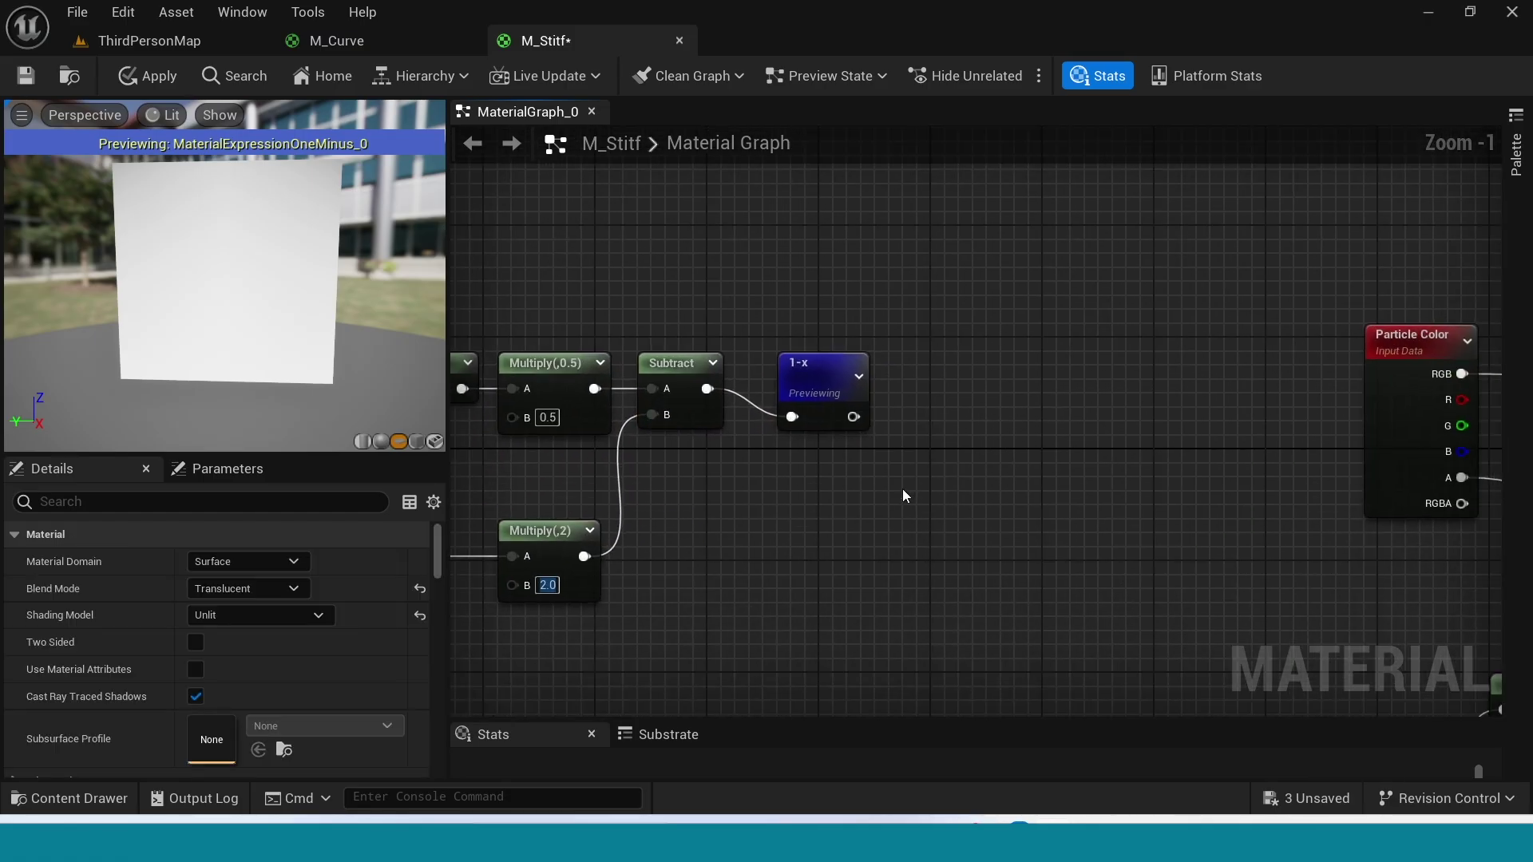
Step: Stop previewing the 1-x node and add a Power node fed by its output
right_click(821, 380)
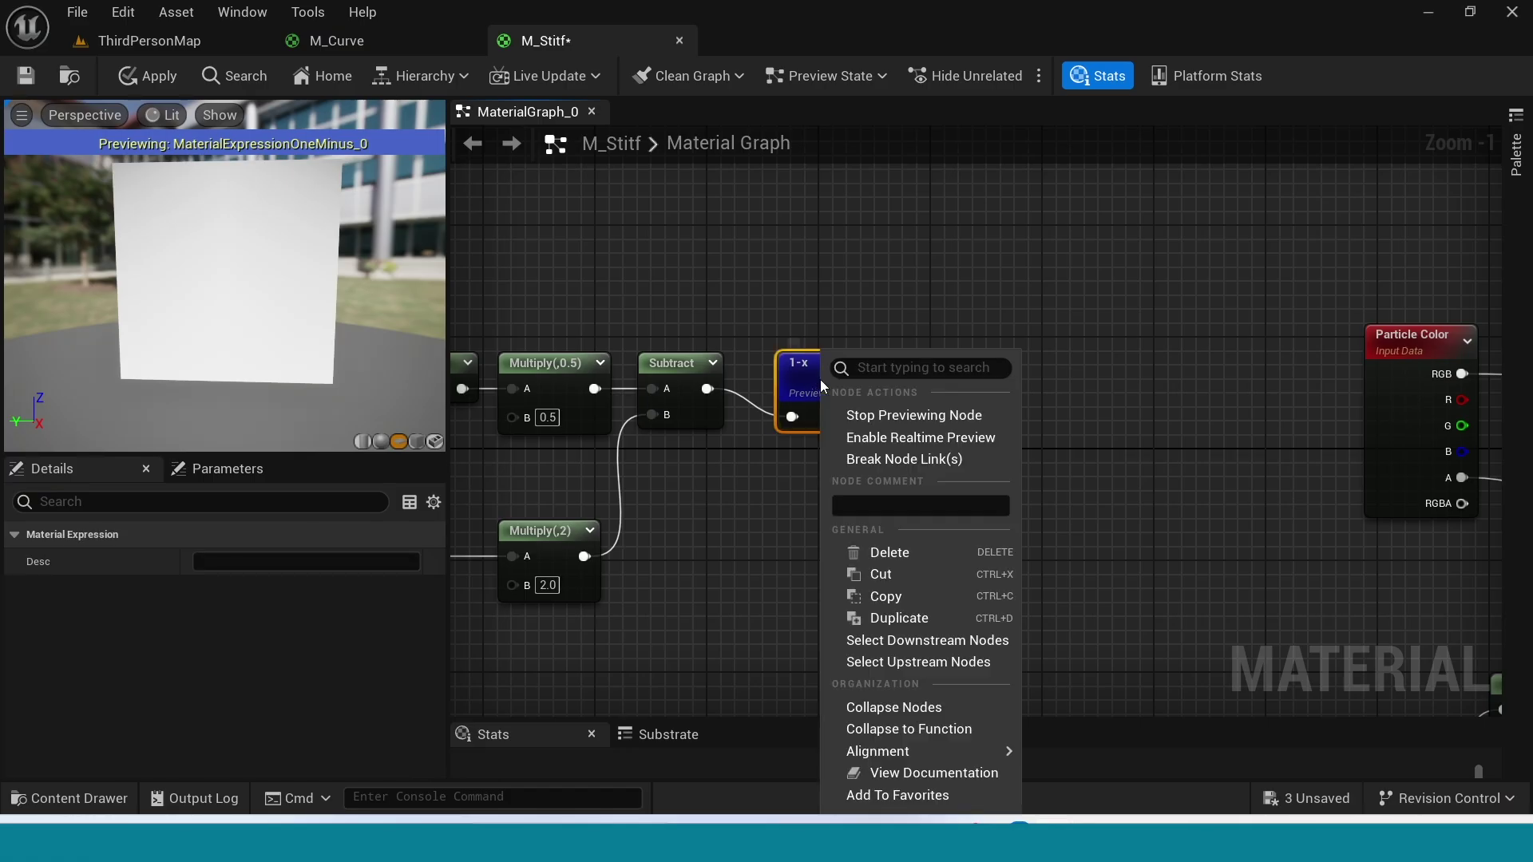
click(918, 419)
drag(826, 389, 912, 394)
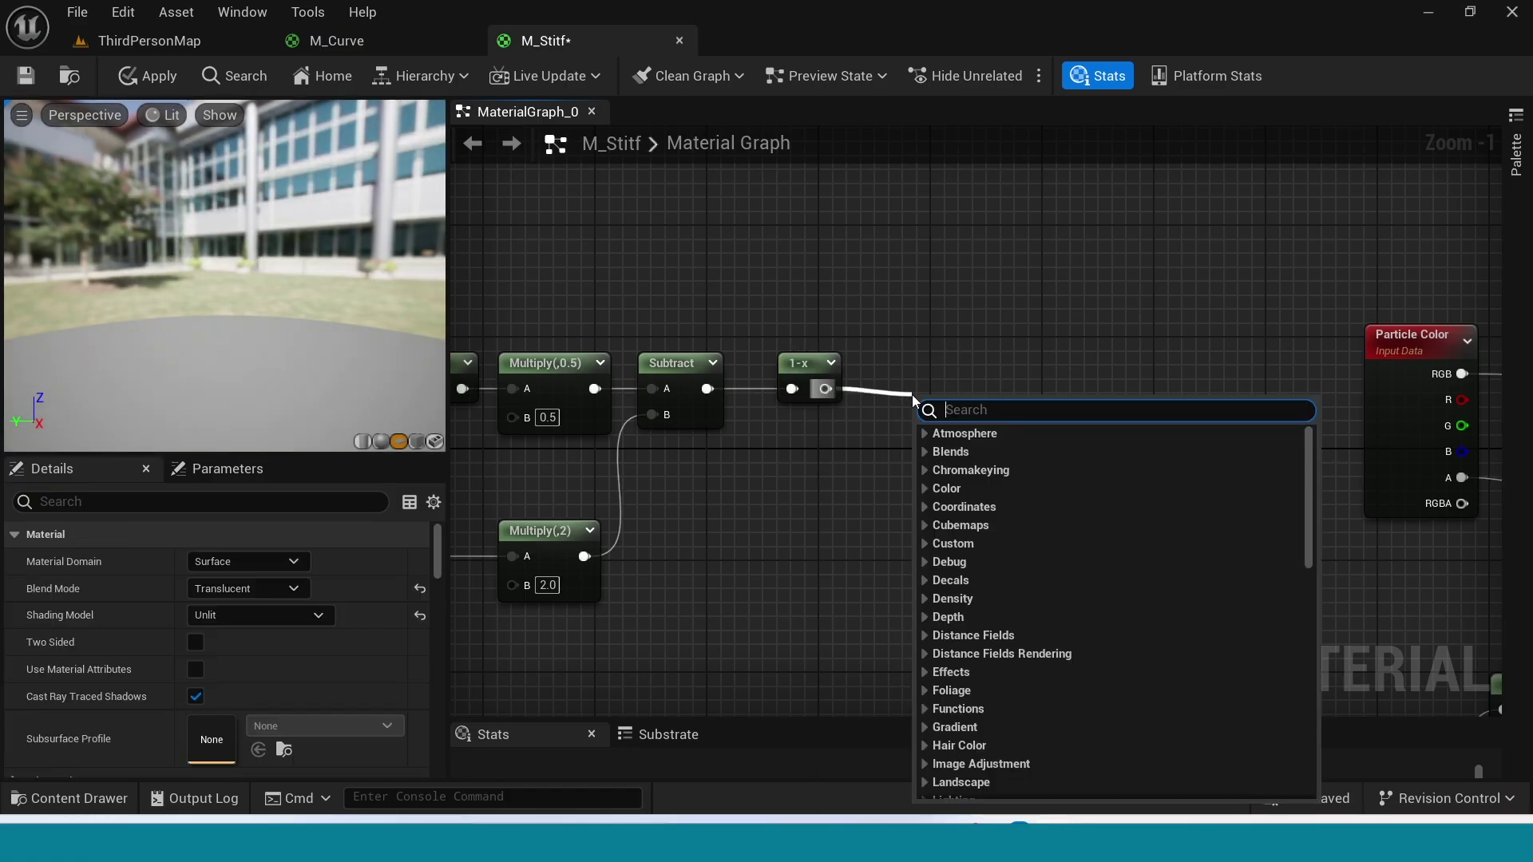
text(pow)
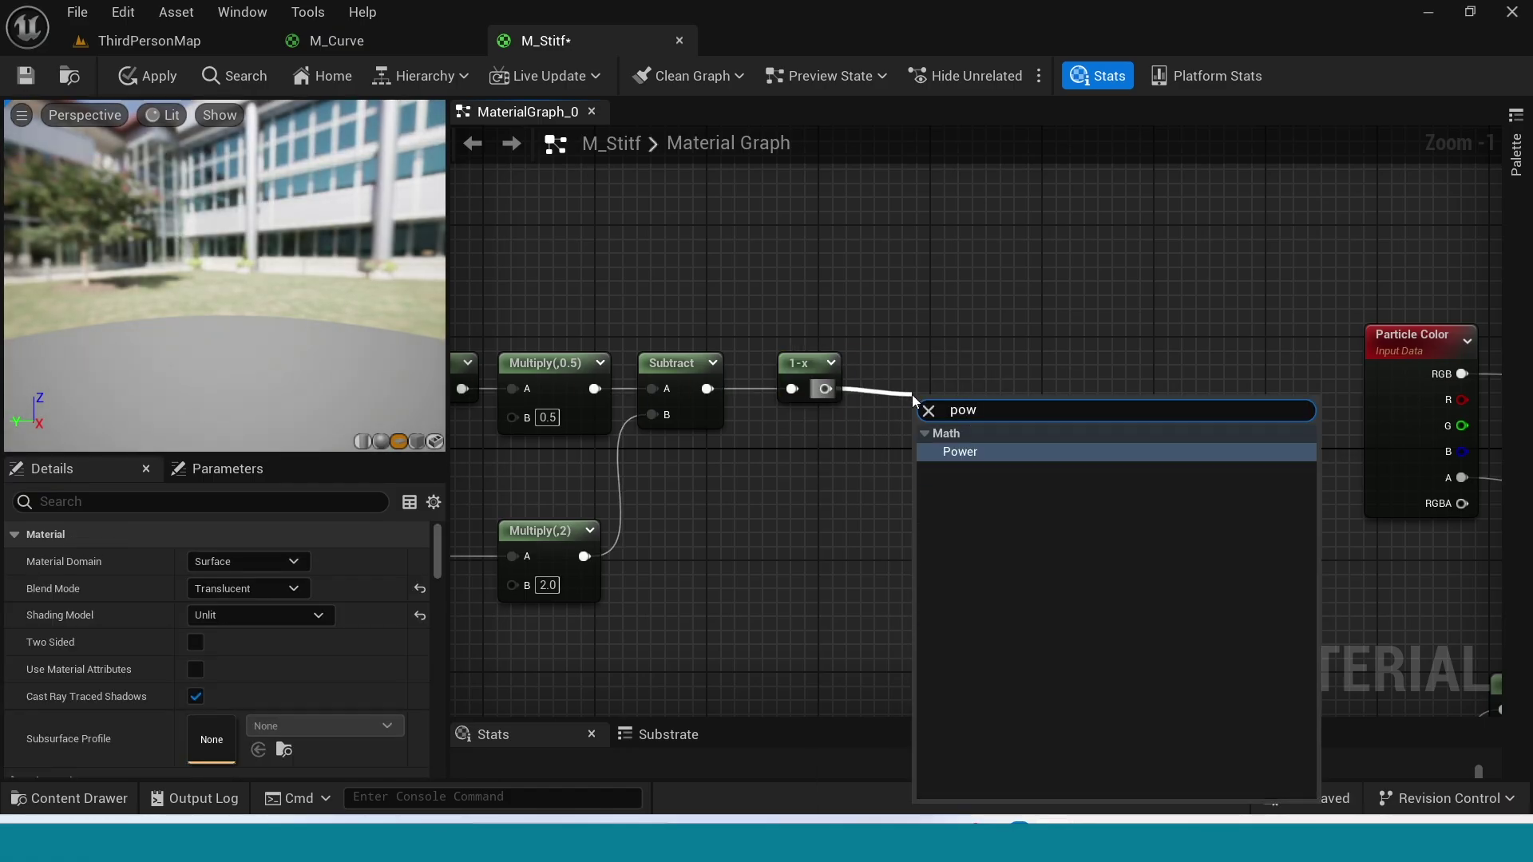
click(977, 451)
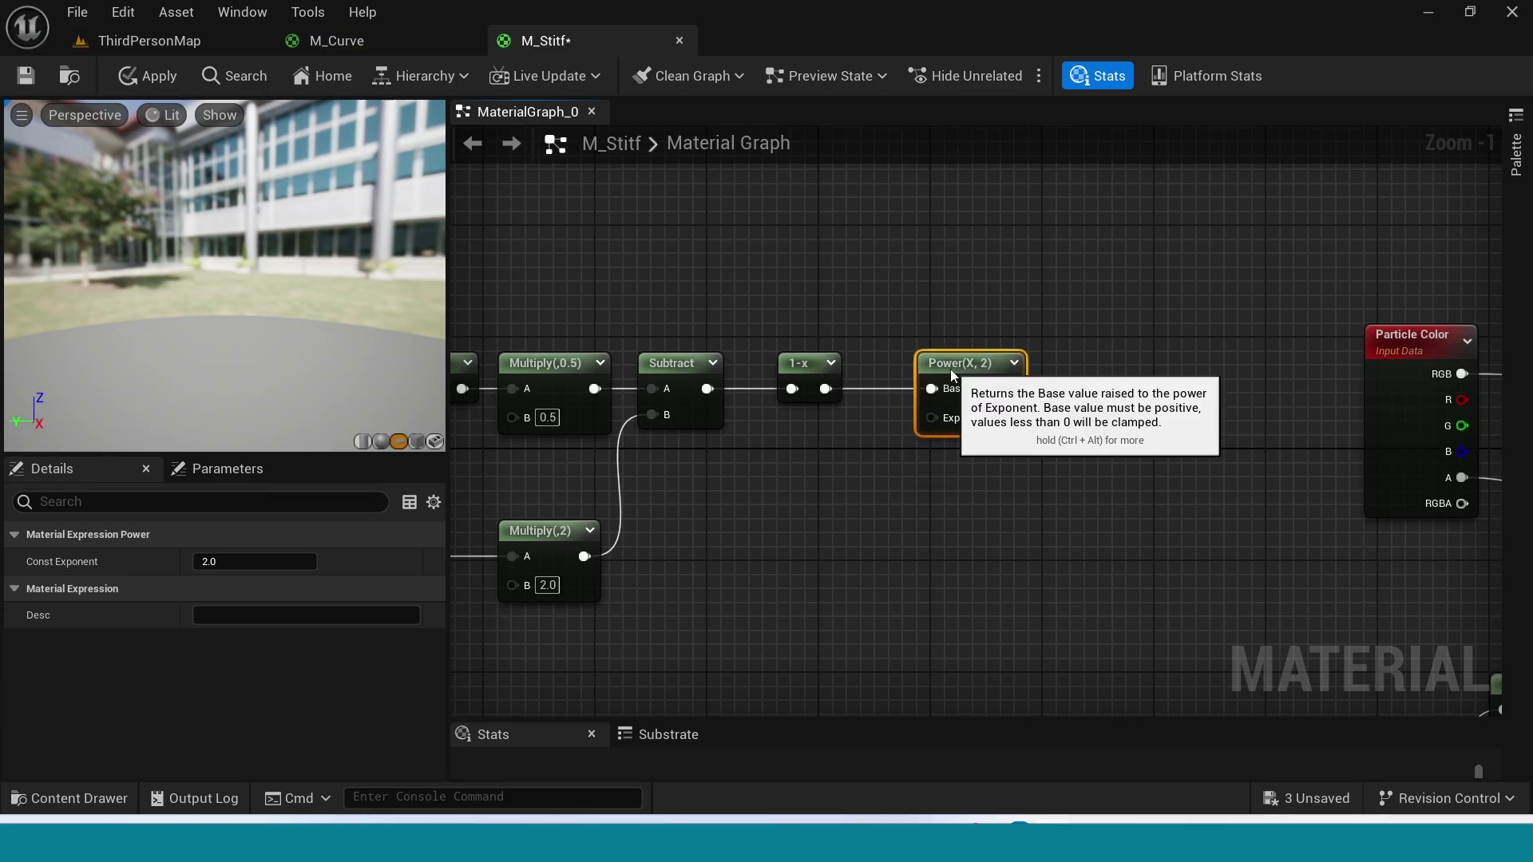
Step: Preview the new Power node and raise its constant exponent to about 8.08
right_click(965, 378)
click(936, 476)
right_click(980, 383)
click(1062, 414)
drag(242, 561, 311, 561)
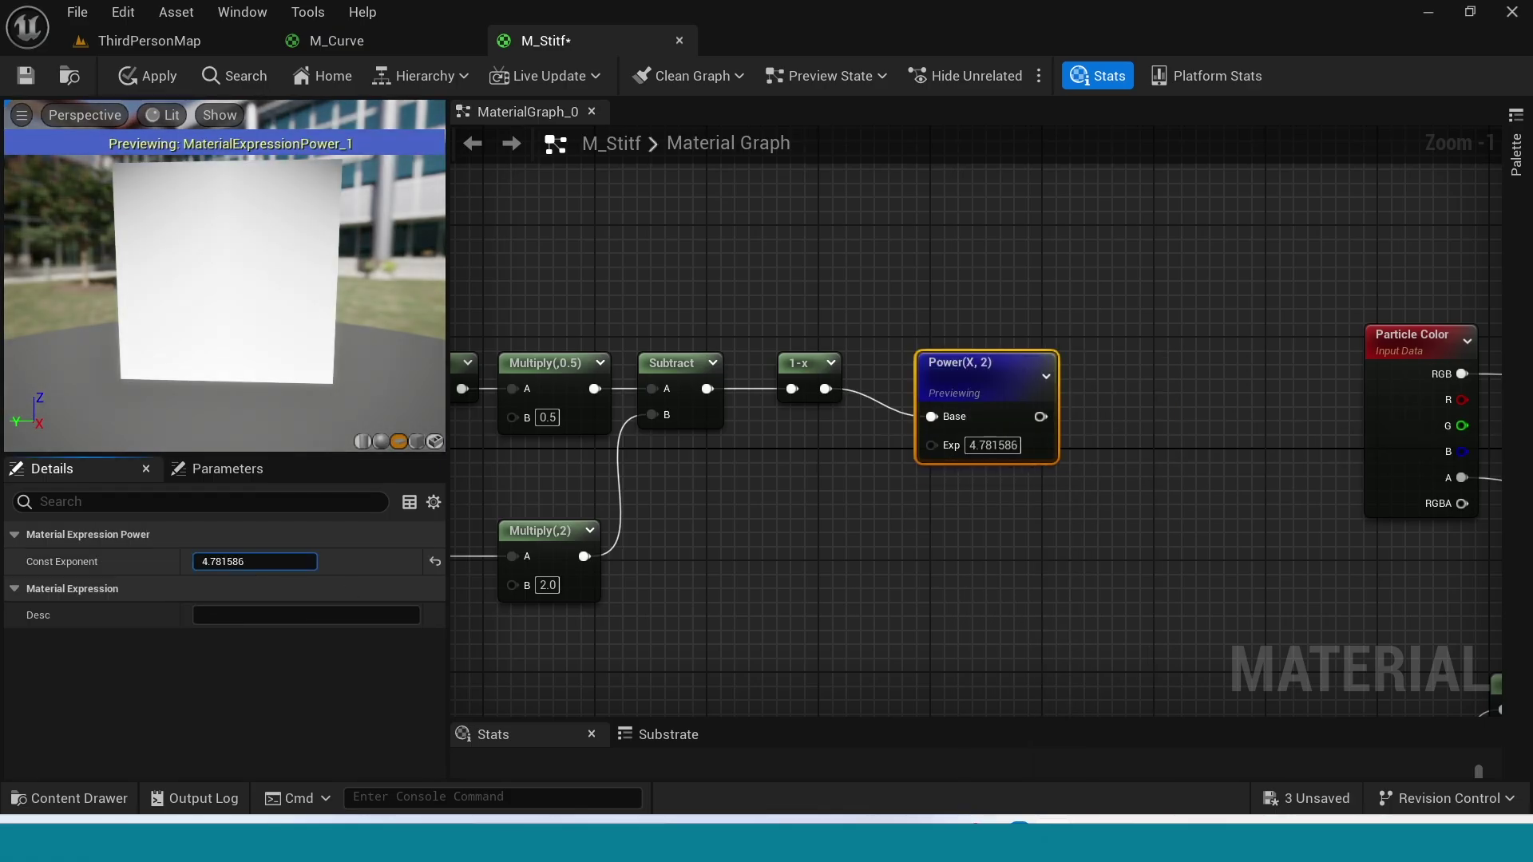
Step: Stop previewing the Power node and add a Saturate node connected to its output
right_drag(717, 575, 841, 572)
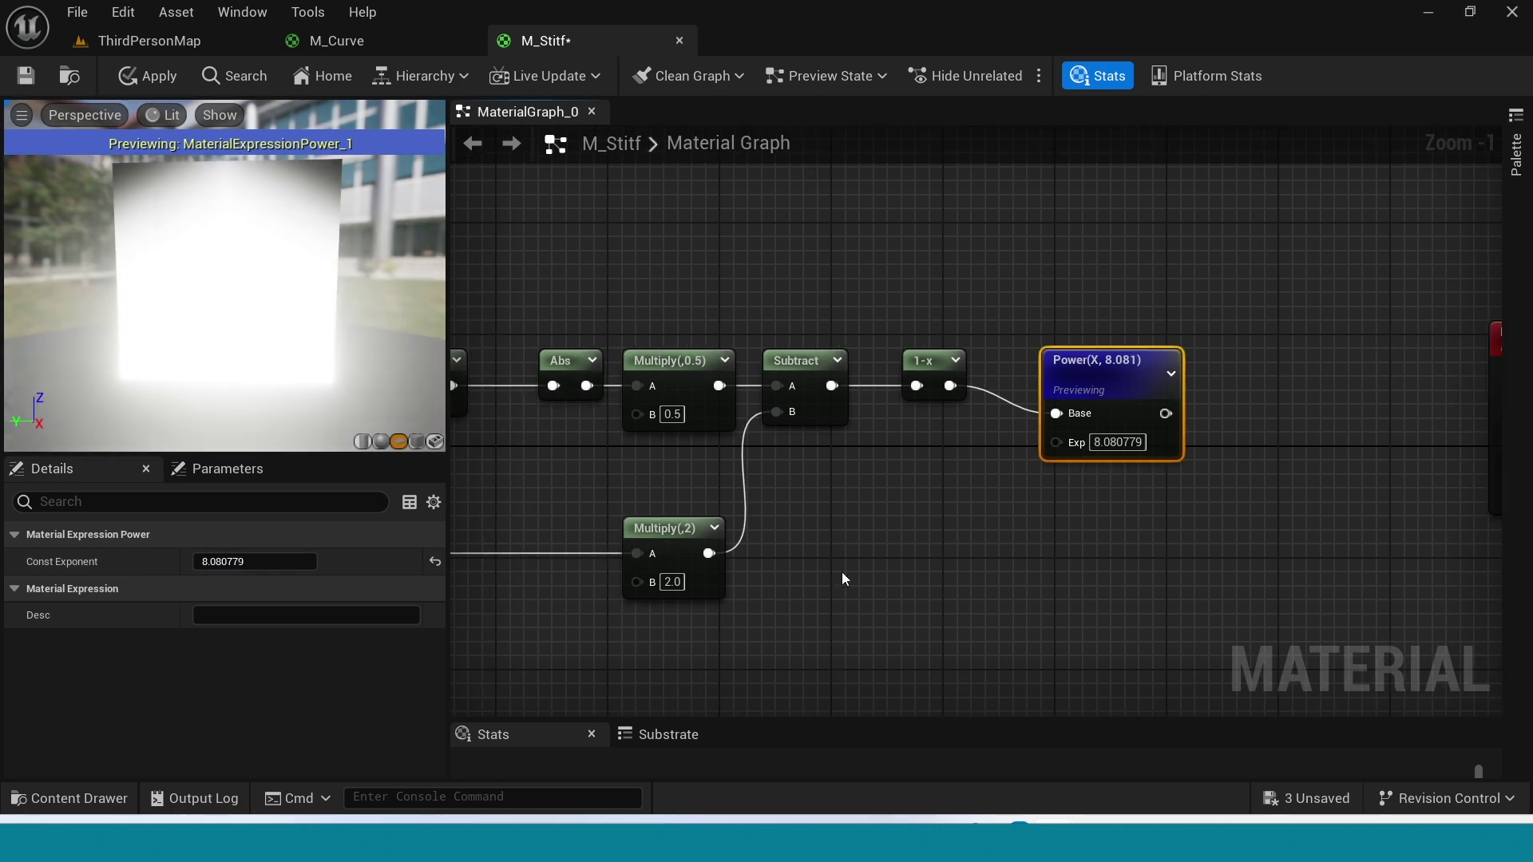
right_drag(1099, 427, 908, 423)
right_click(914, 371)
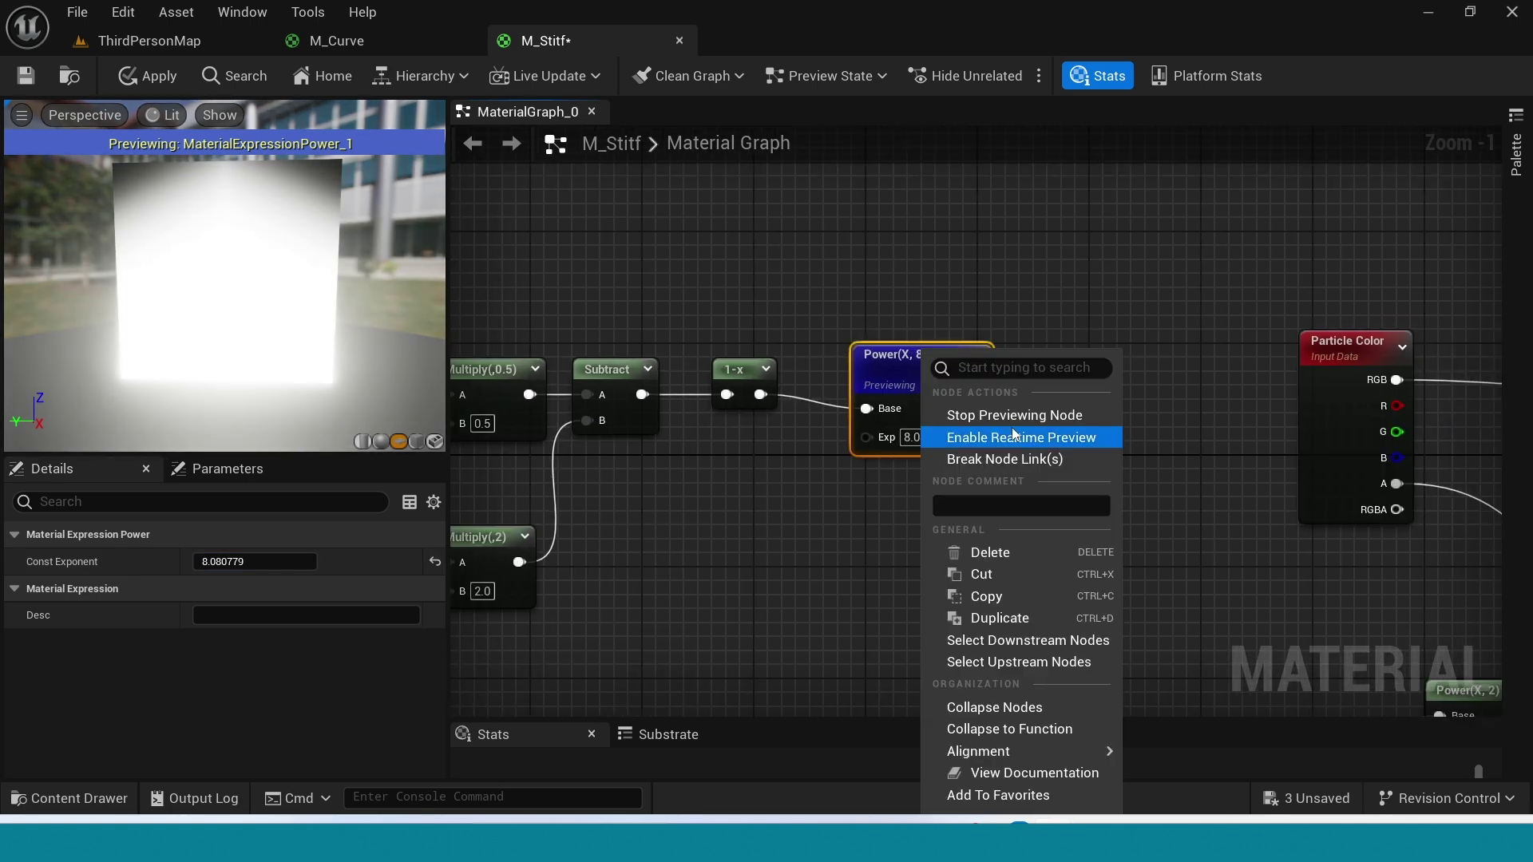
click(982, 414)
drag(974, 390, 1042, 385)
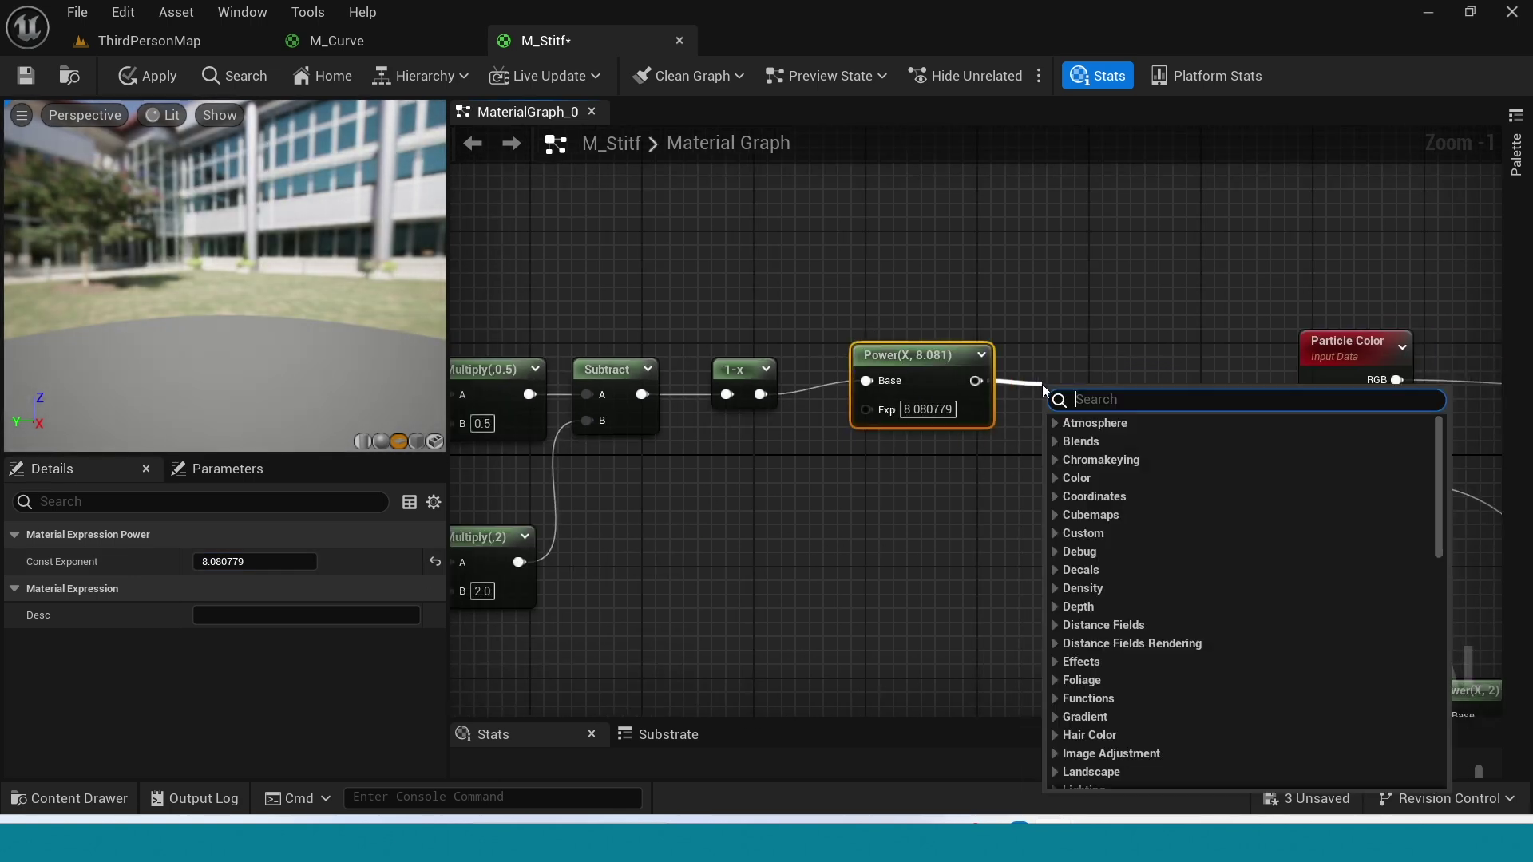
text(satur)
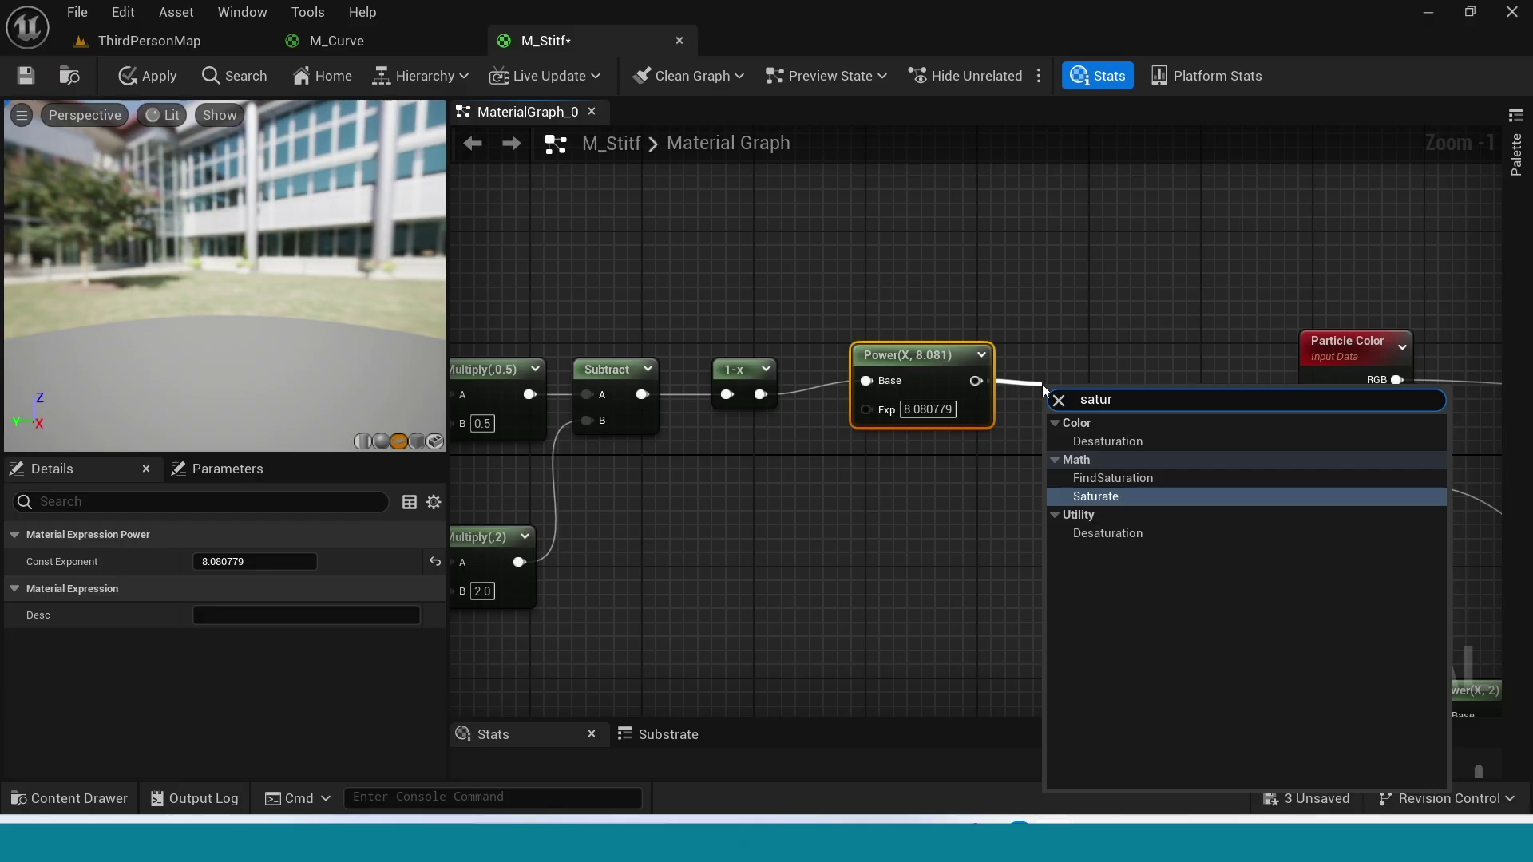
text(ate)
key(Return)
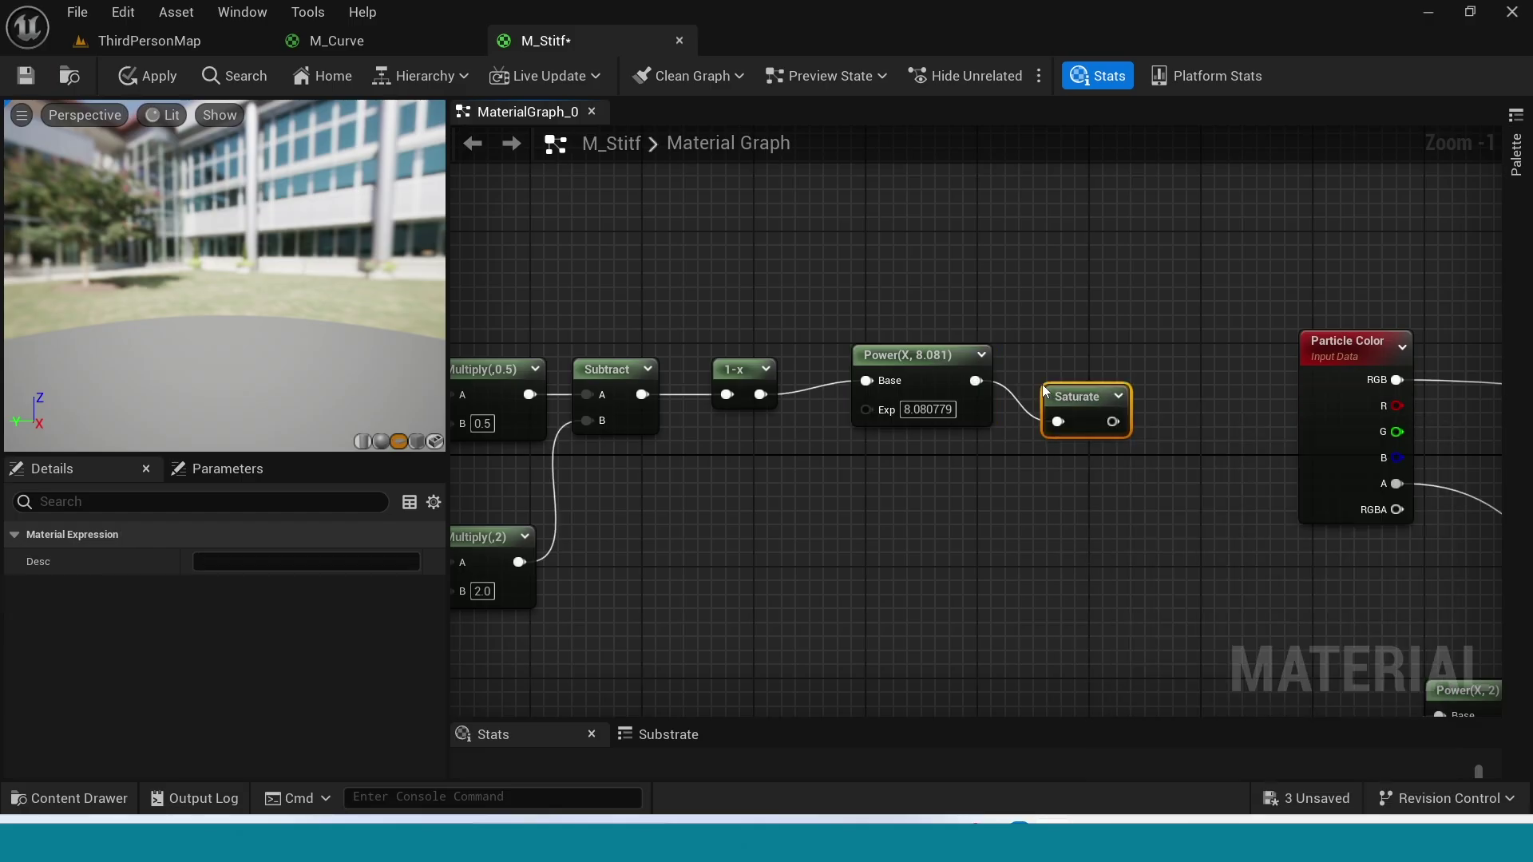
Step: Align Saturate beside the Power node, start previewing it, and set the lower Multiply node's B value to 0.3
drag(1066, 396, 1074, 365)
right_click(1074, 365)
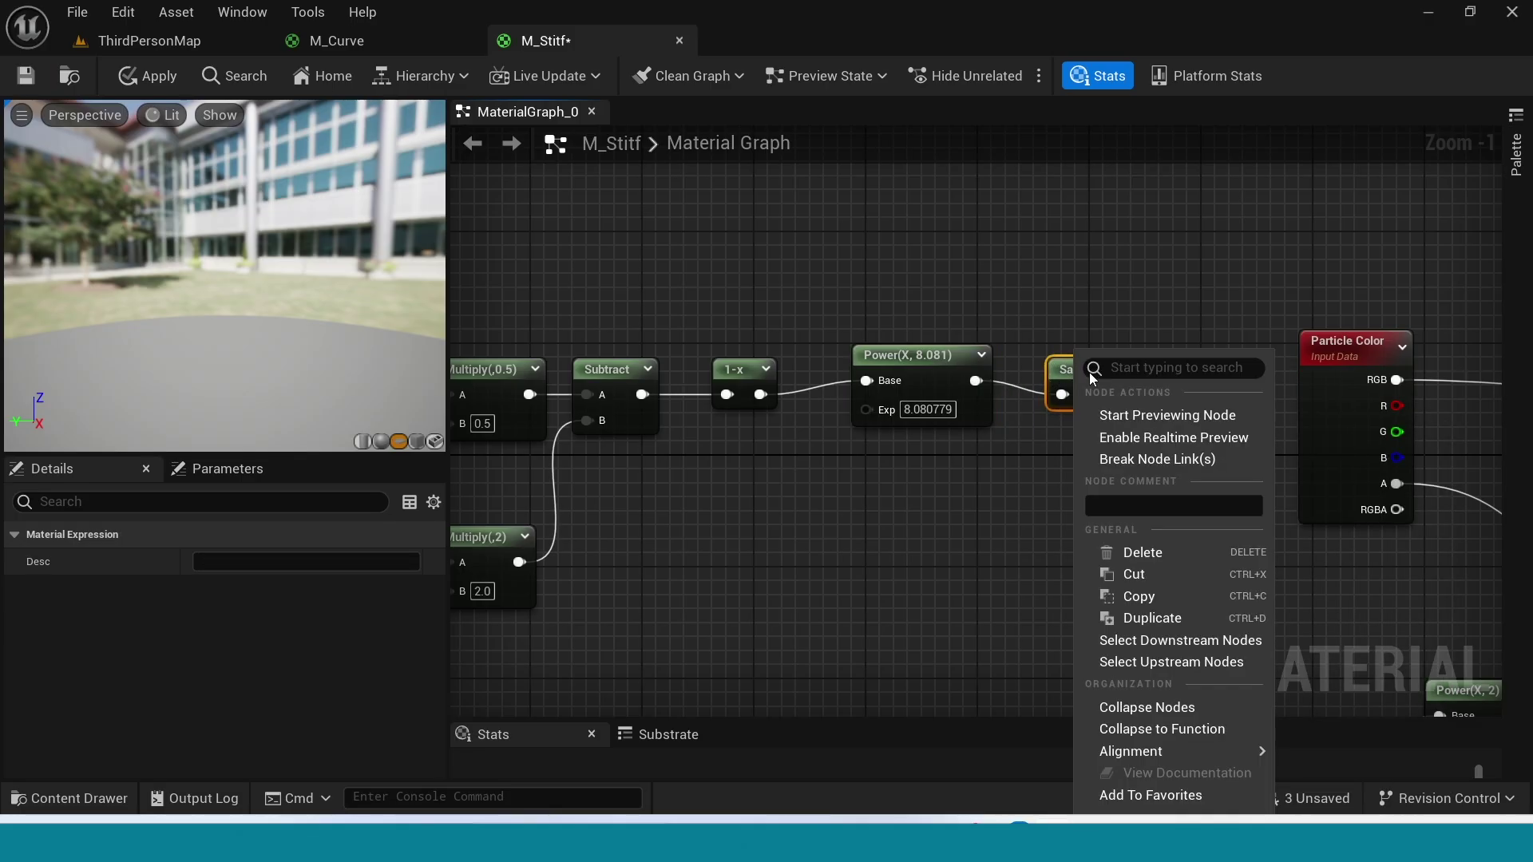
click(1134, 419)
right_drag(639, 576, 942, 483)
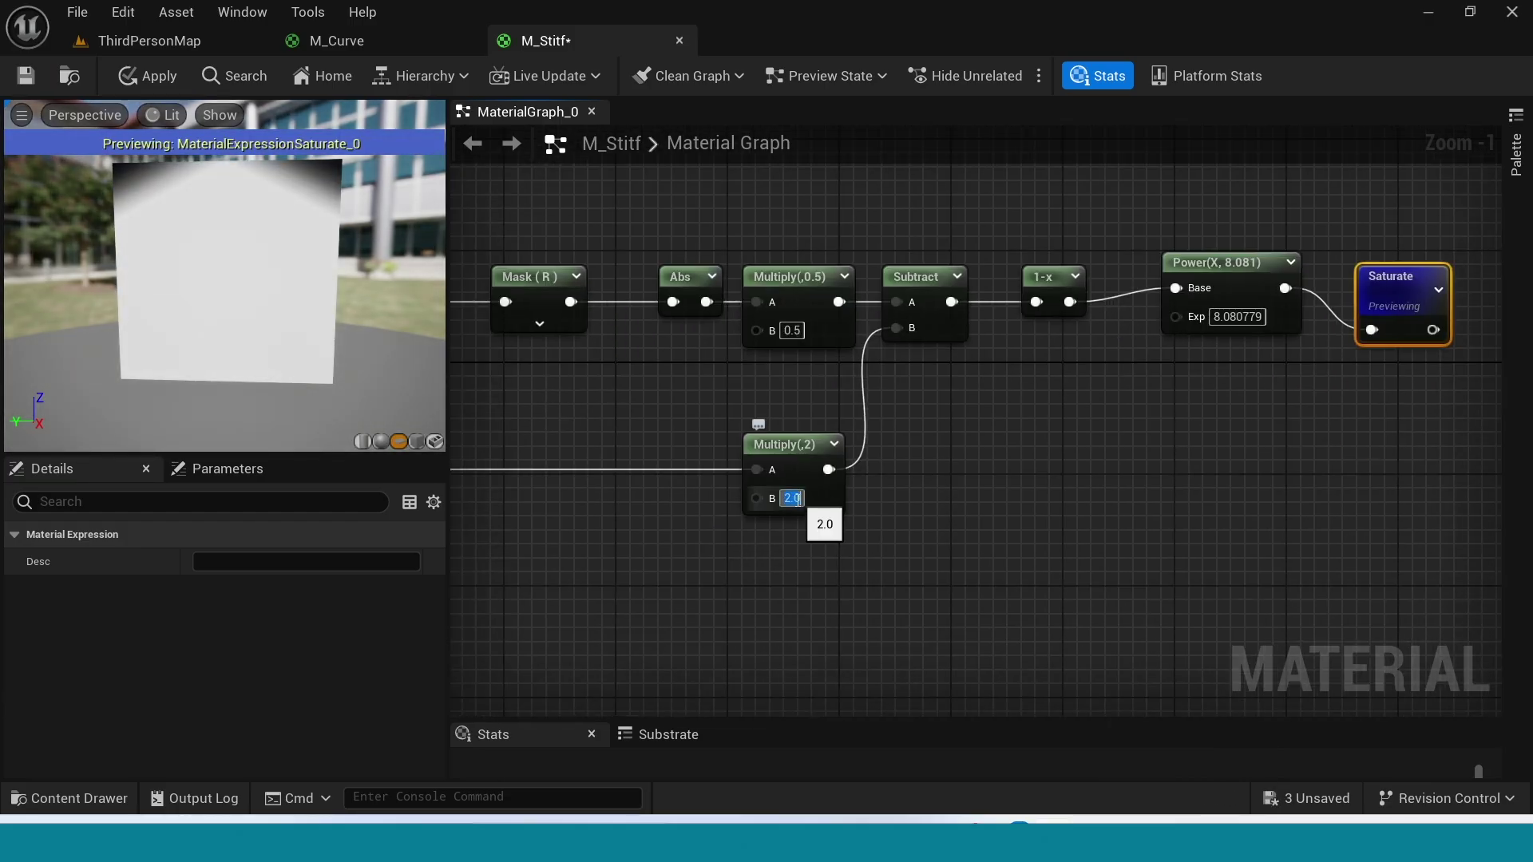
text(.3)
key(Return)
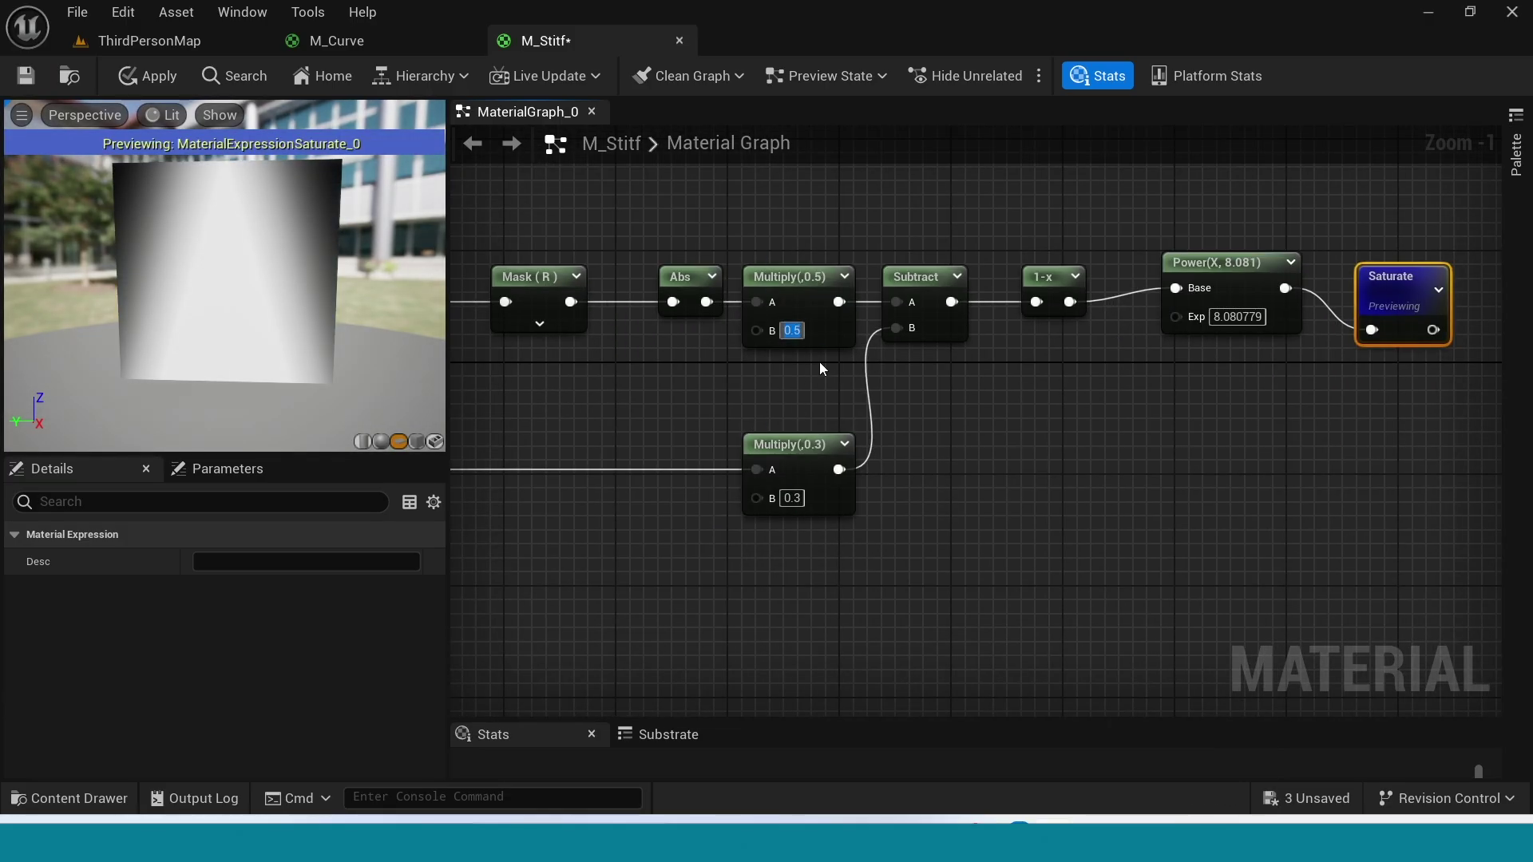
Step: Try 1, 0 and 2 for the upper Multiply node's B value after Abs, and settle on 1
text(1)
key(Return)
text(0)
key(Return)
text(2)
key(Return)
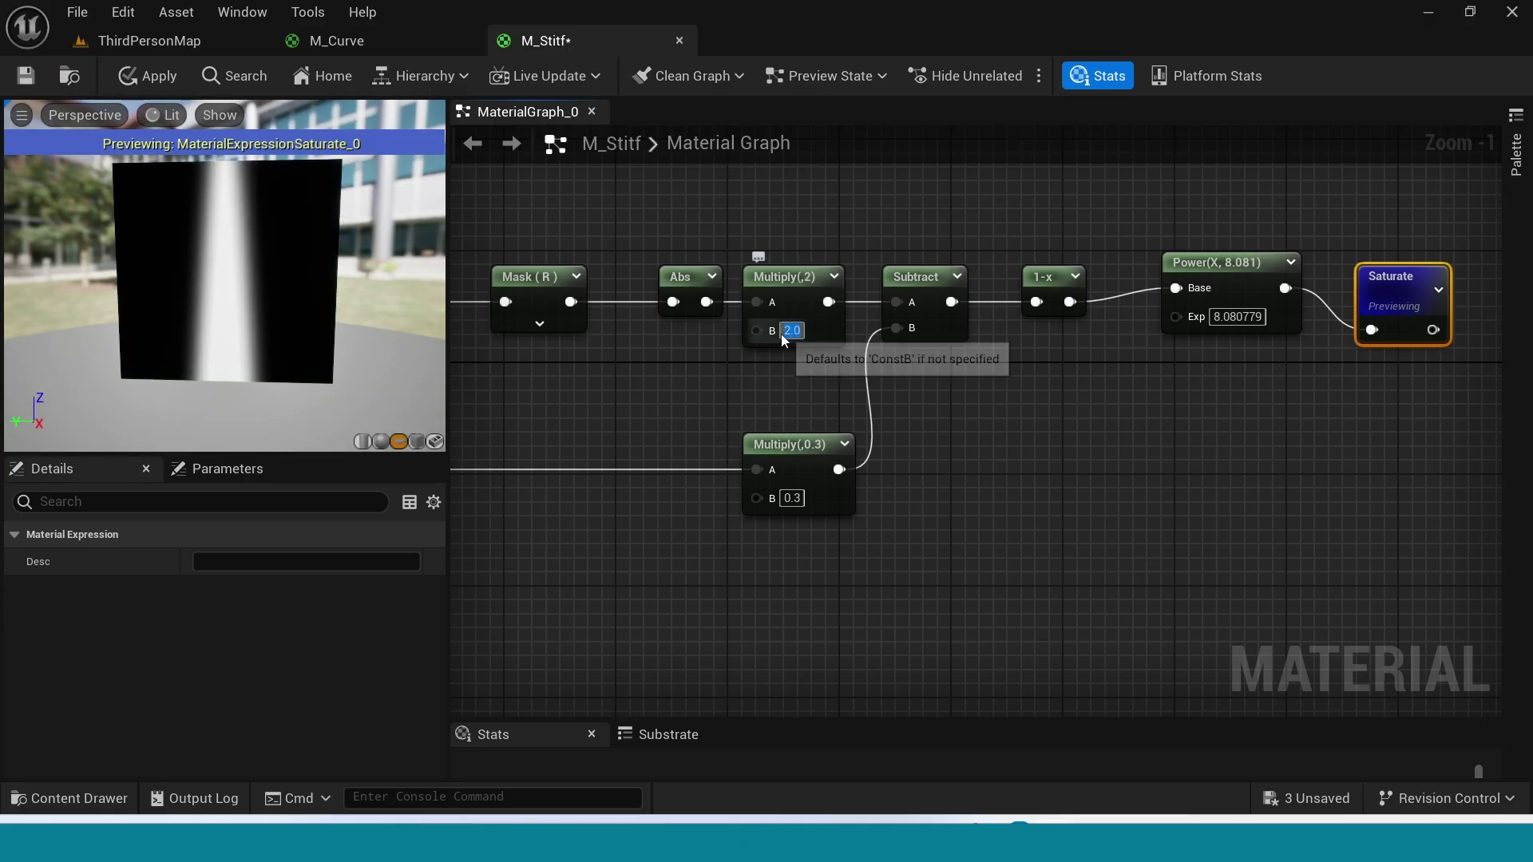
text(1)
key(Return)
Step: Raise the Power node's constant exponent to about 94.18 and stop previewing the Saturate node
click(1237, 316)
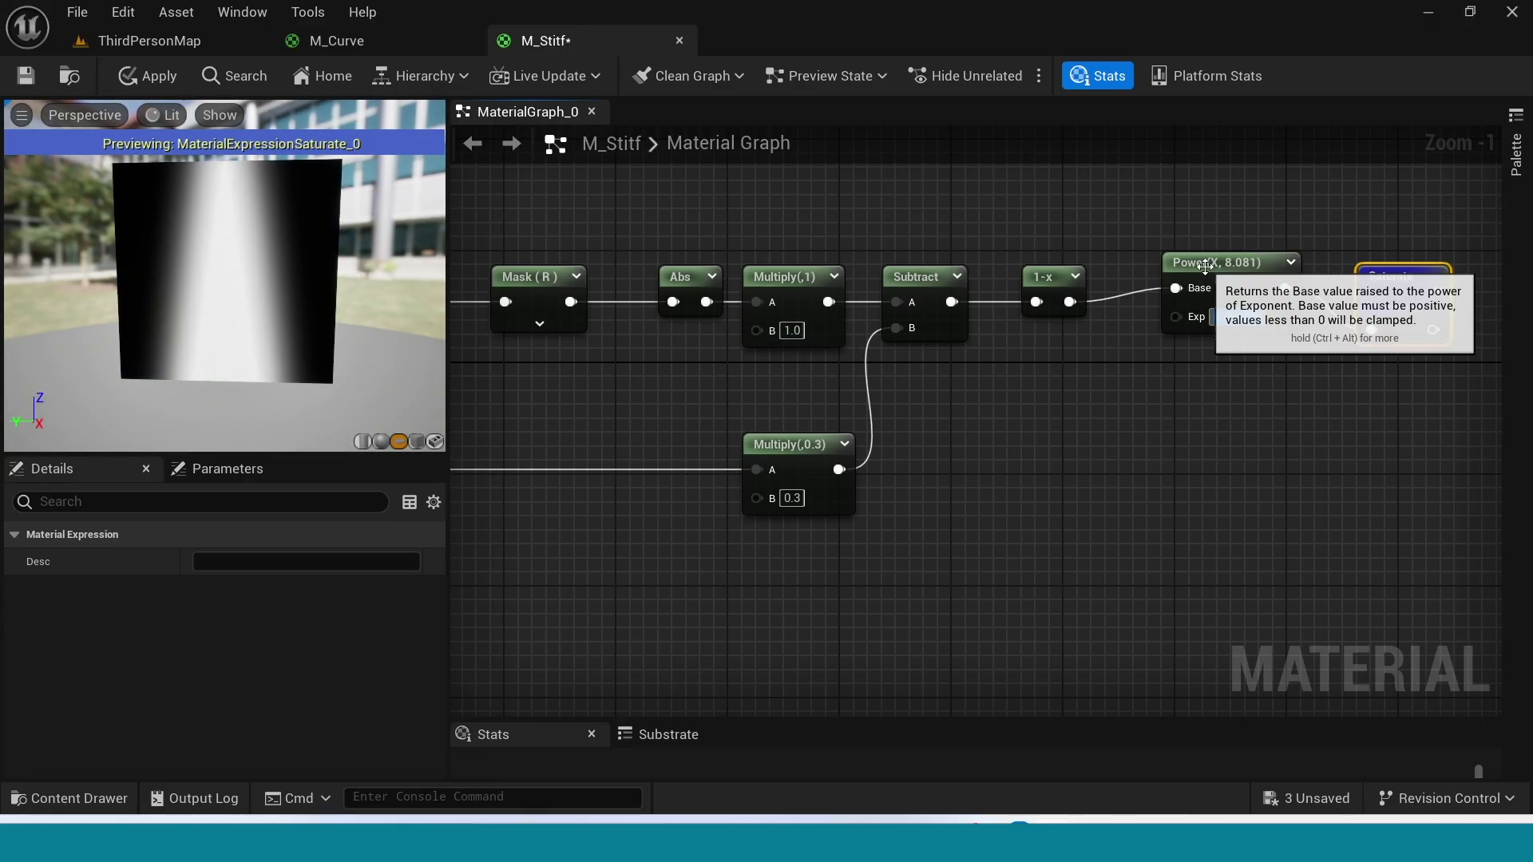
drag(214, 562, 211, 563)
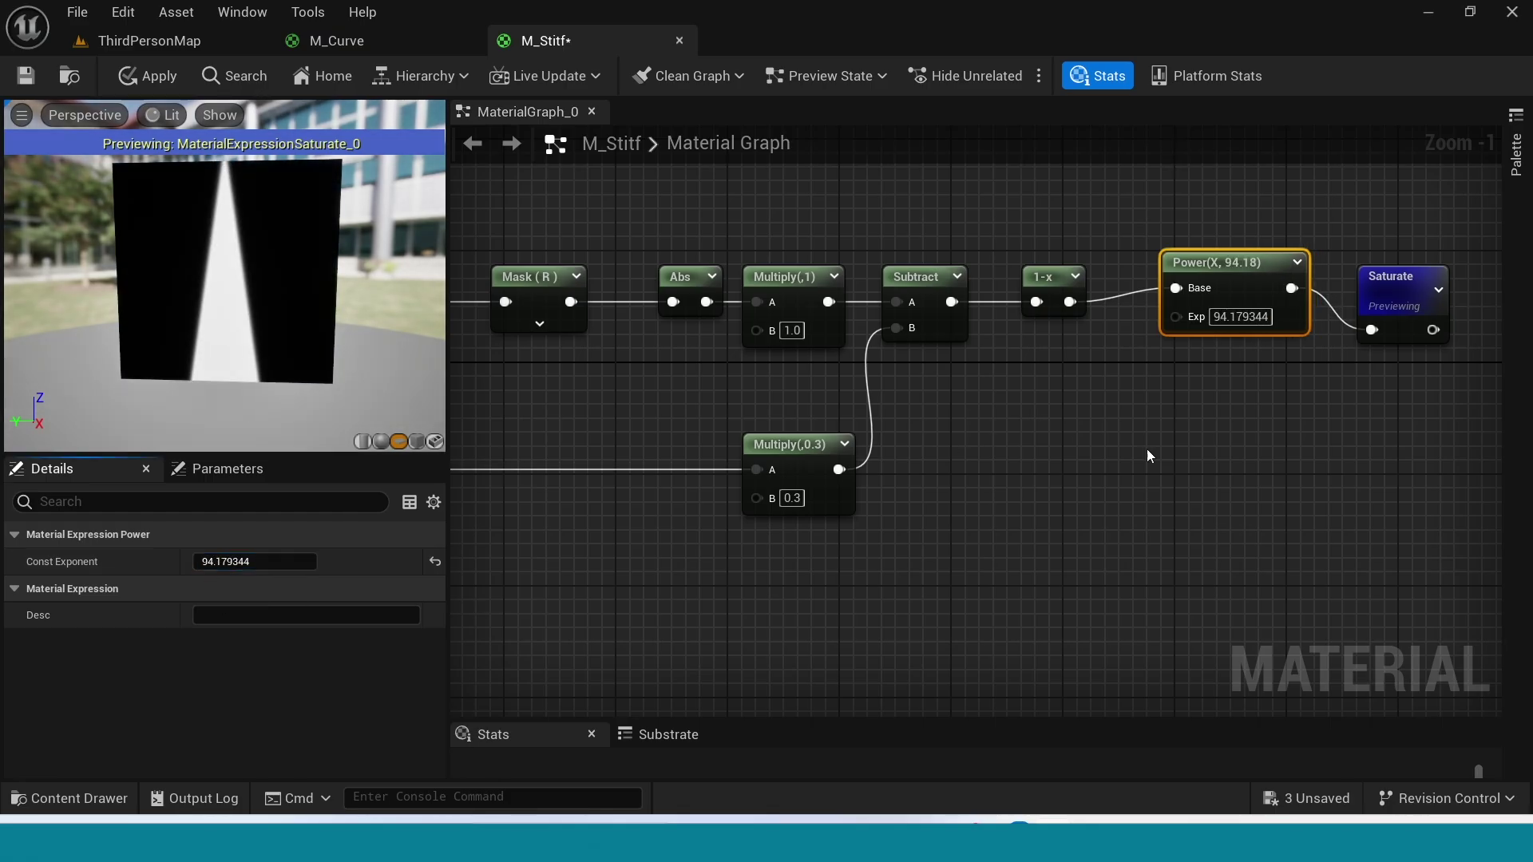
right_drag(1075, 436, 997, 436)
right_click(1295, 292)
click(1342, 356)
Step: Move the whole node group from TexCoord through Saturate down beside the Multiply node that feeds Power(X, 2)
scroll(1144, 436, down, 1)
right_drag(1143, 436, 992, 393)
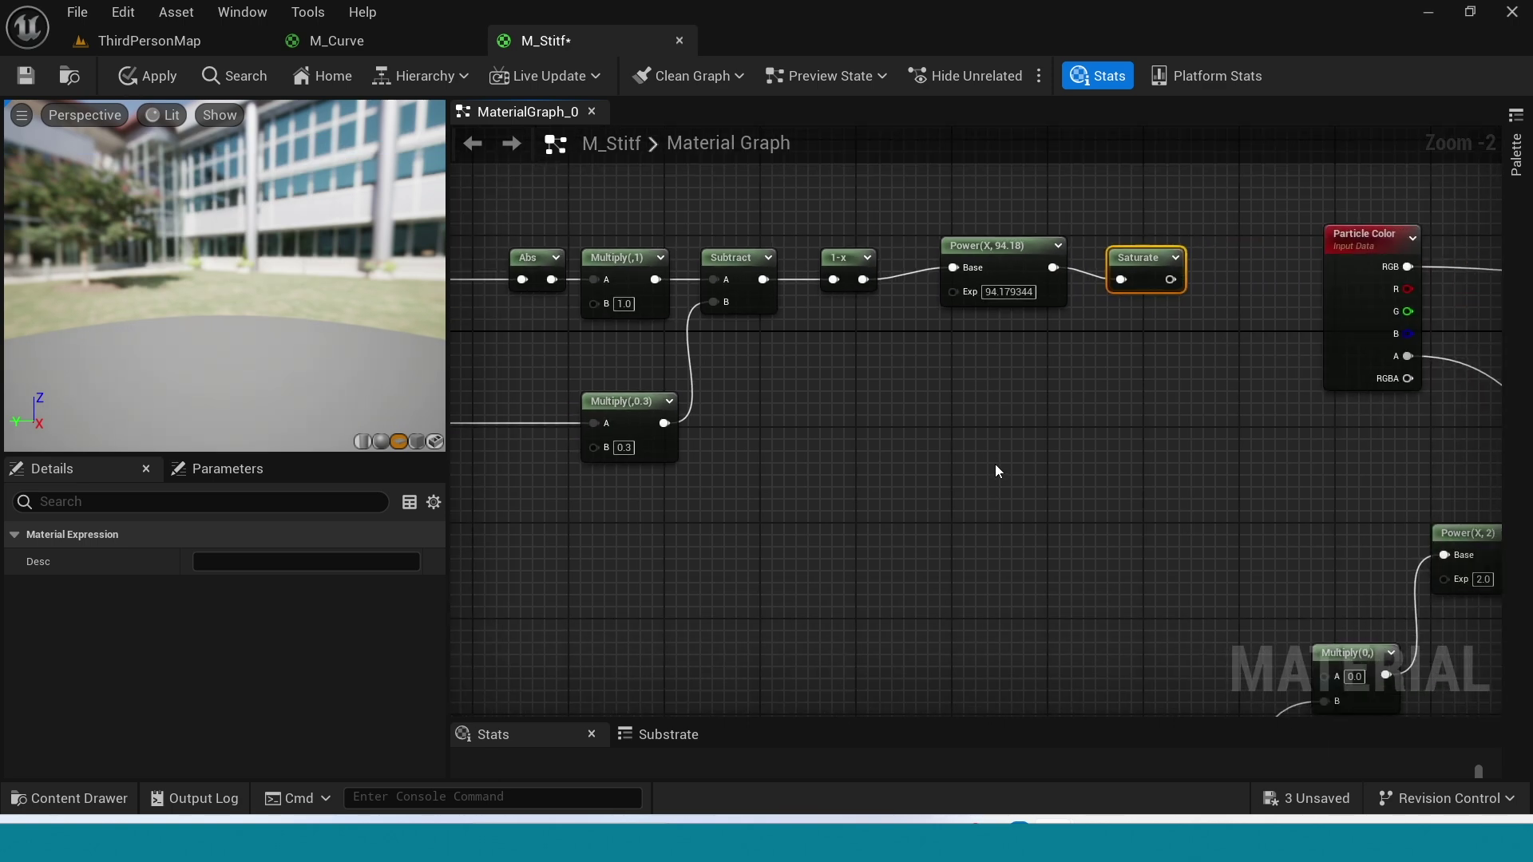
scroll(989, 460, down, 2)
scroll(951, 500, down, 1)
right_drag(951, 501, 1003, 492)
scroll(1003, 492, down, 1)
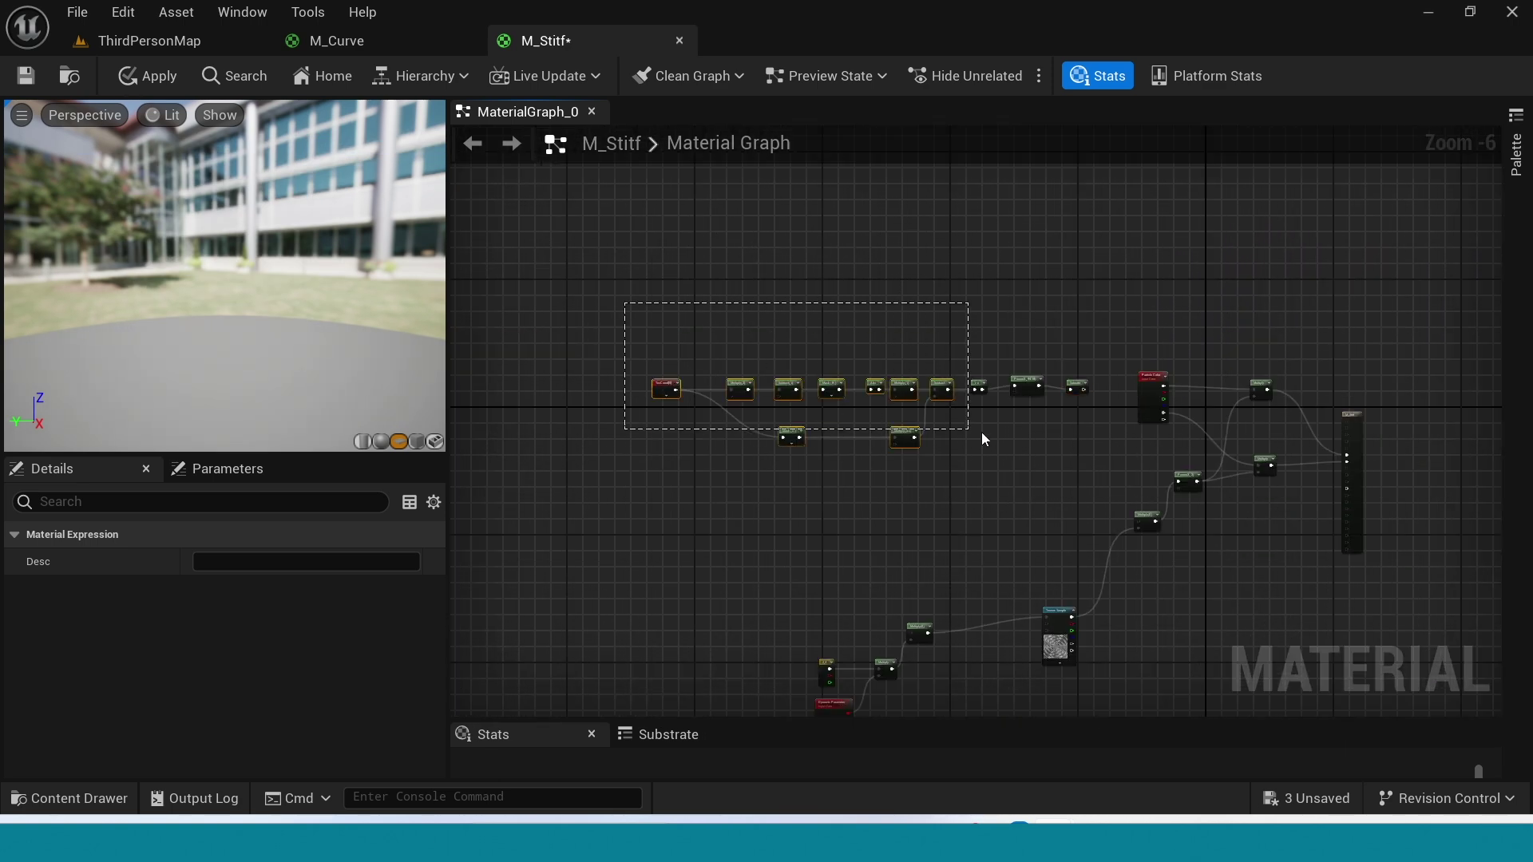
drag(1071, 452, 1069, 455)
scroll(1068, 455, up, 2)
right_drag(1094, 462, 992, 401)
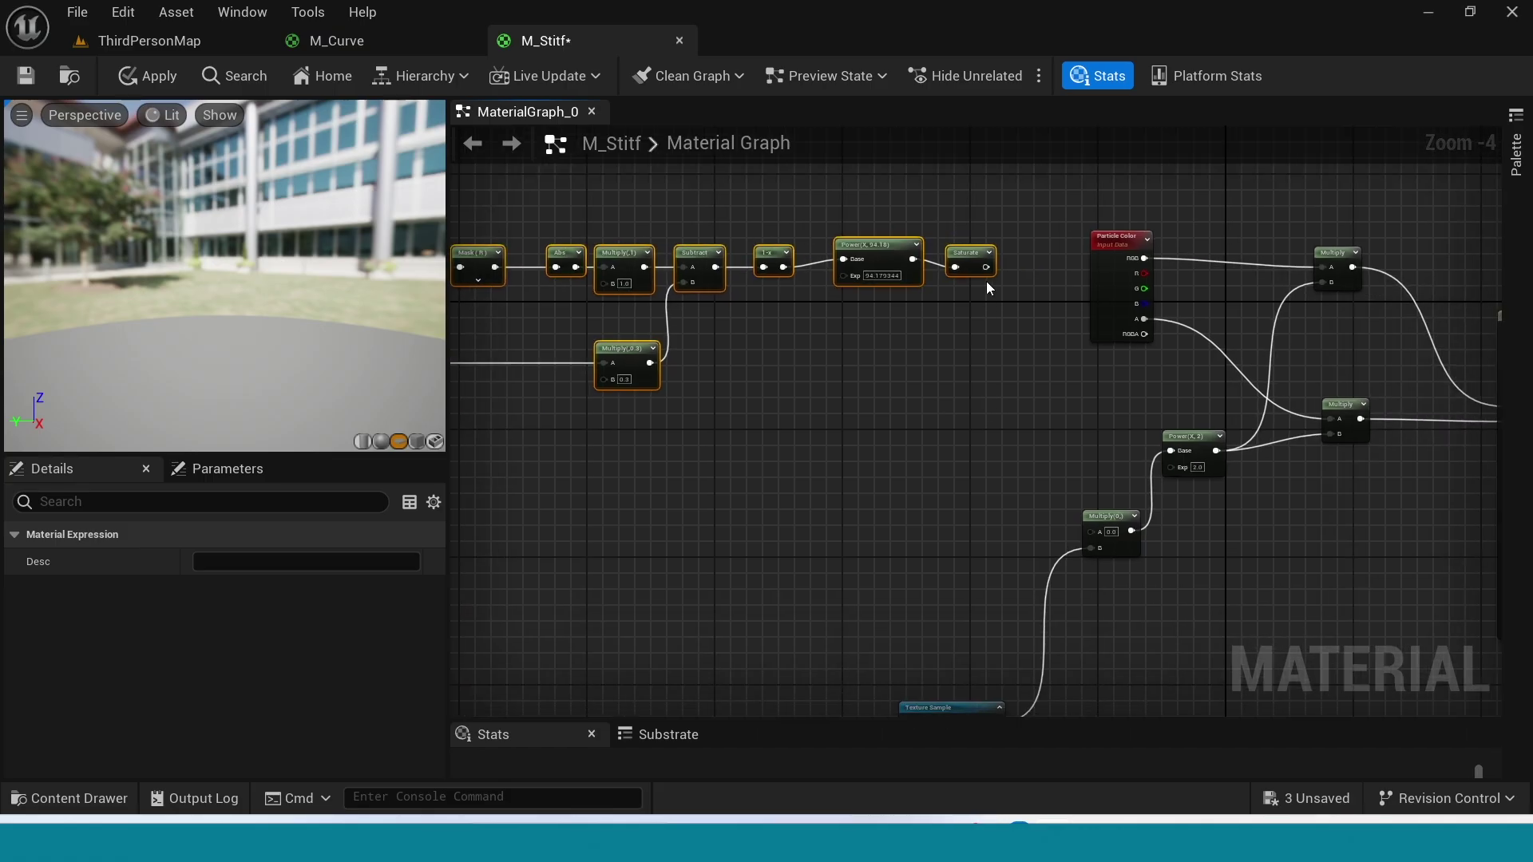
right_drag(964, 276, 951, 500)
scroll(923, 599, up, 3)
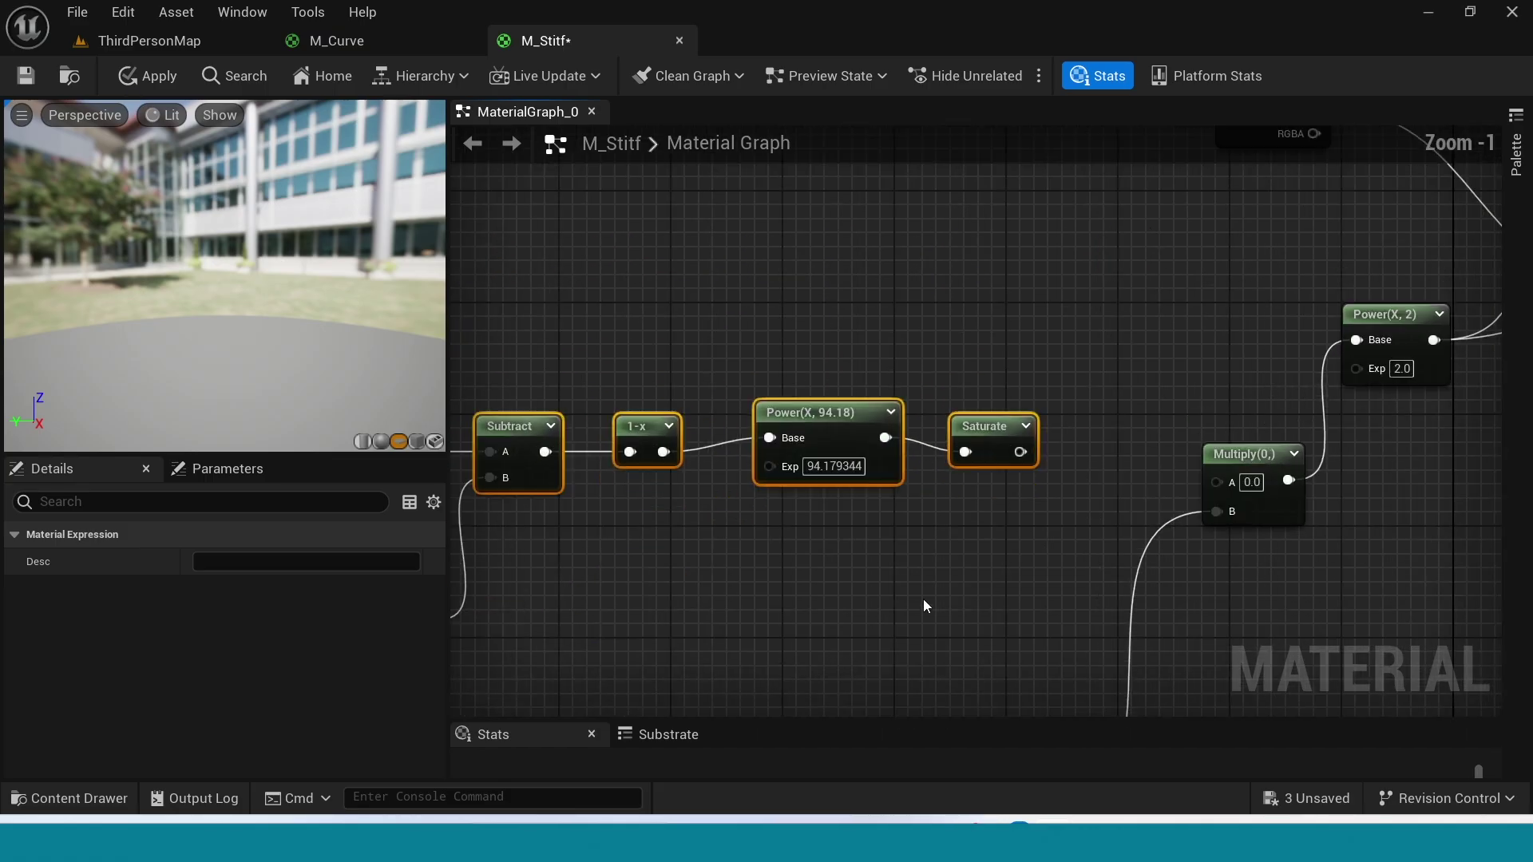
Step: Connect the Saturate output to the A input of the Multiply node that feeds Power(X, 2)
right_drag(962, 599, 898, 428)
click(1018, 390)
drag(956, 283, 1150, 313)
Step: Add an AppendVector node above the Texture Sample and connect the Subtract output to its A input
right_drag(693, 480, 792, 424)
right_click(792, 423)
text(append)
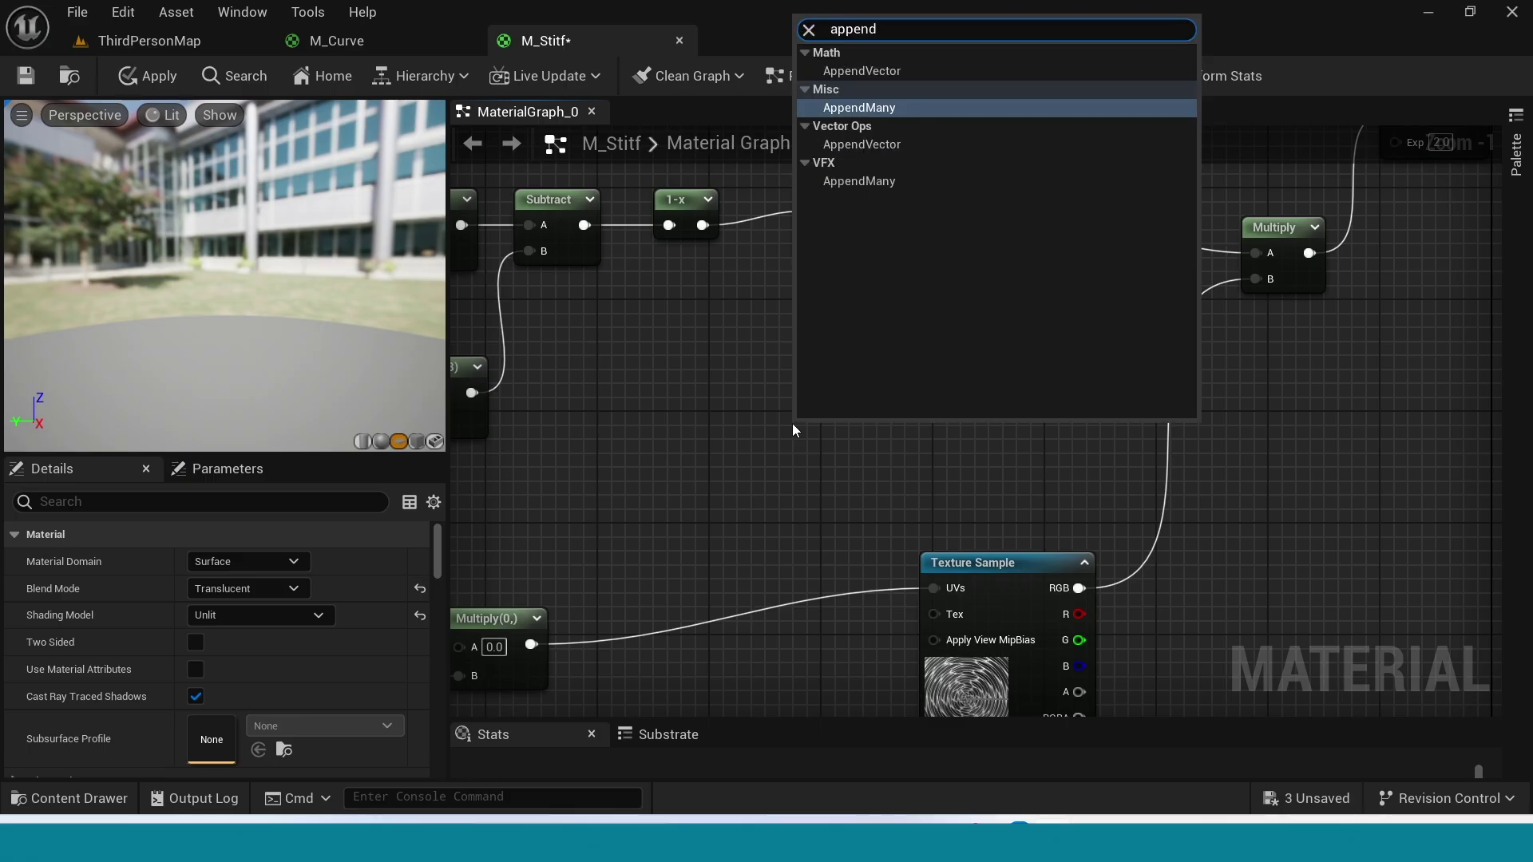
click(926, 71)
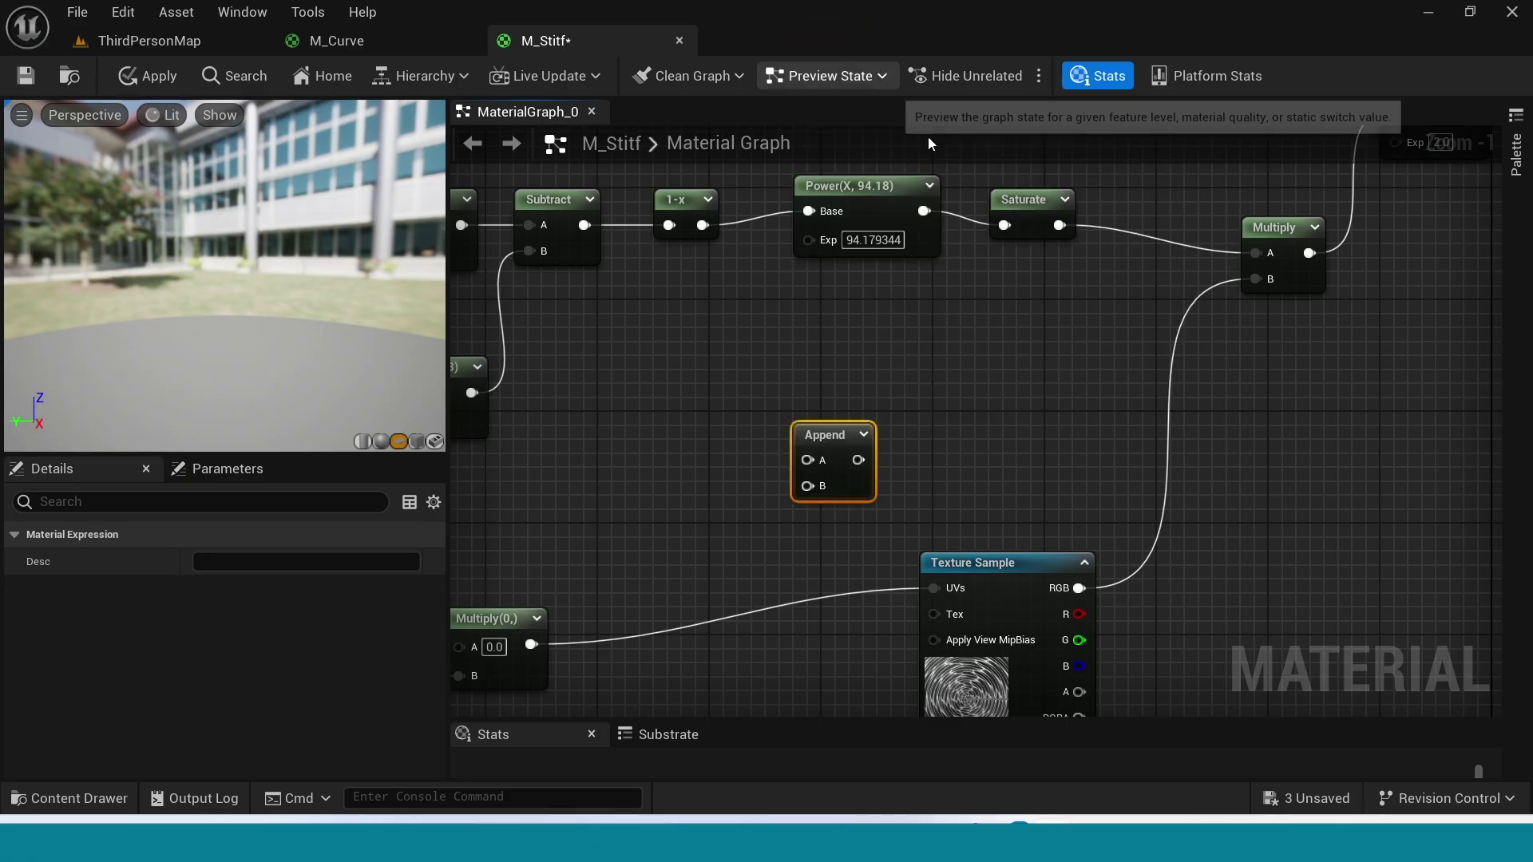
drag(585, 225, 807, 461)
Step: Connect the Mask (G) output to the Append node's B input and route the wire through a reroute point near the mask
right_drag(751, 552, 859, 381)
scroll(802, 385, down, 2)
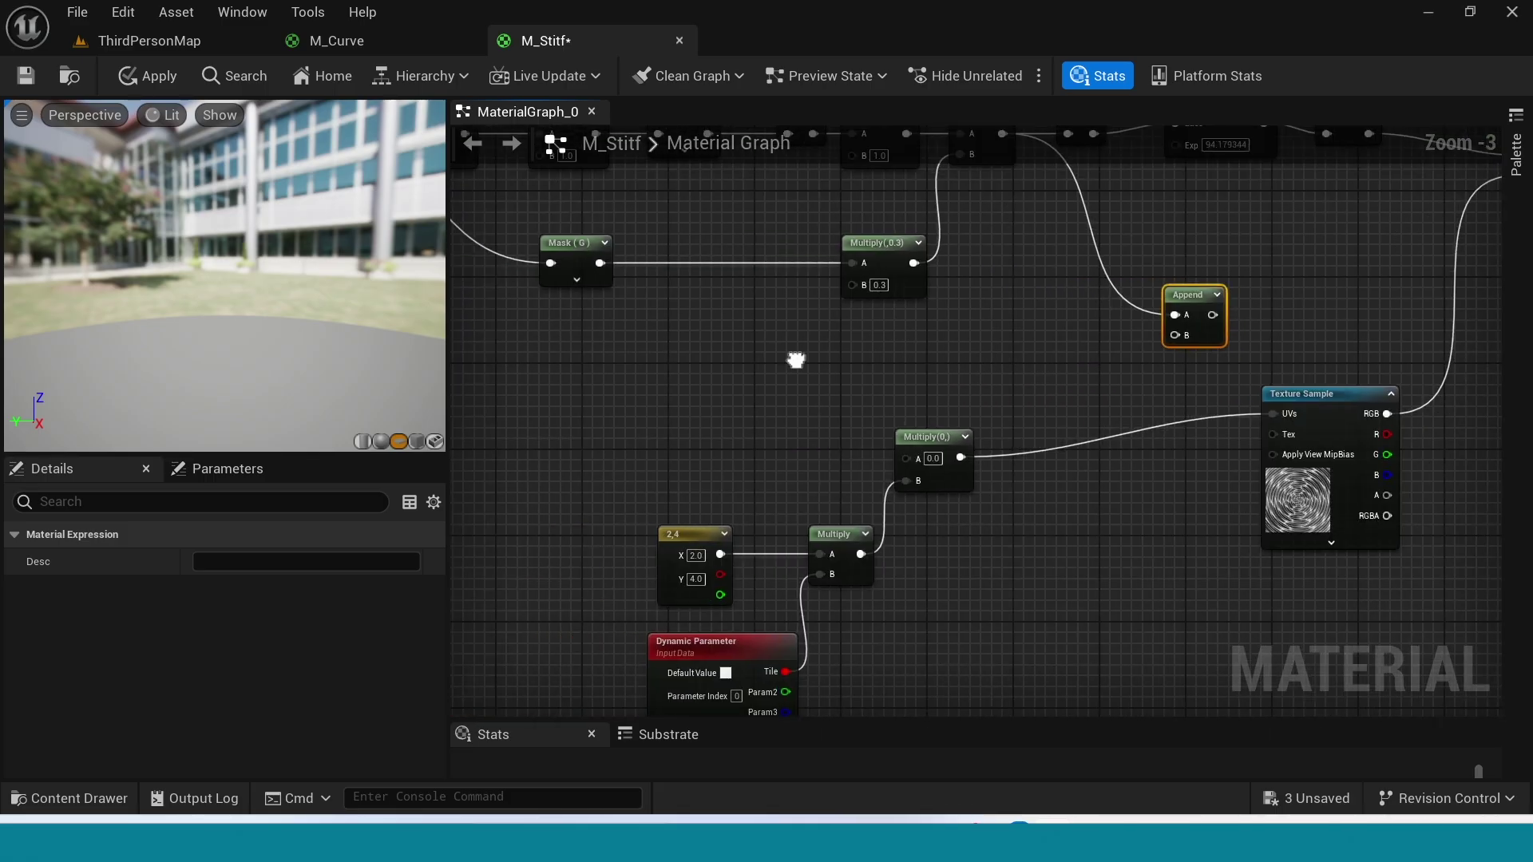
right_drag(773, 357, 815, 369)
drag(764, 287, 1339, 363)
double_click(1116, 336)
drag(819, 392, 807, 381)
scroll(944, 428, up, 1)
right_drag(943, 428, 728, 391)
click(868, 381)
Step: Move the Texture Sample farther out and shift the two-value constant, Dynamic Parameter and tiling Multiply nodes toward it
scroll(965, 349, down, 1)
right_drag(976, 374, 861, 463)
scroll(897, 517, down, 1)
right_drag(1078, 542, 1007, 461)
drag(1062, 409, 1173, 410)
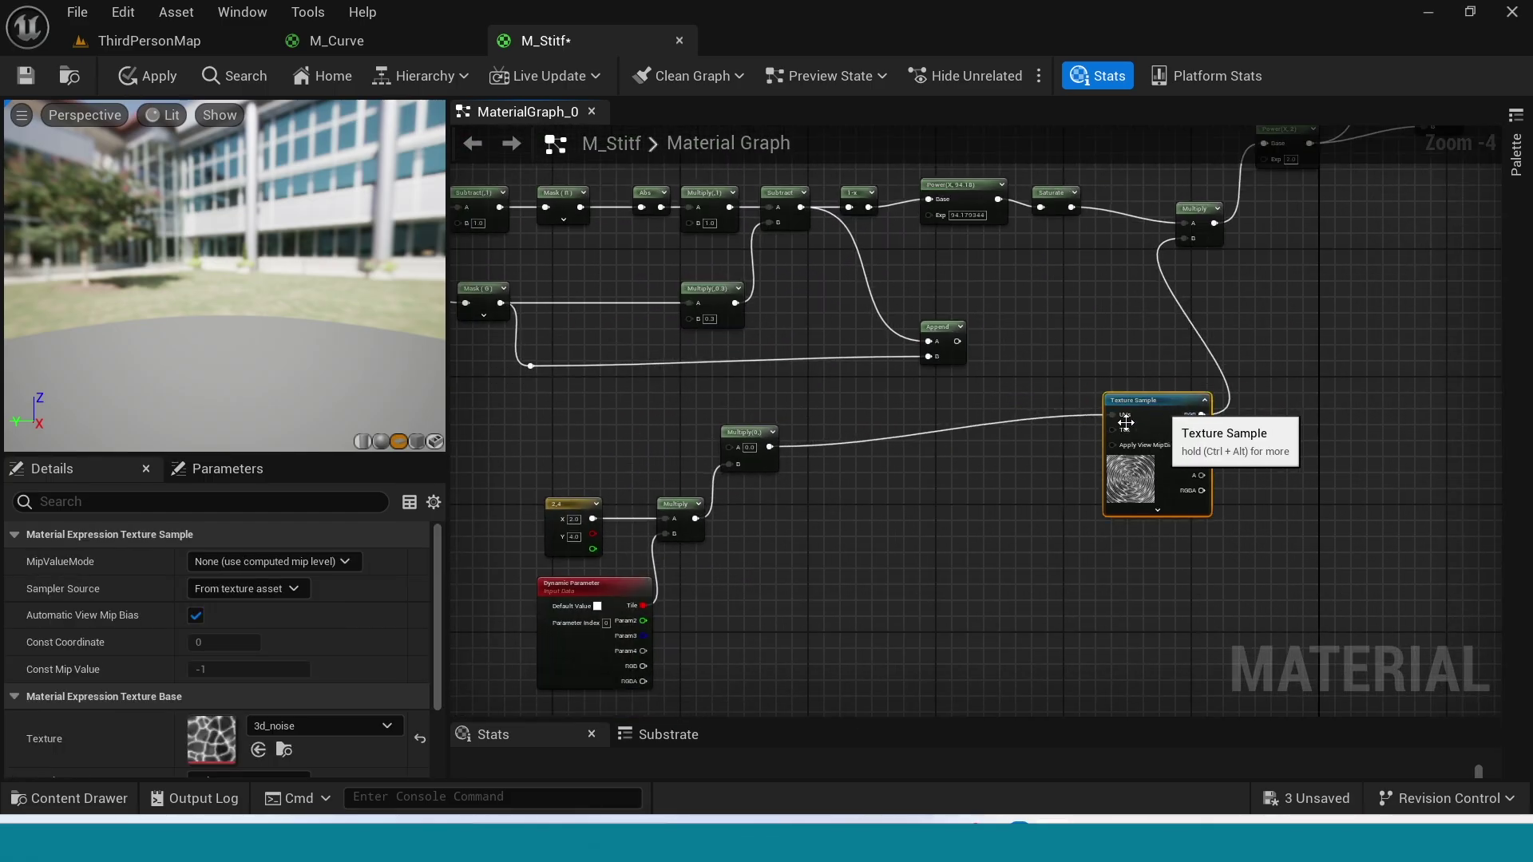
right_drag(550, 499, 591, 451)
drag(559, 411, 786, 591)
drag(784, 396, 1036, 390)
click(1061, 523)
Step: Connect the Append output to the A input of the Multiply node that feeds the Texture Sample's UVs
scroll(1060, 527, up, 3)
right_drag(948, 136, 951, 328)
drag(951, 309, 986, 480)
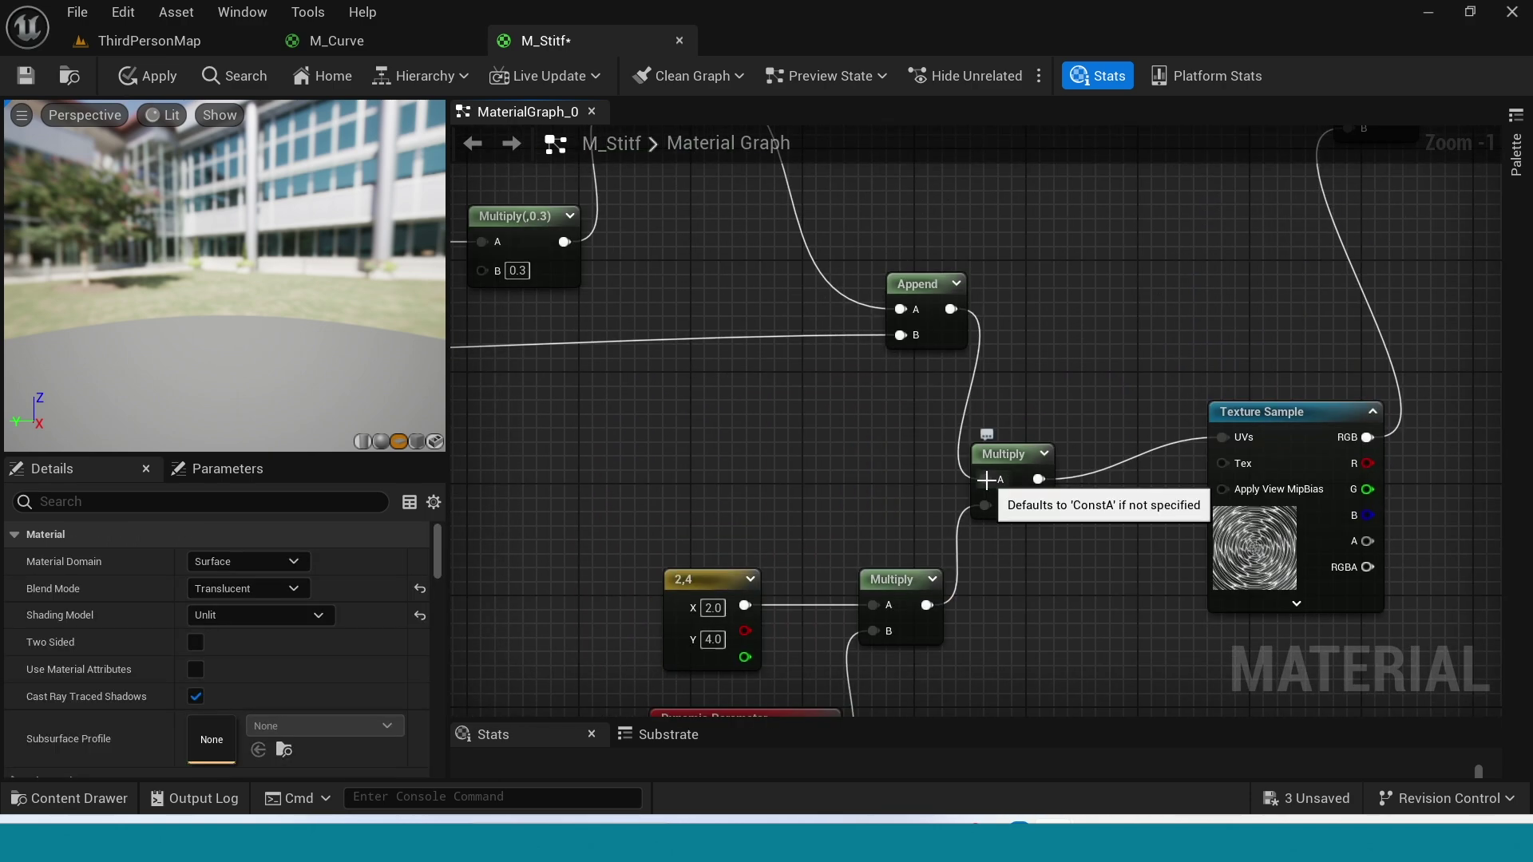
Step: Try X 8 and Y 1 in the two-value tiling constant
right_drag(656, 567, 711, 405)
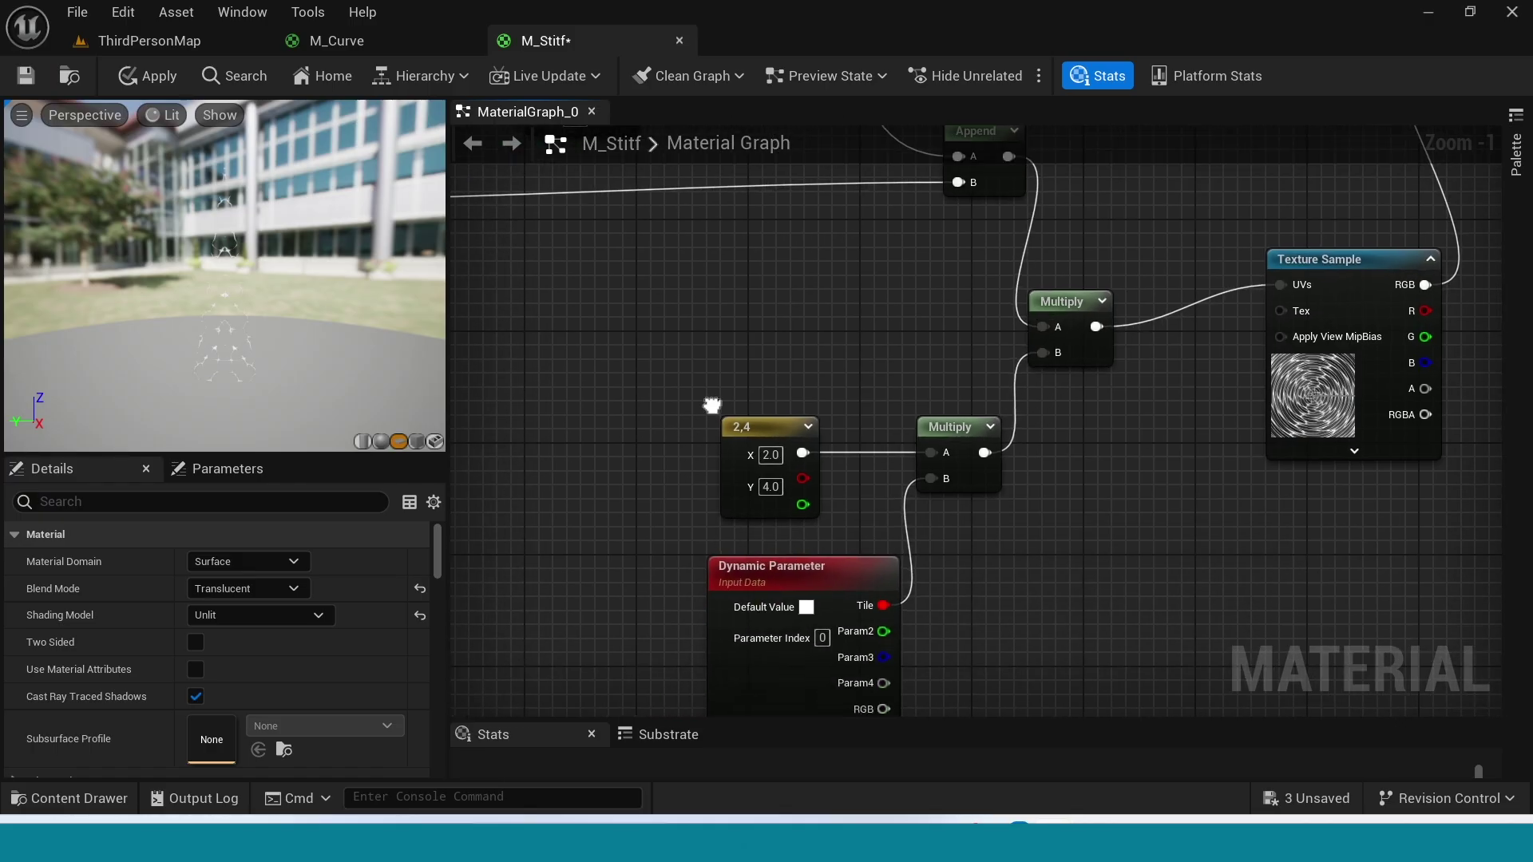
text(8)
key(Tab)
text(1)
key(Return)
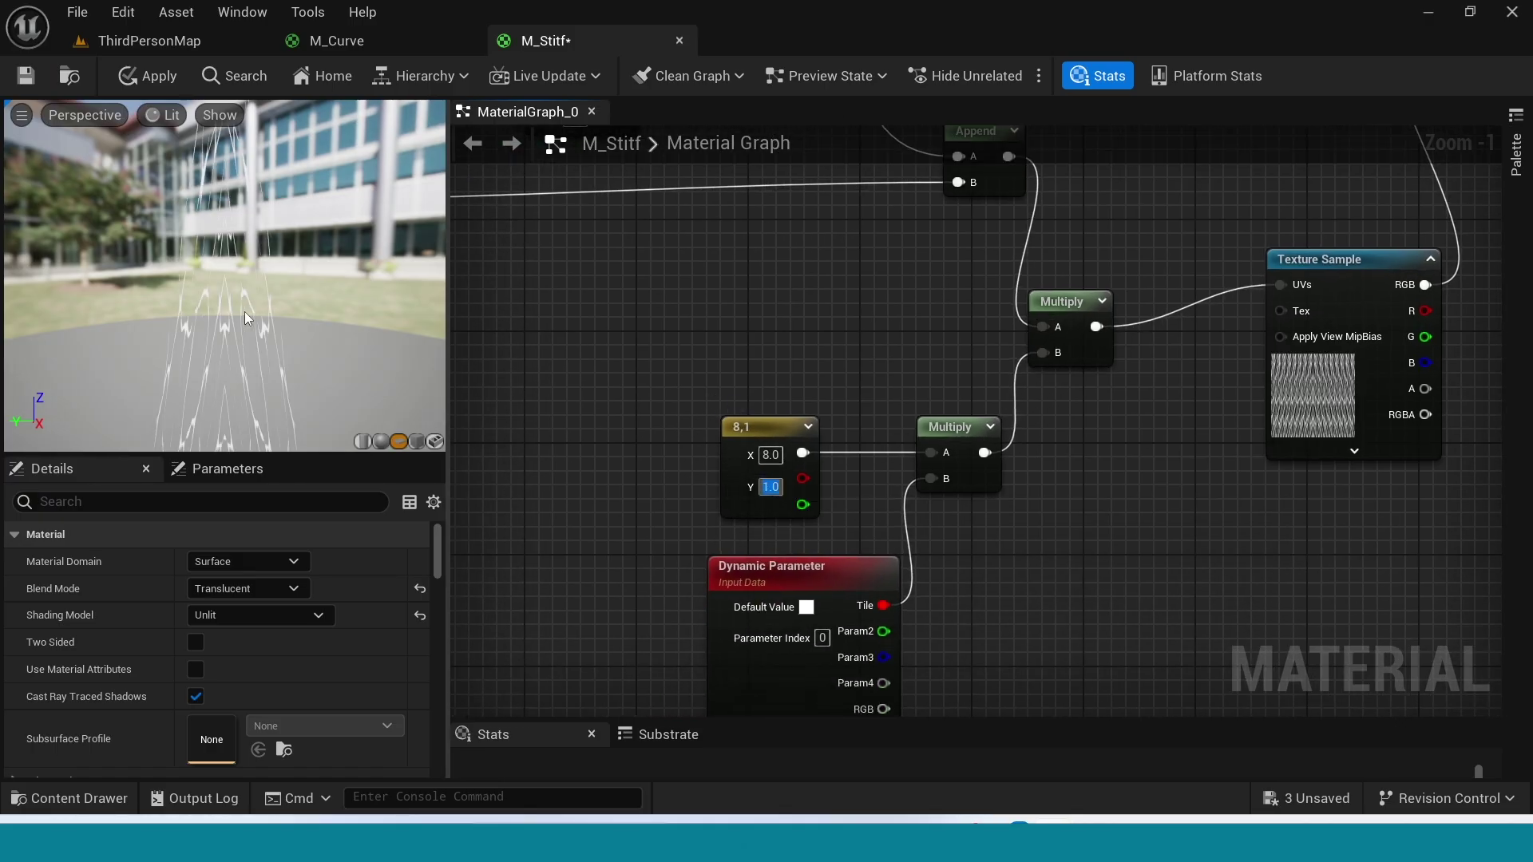
Step: Try X 0.8 with Y 0.5 in the tiling constant, and then X 0.7
scroll(966, 623, up, 1)
click(736, 430)
text(0)
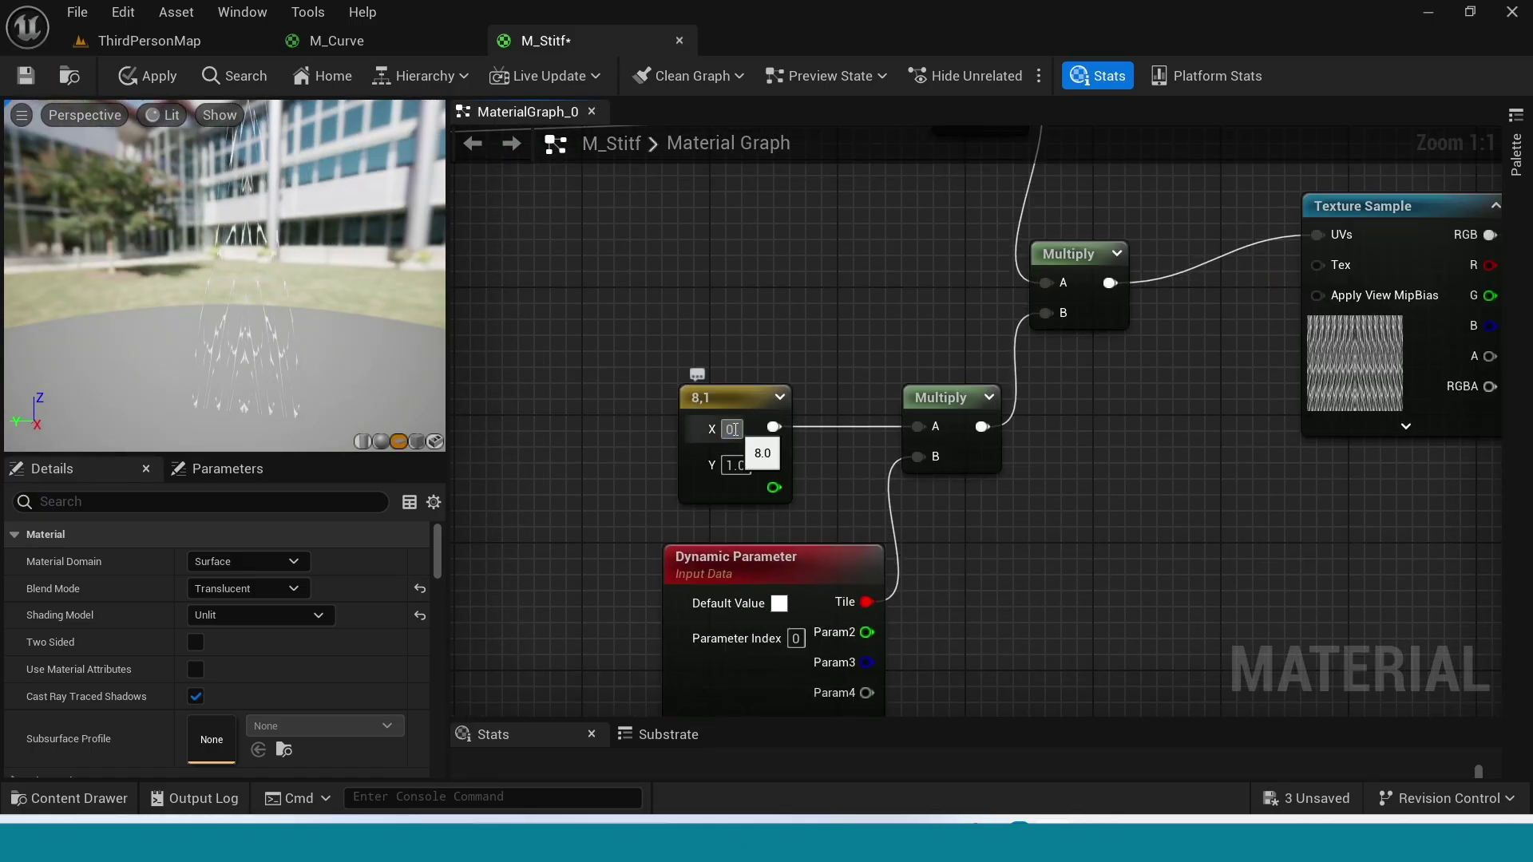
text(.8)
key(Return)
click(736, 465)
text(0.5)
key(Return)
drag(349, 320, 342, 357)
click(730, 430)
text(0.7)
key(Return)
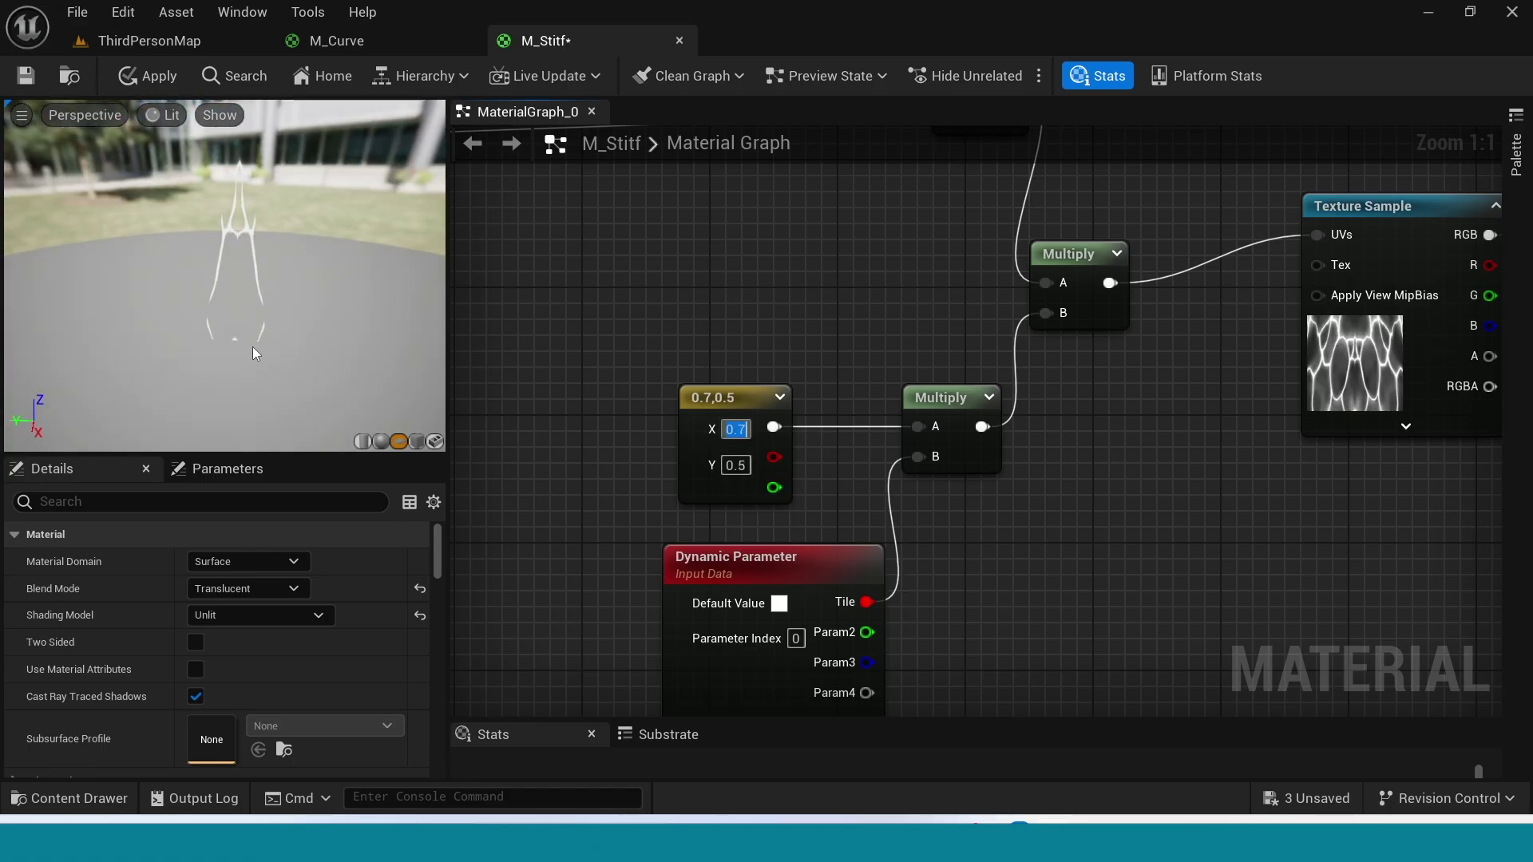
Step: Try 1 for the tiling constant's X value, and settle on 2
scroll(752, 438, down, 1)
text(1)
key(Return)
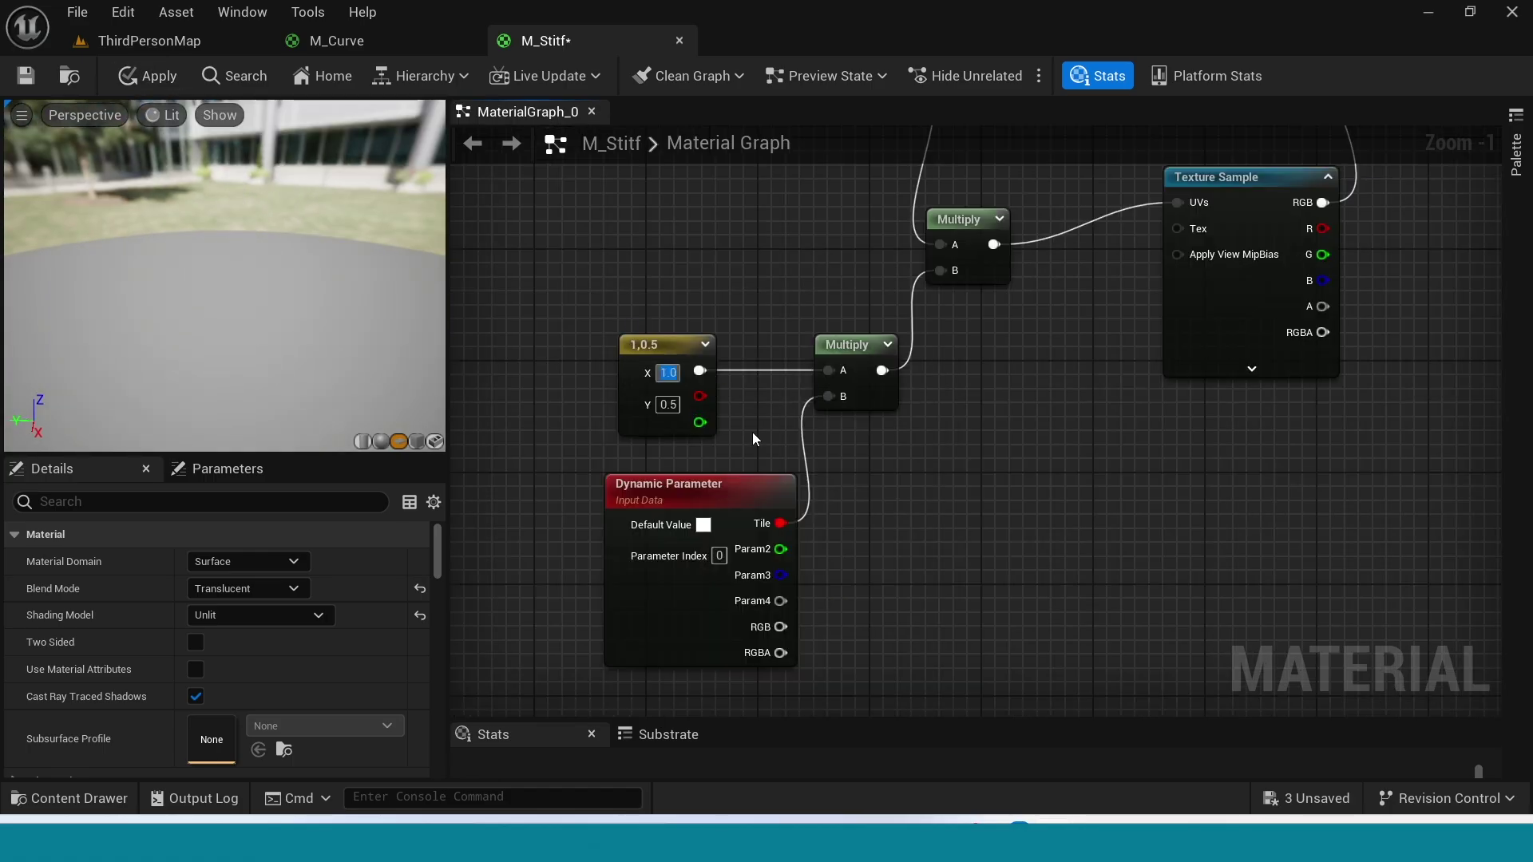
text(2)
key(Return)
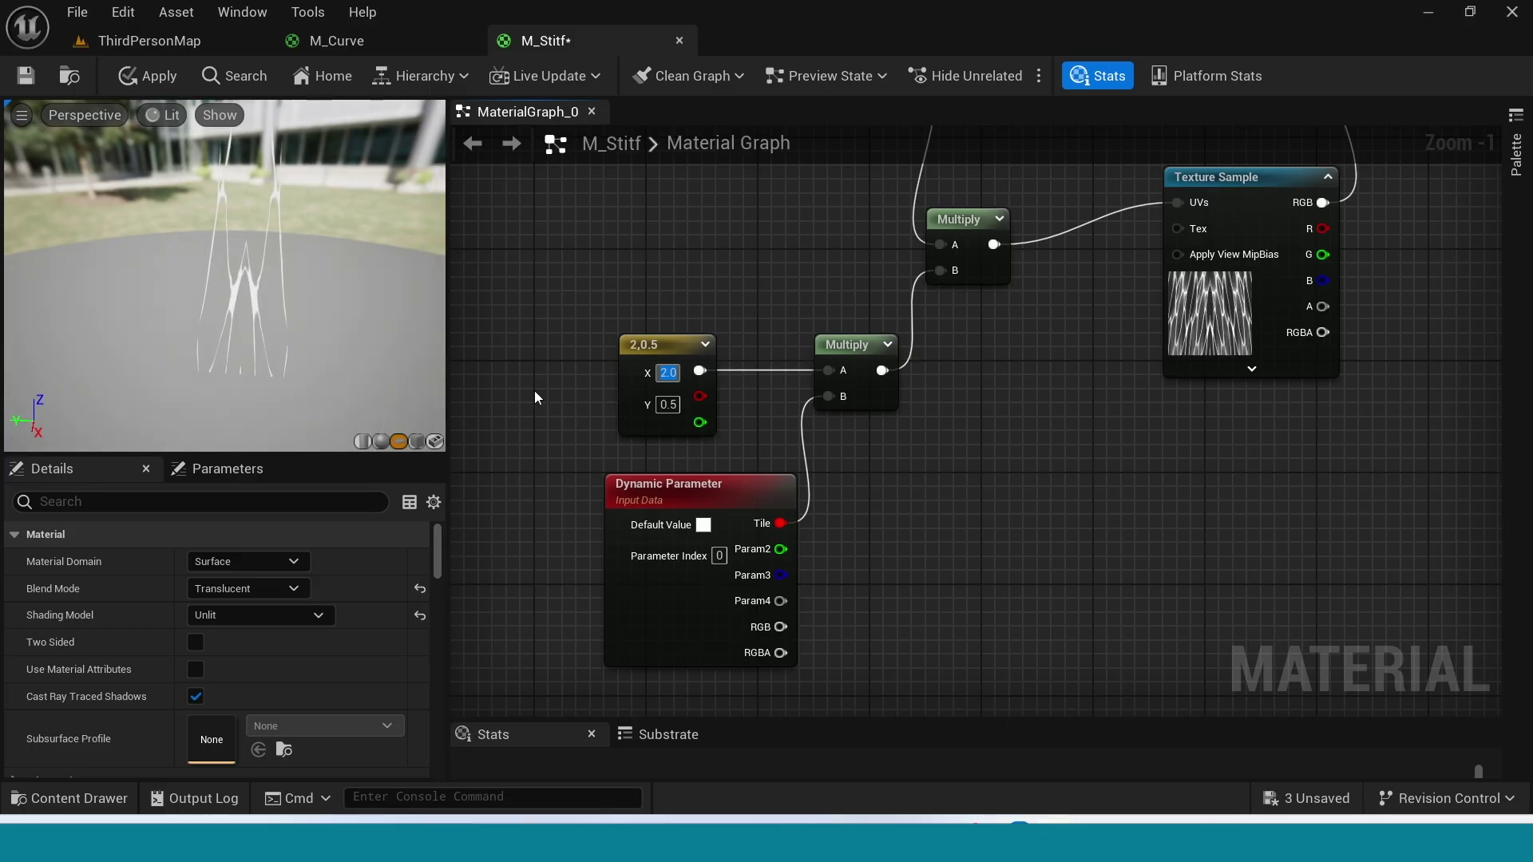
Step: Try 2 and 3 for the tiling constant's Y value, settle on 1, and inspect the material preview
text(2)
key(Return)
text(3)
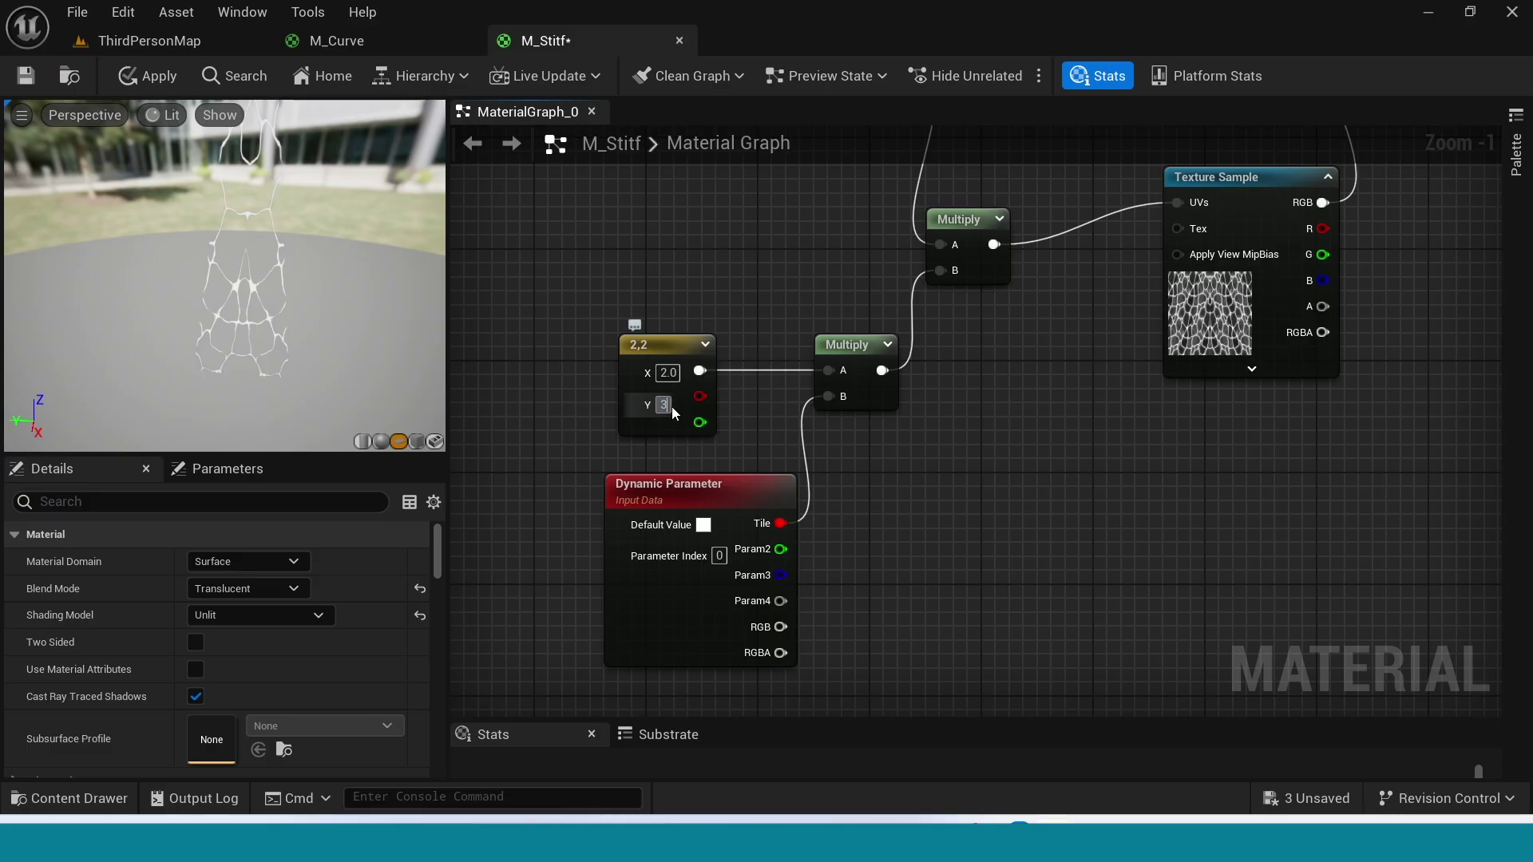
key(Return)
text(1)
key(Return)
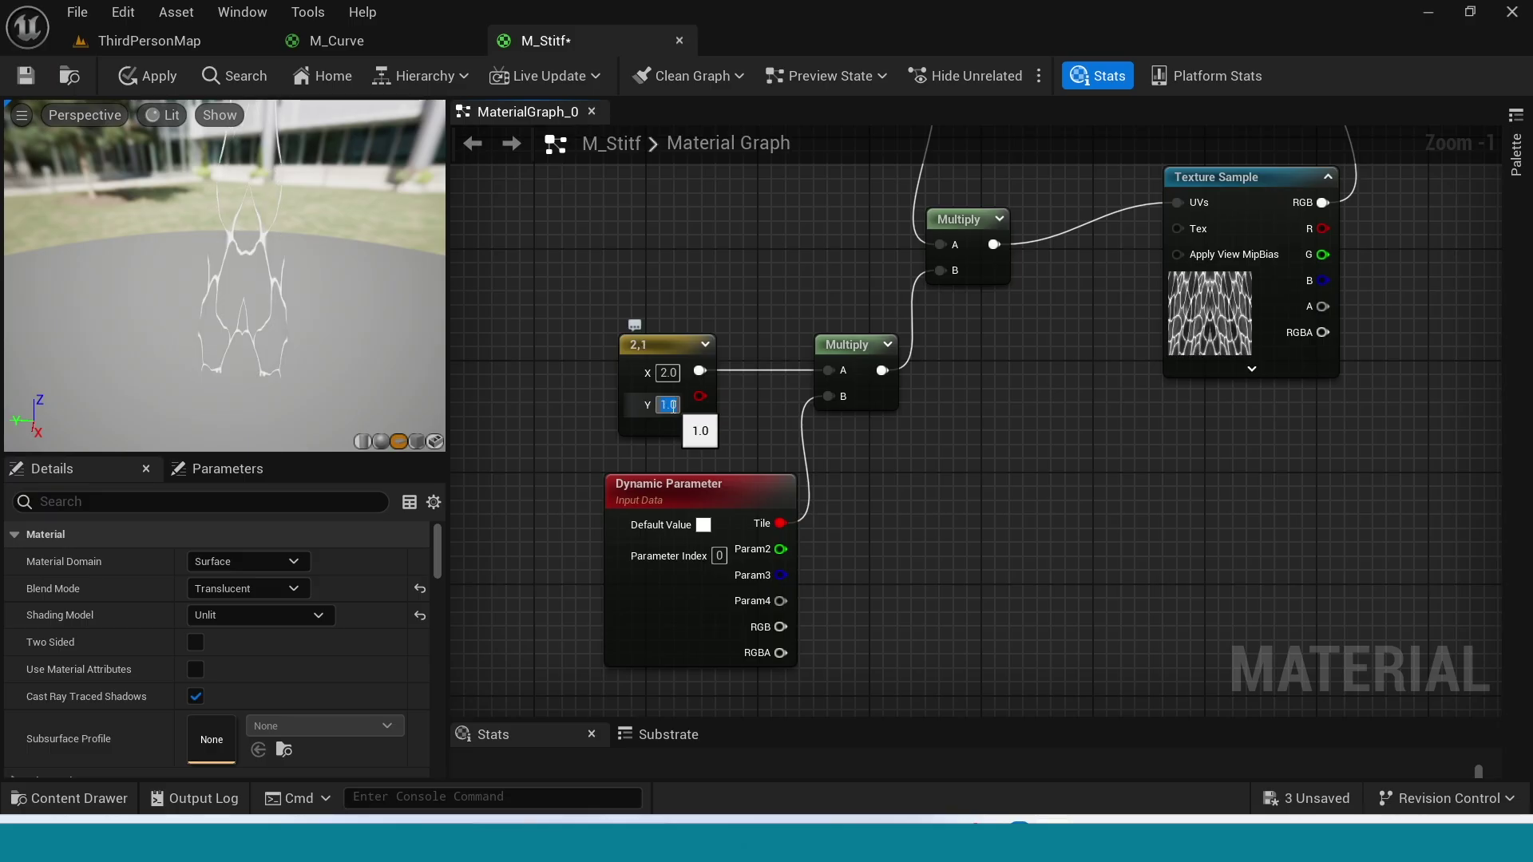
drag(293, 376, 295, 327)
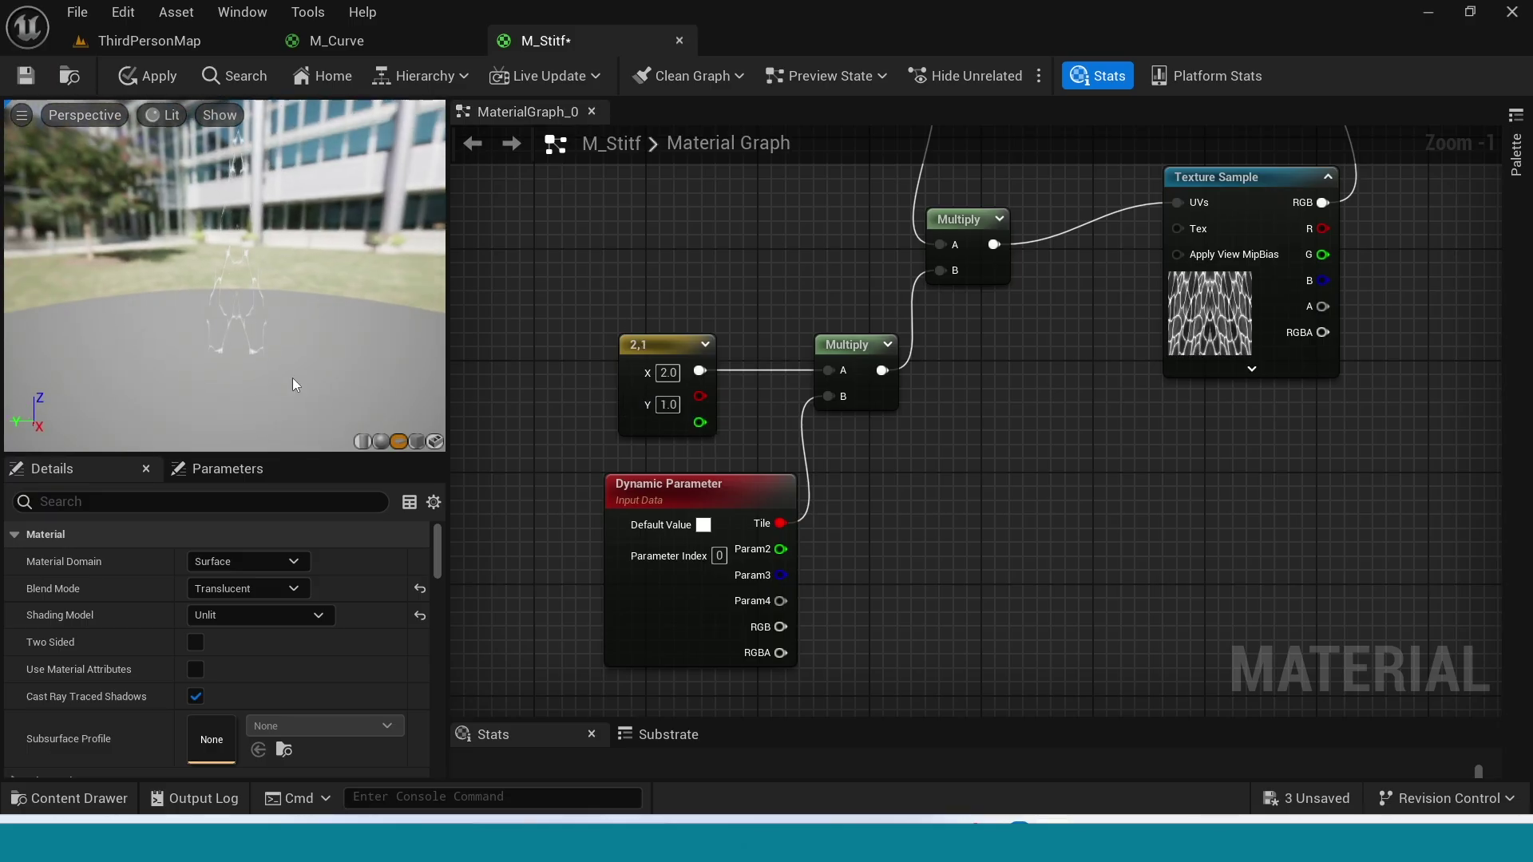
Step: Apply the M_Stitf material changes and switch to the ThirdPersonMap level
click(137, 76)
click(149, 40)
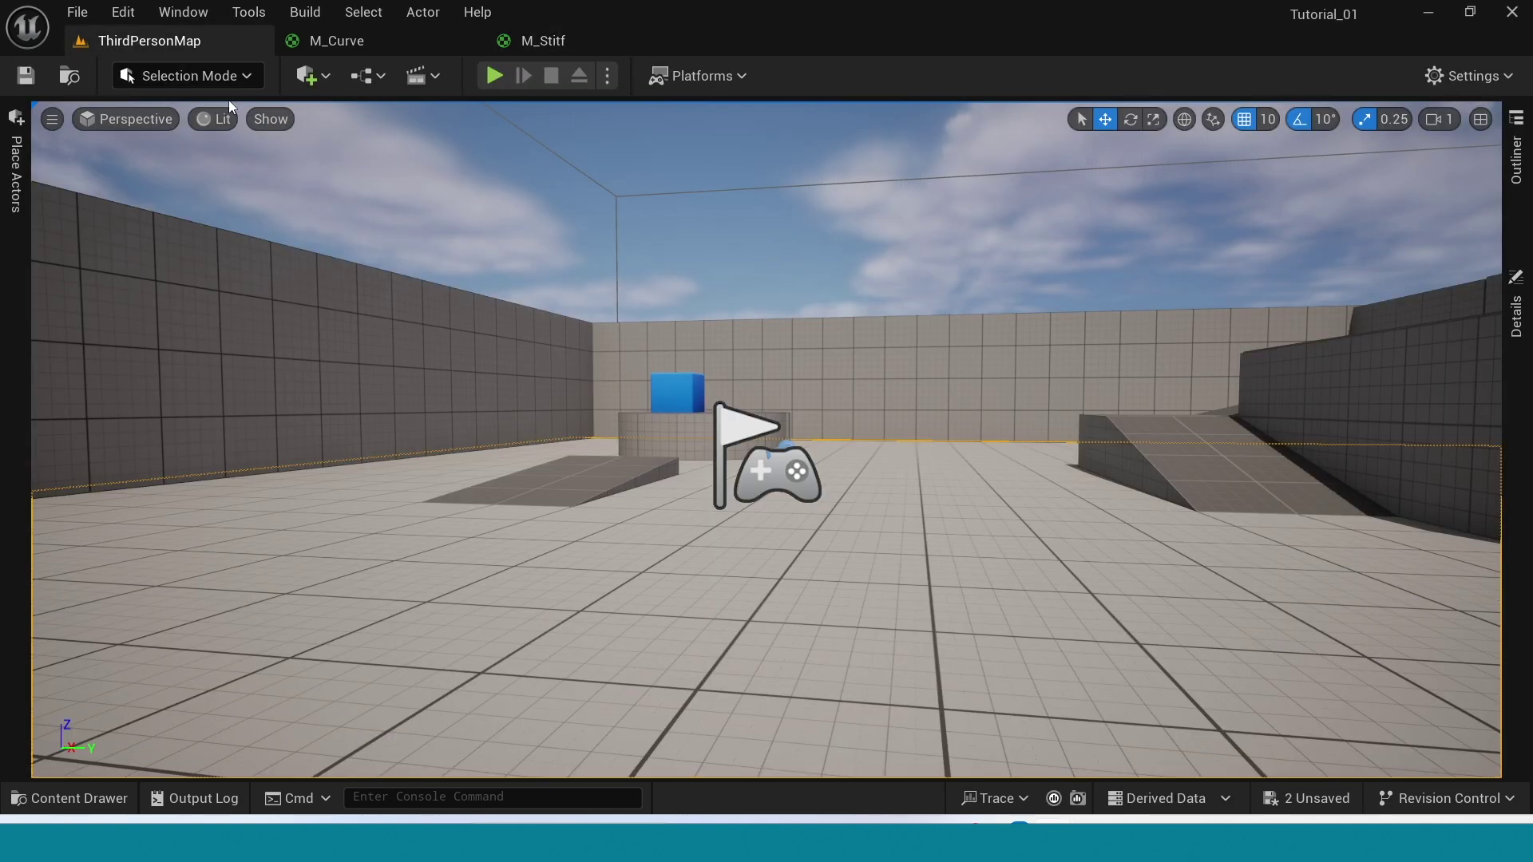
Step: Create a Niagara System in the 3d_poff folder based on the Fountain emitter template
key(ctrl+space)
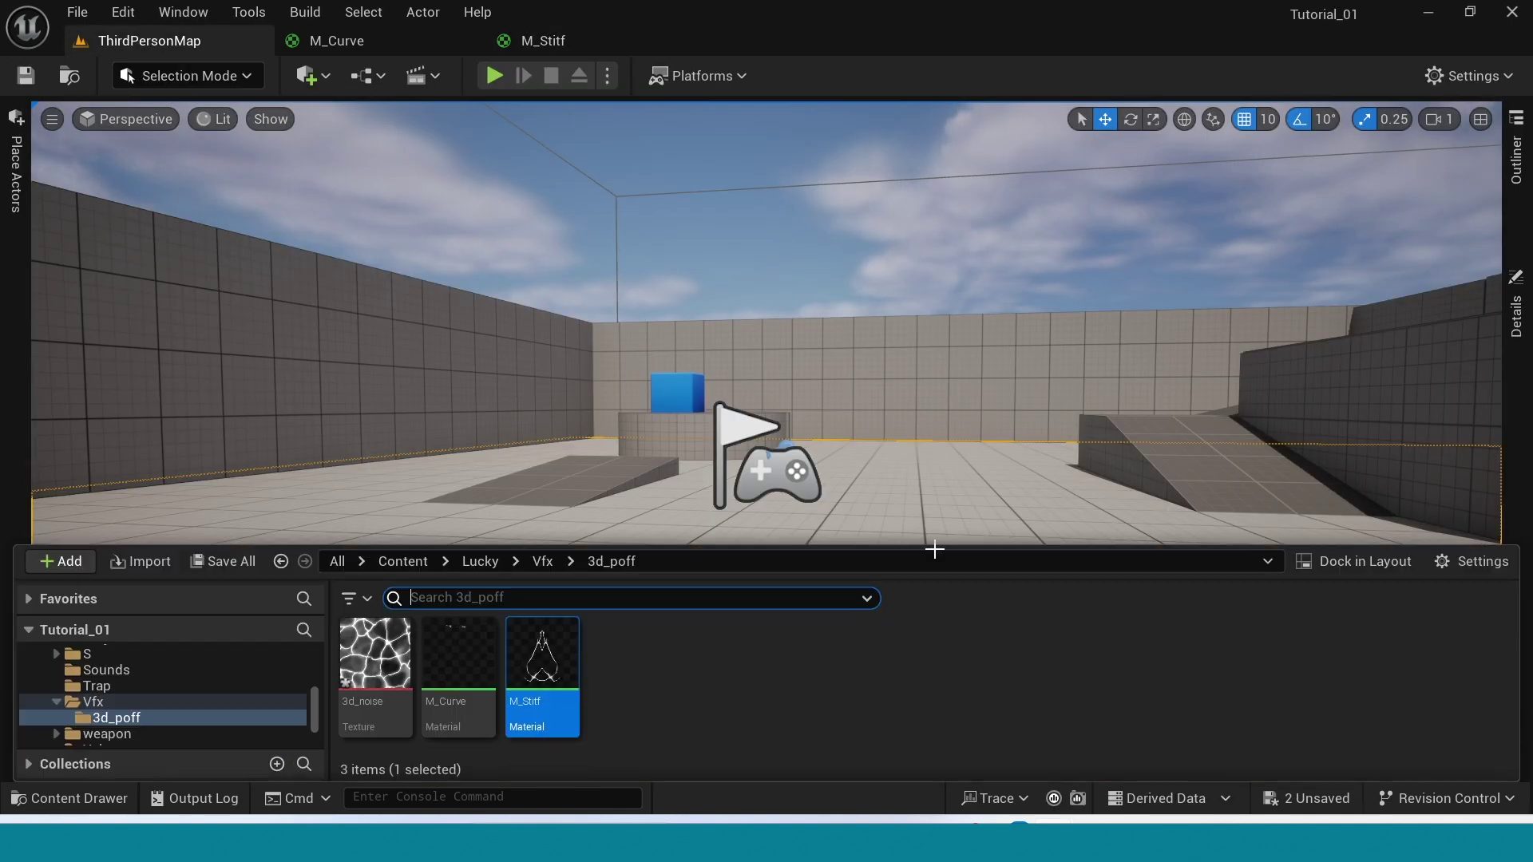
click(679, 685)
right_click(679, 684)
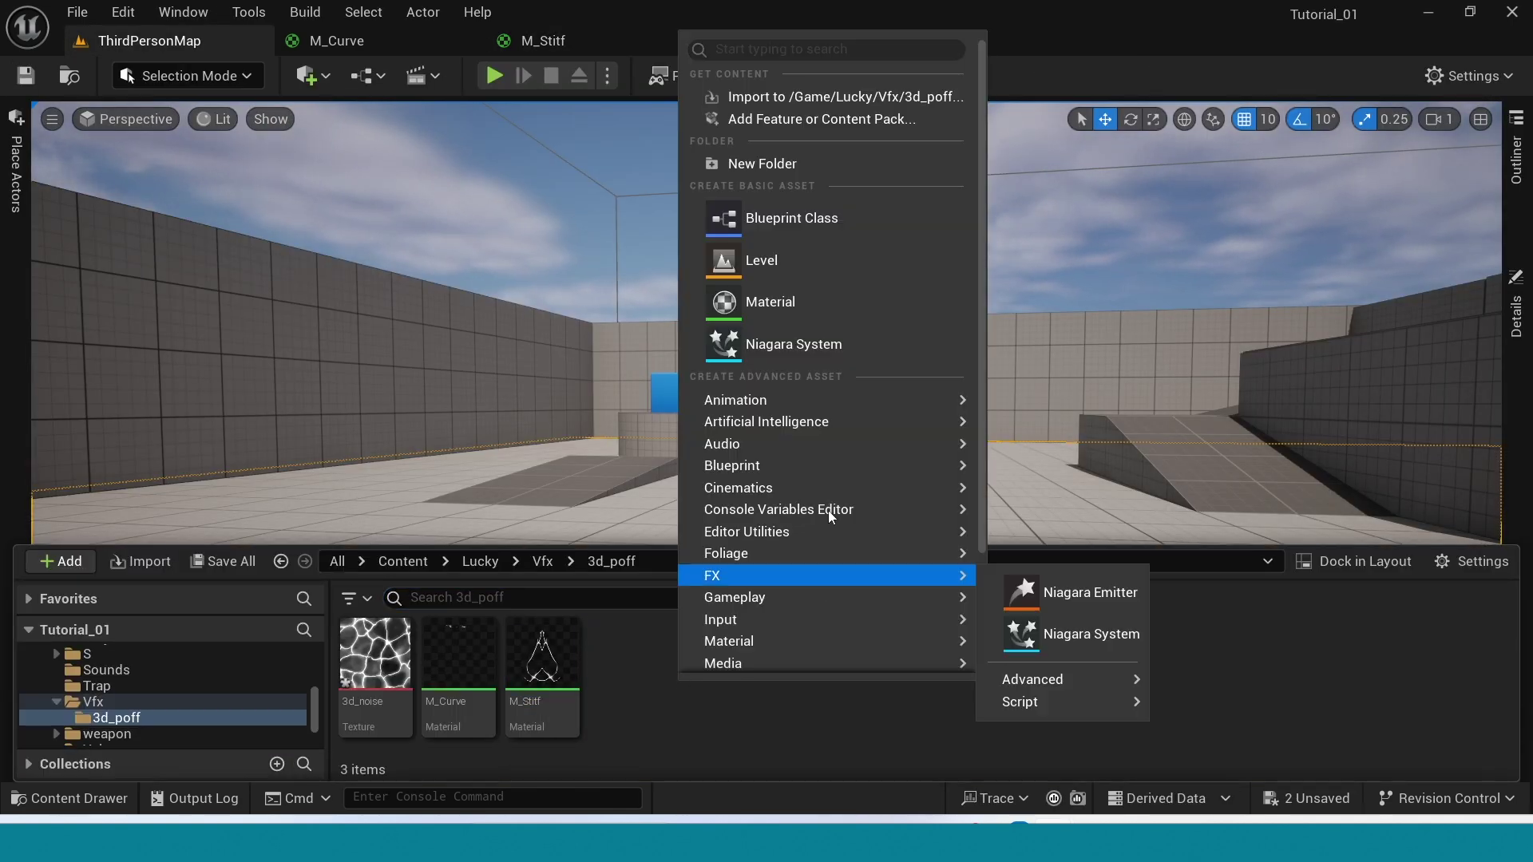
click(821, 333)
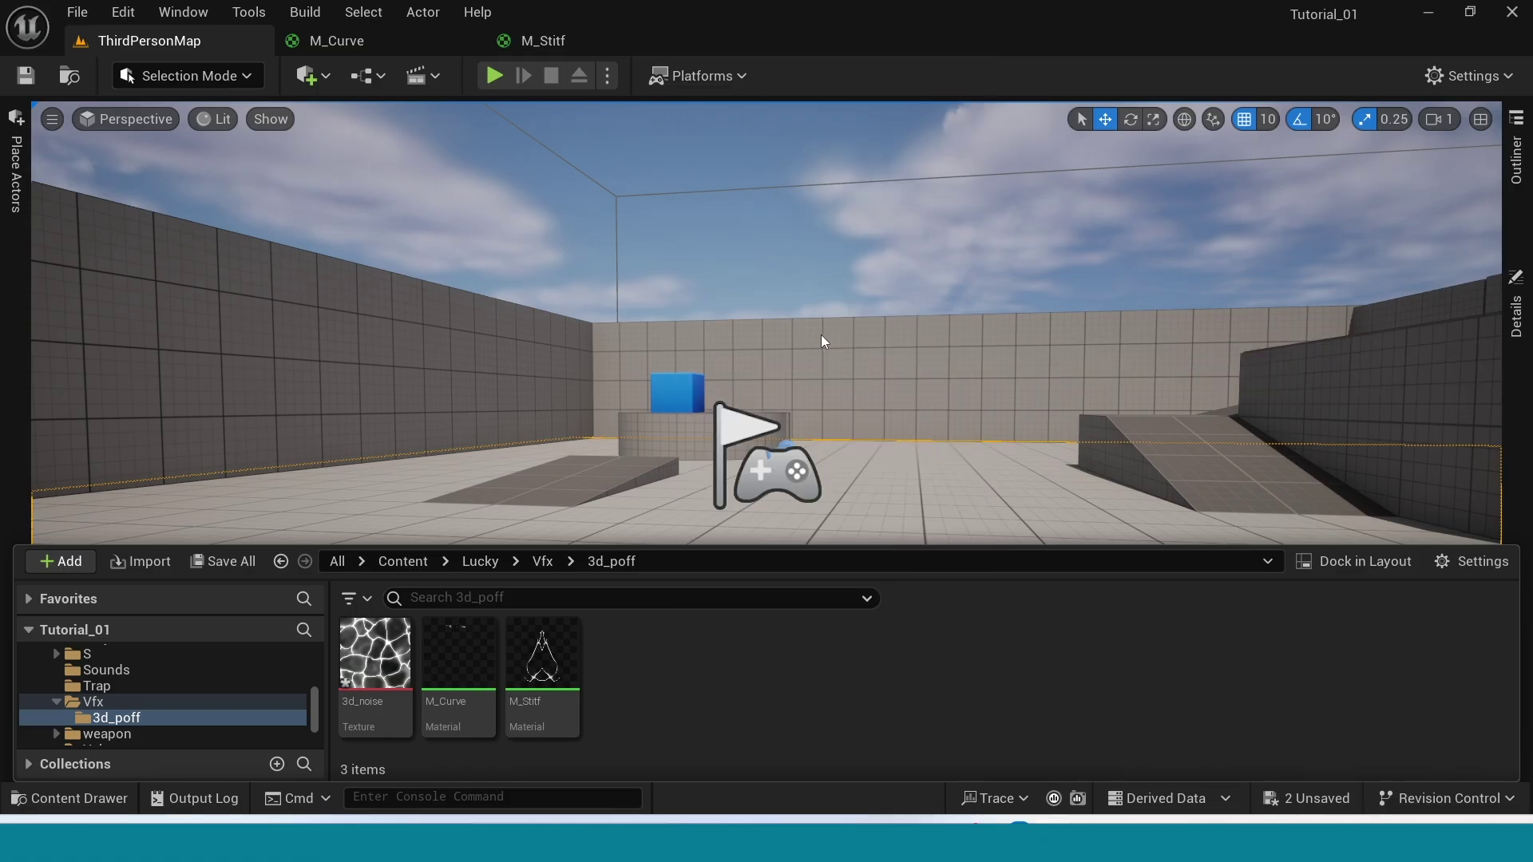
click(413, 263)
mouse_move(1098, 839)
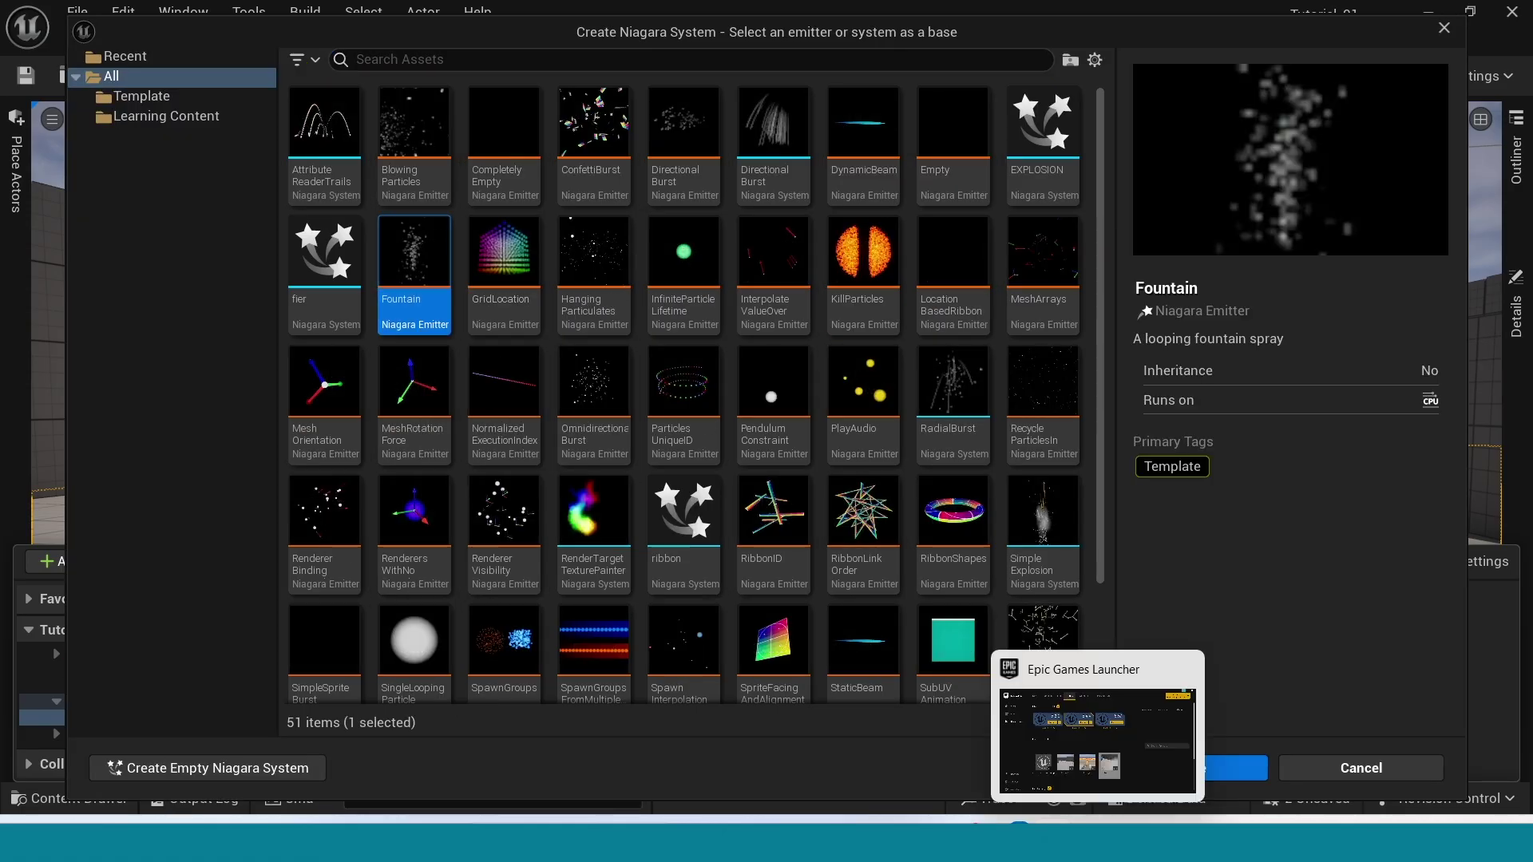
click(1225, 764)
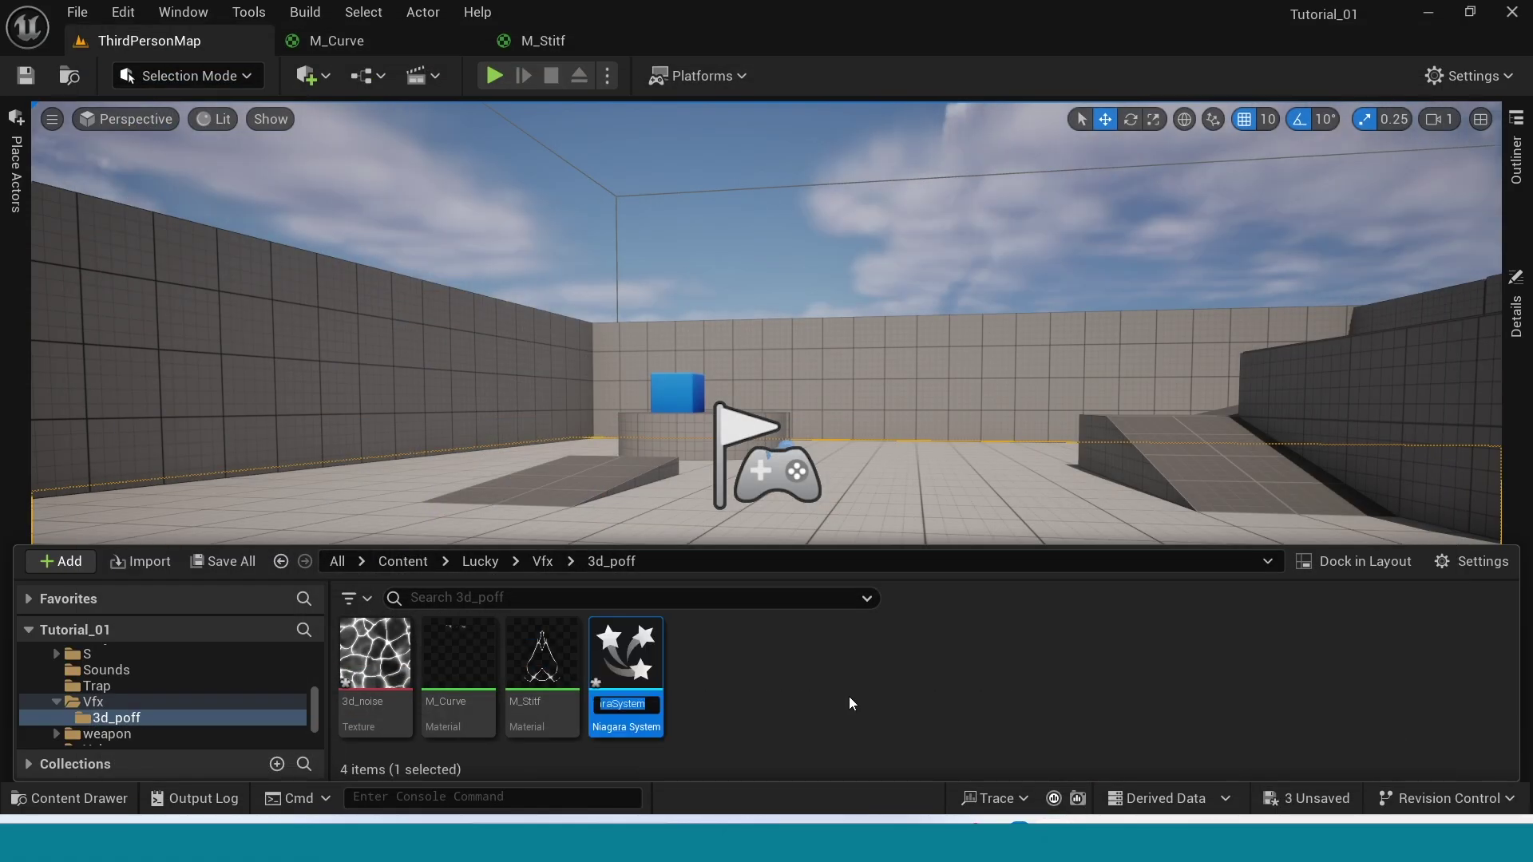
Step: Name the new Niagara System NS3d_Poff and open it for editing
text(NS3d_Poff)
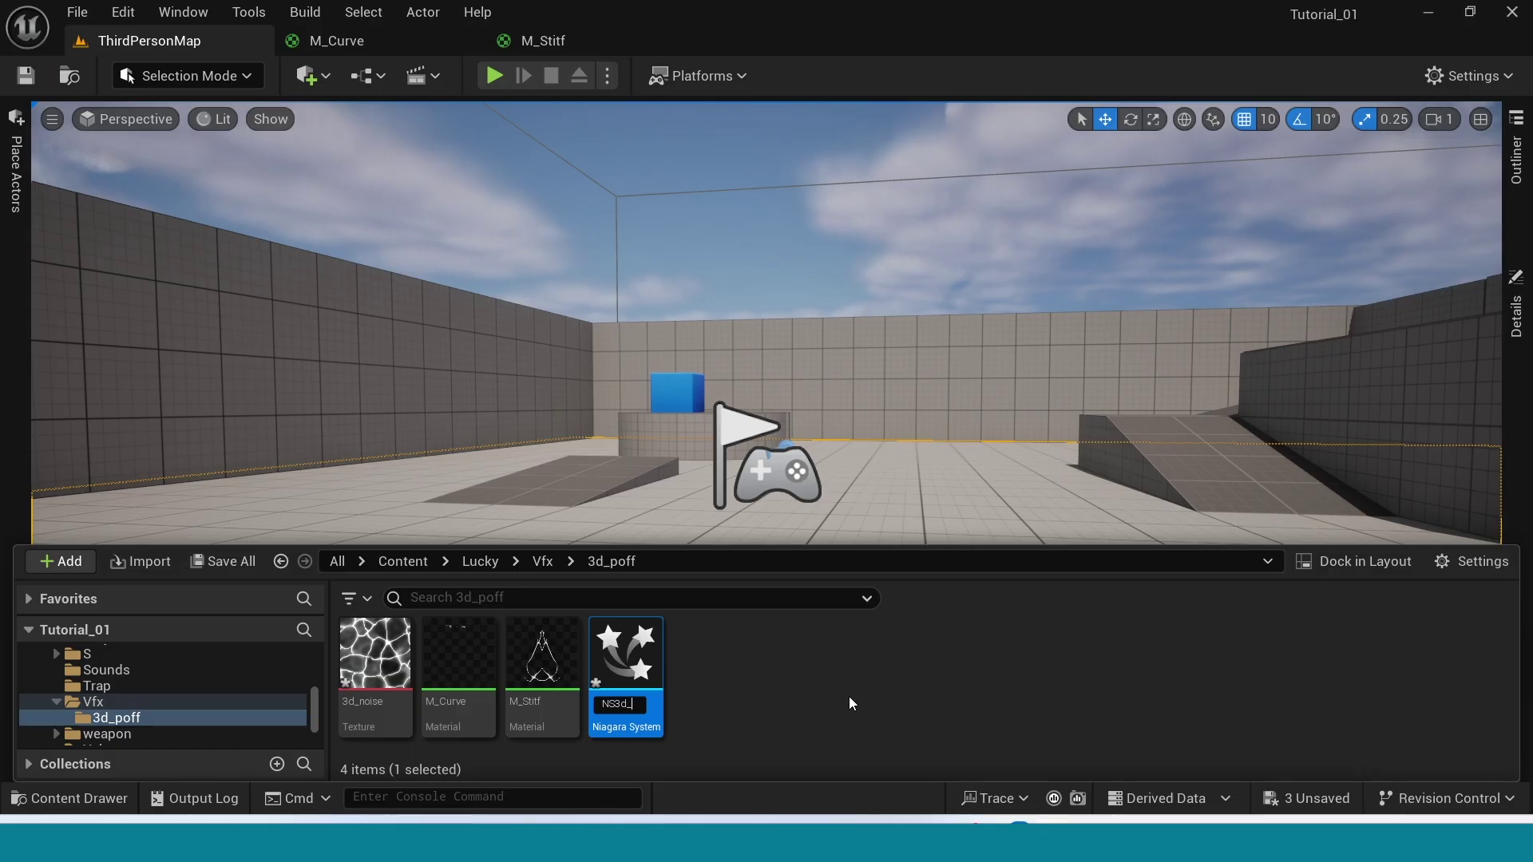
key(Return)
double_click(626, 653)
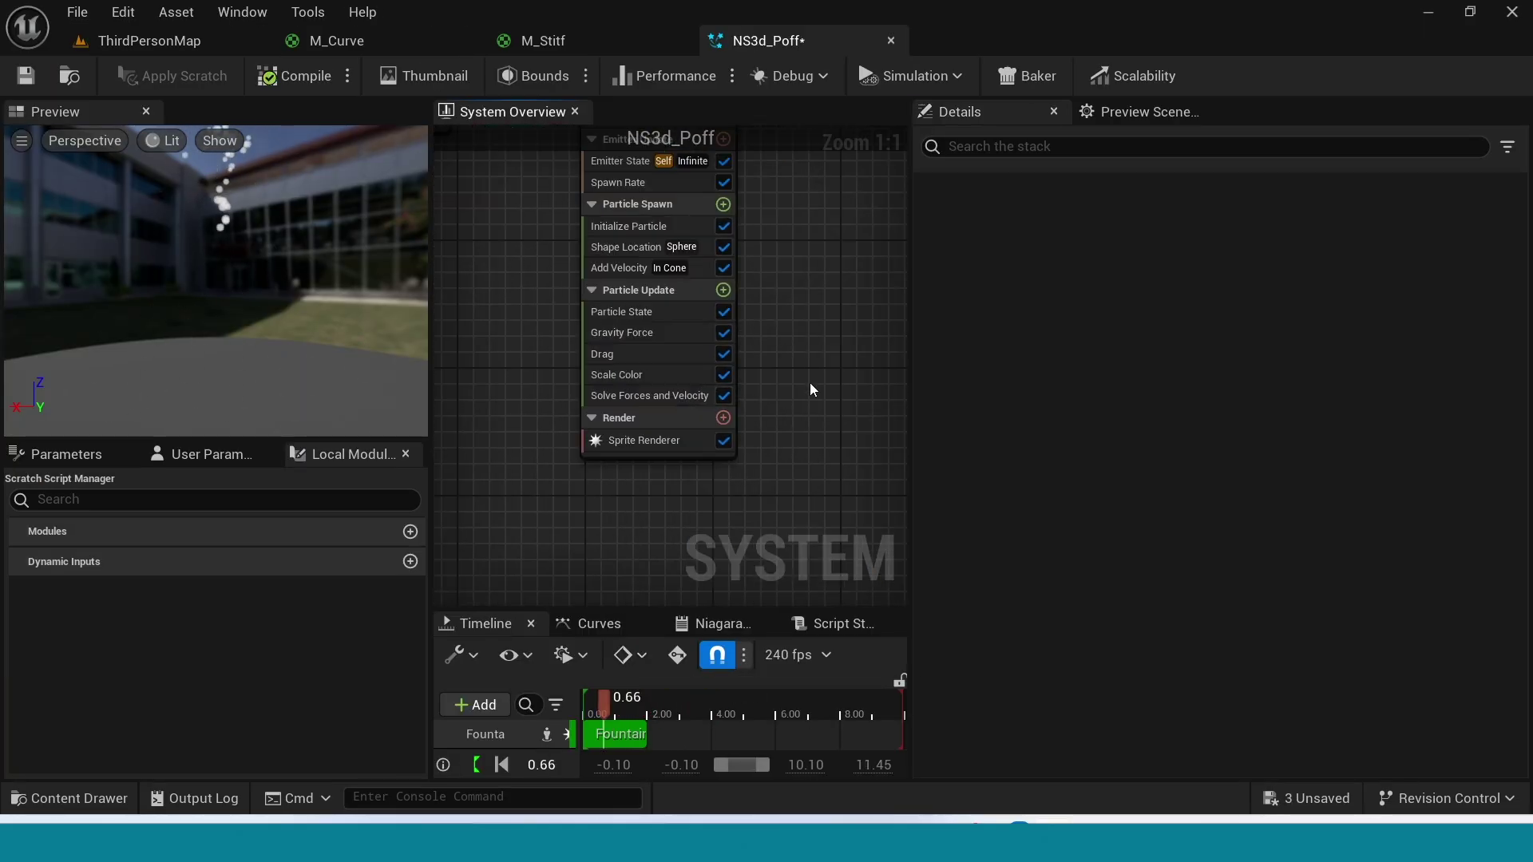
Step: Delete the Gravity Force module from the Fountain emitter's Particle Update stage
click(625, 385)
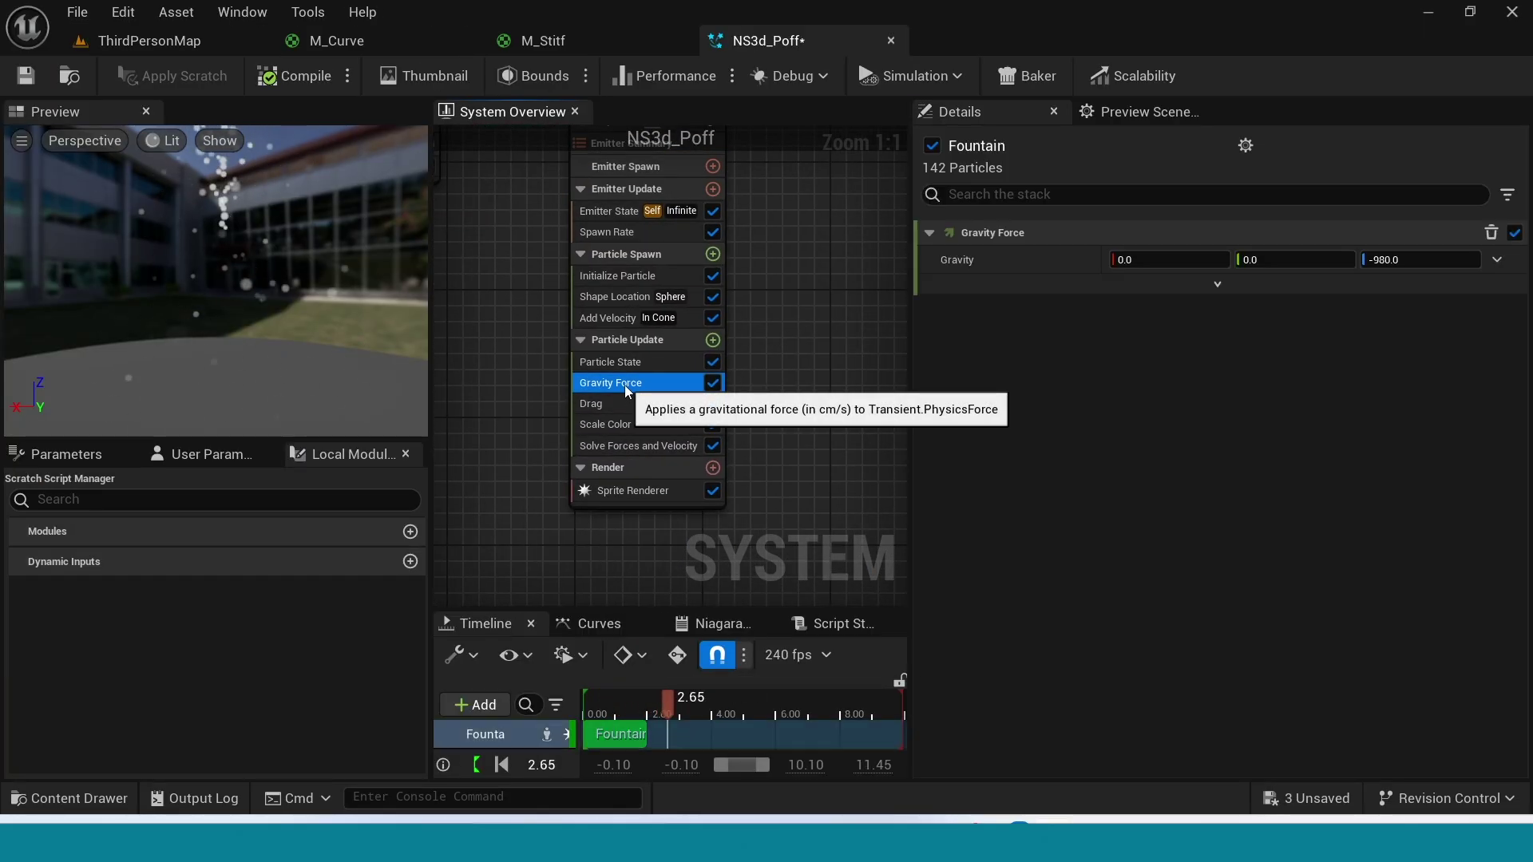
right_click(629, 383)
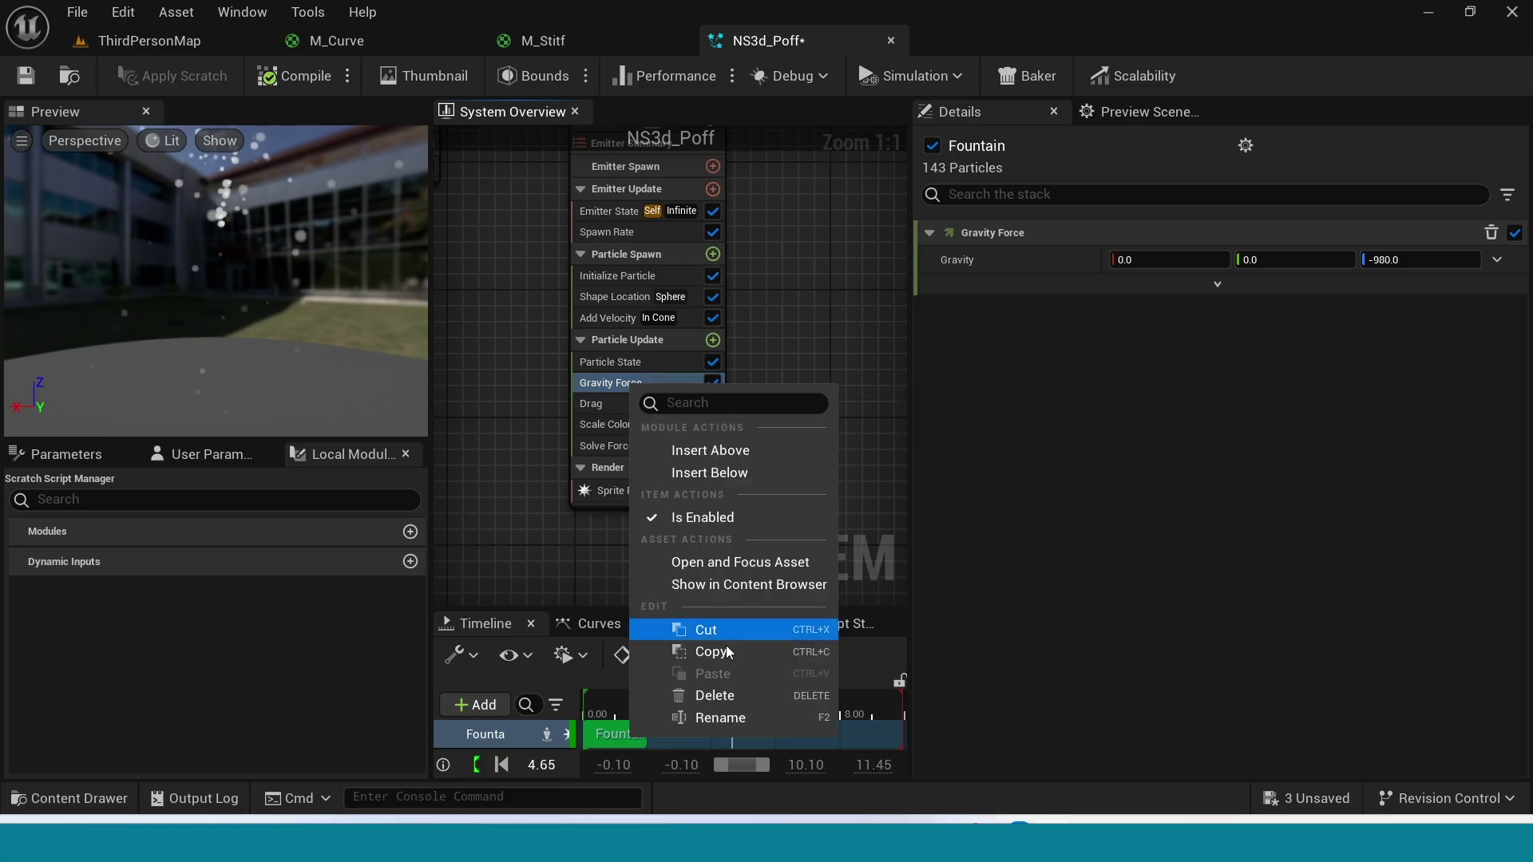
click(736, 694)
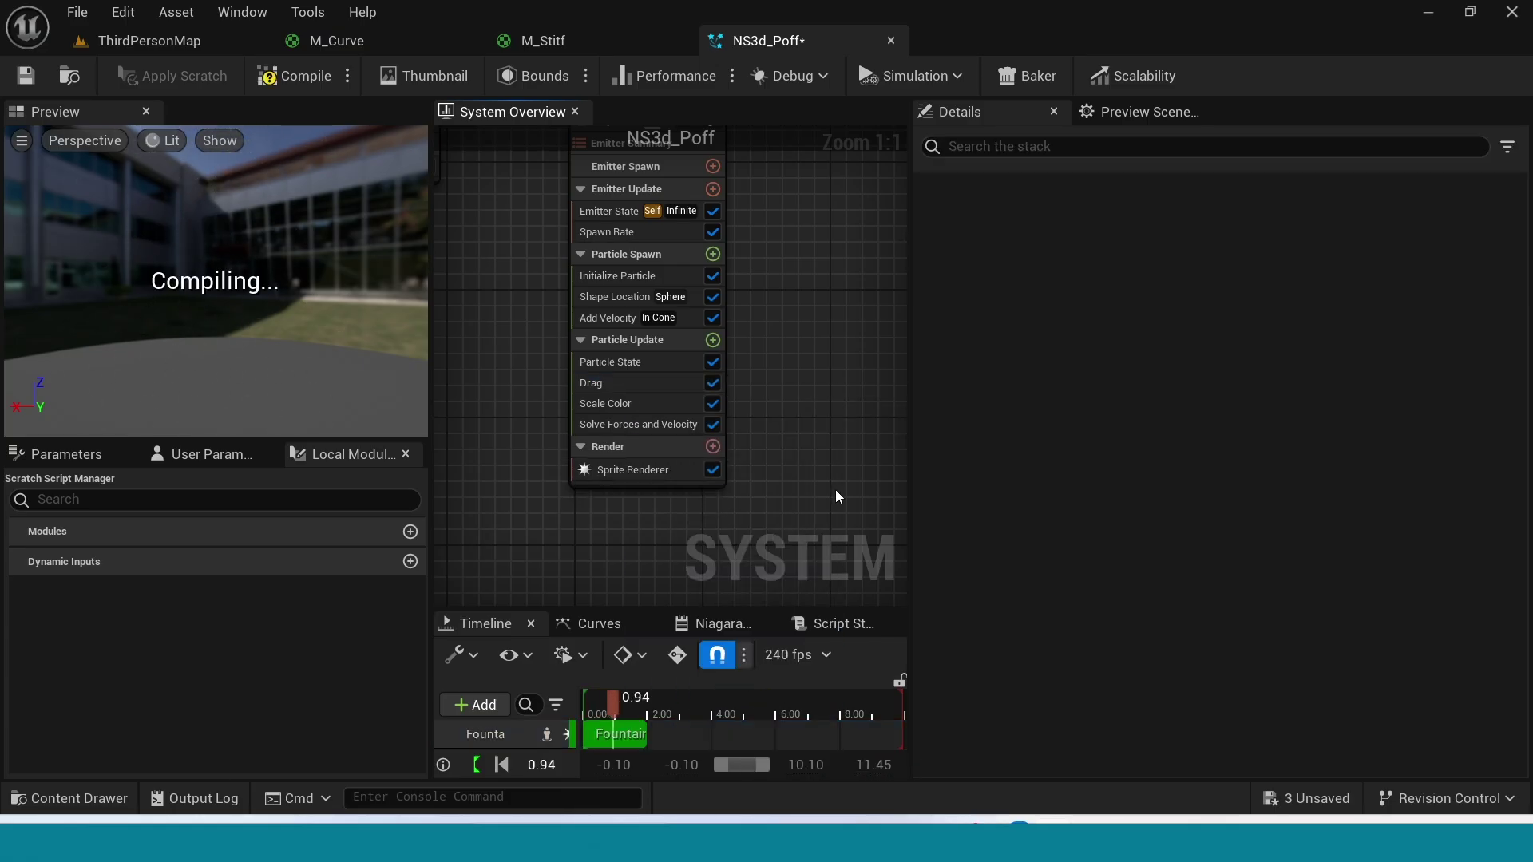
Step: Change the Add Velocity module's velocity mode to From Point
right_drag(802, 343, 815, 427)
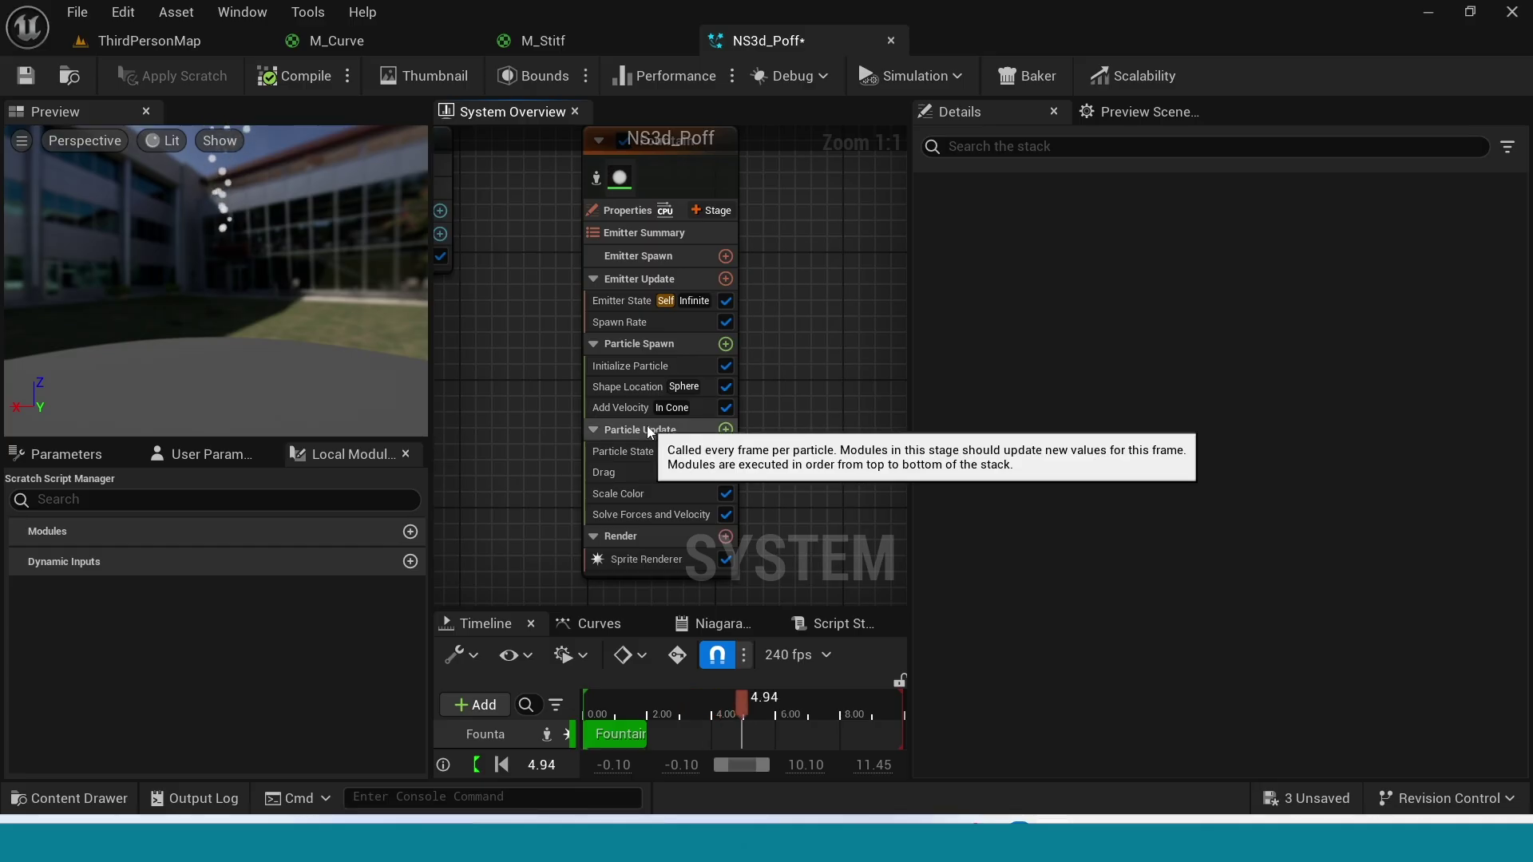
click(631, 410)
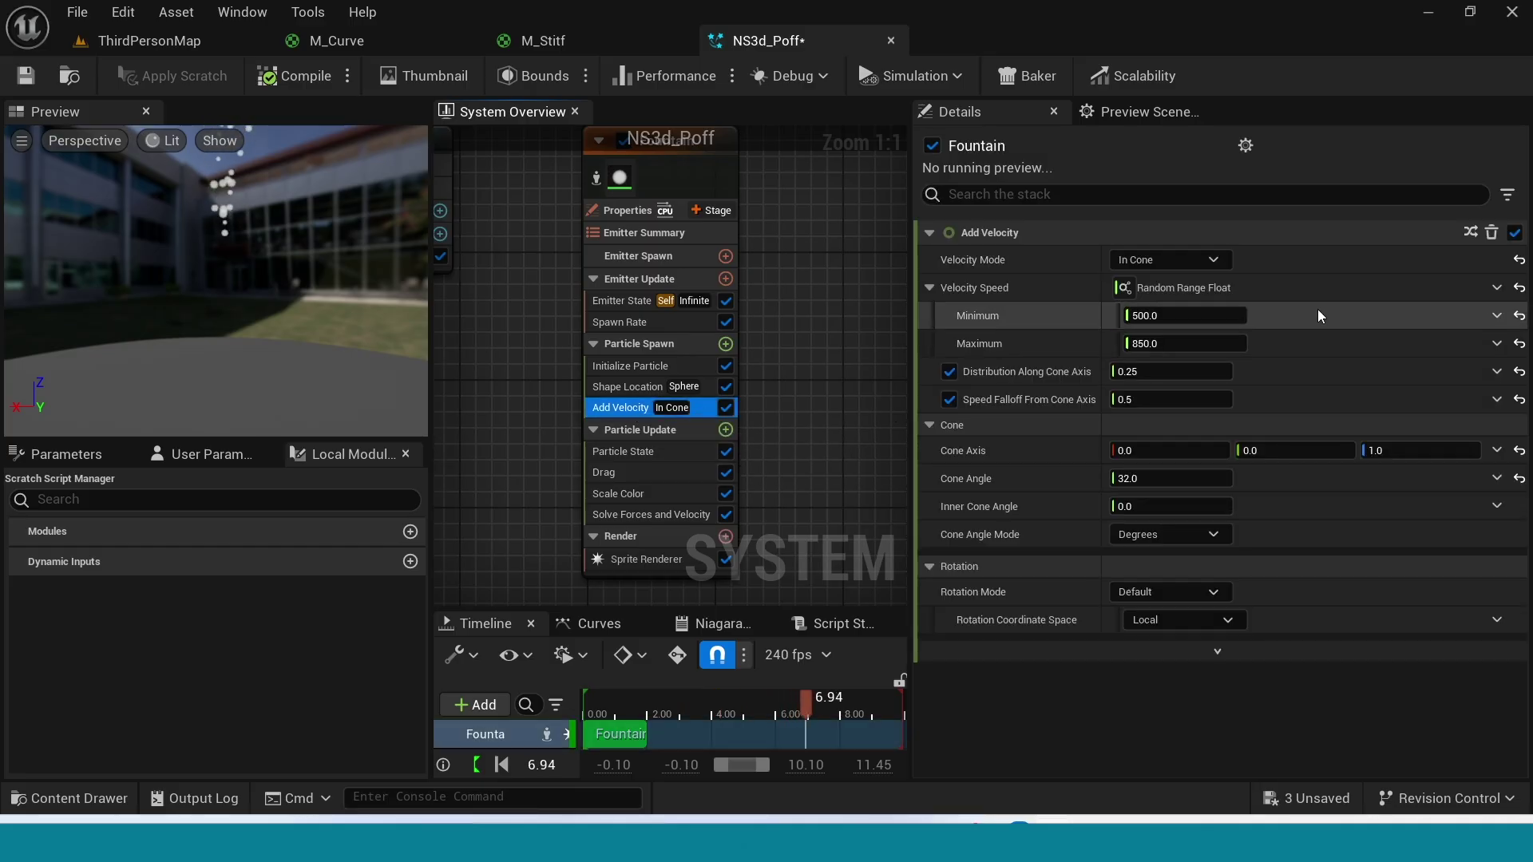
click(1185, 319)
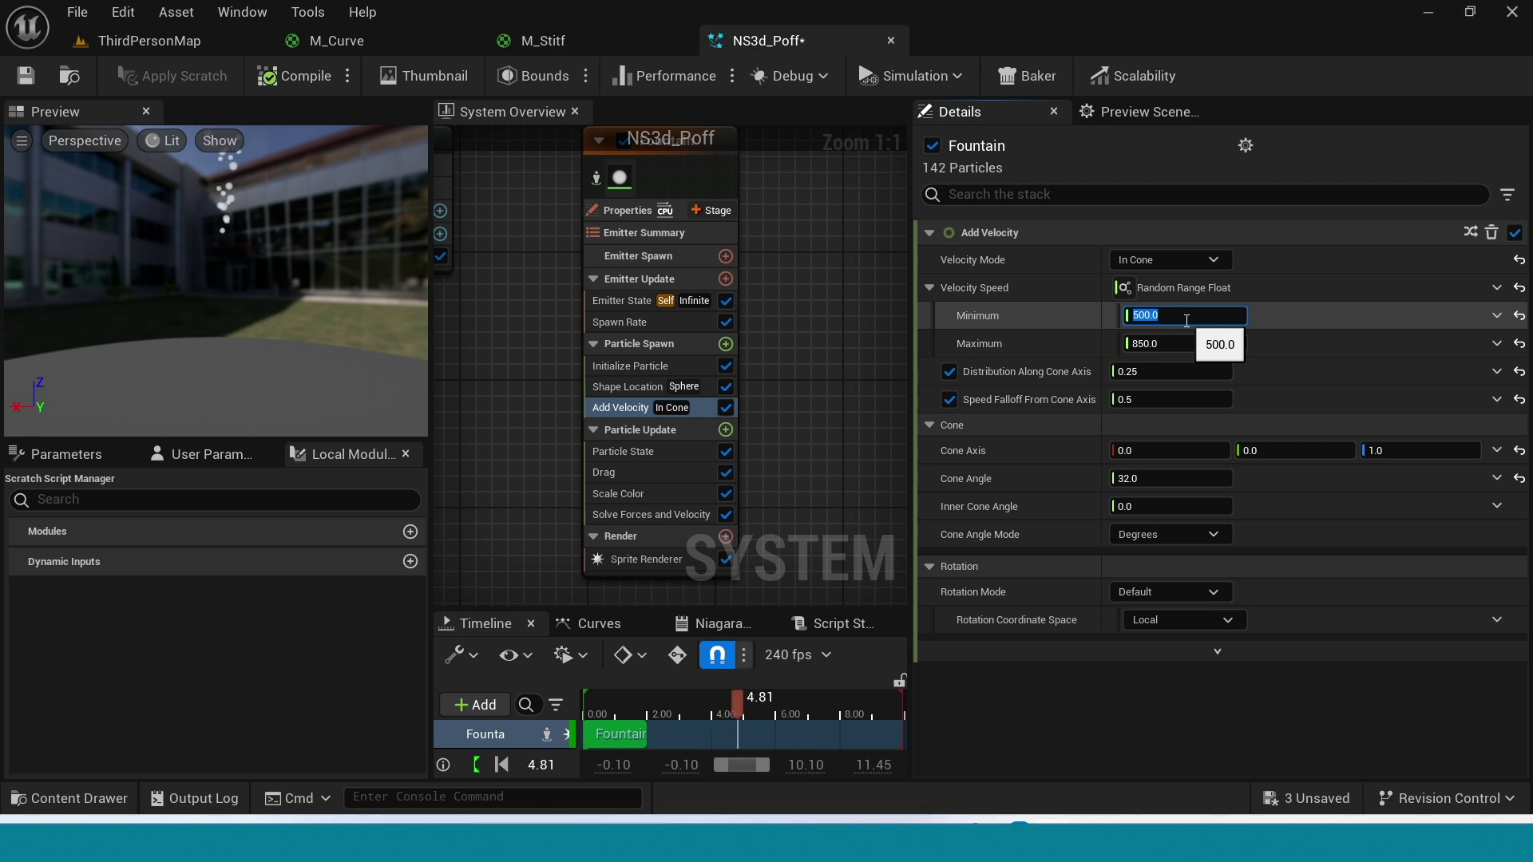
click(1214, 263)
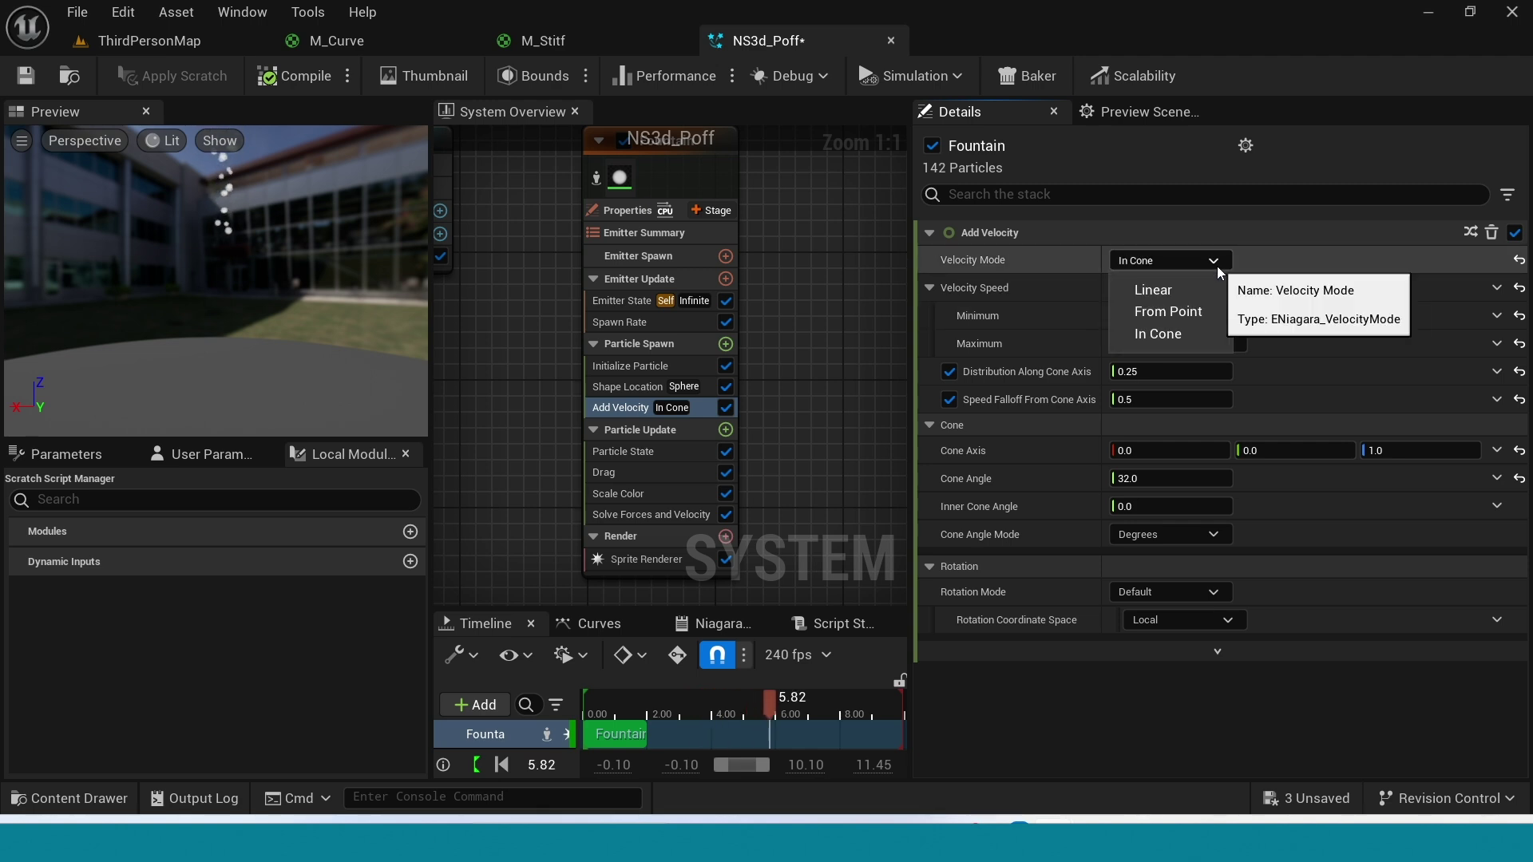
click(1197, 313)
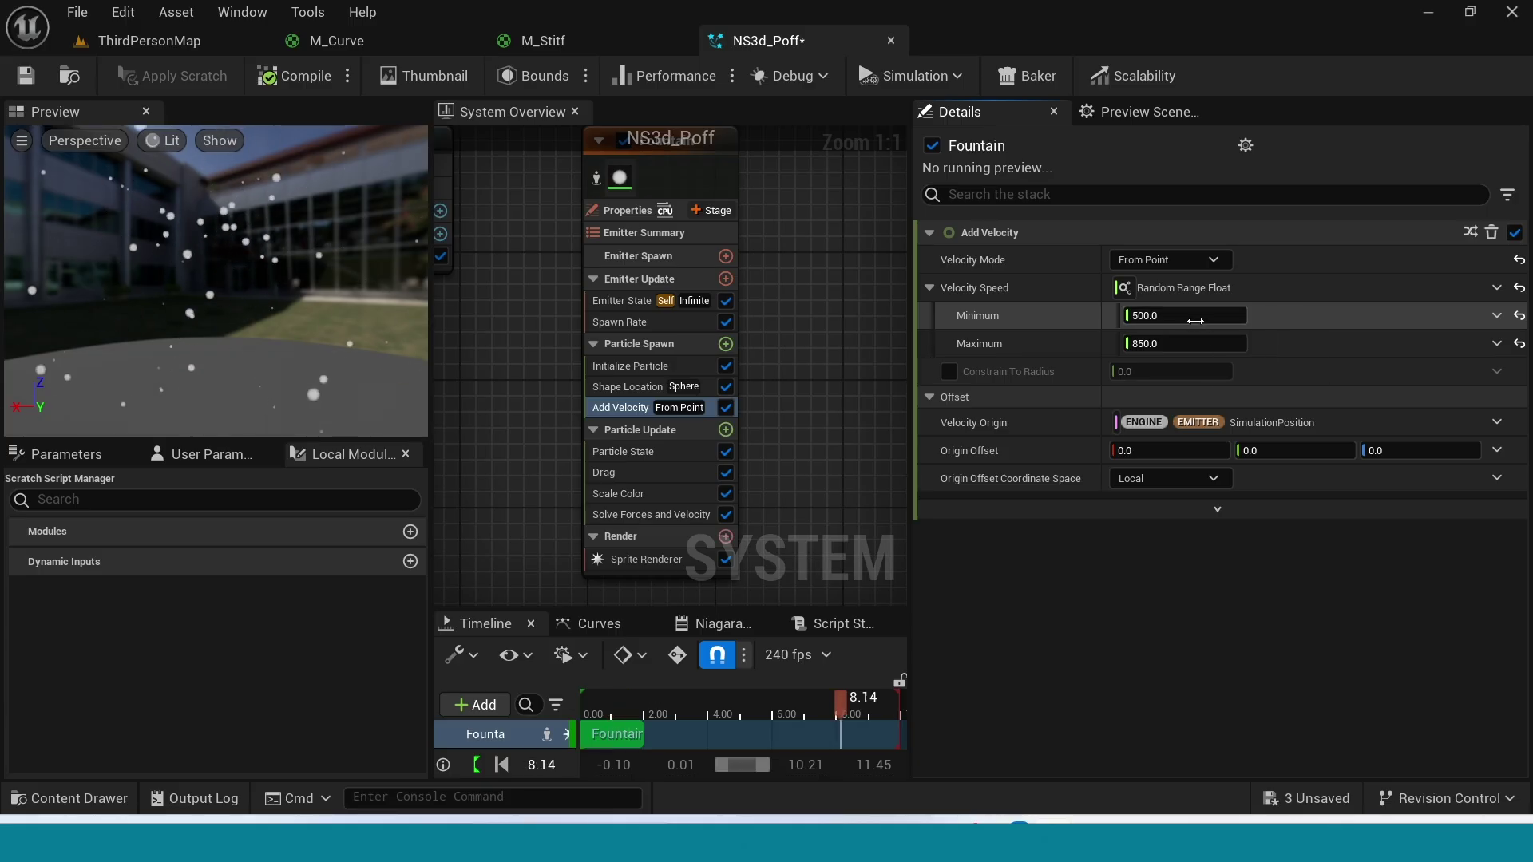
Step: Set the Add Velocity module's random speed range to a minimum of 10 and a maximum of 200
click(1196, 316)
text(1)
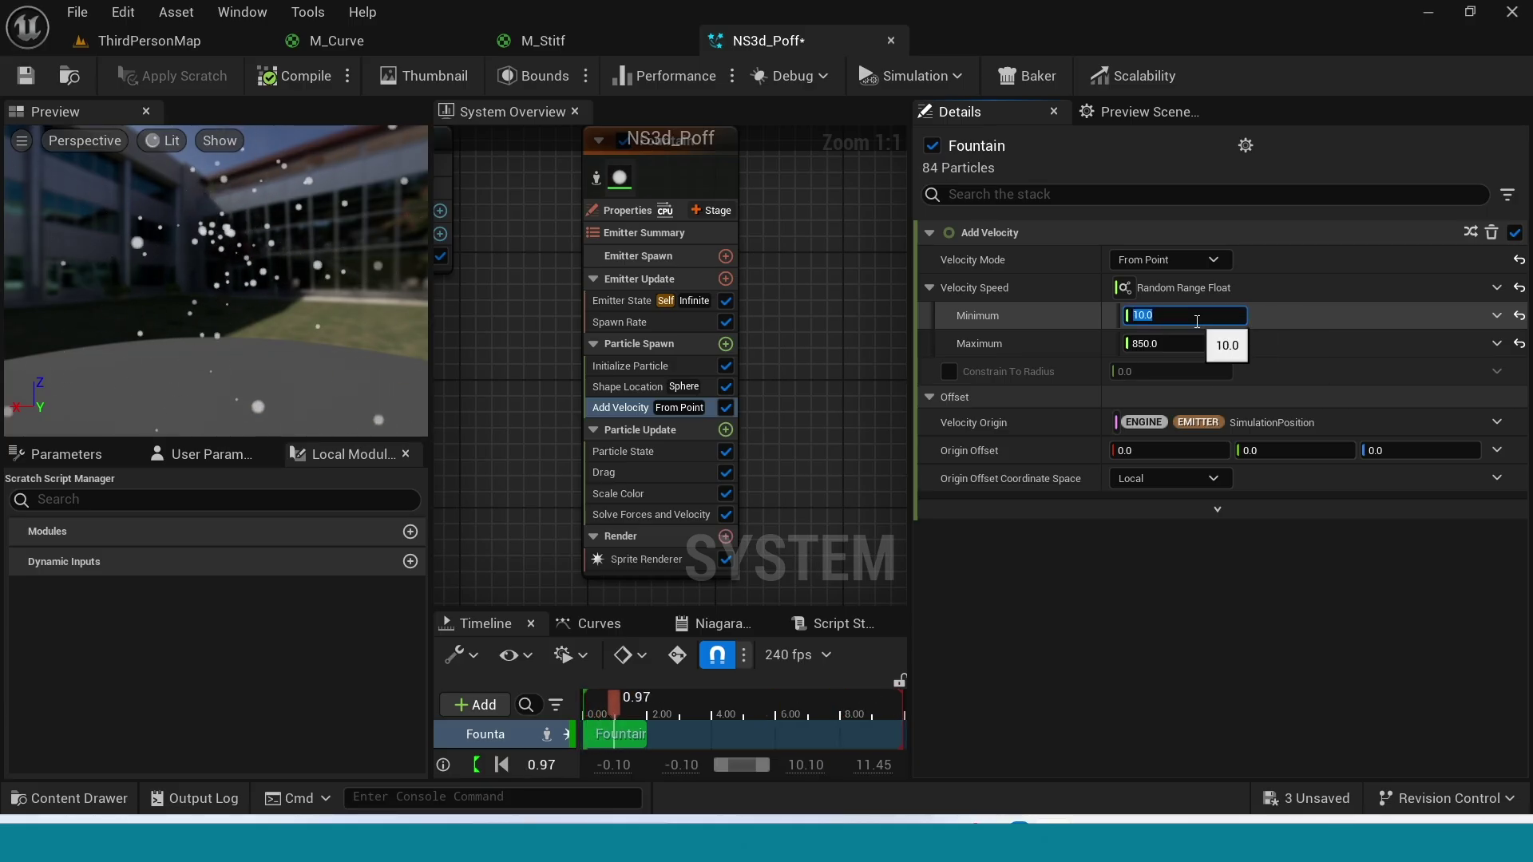
click(1183, 342)
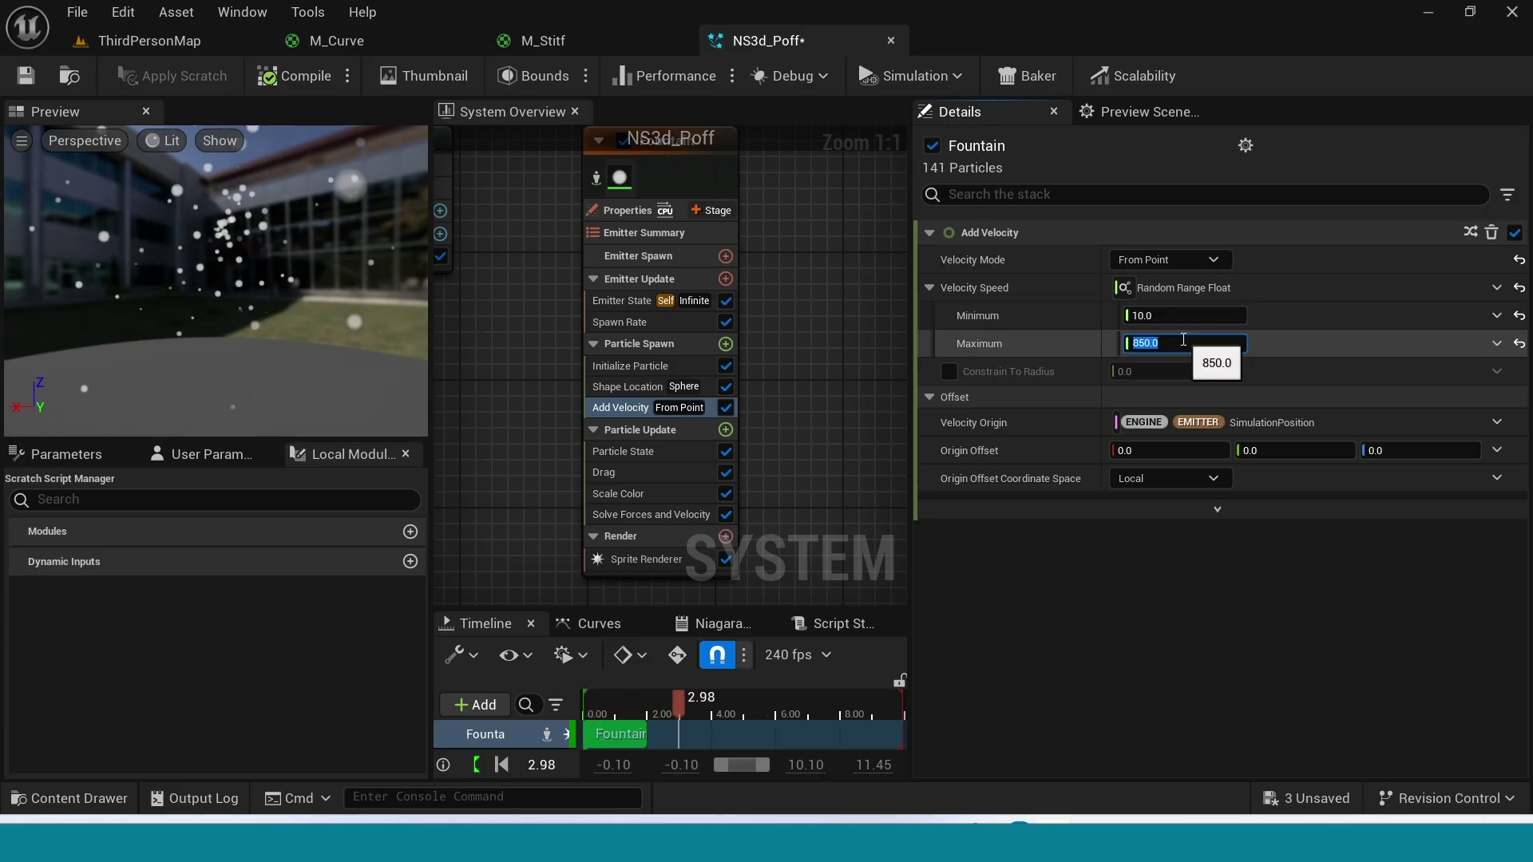
text(200)
key(Return)
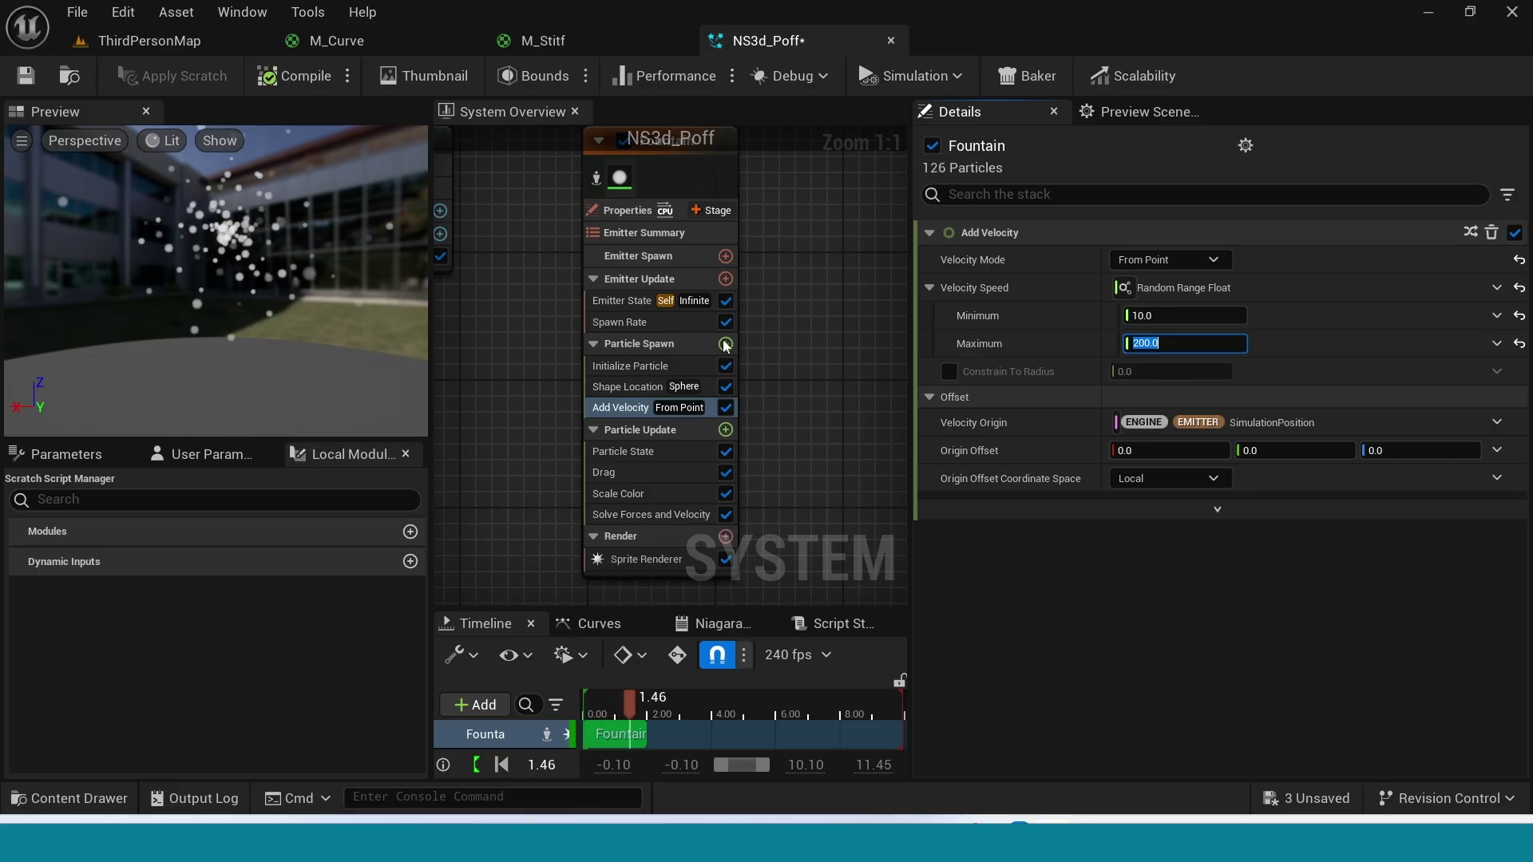
Step: Keep the Shape Location primitive as Sphere and set its radius to 50
click(613, 390)
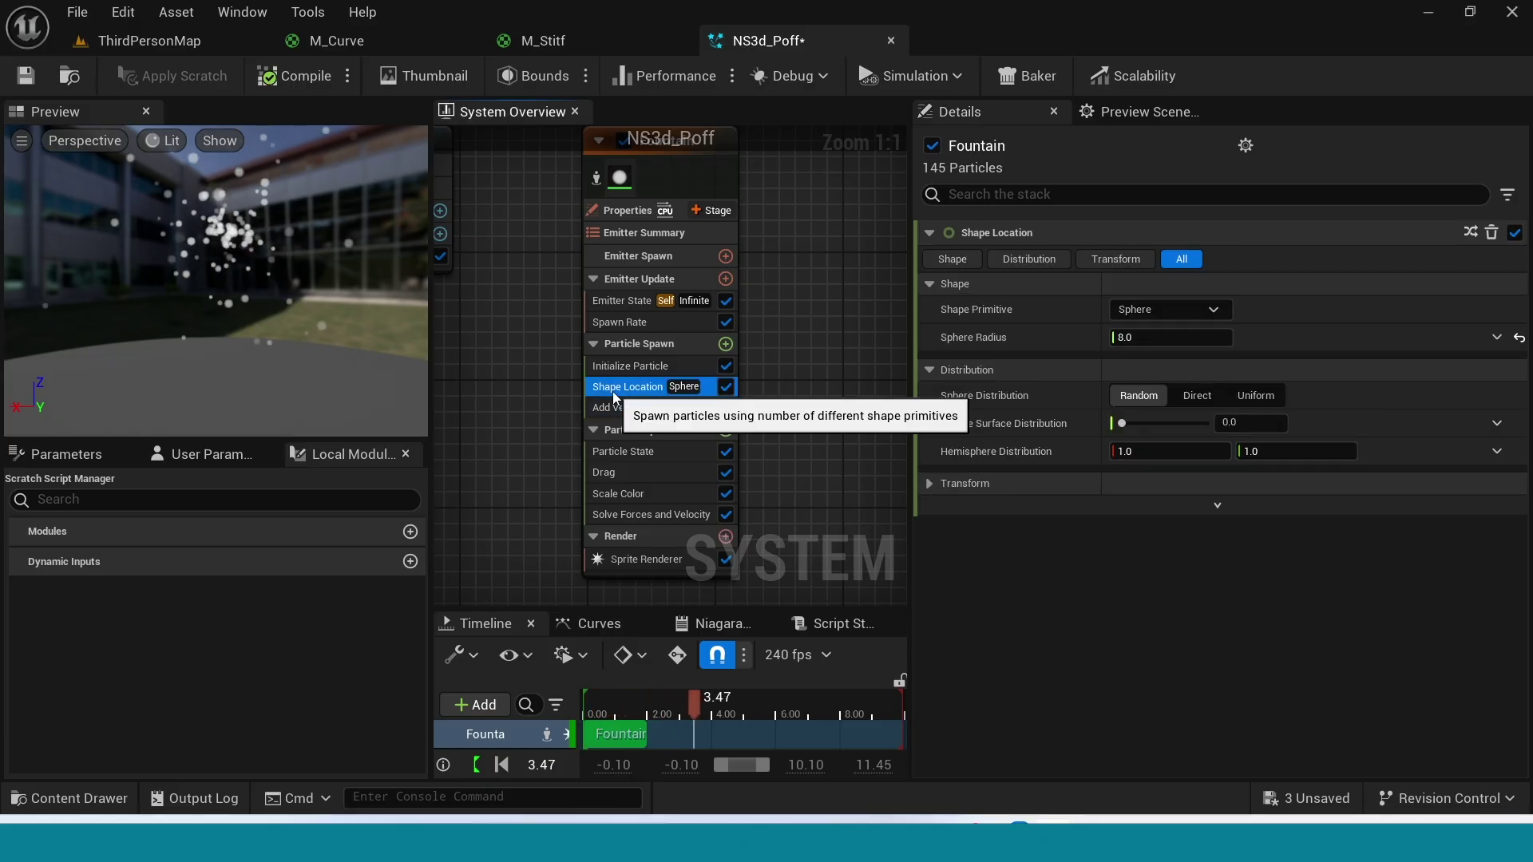
click(1213, 310)
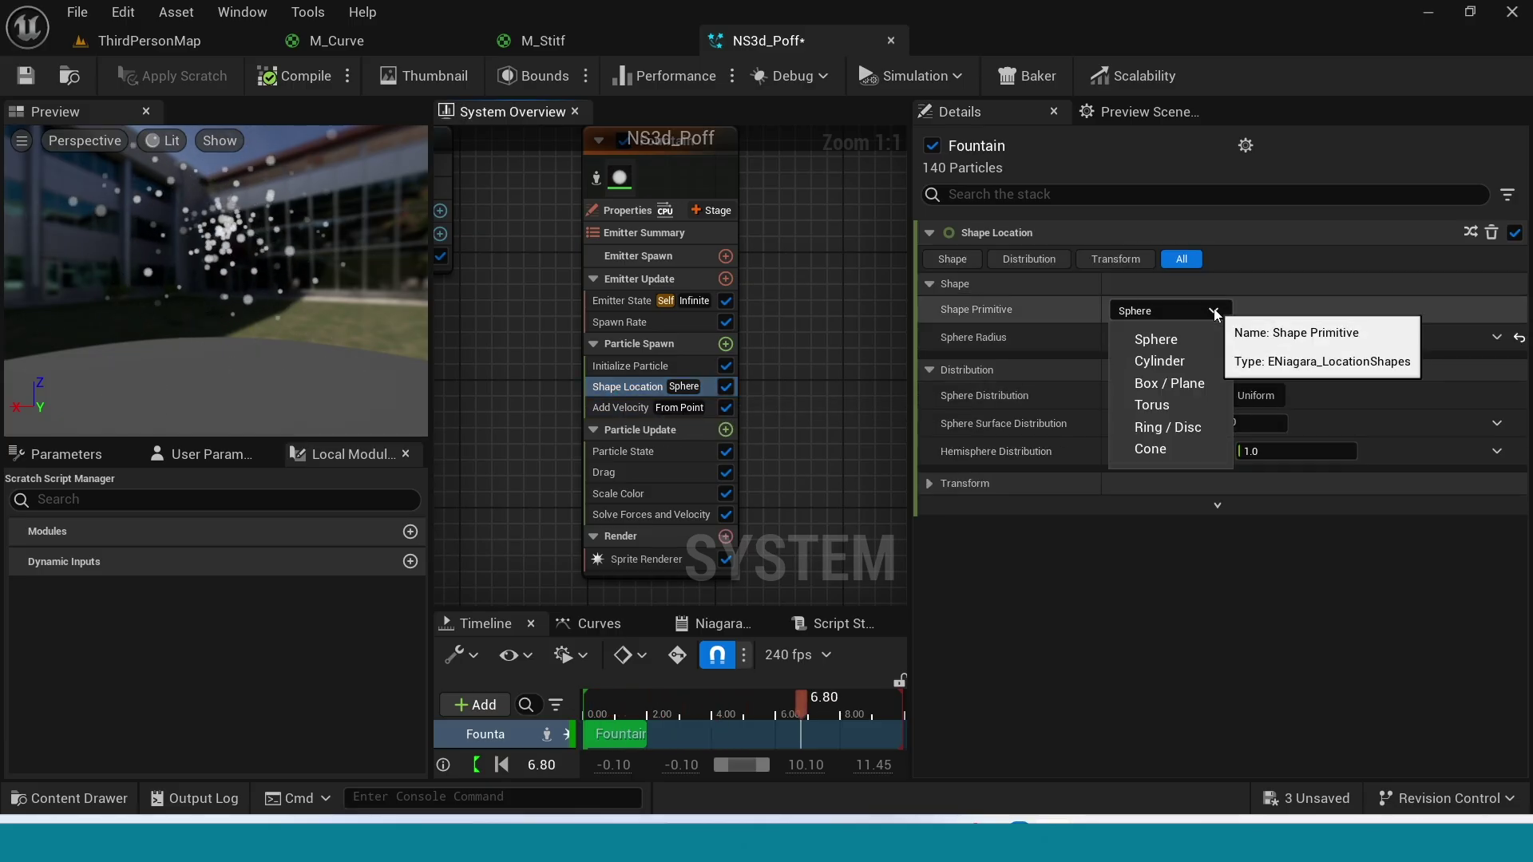
click(1215, 312)
click(1166, 338)
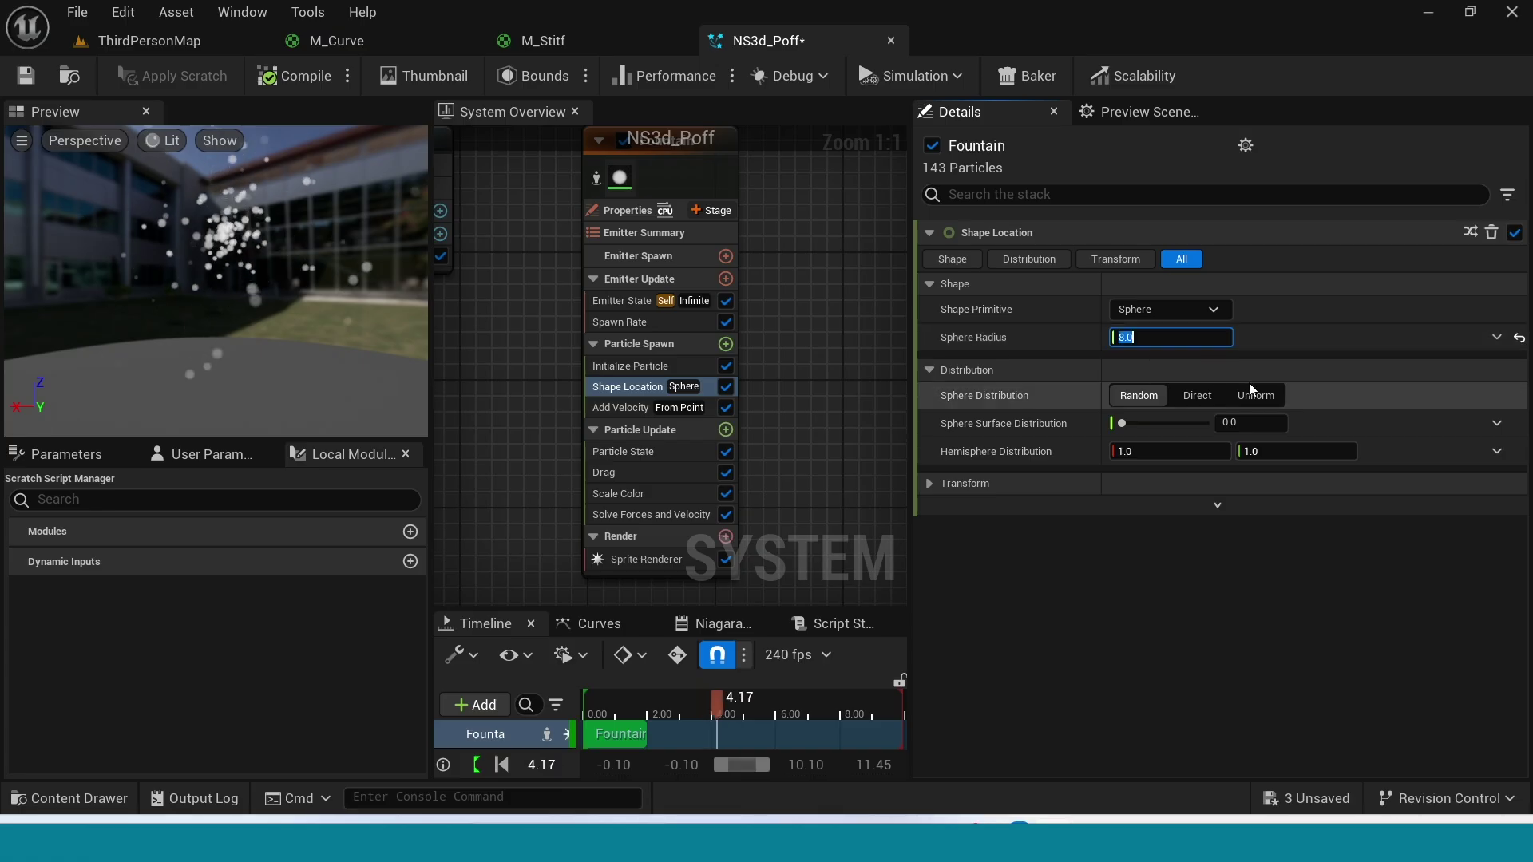
text(50)
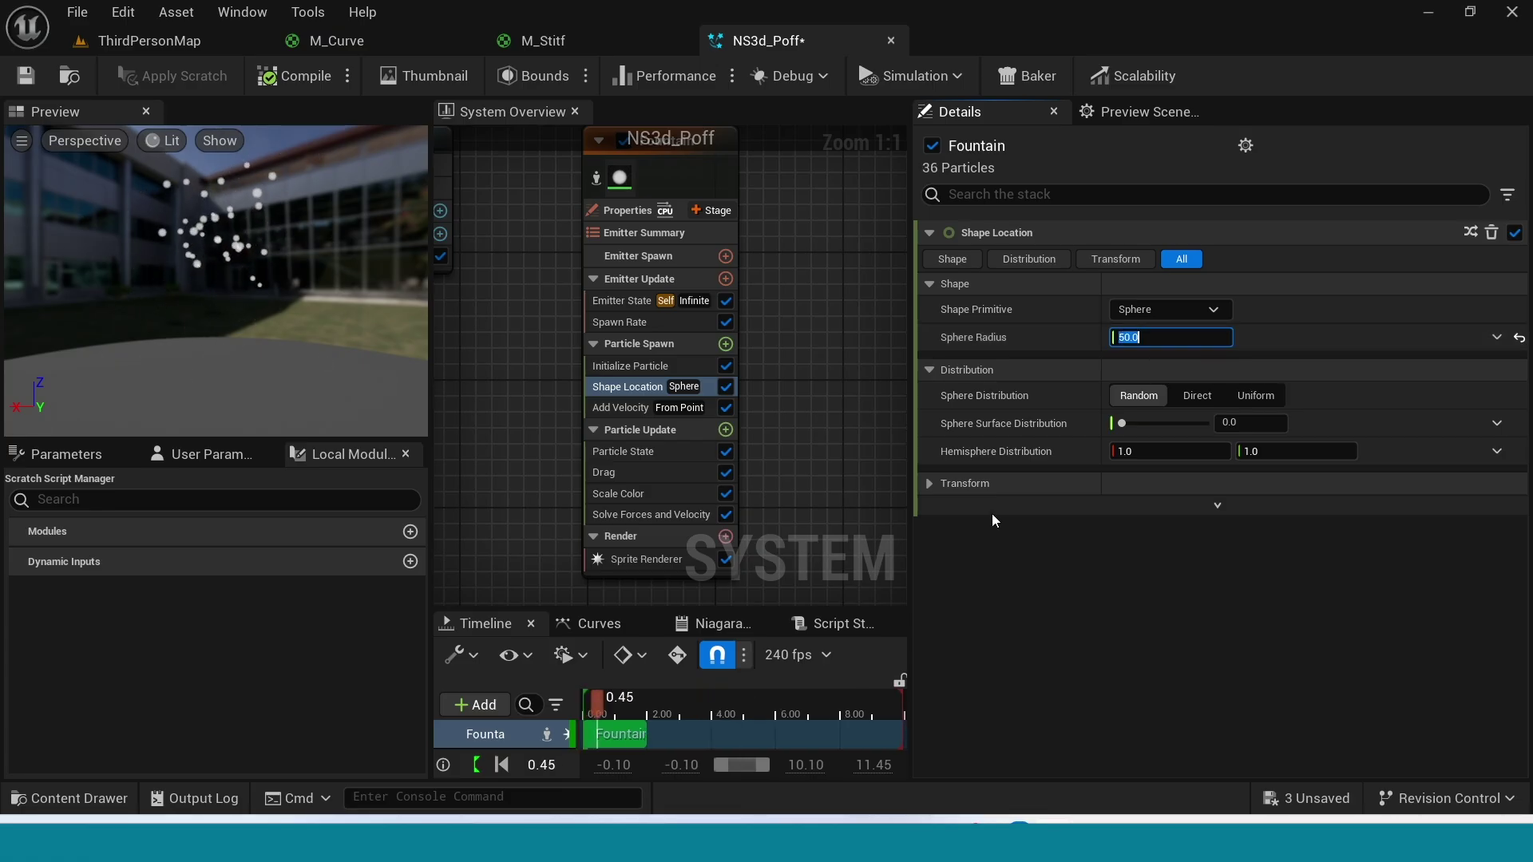
Step: Set the maximum particle lifetime to 0.4 in the Initialize Particle module
click(638, 367)
click(1198, 338)
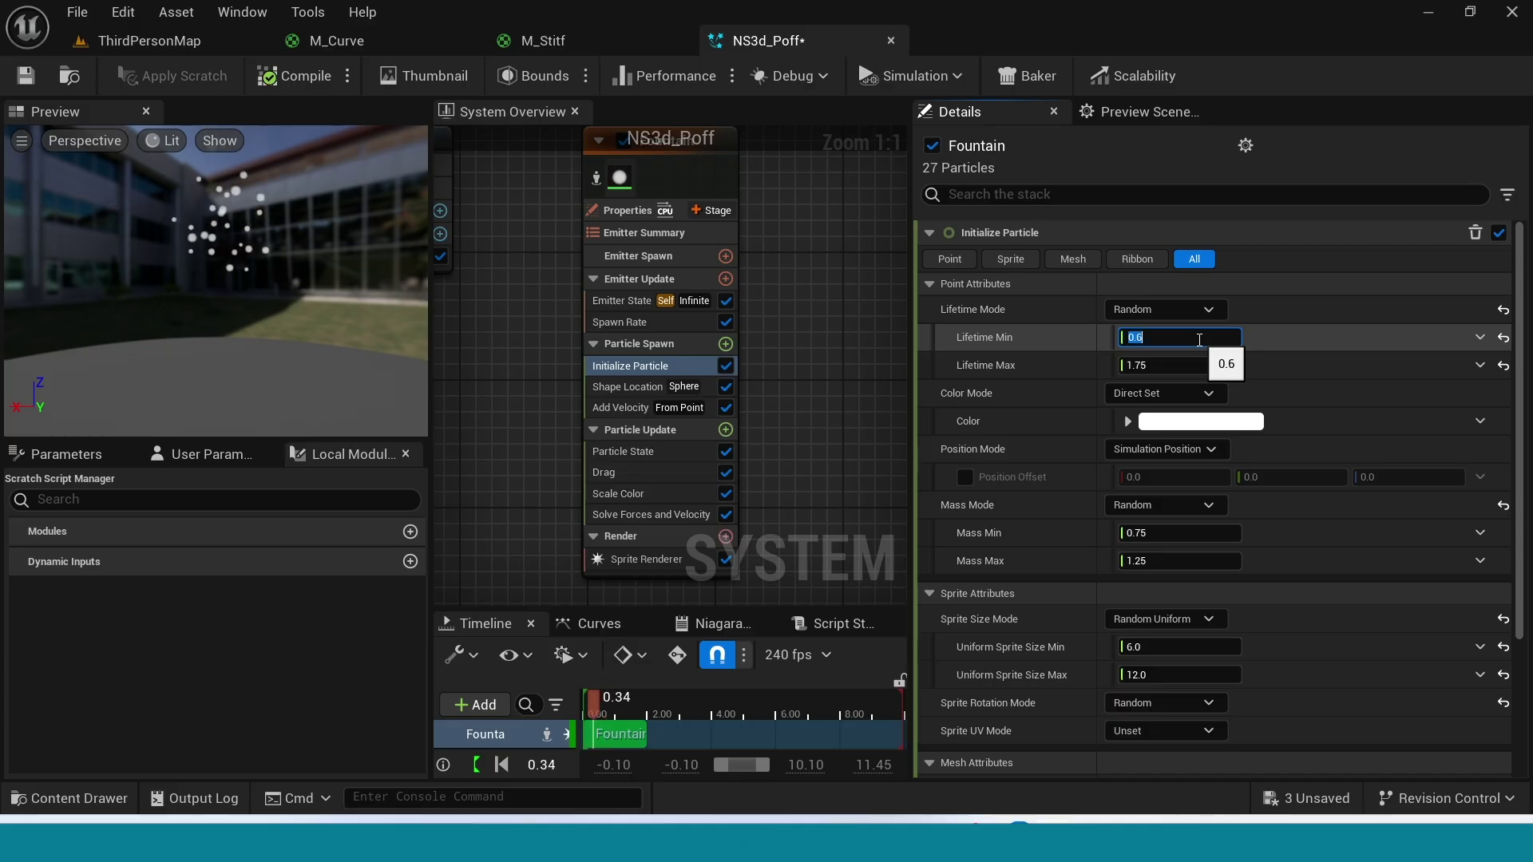
key(Tab)
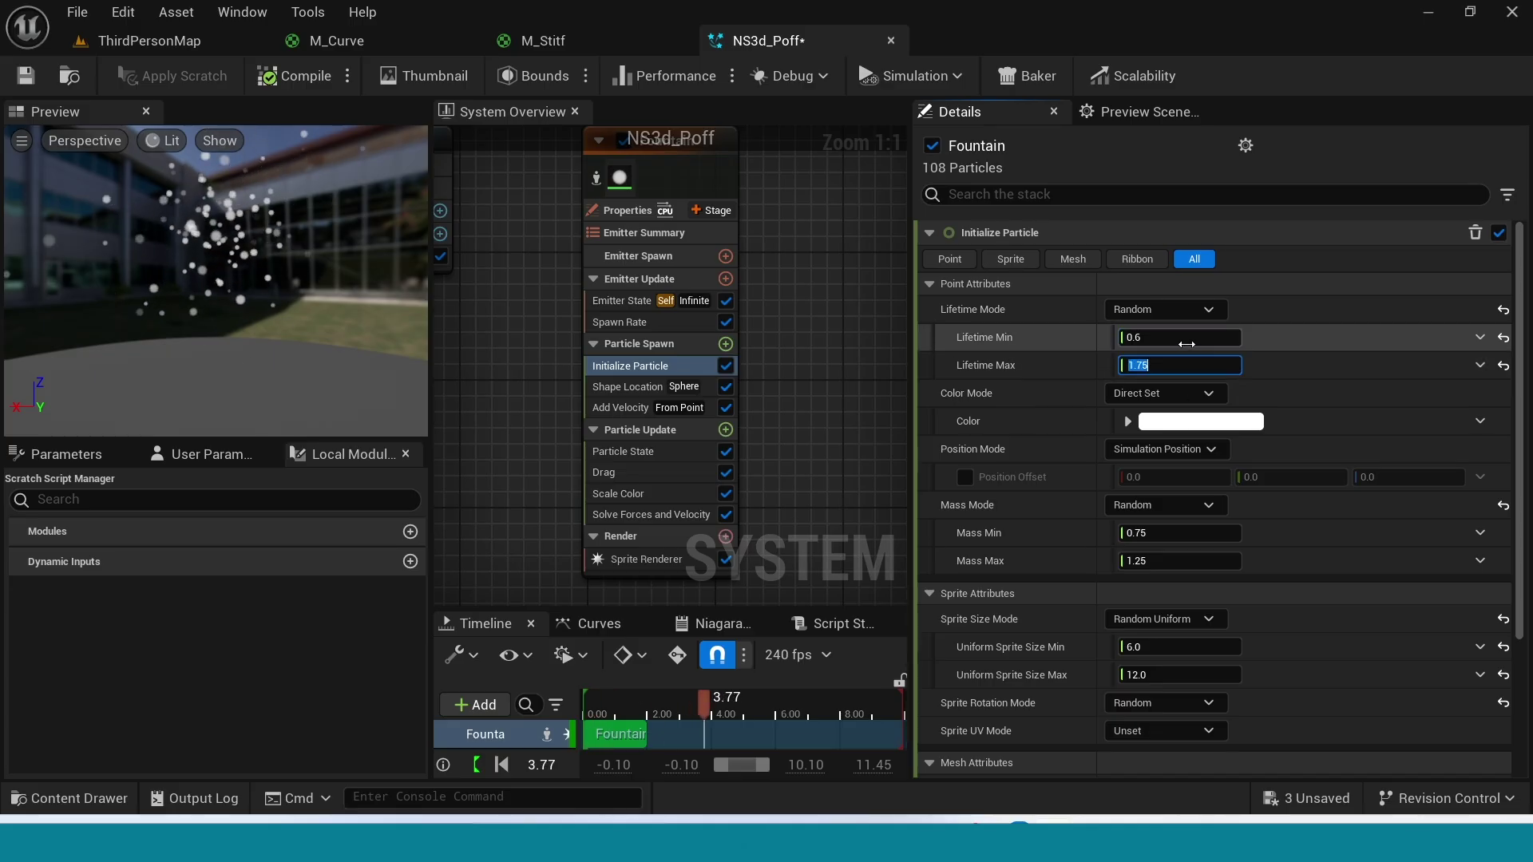
text(0.4)
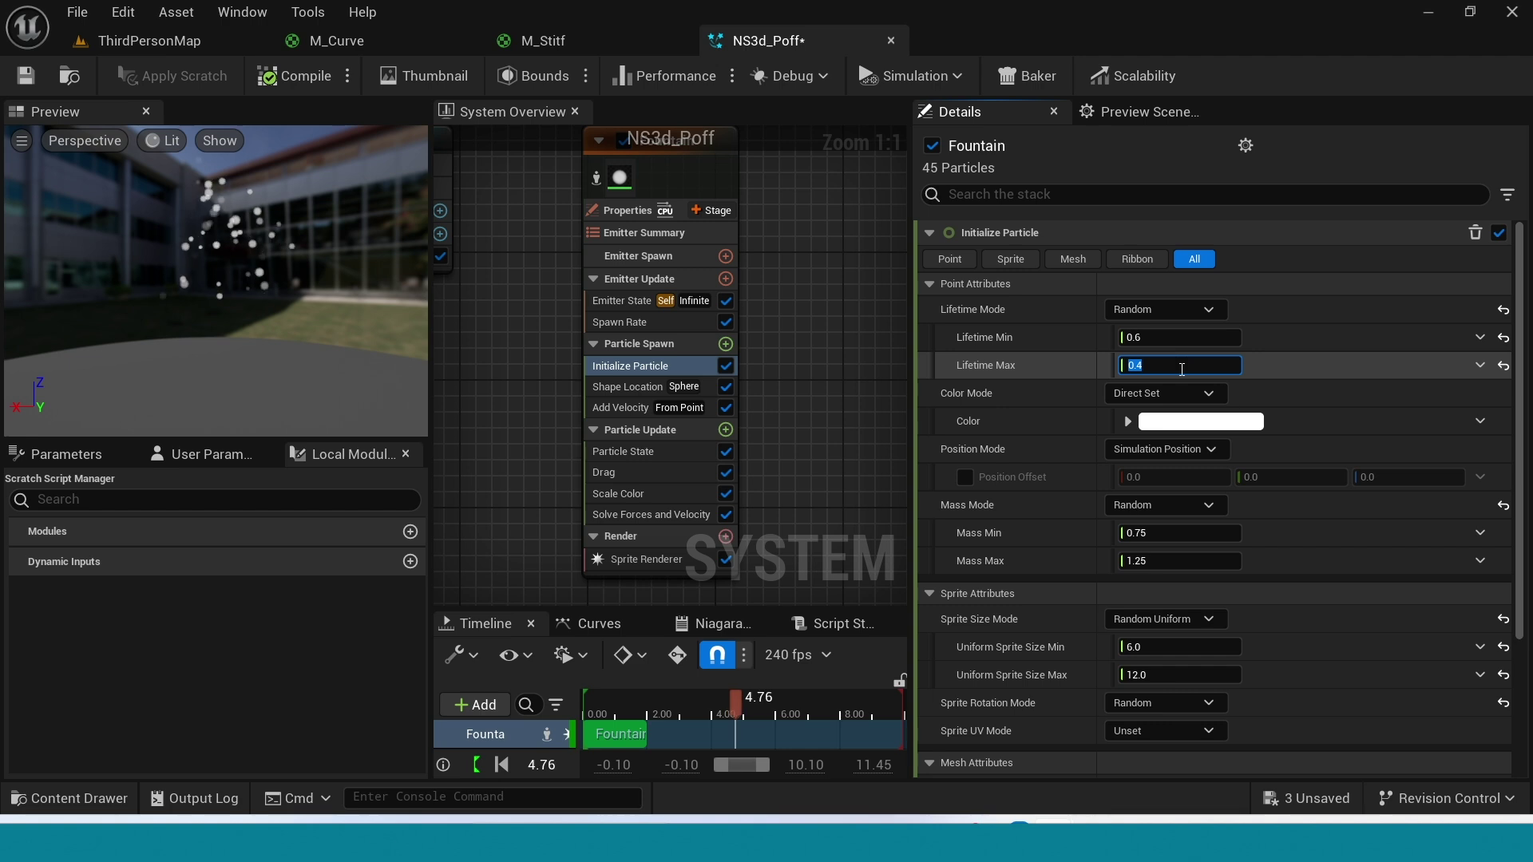
click(1181, 369)
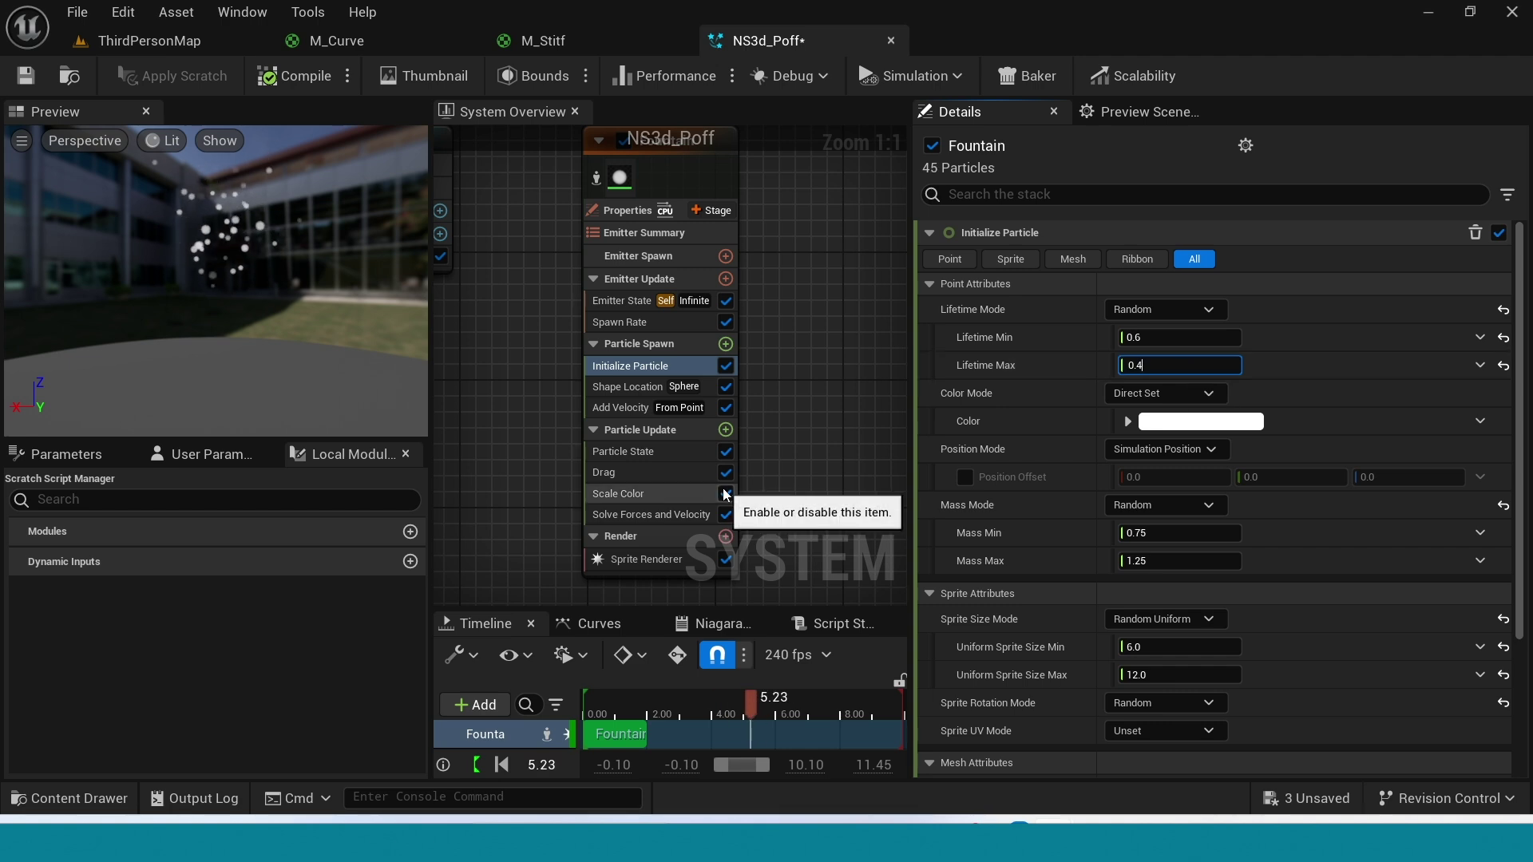
Step: Assign the M_Curve material to the Fountain emitter's Sprite Renderer
right_drag(808, 483, 804, 368)
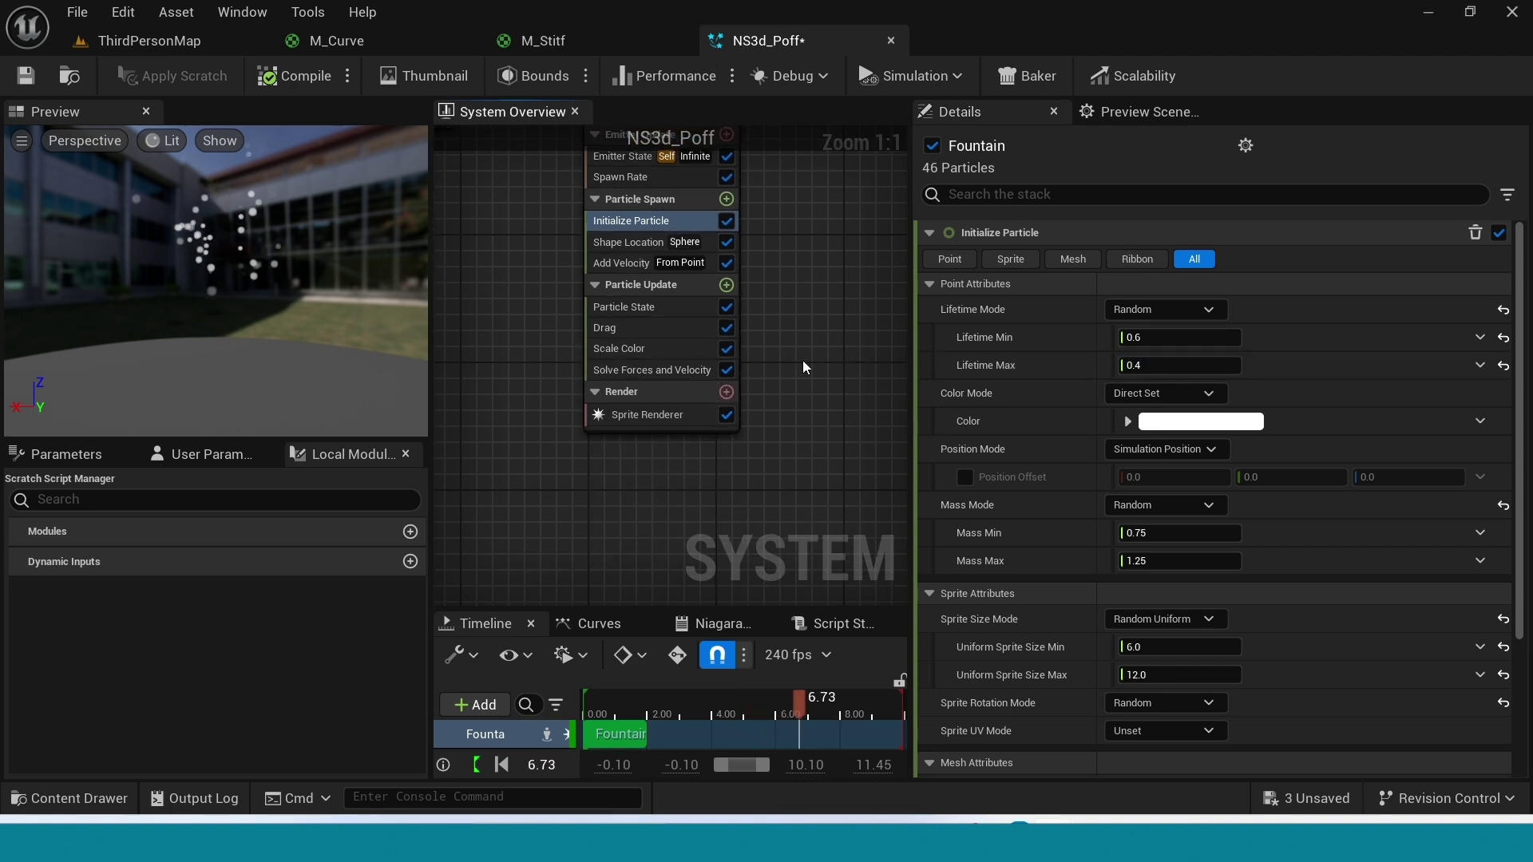
click(677, 416)
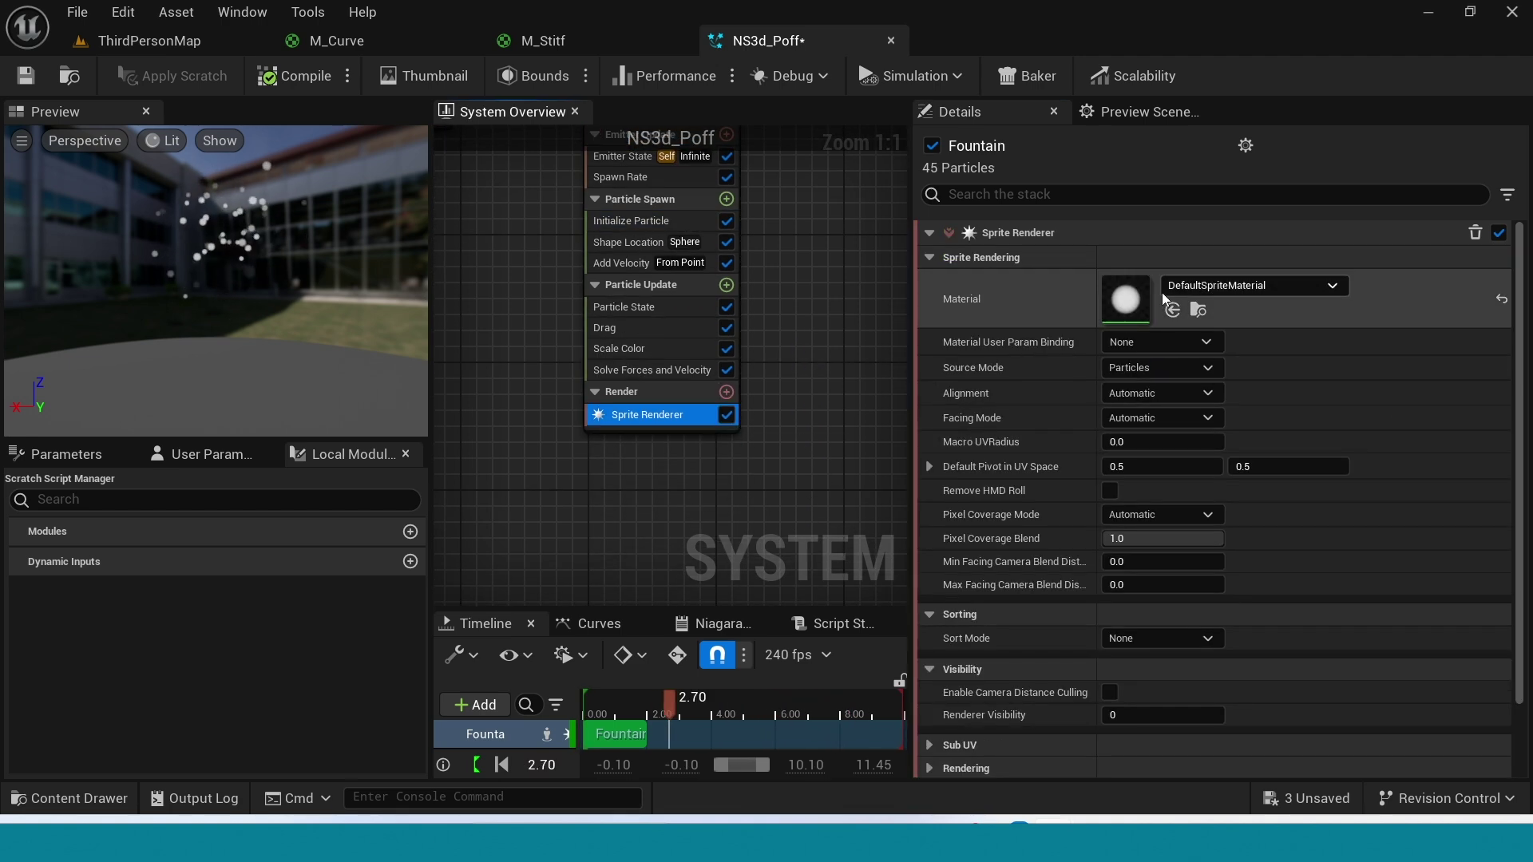
key(ctrl+space)
click(463, 647)
click(1181, 313)
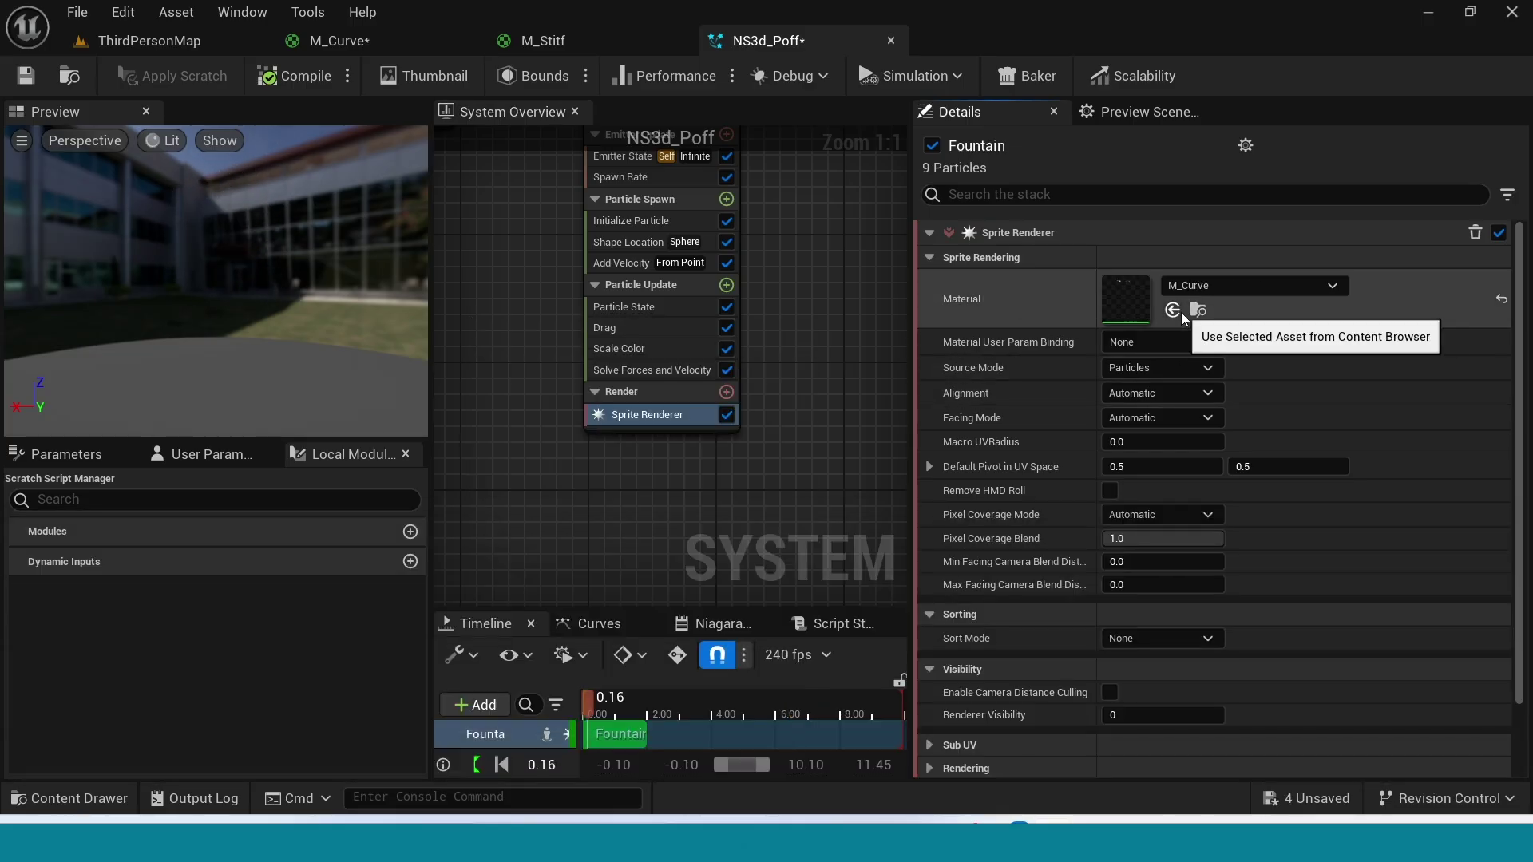
Step: Set the Sprite Renderer's alignment to Velocity Aligned
click(1209, 393)
key(Up)
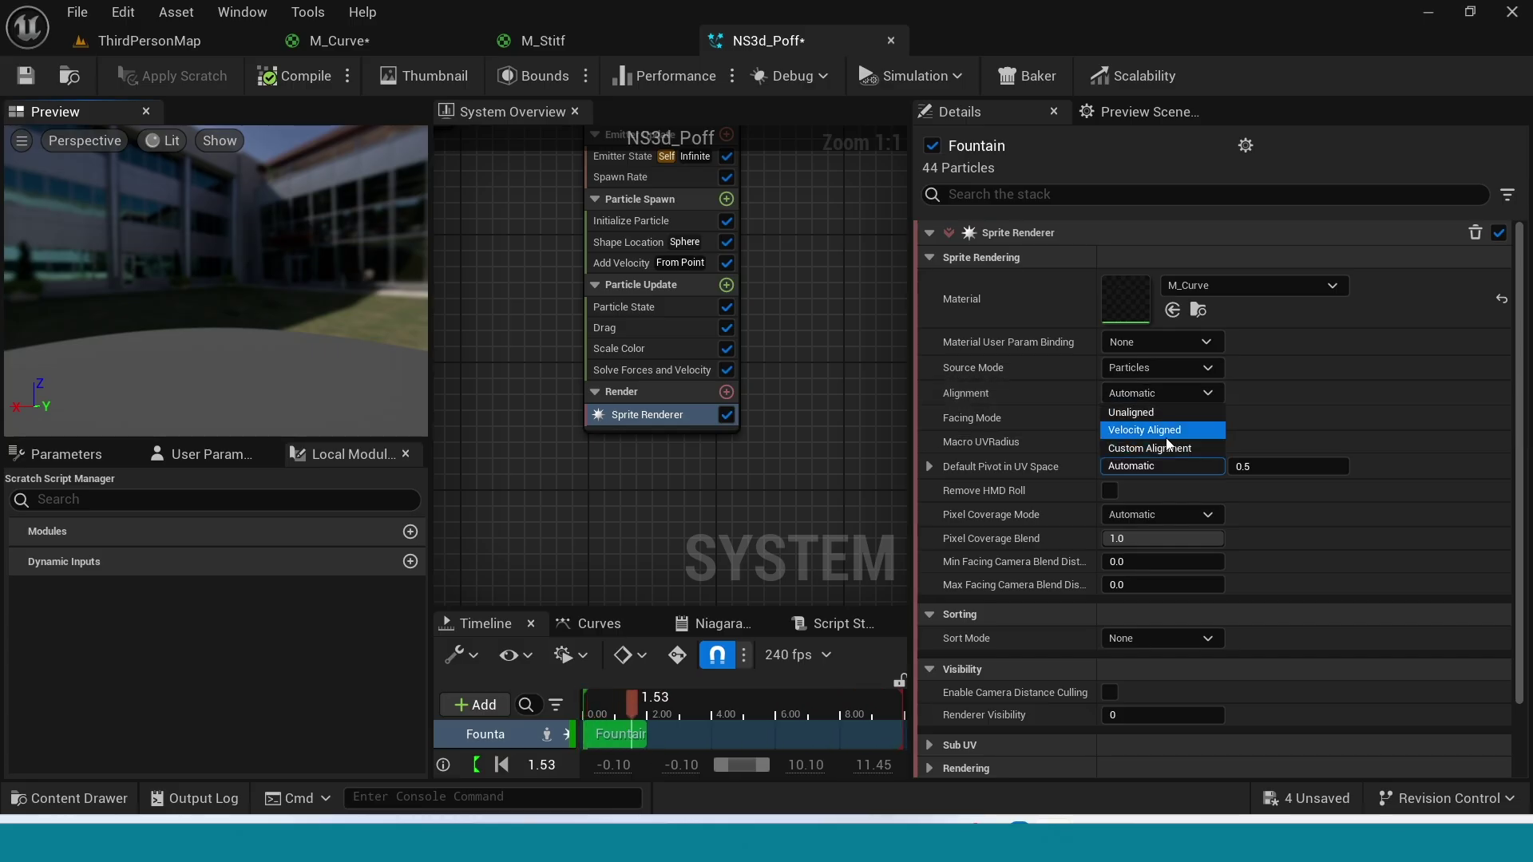
key(Return)
Step: Add a Dynamic Material Parameters module to the emitter's Particle Update stage
click(695, 221)
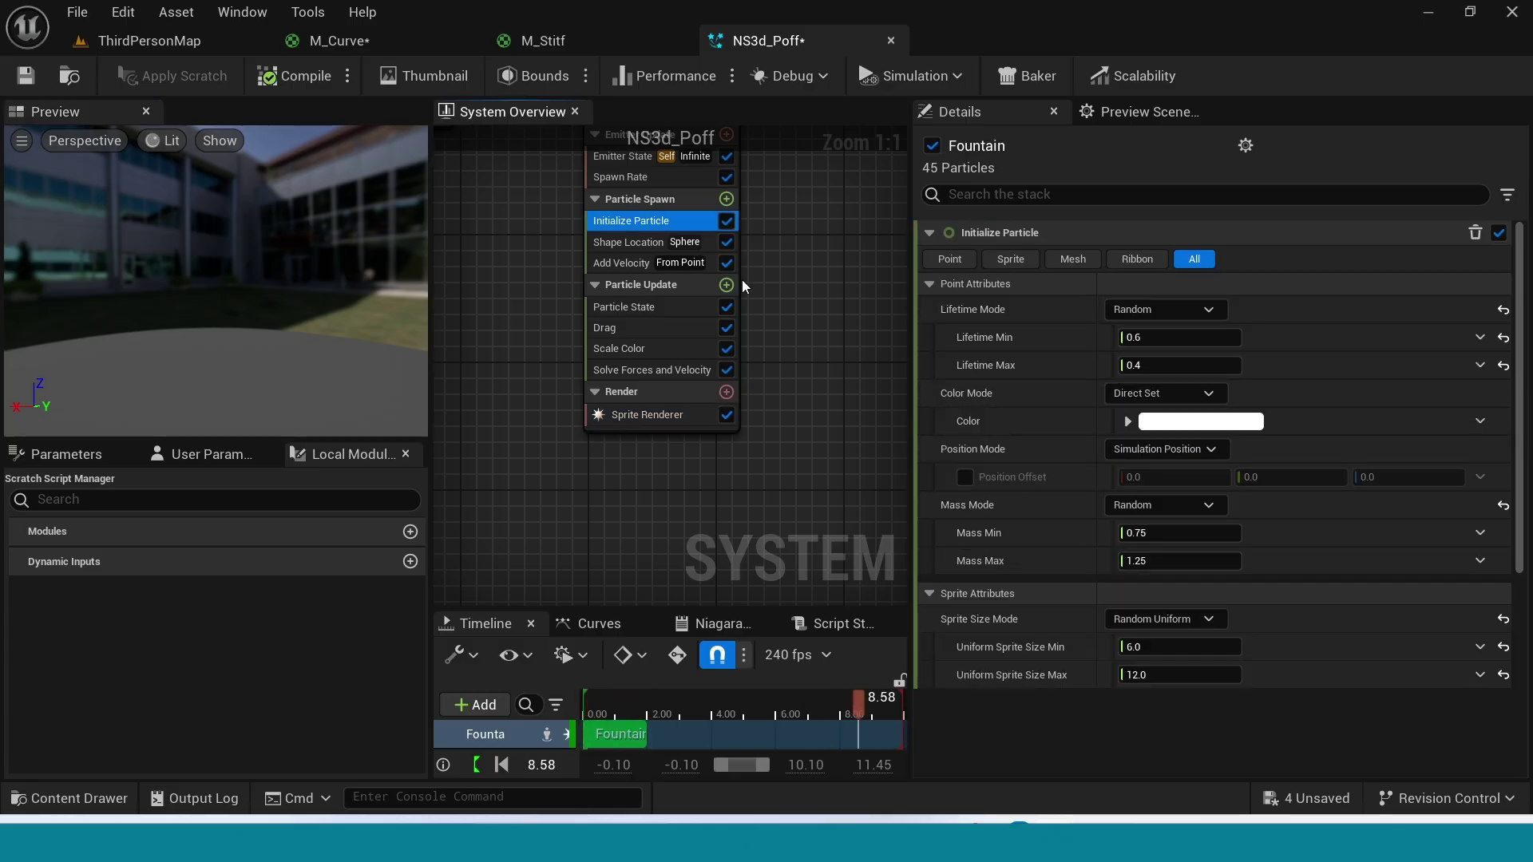
click(726, 285)
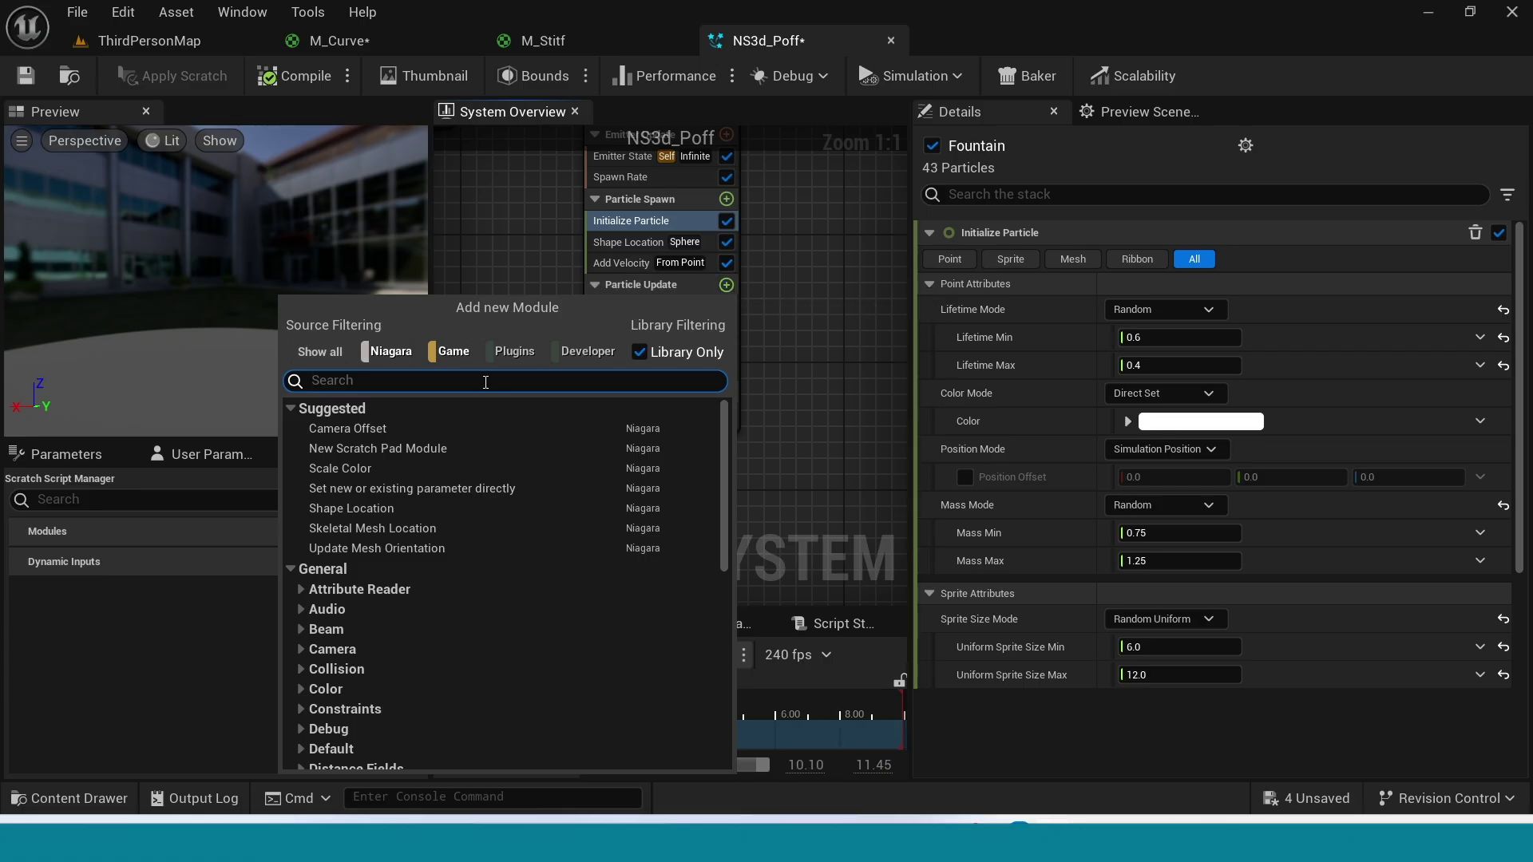
text(di)
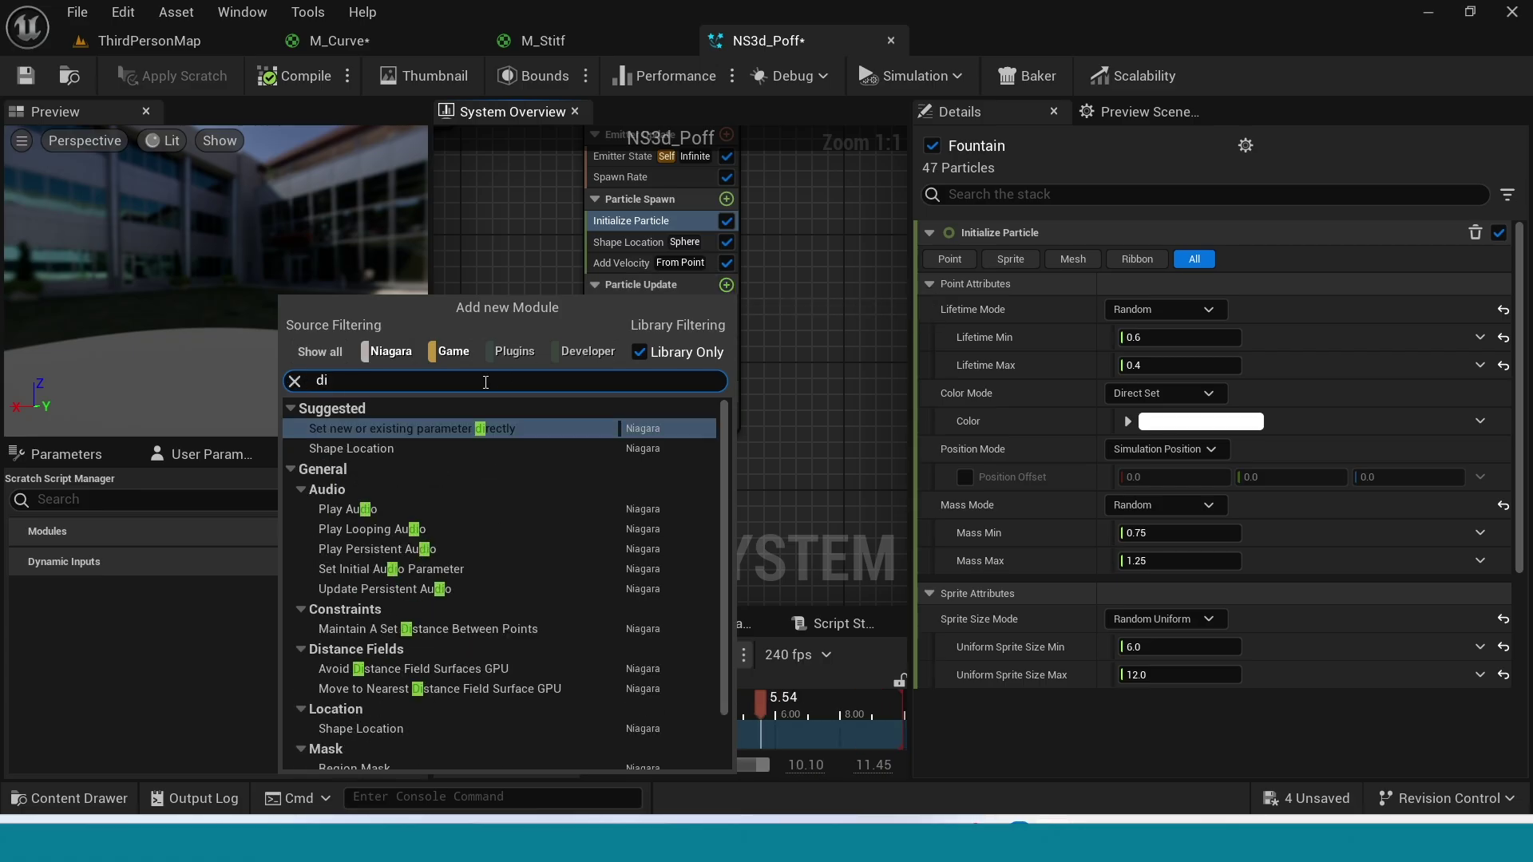
key(BackSpace)
text(y)
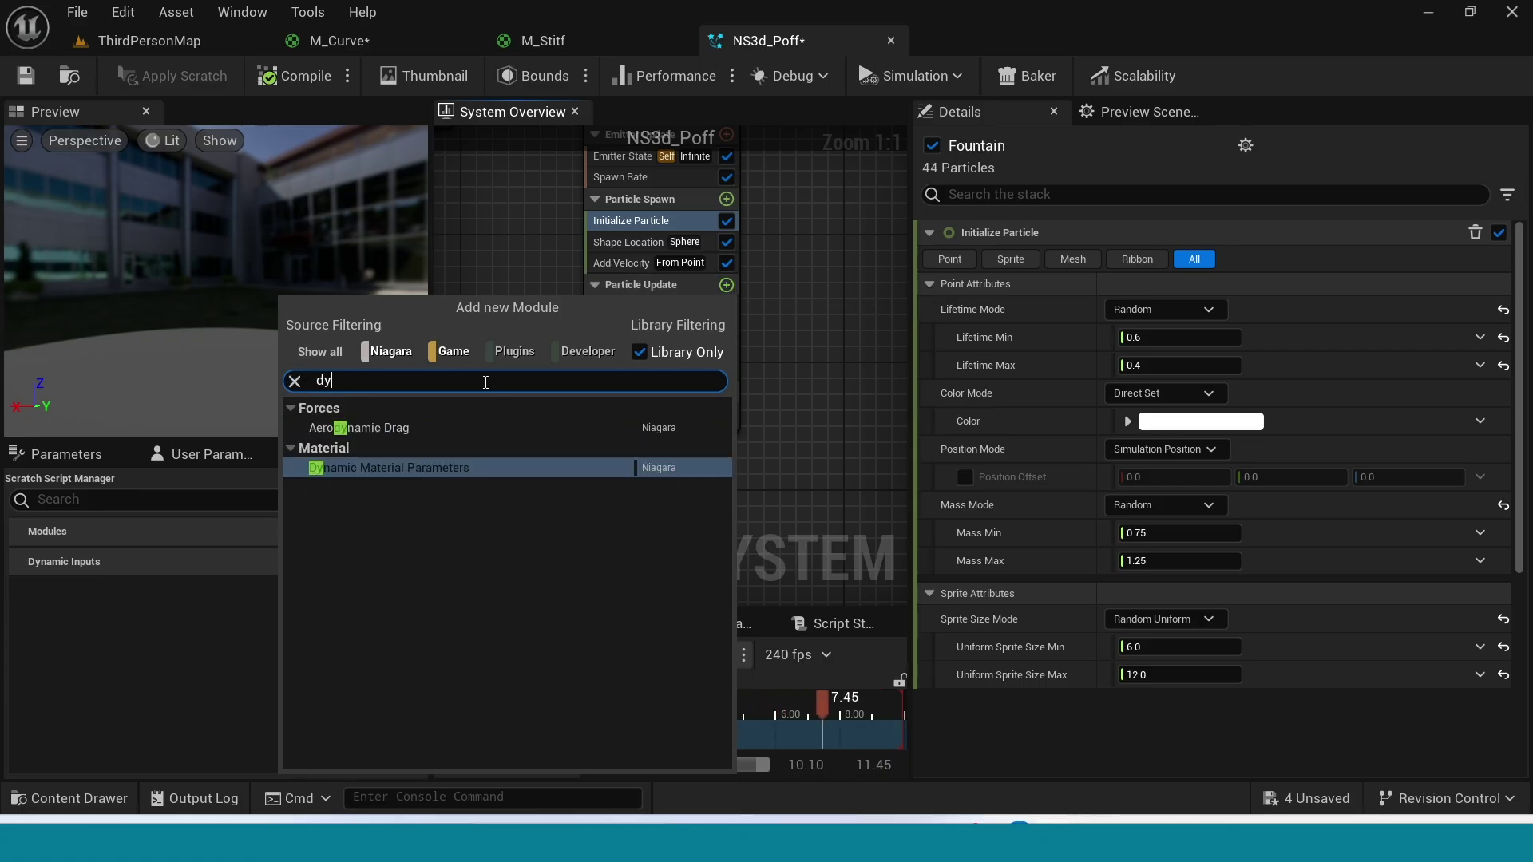
click(347, 469)
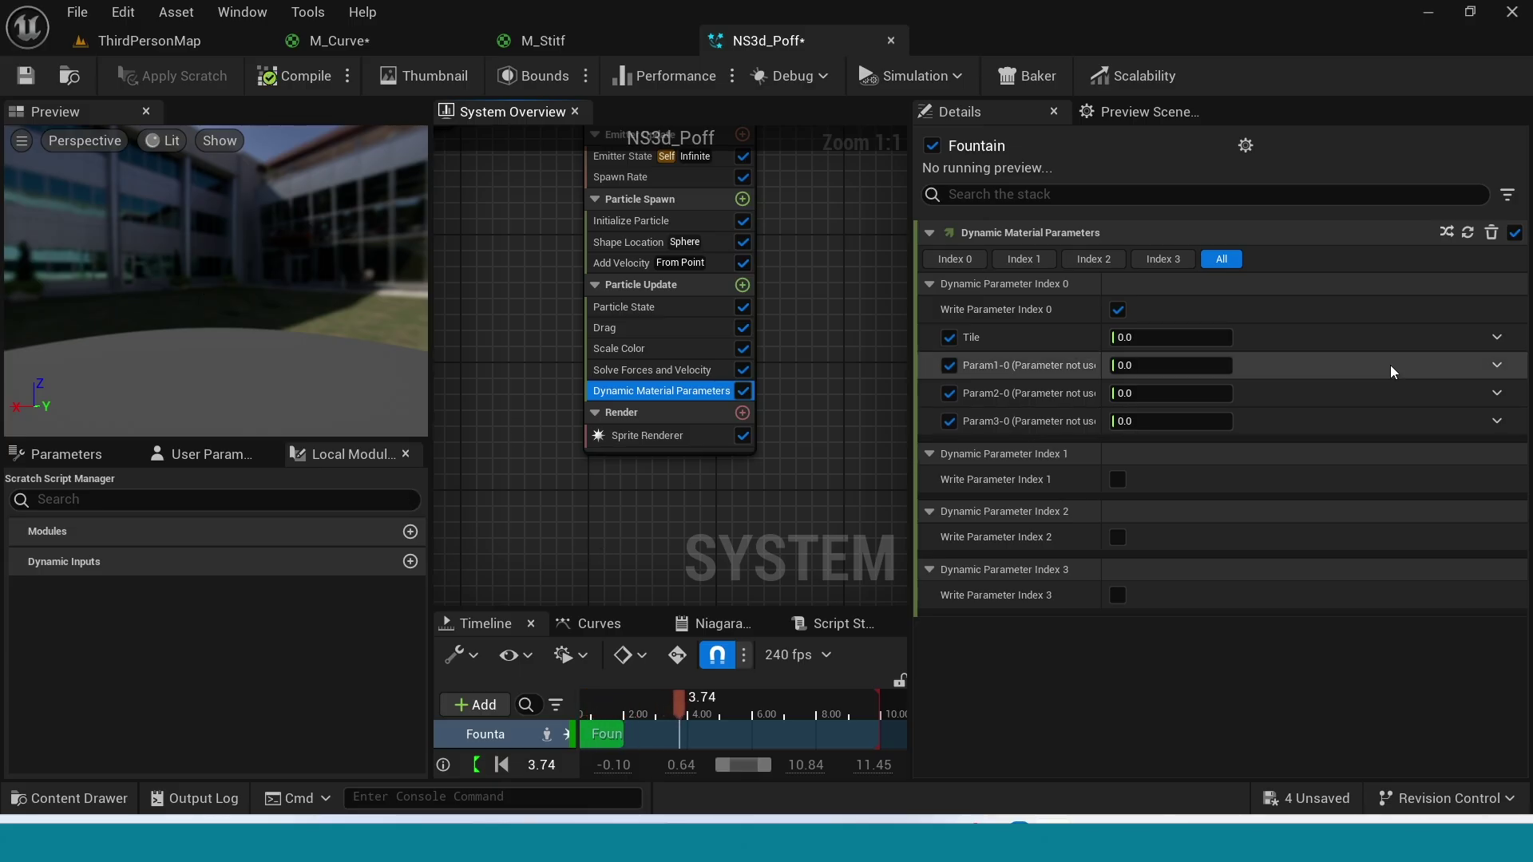
Step: Set the Tile dynamic parameter to 1.0 in the Dynamic Material Parameters module
click(1151, 339)
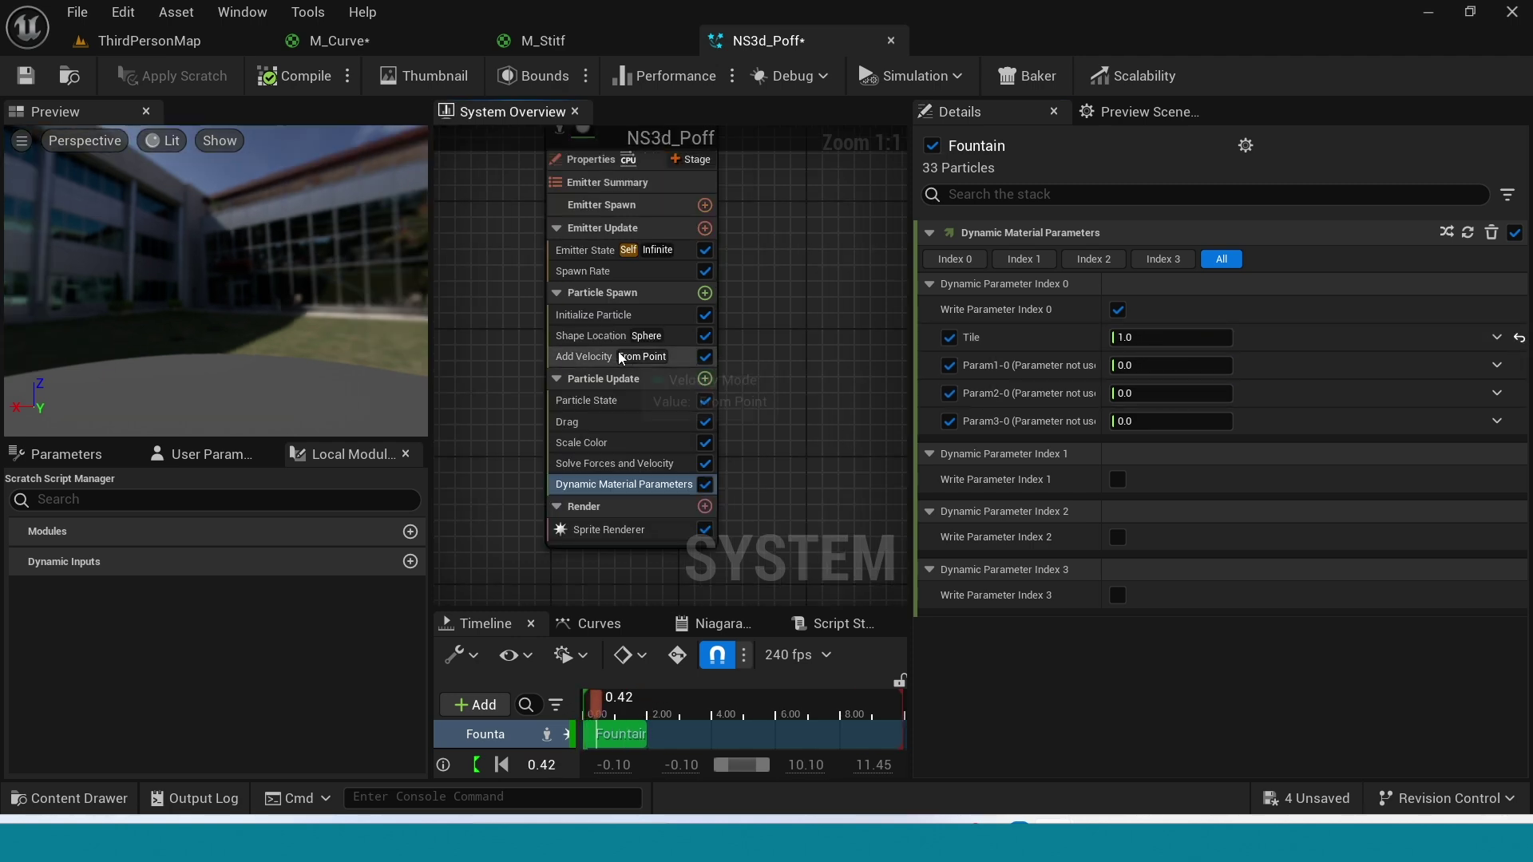
Step: Set the Uniform Sprite Size Min to 50 and Max to 100 in the Initialize Particle module
click(604, 316)
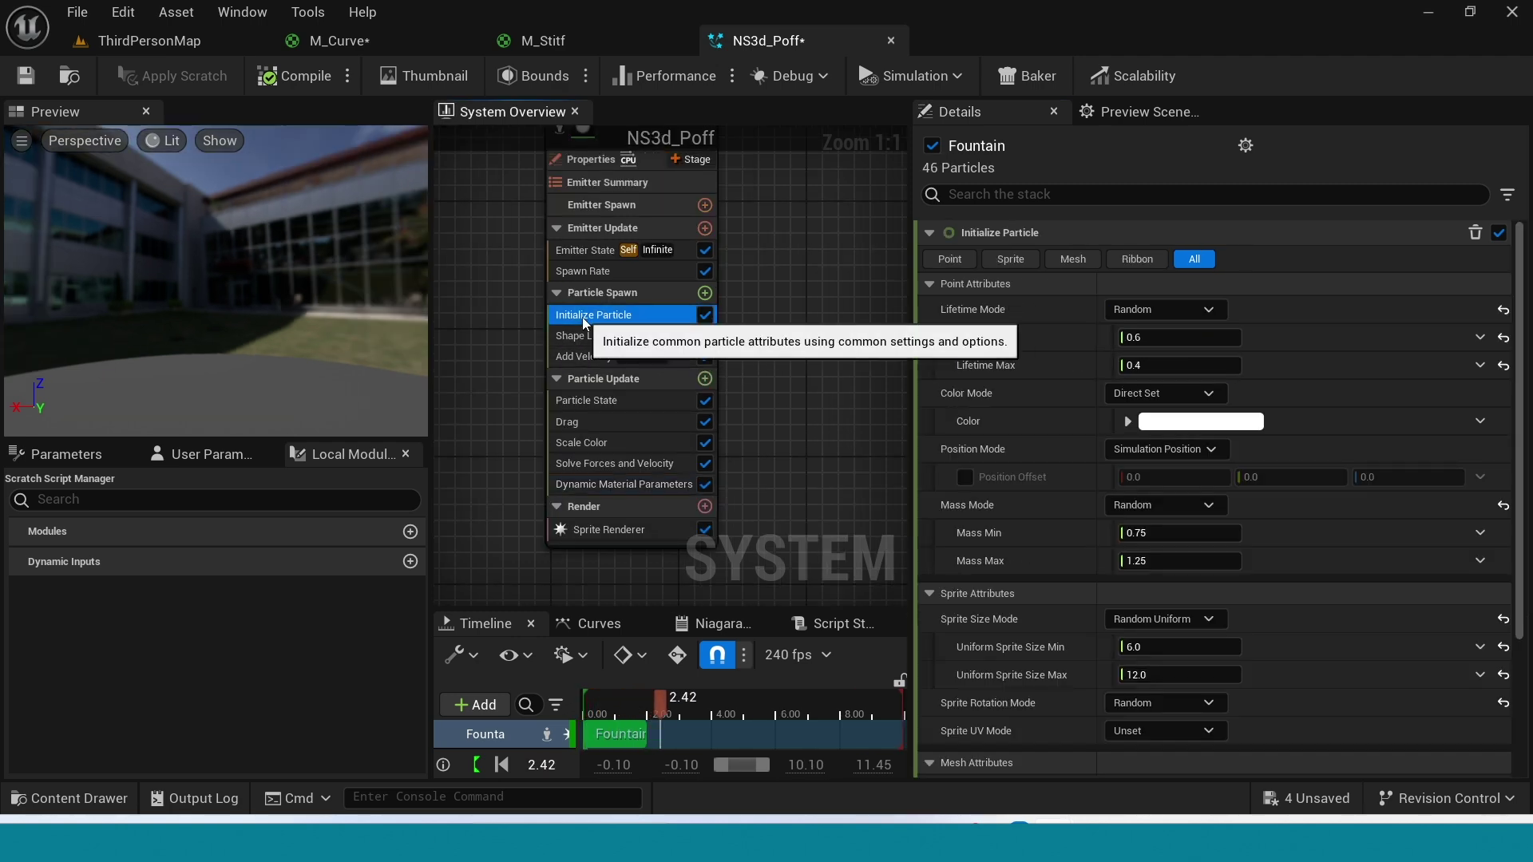
scroll(1062, 656, down, 3)
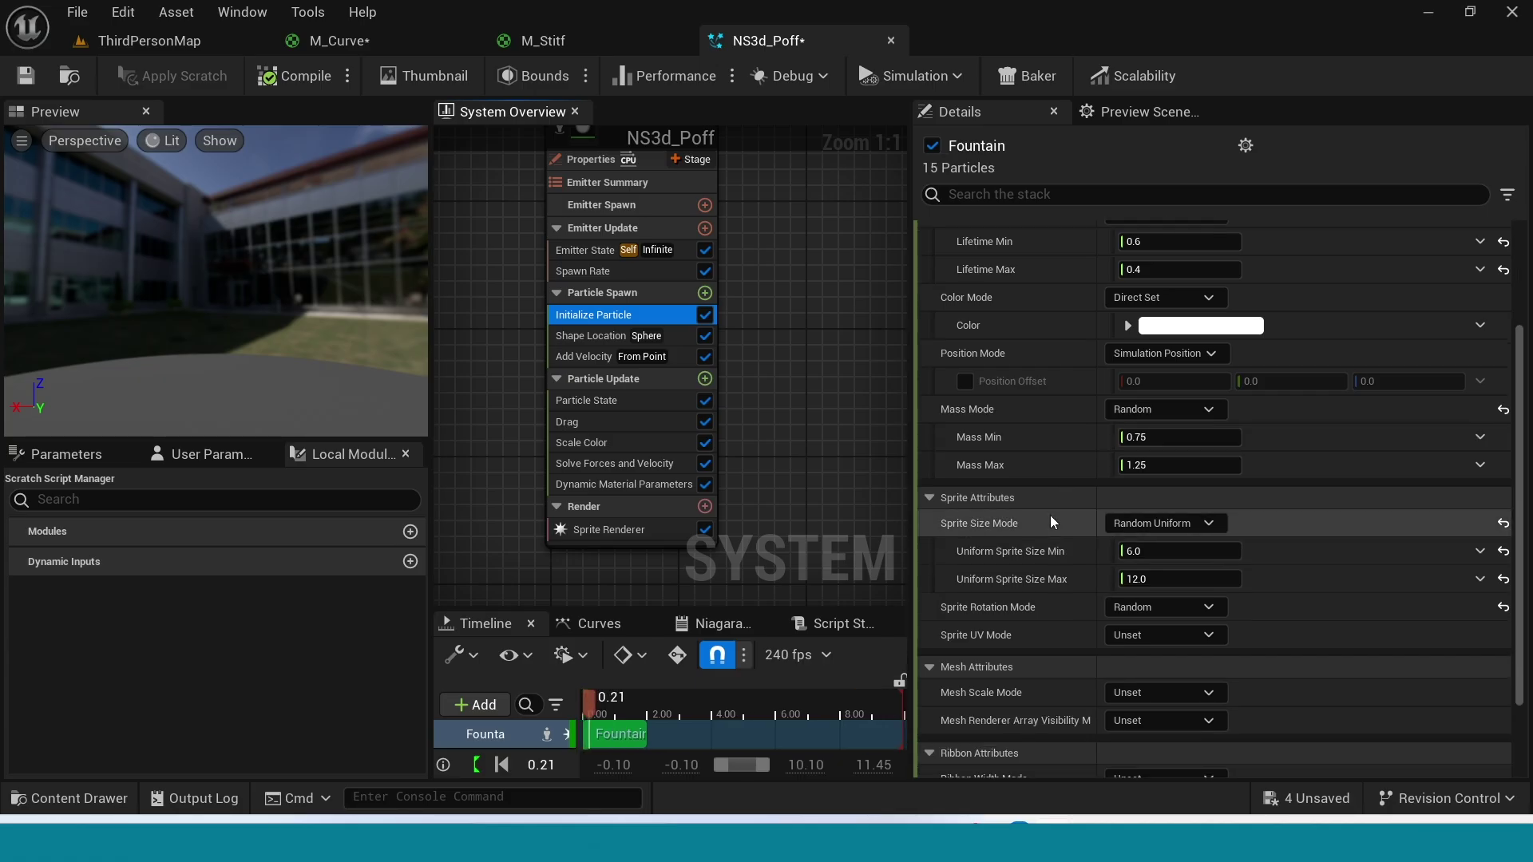
click(1206, 557)
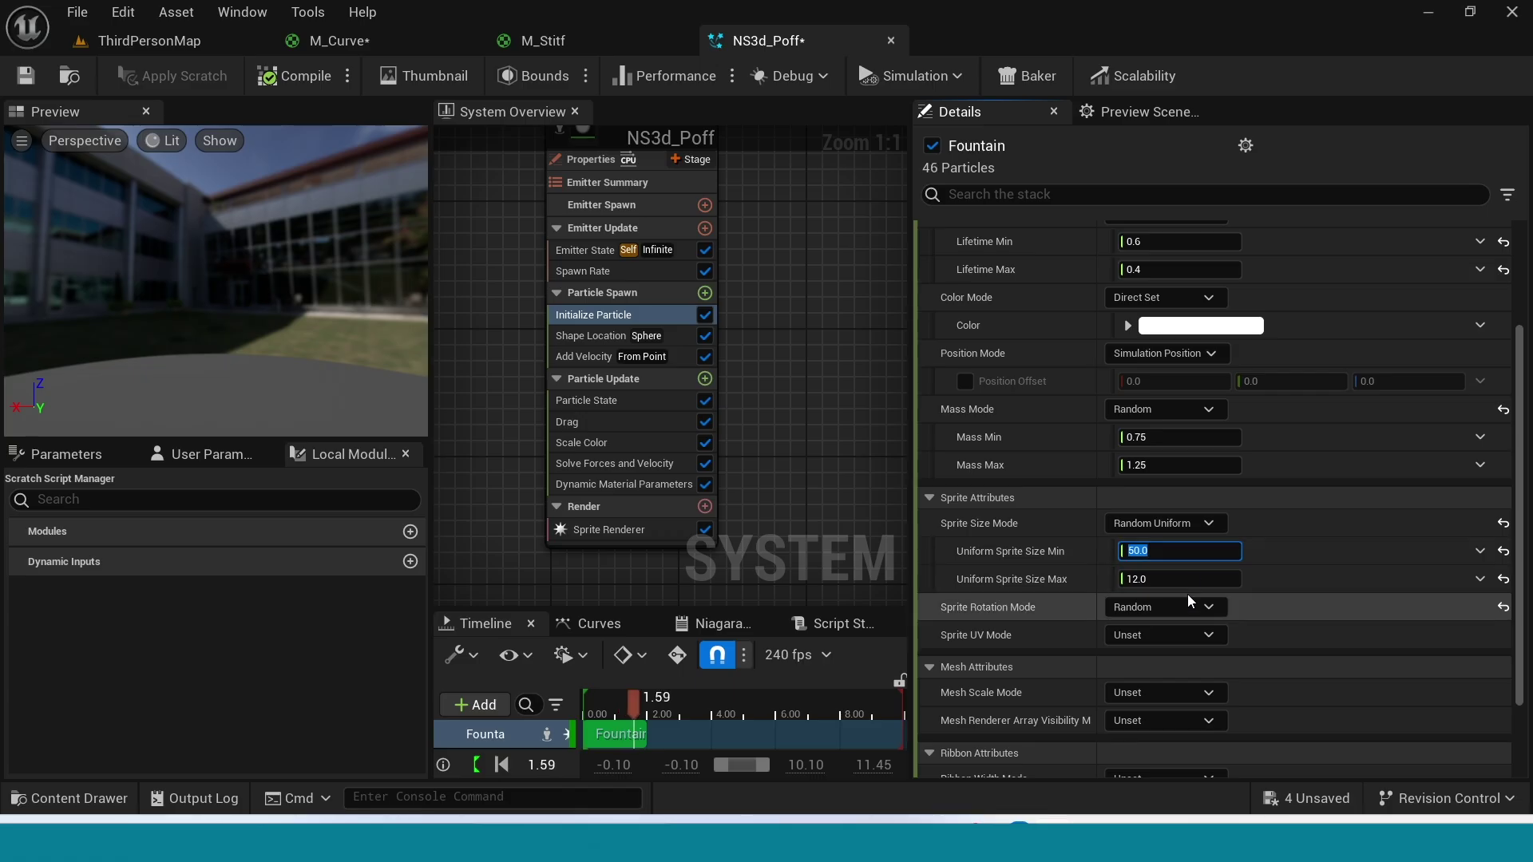
click(1183, 578)
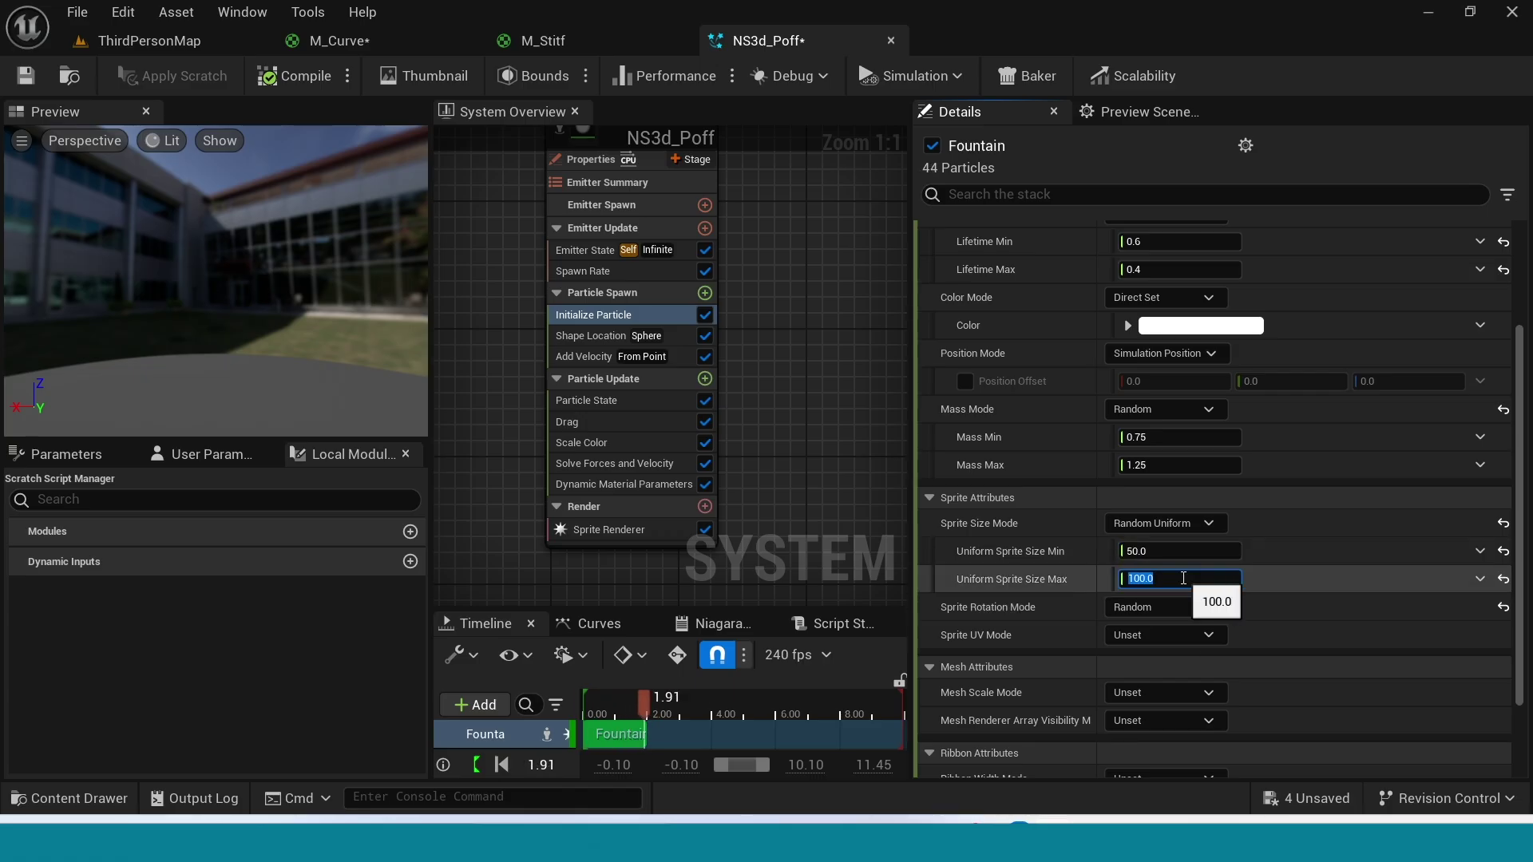
Step: Set Initialize Particle's Mass Mode to Unset / (Mass of 1) and its color's alpha to 10
click(1180, 409)
click(1229, 439)
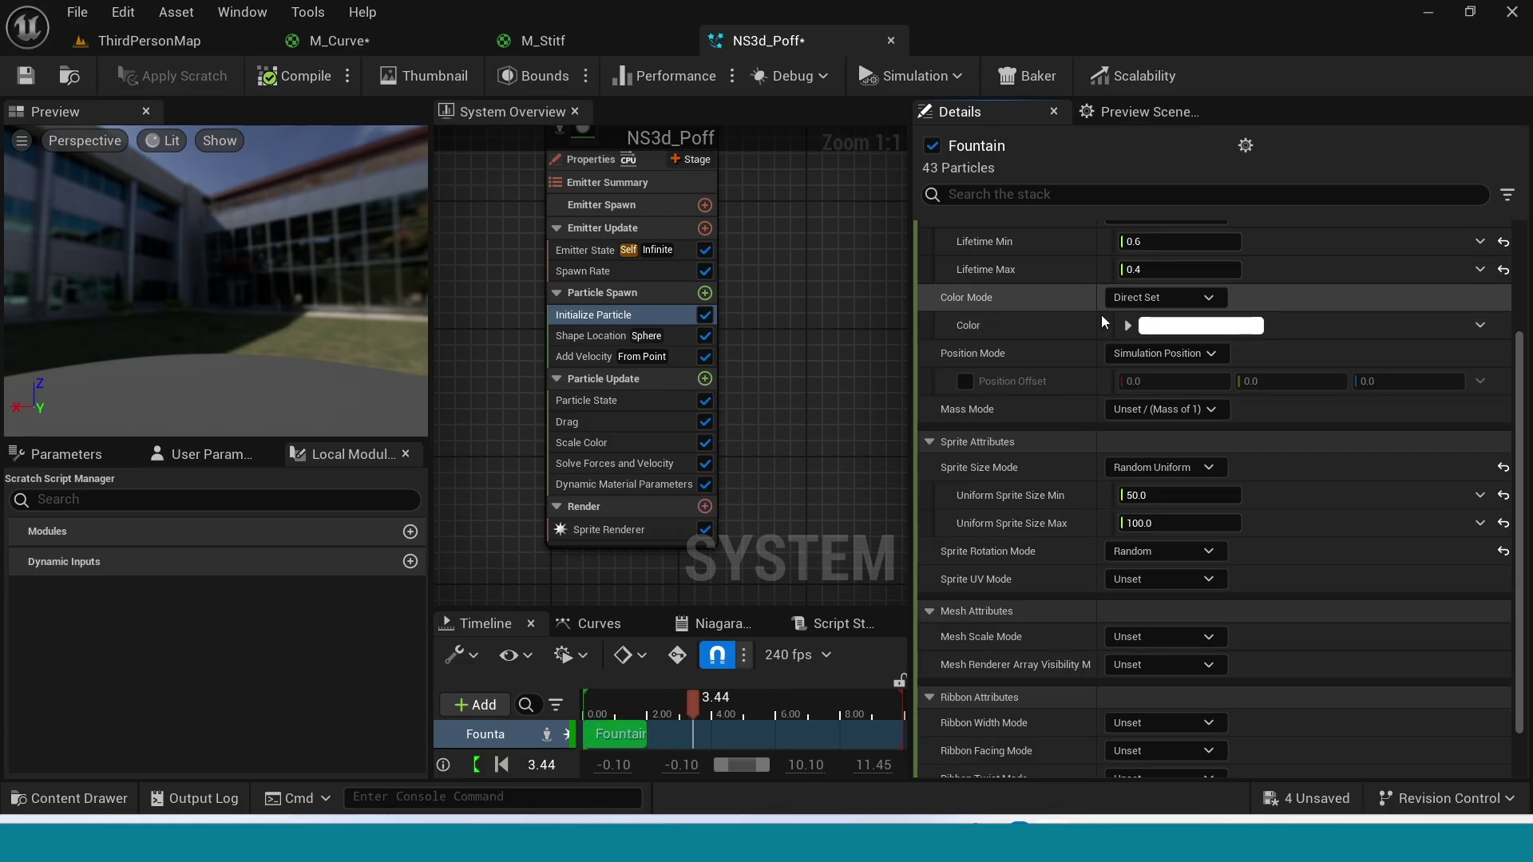
click(1127, 325)
click(1216, 417)
text(10)
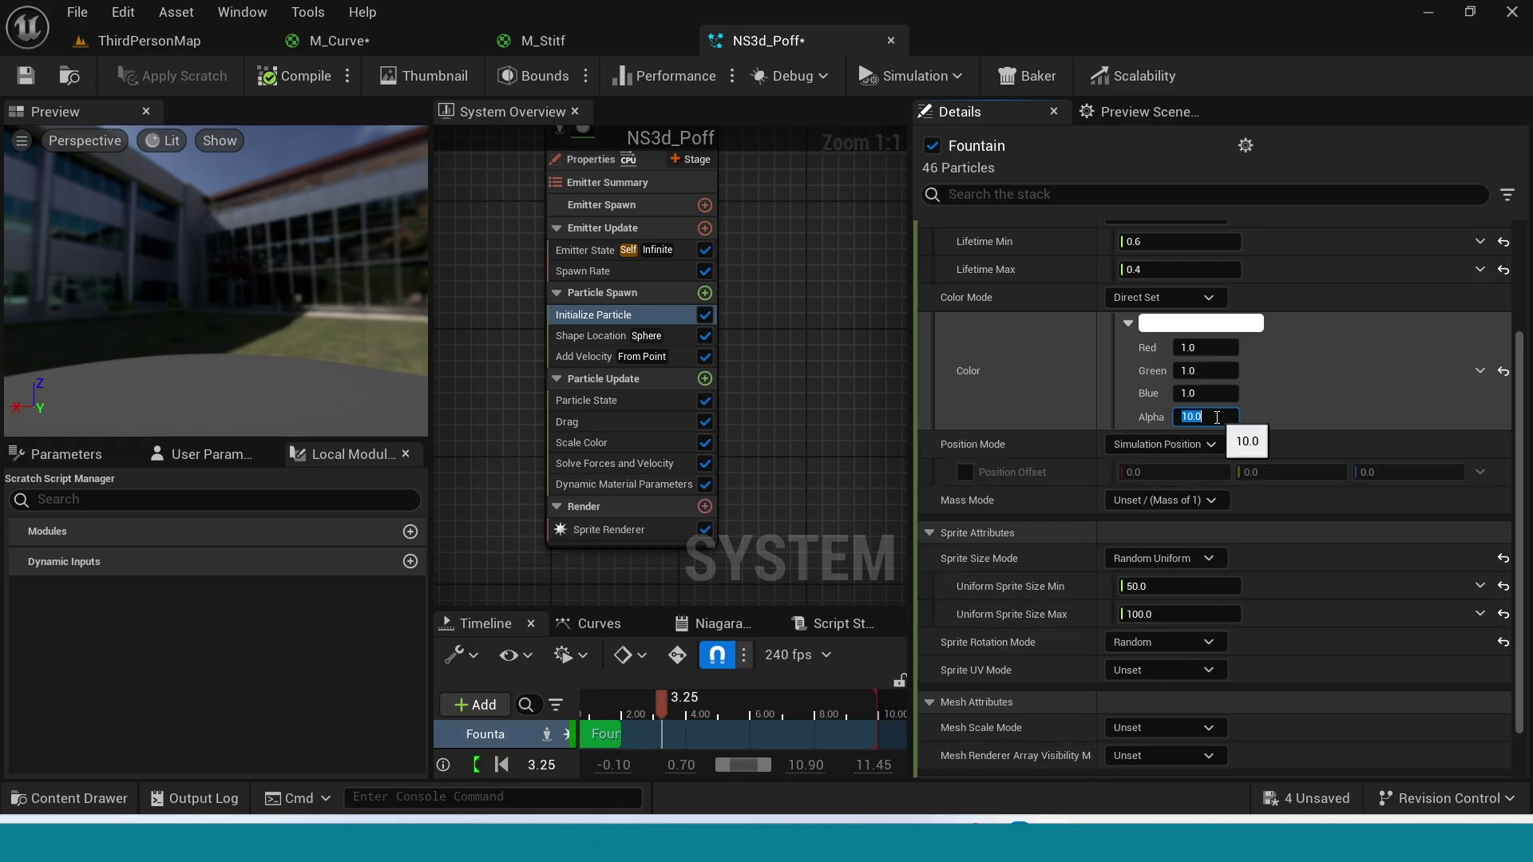
click(816, 382)
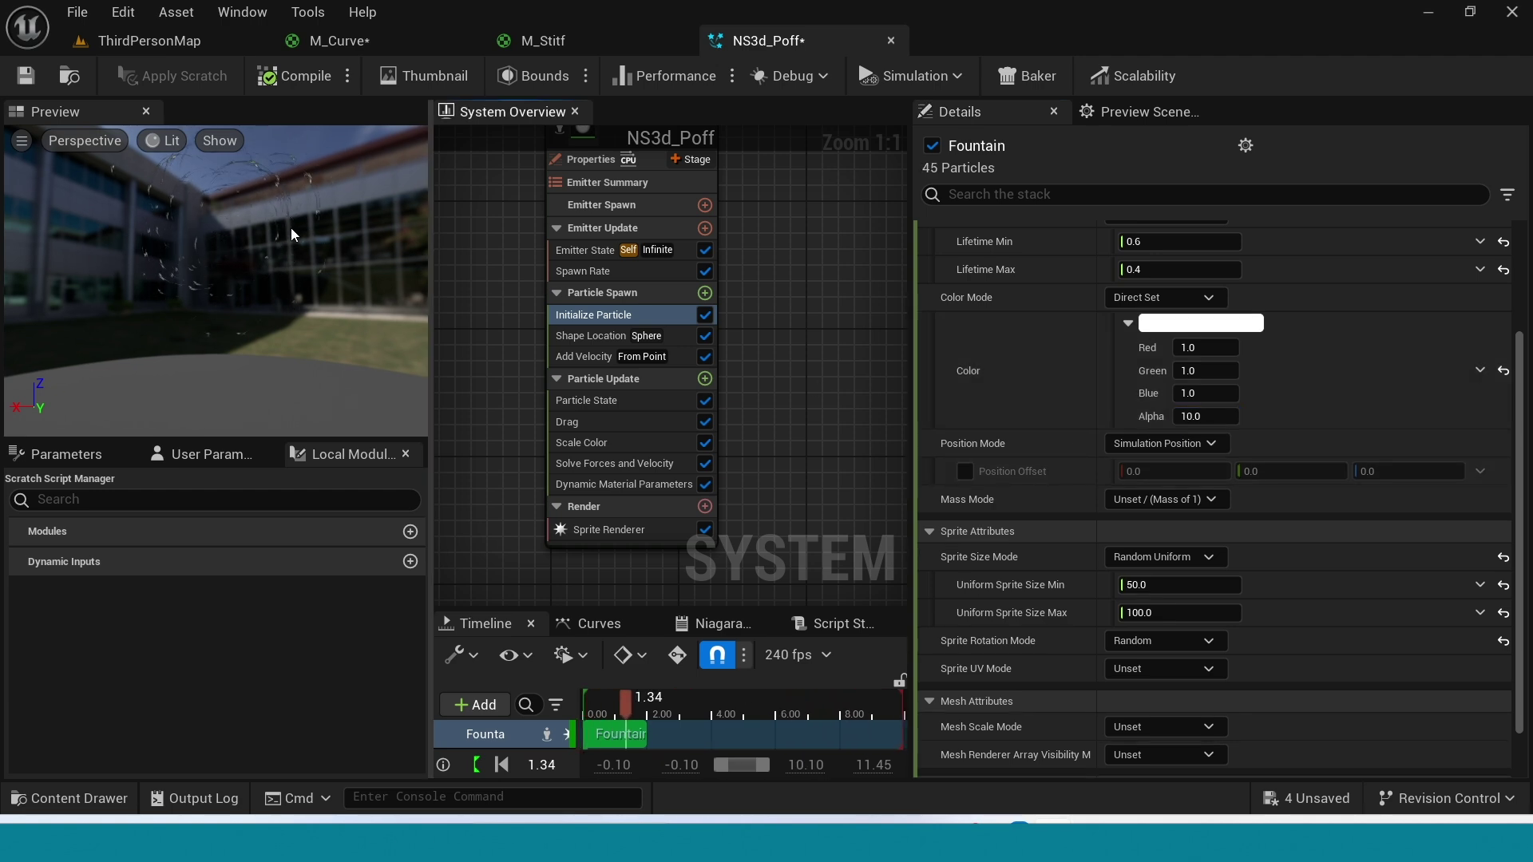
Step: Add a Scale Sprite Size module to the emitter's Particle Update stage
click(705, 379)
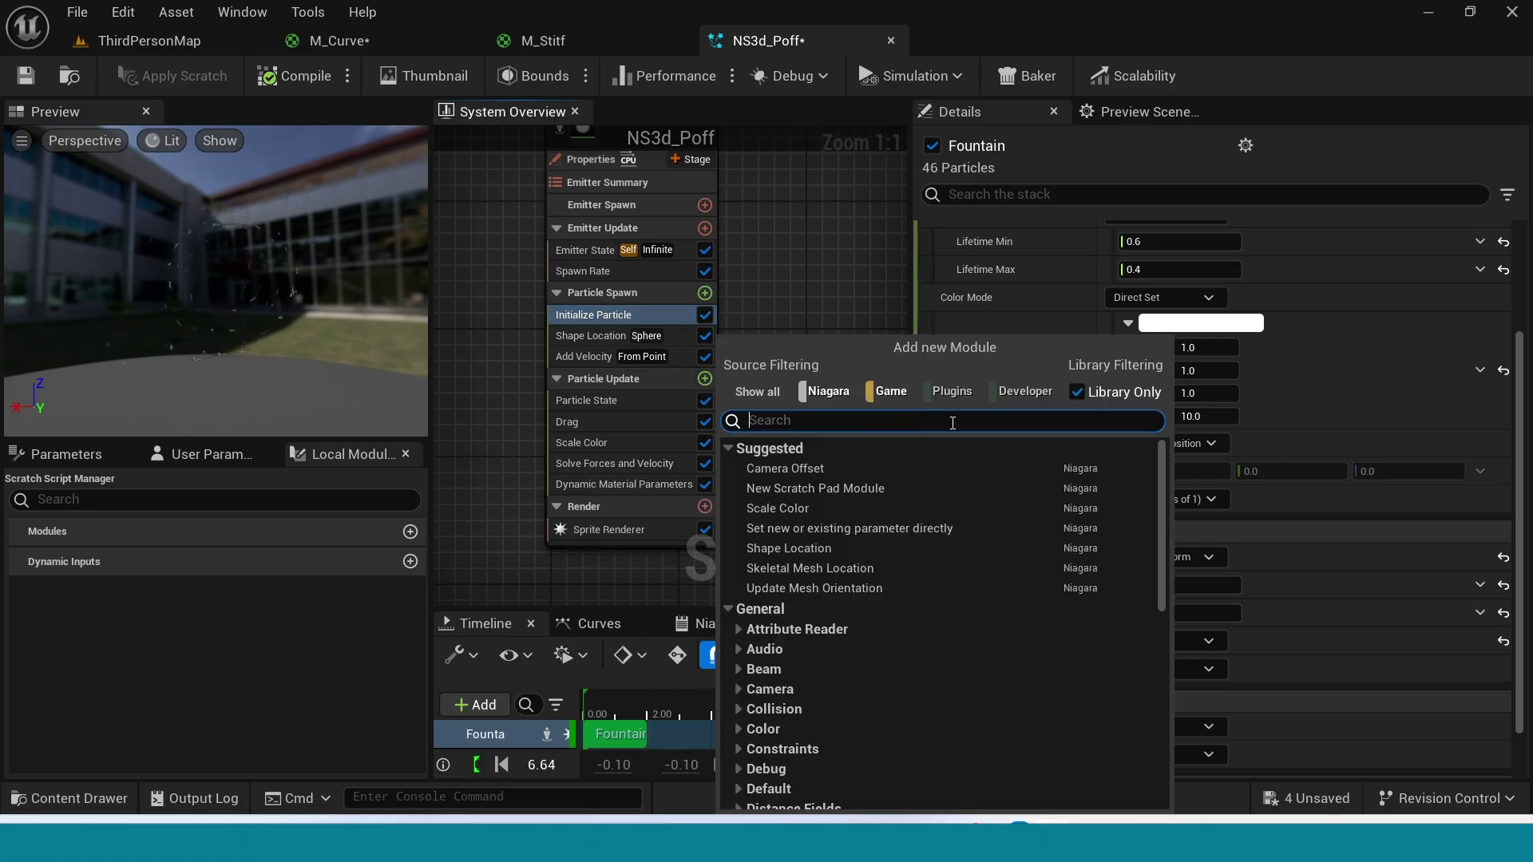
text(siz)
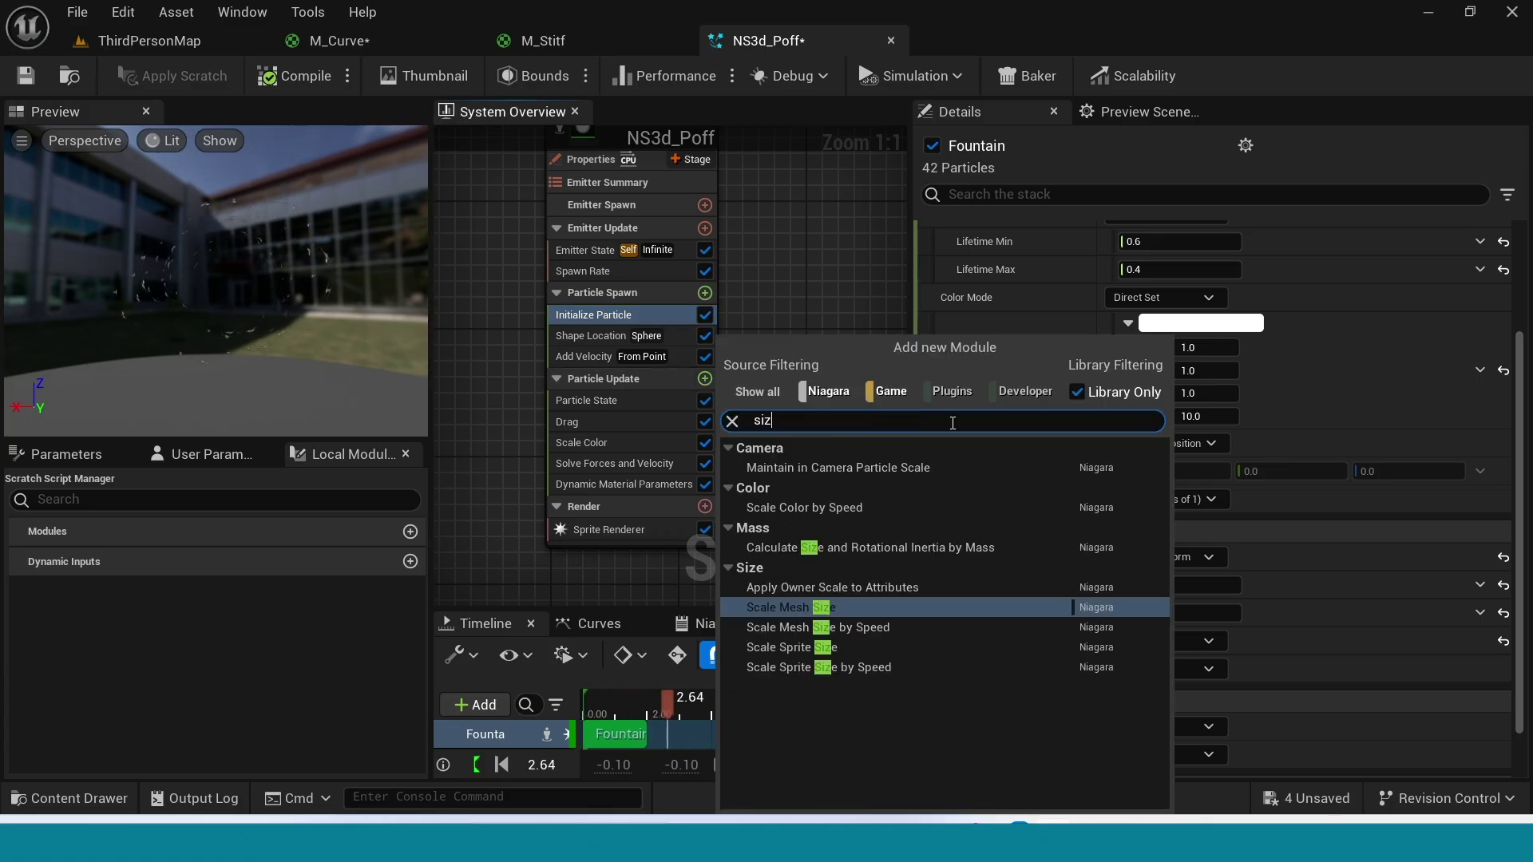
click(789, 647)
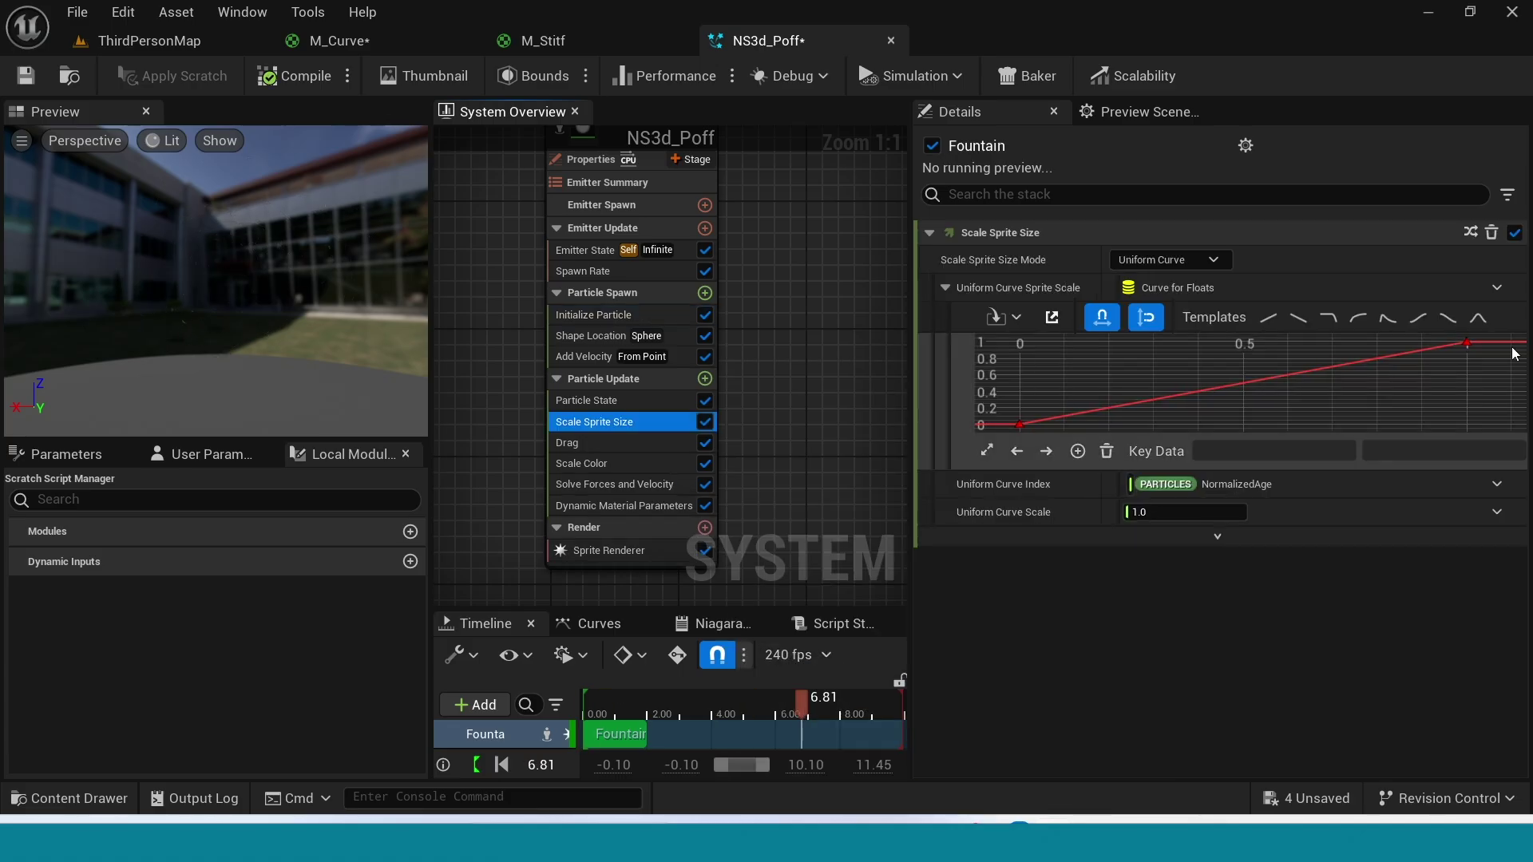
Step: Move the last key of the Uniform Curve Sprite Scale to time 0.5
click(1308, 354)
click(1244, 452)
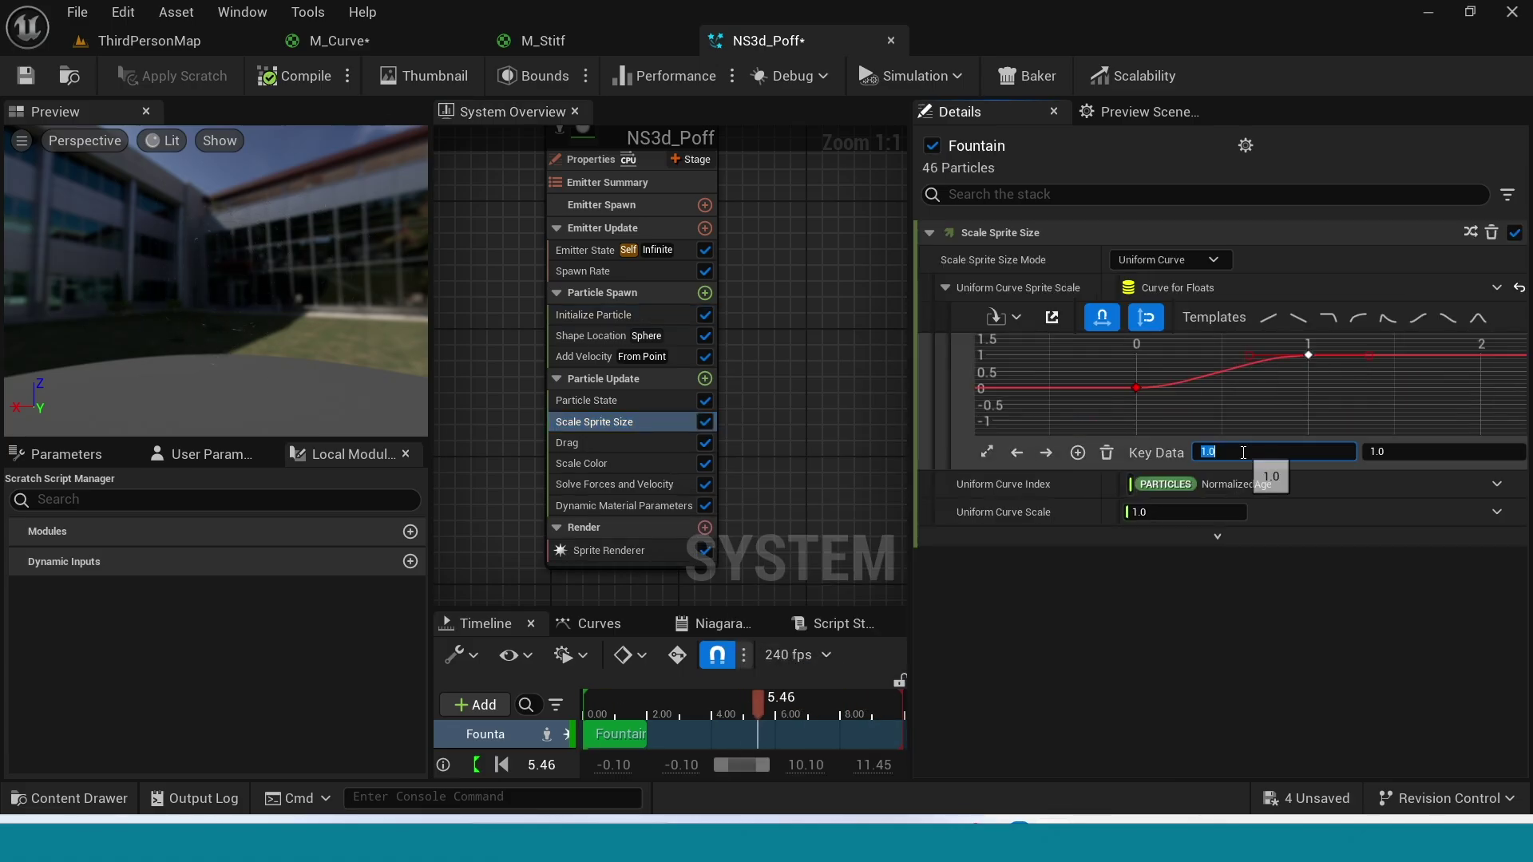
text(0.5)
key(Return)
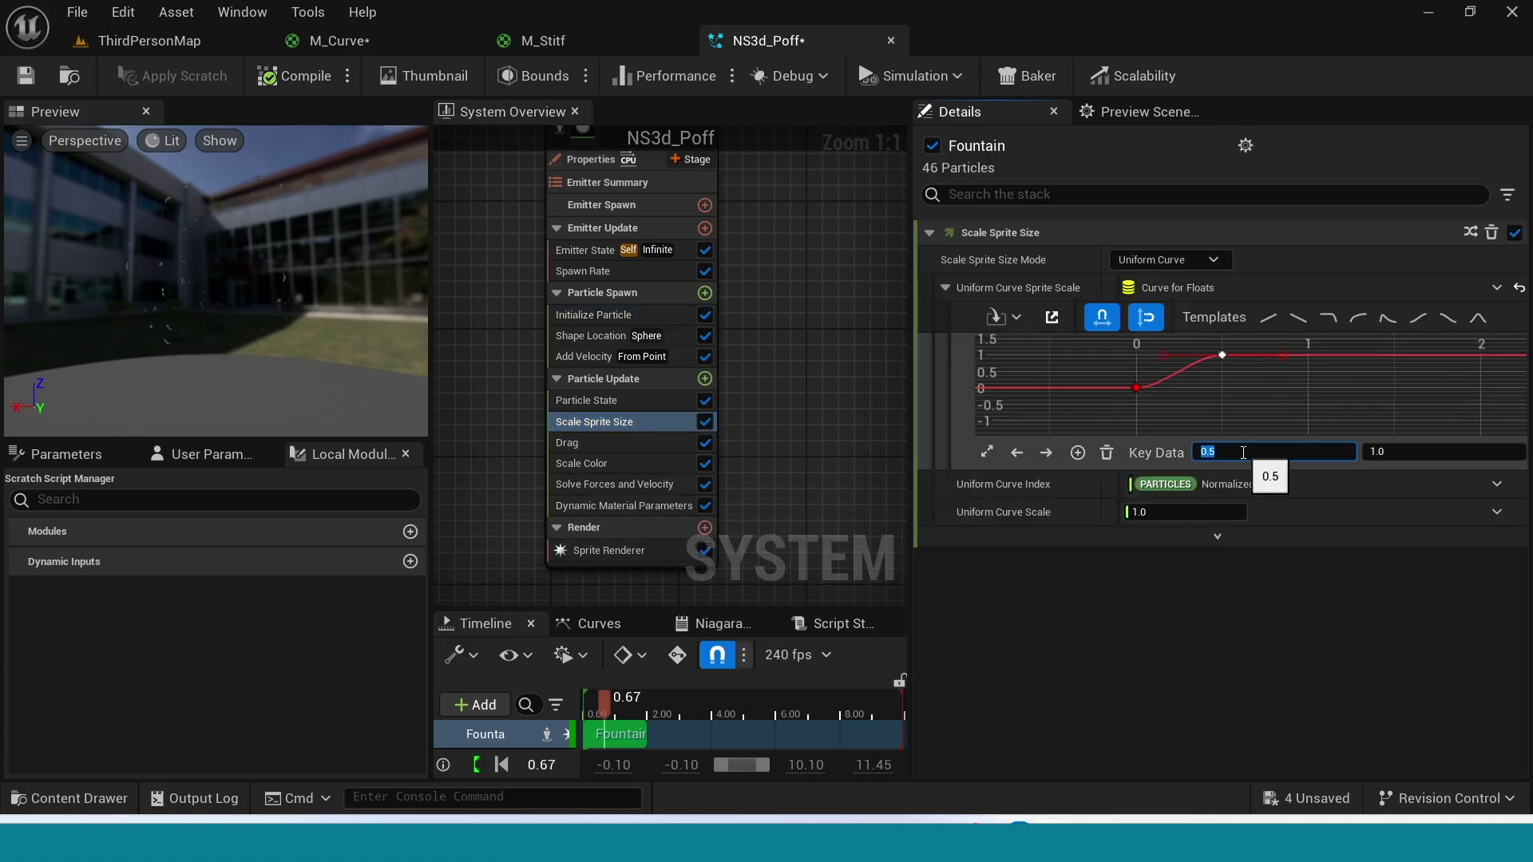
Step: Move the first key of Scale Color's alpha curve to time 0.5 and angle its outgoing tangent steeply downward
click(567, 465)
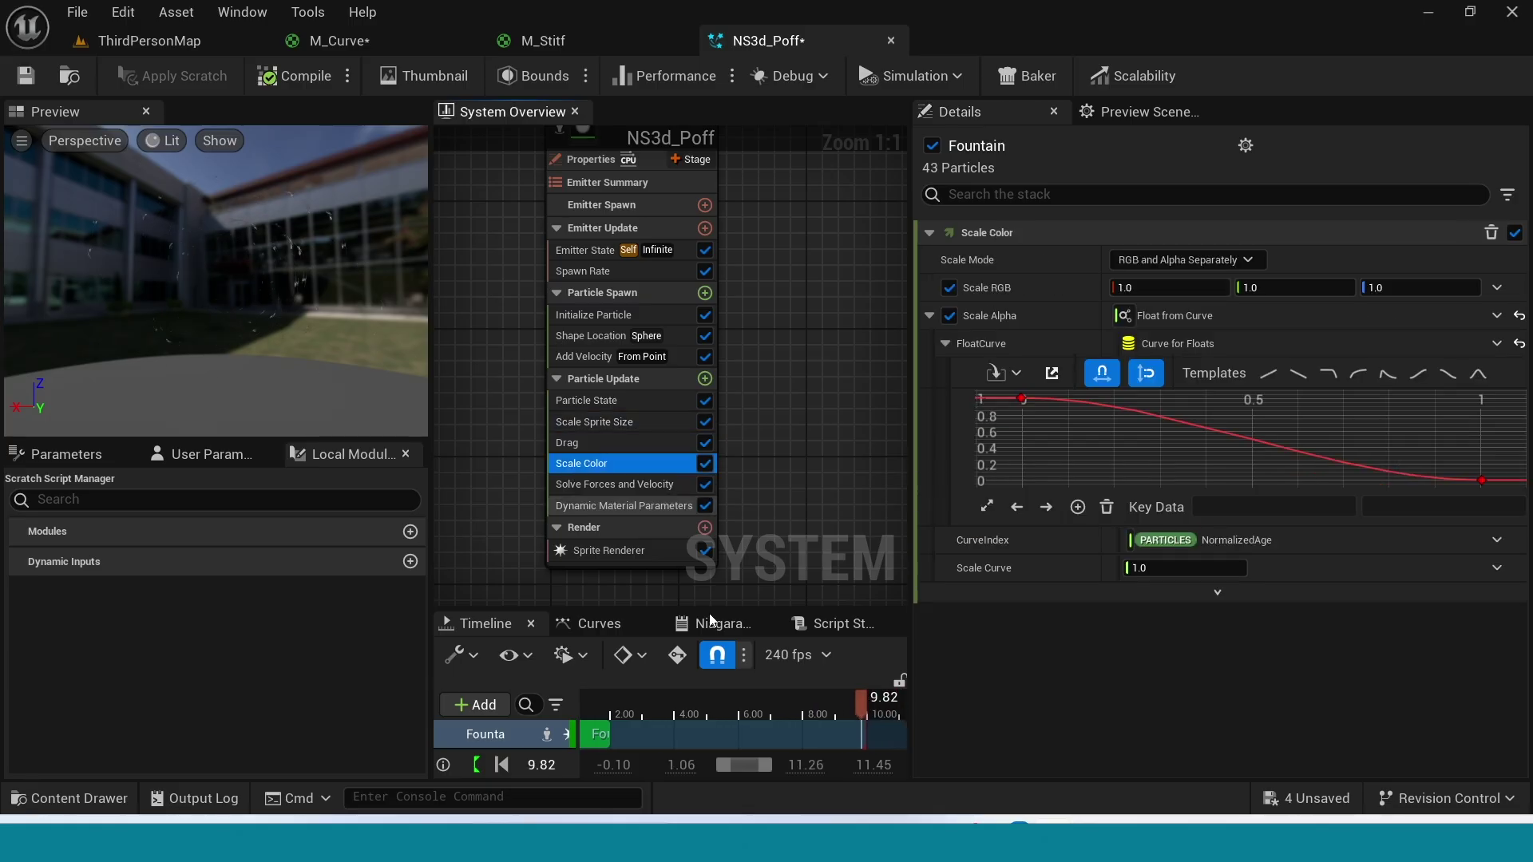
scroll(1368, 450, down, 3)
drag(1083, 458, 1130, 393)
click(1278, 508)
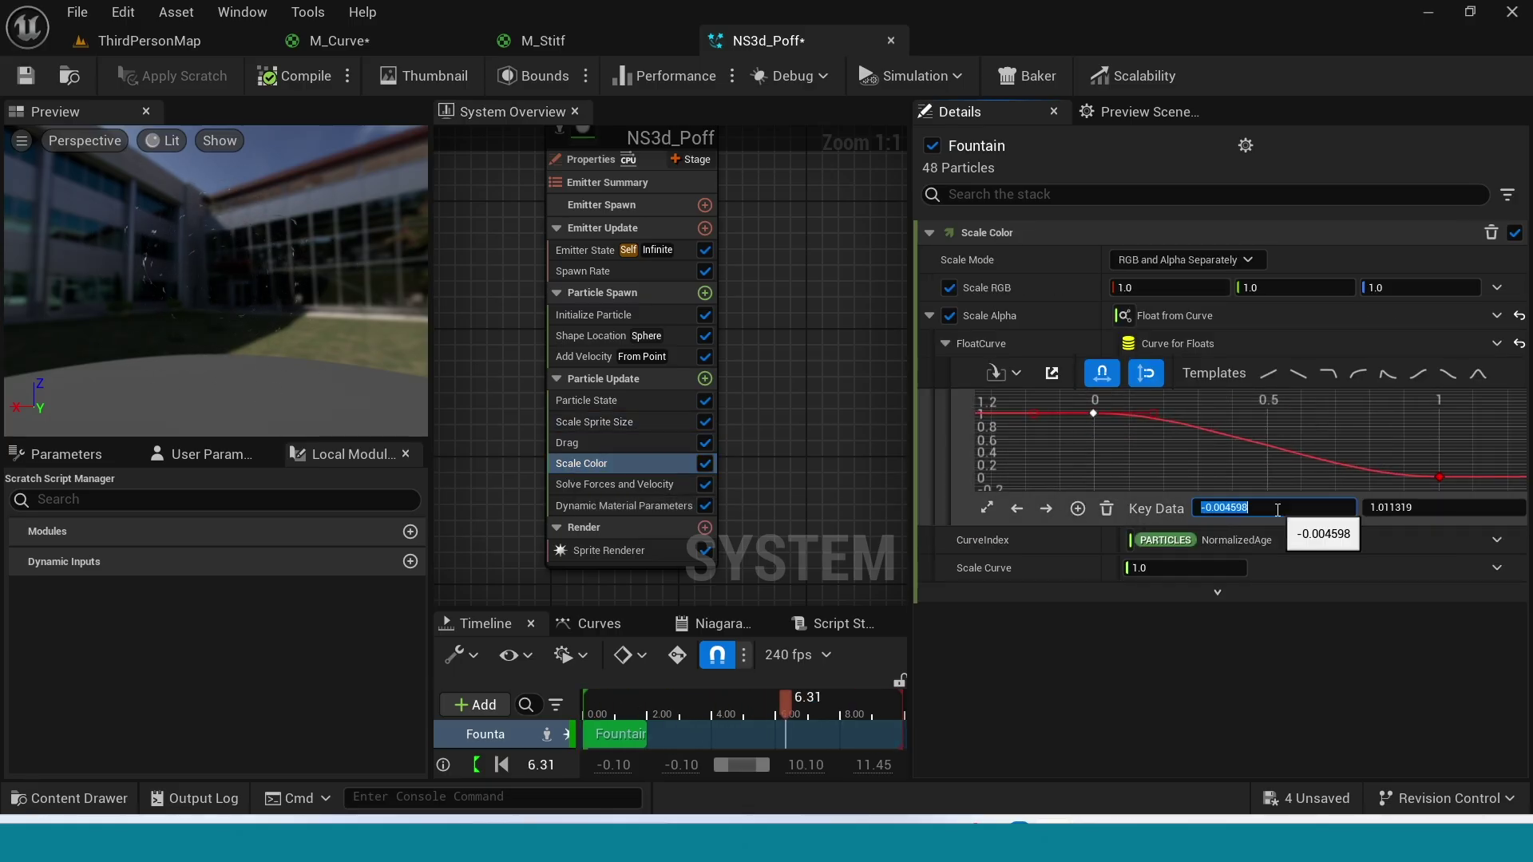
text(0.5)
key(Return)
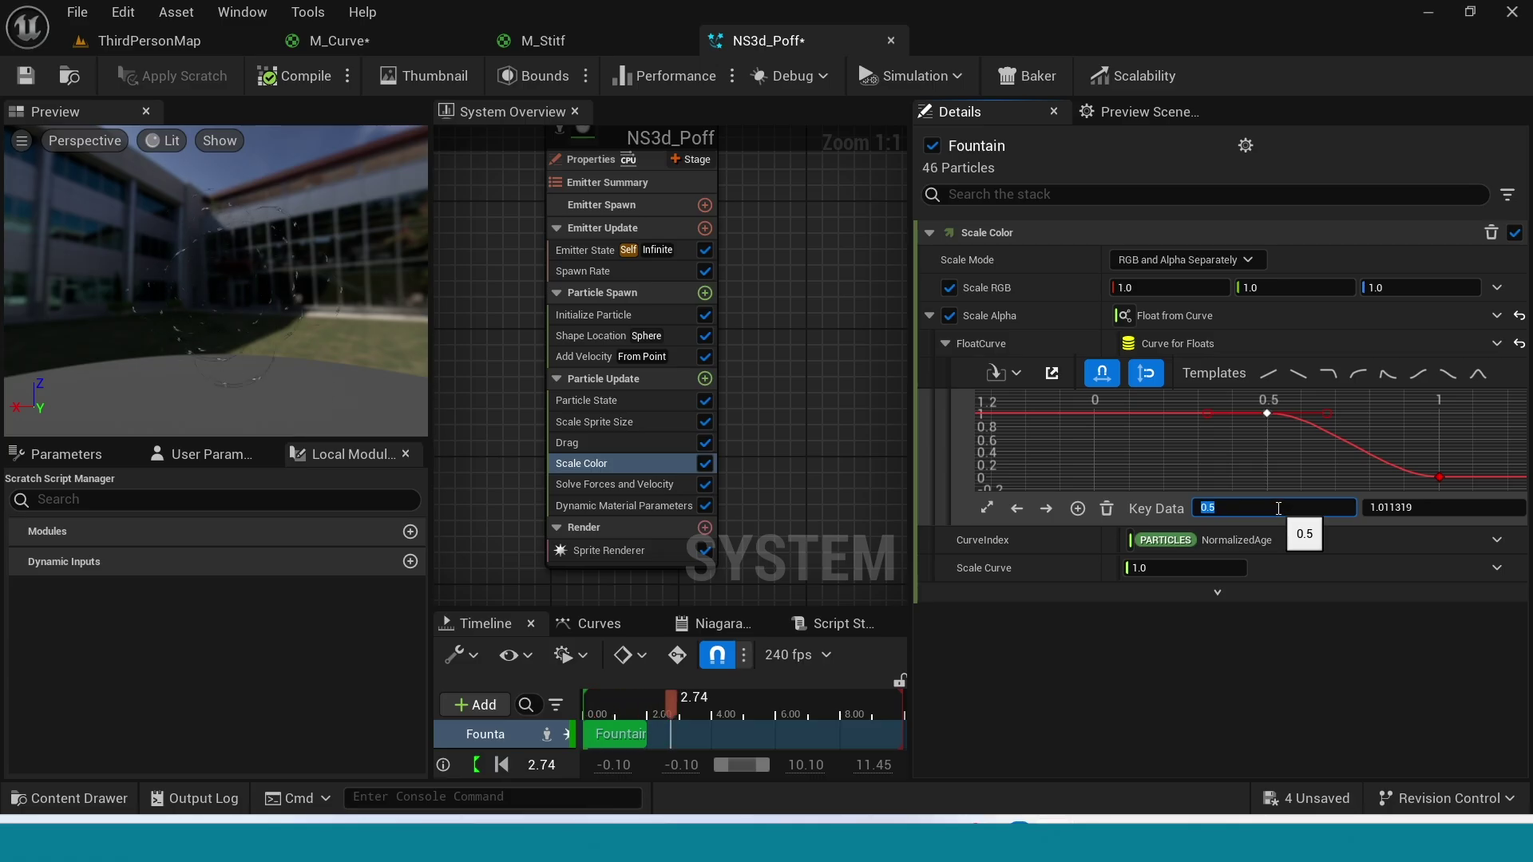
scroll(1301, 466, down, 1)
drag(1331, 421, 1306, 468)
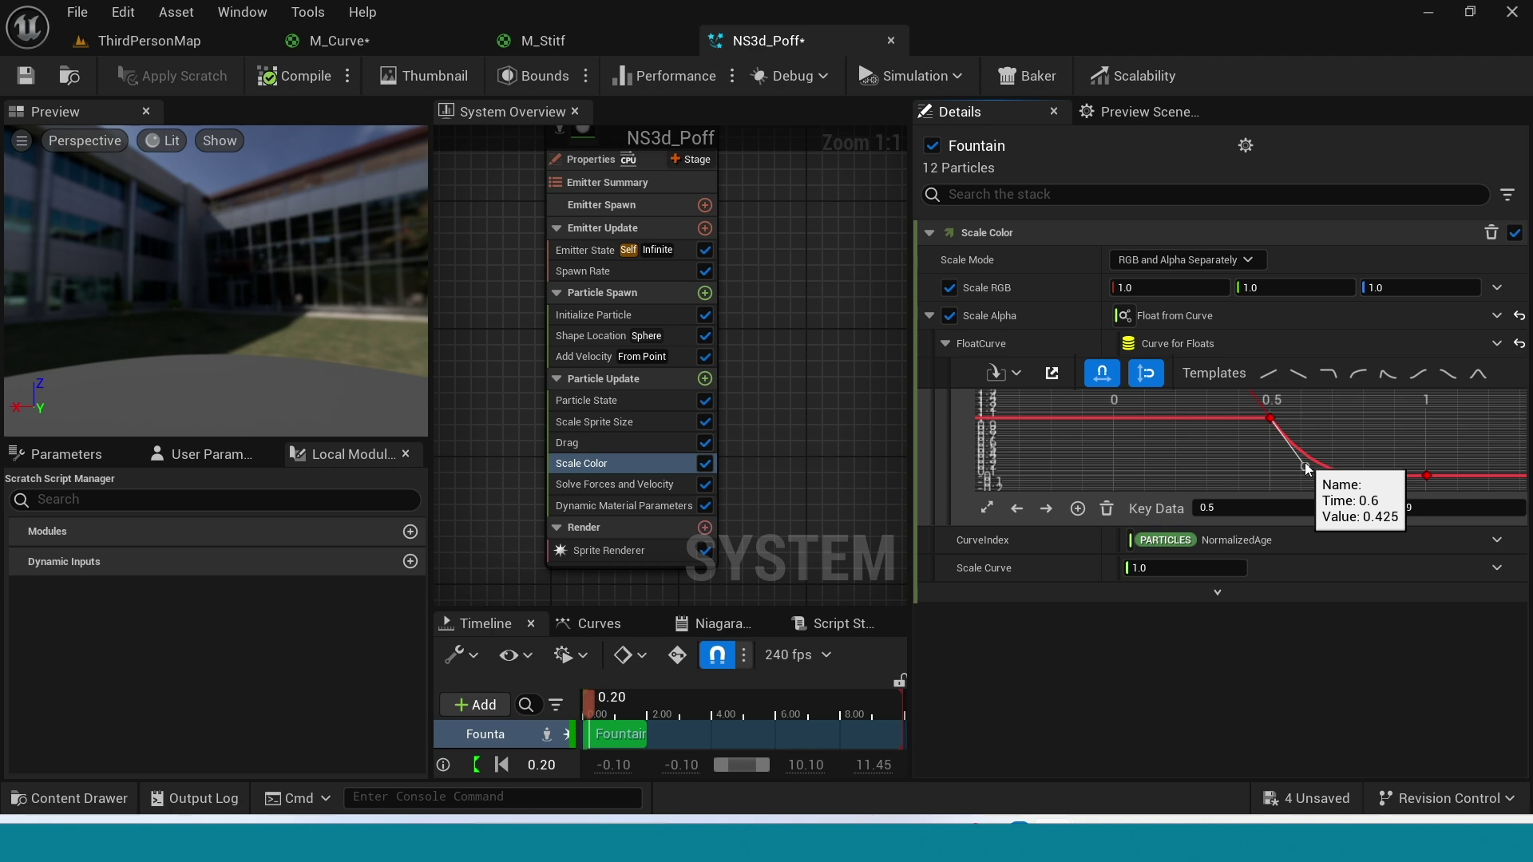
Step: Rename the emitter's Sprite Renderer to Curv
scroll(816, 415, down, 4)
click(663, 405)
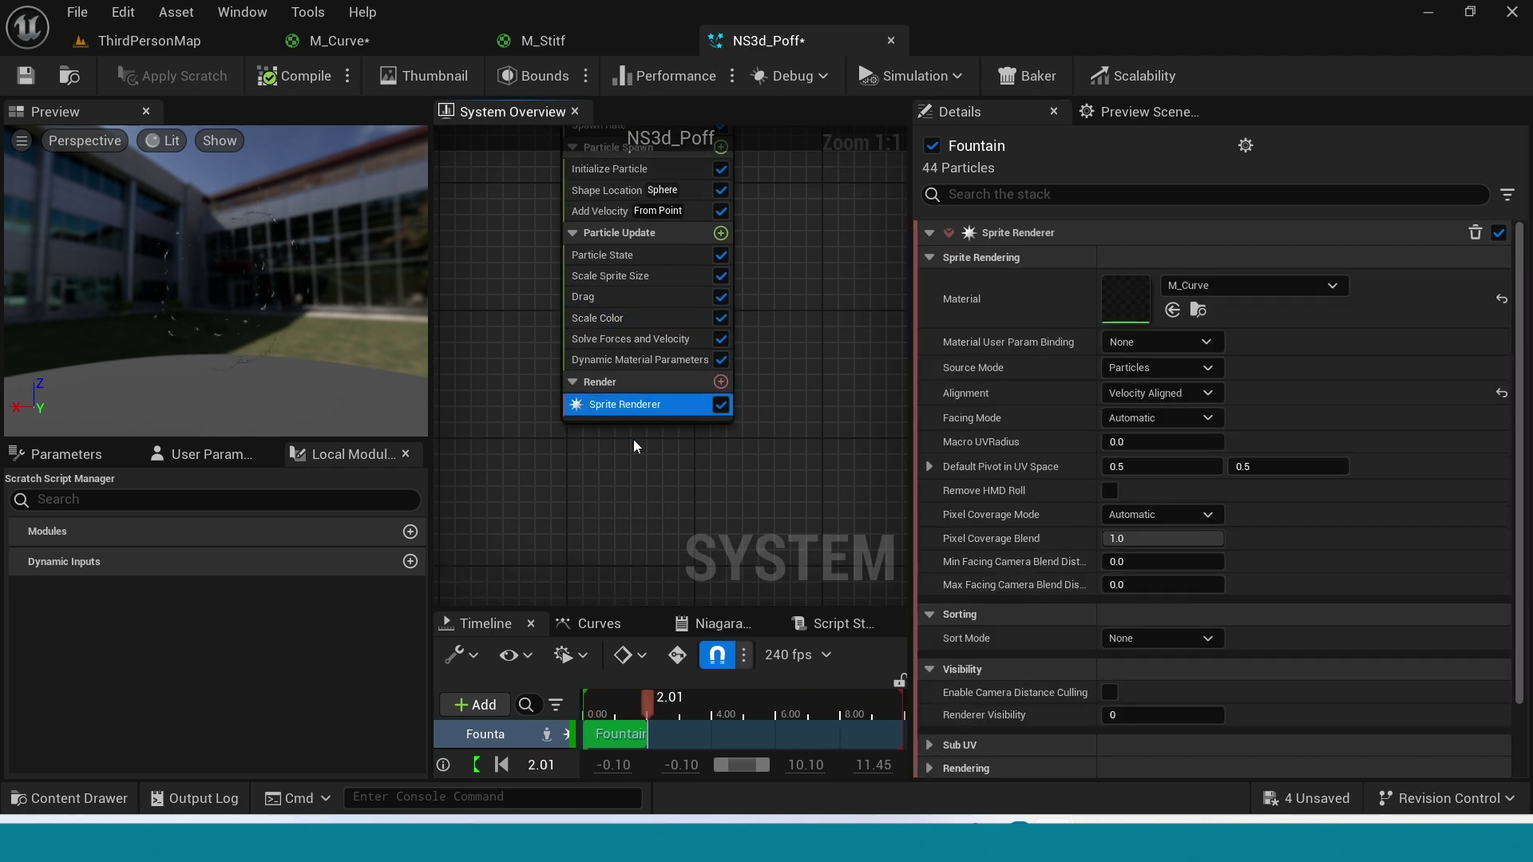
double_click(1038, 233)
key(BackSpace)
text(Curv)
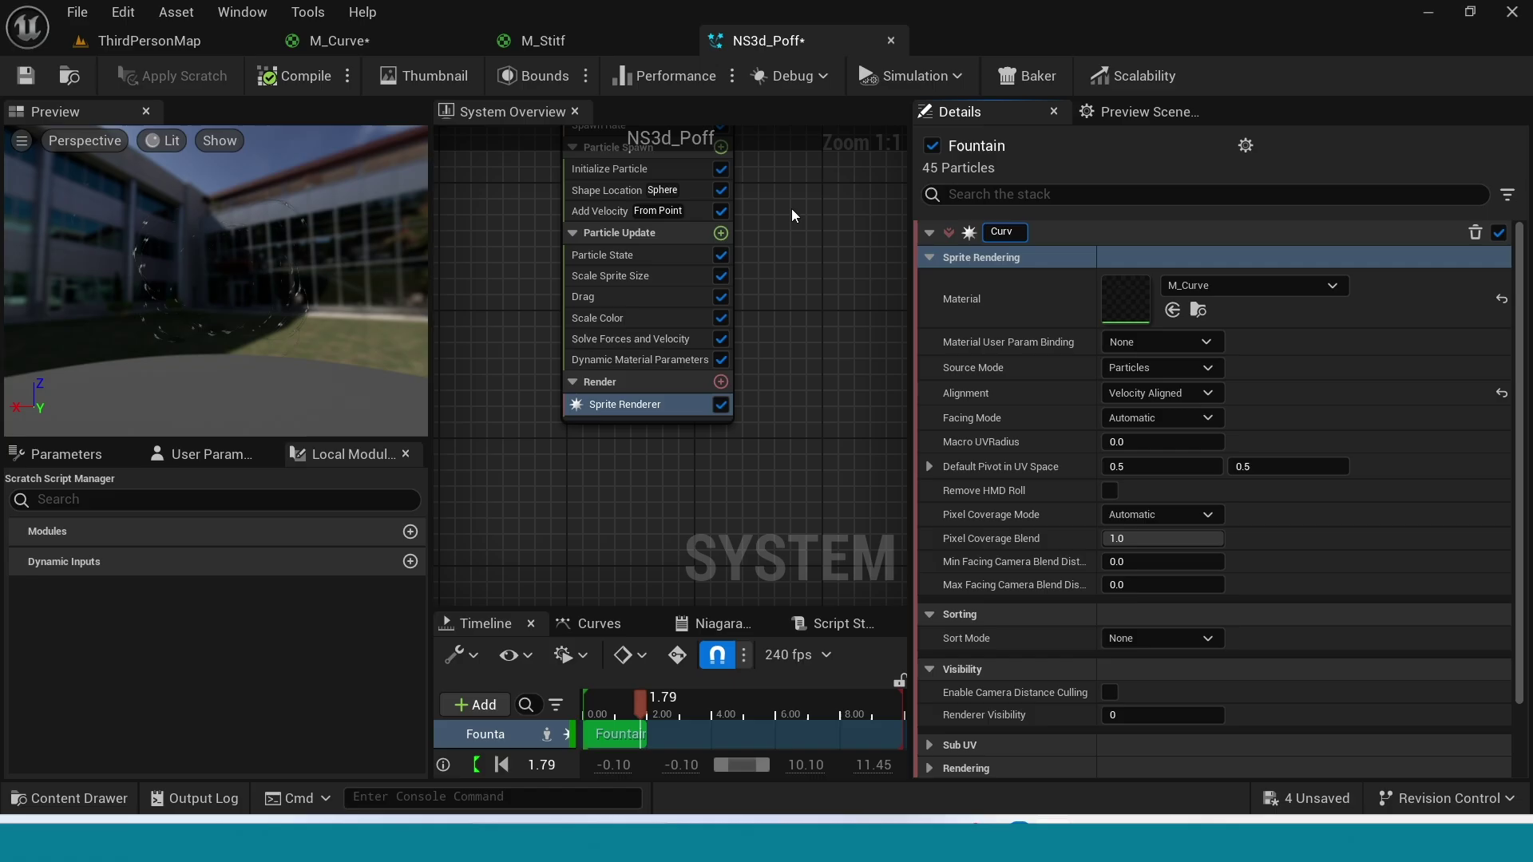
key(Return)
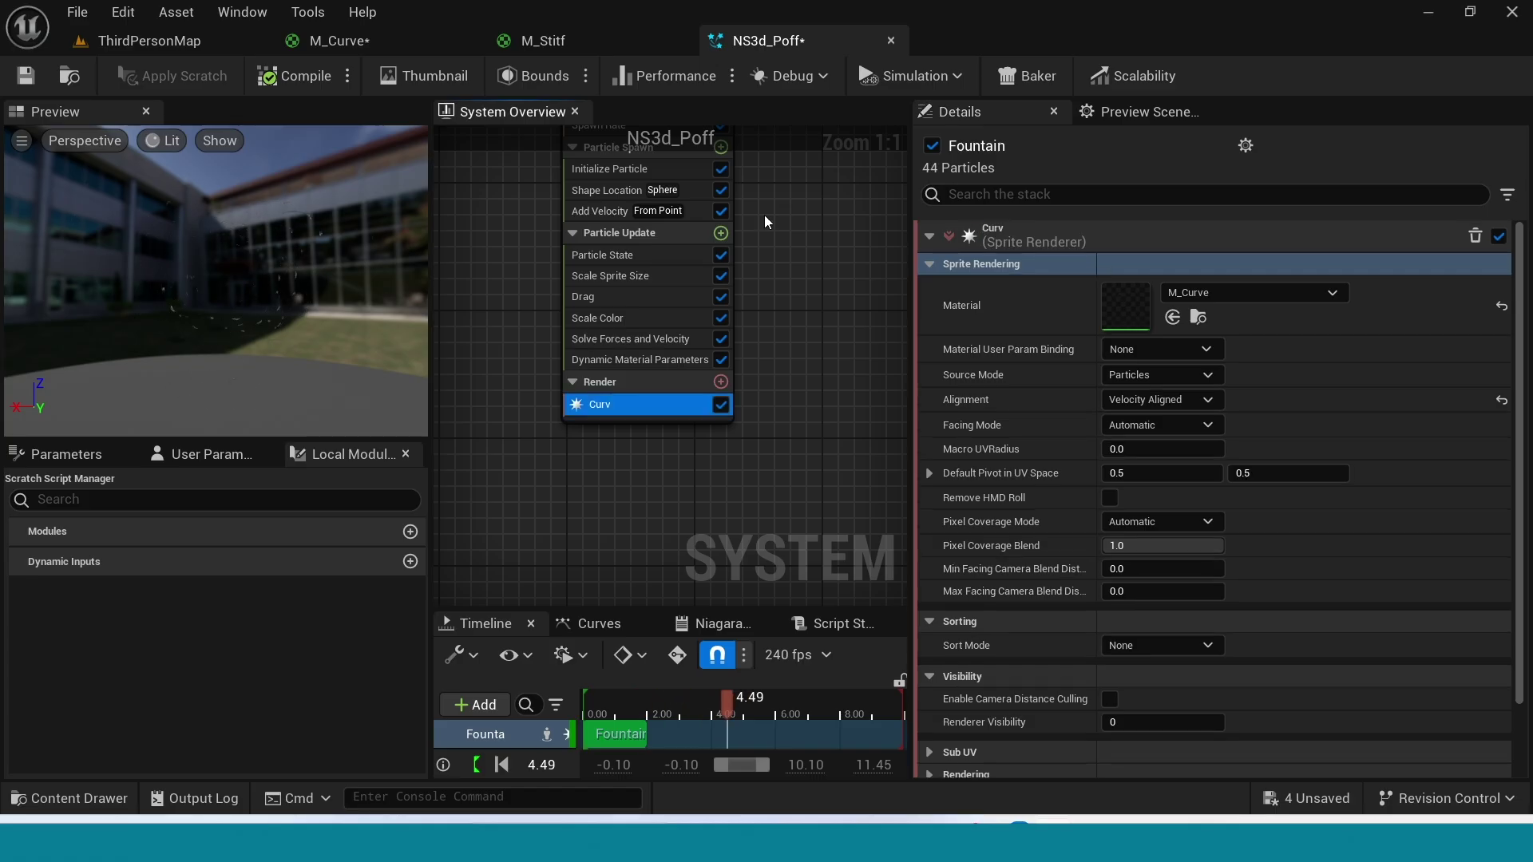
Step: Add a second Sprite Renderer that uses the M_Stitf material, with its alignment set to Velocity Aligned
click(720, 382)
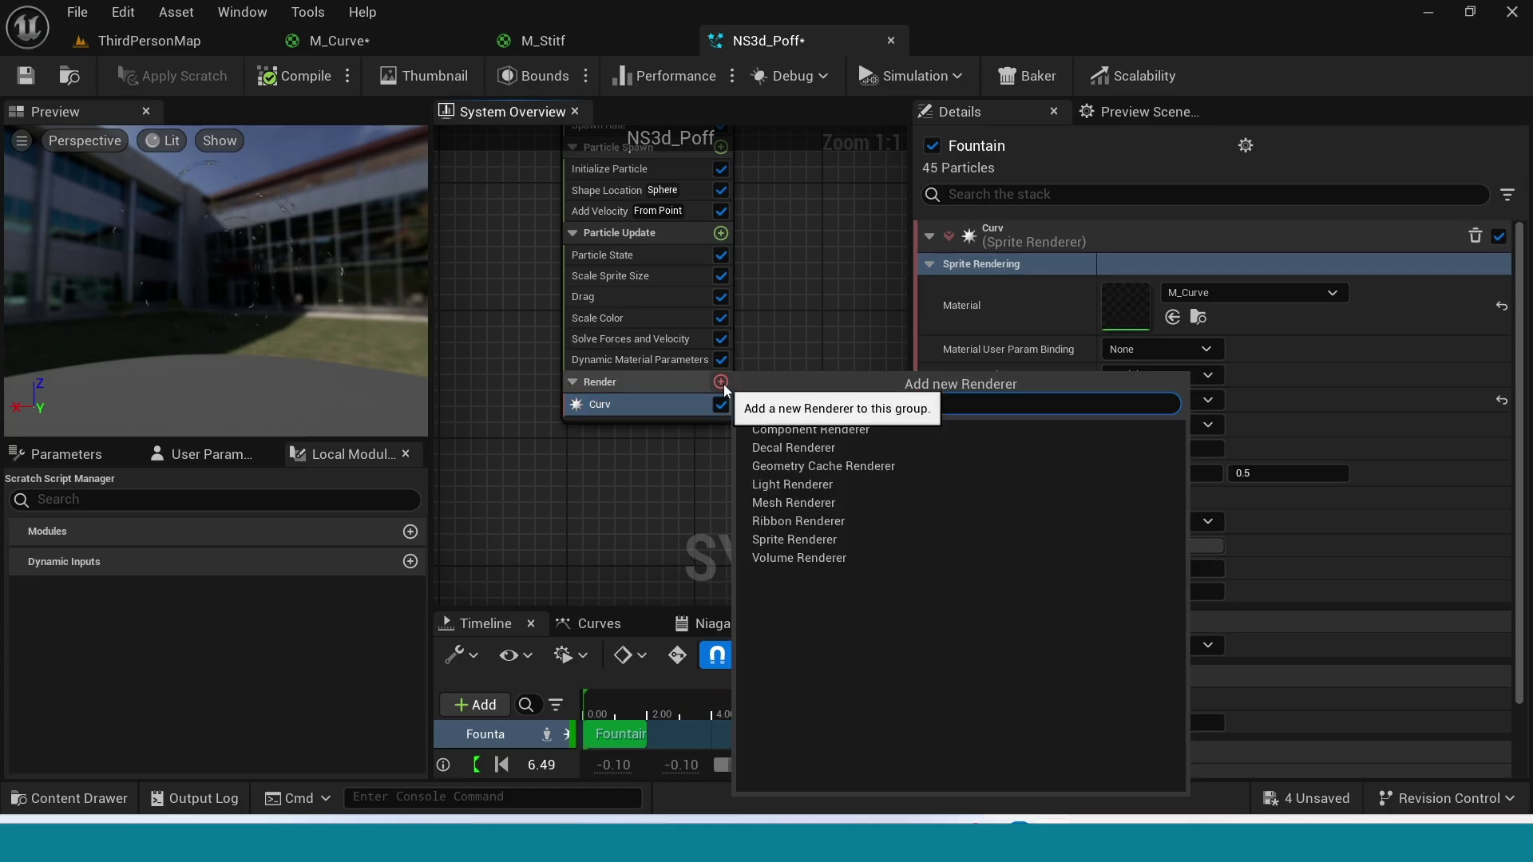
click(818, 542)
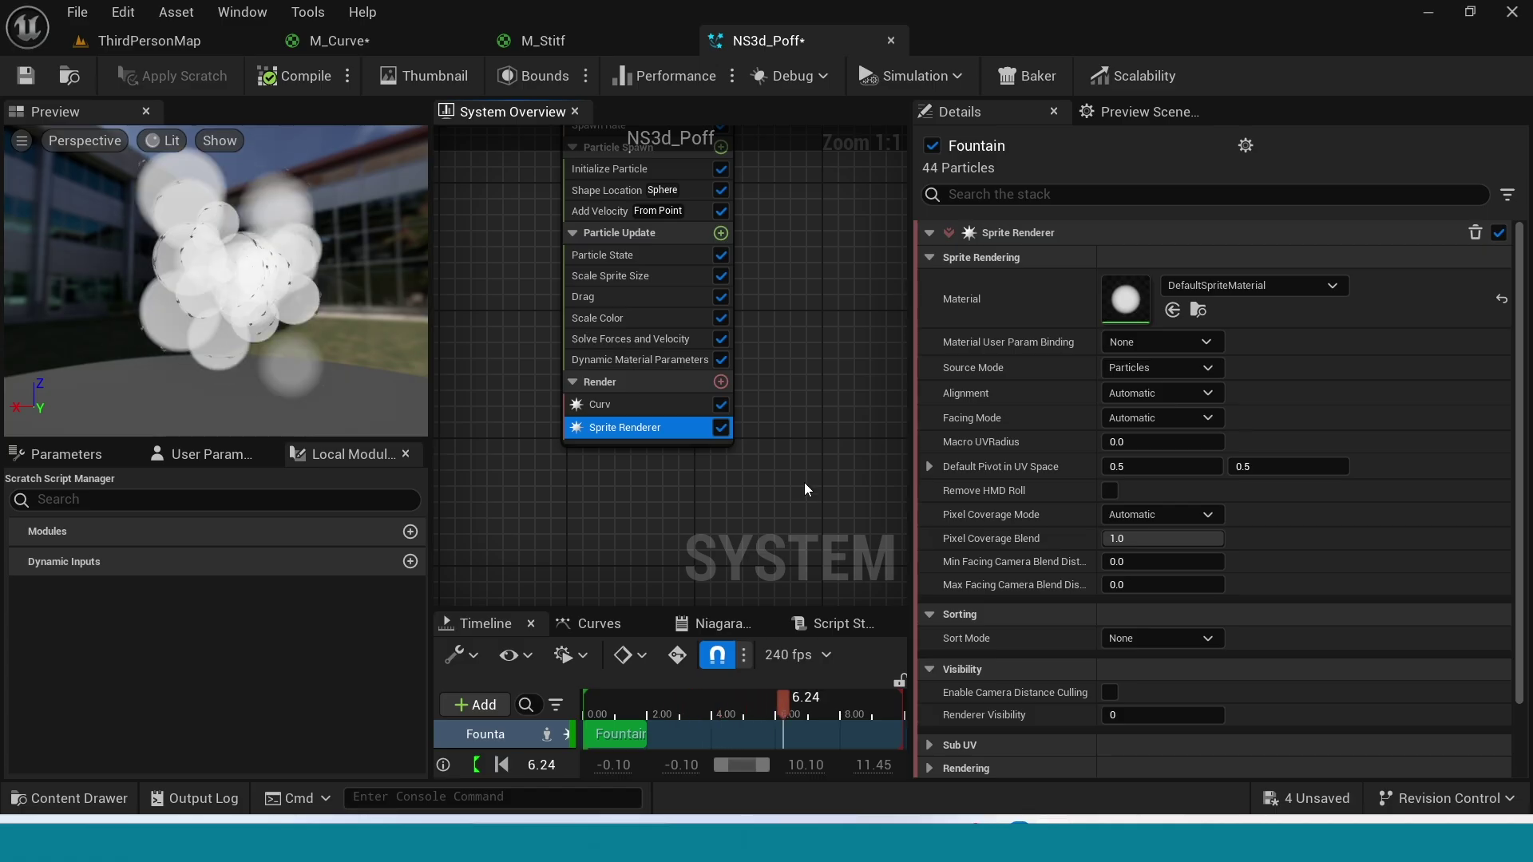
key(ctrl+space)
click(542, 621)
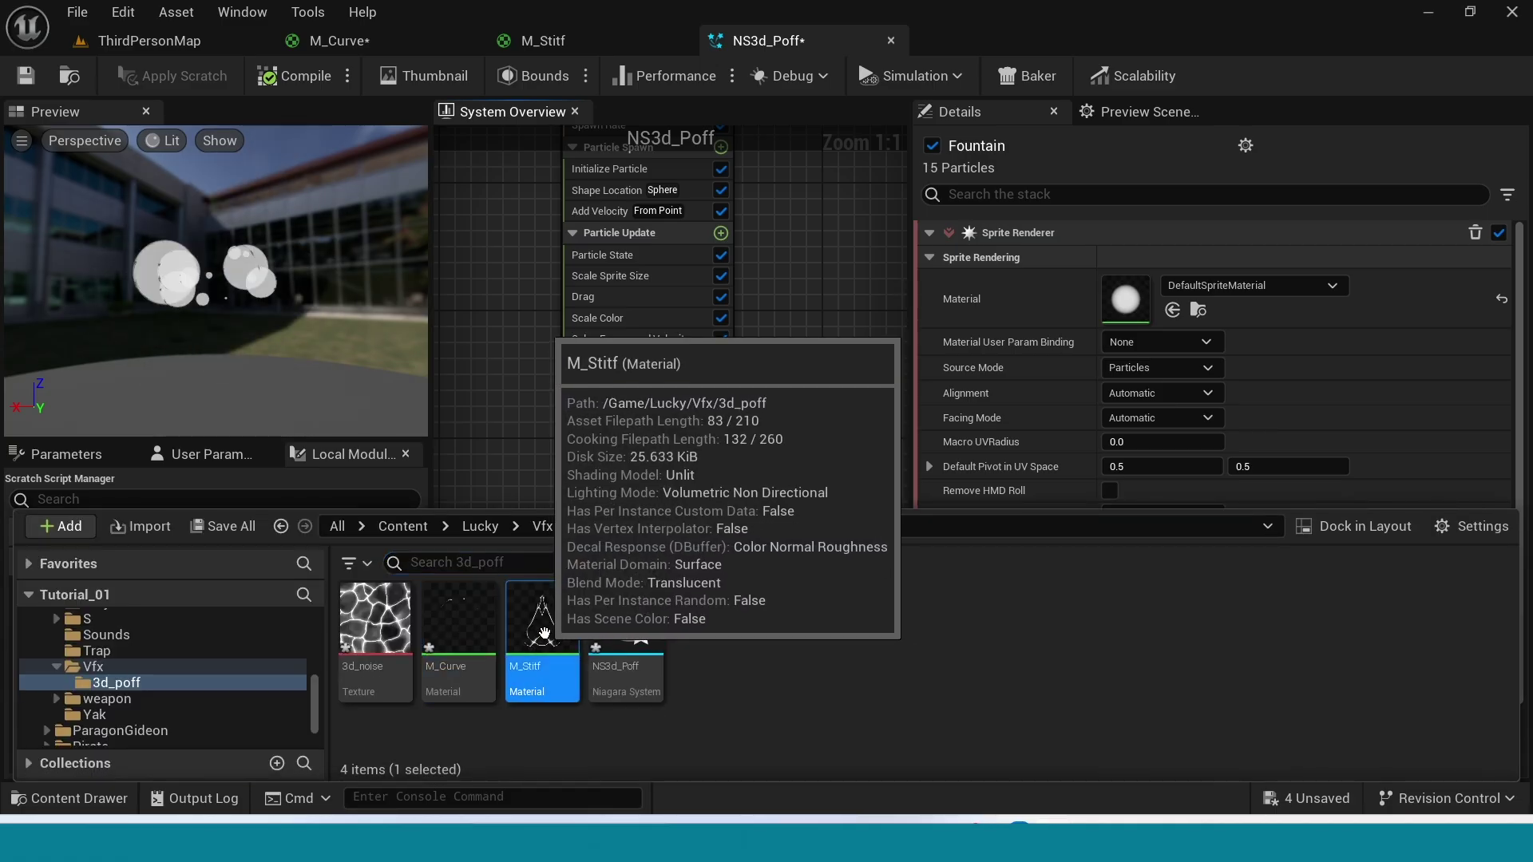
click(1172, 310)
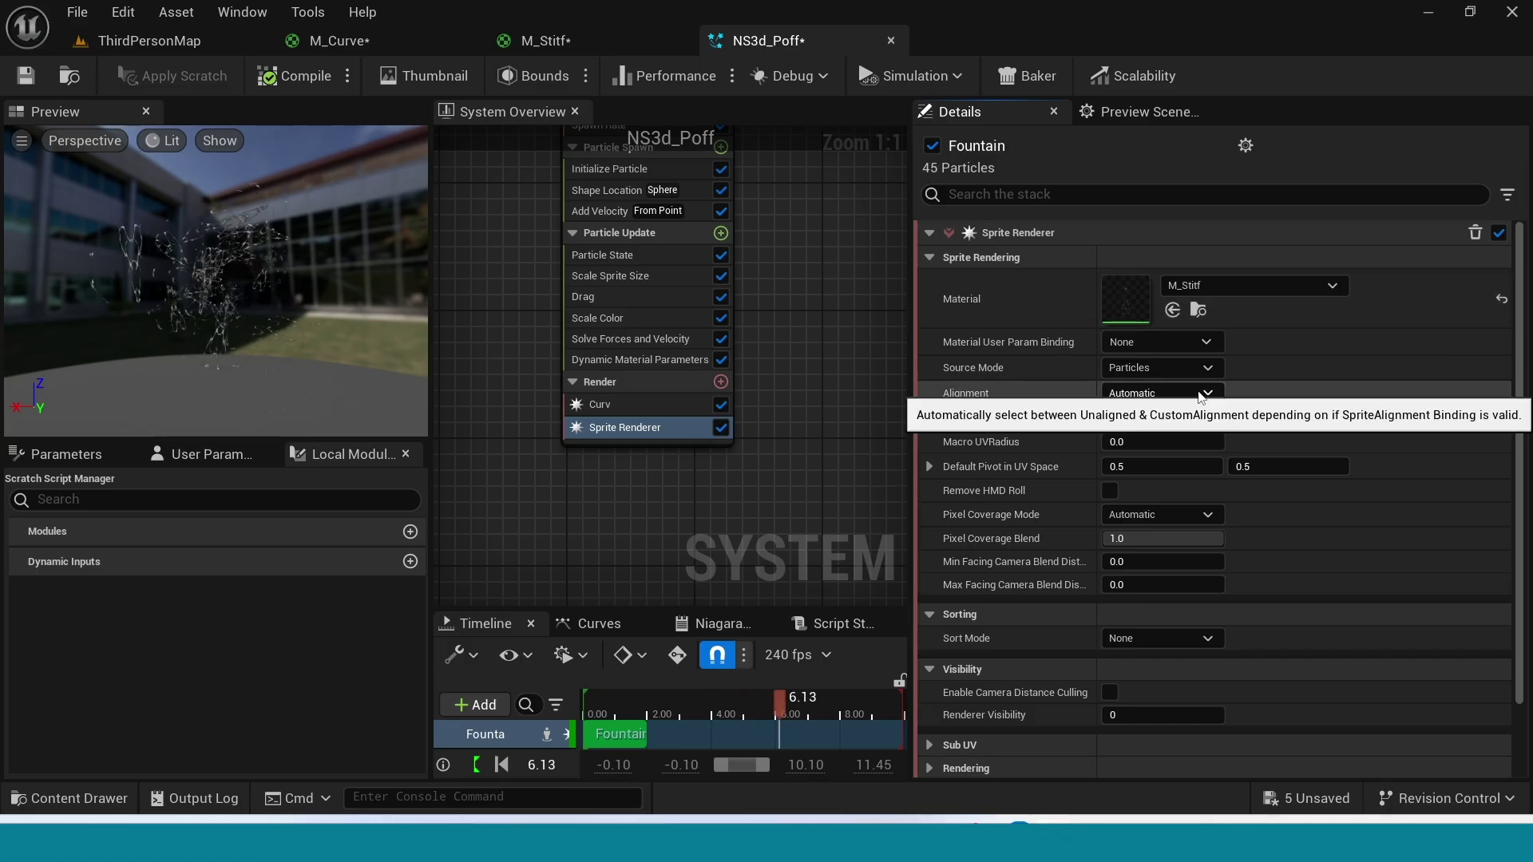
click(1161, 393)
click(1206, 424)
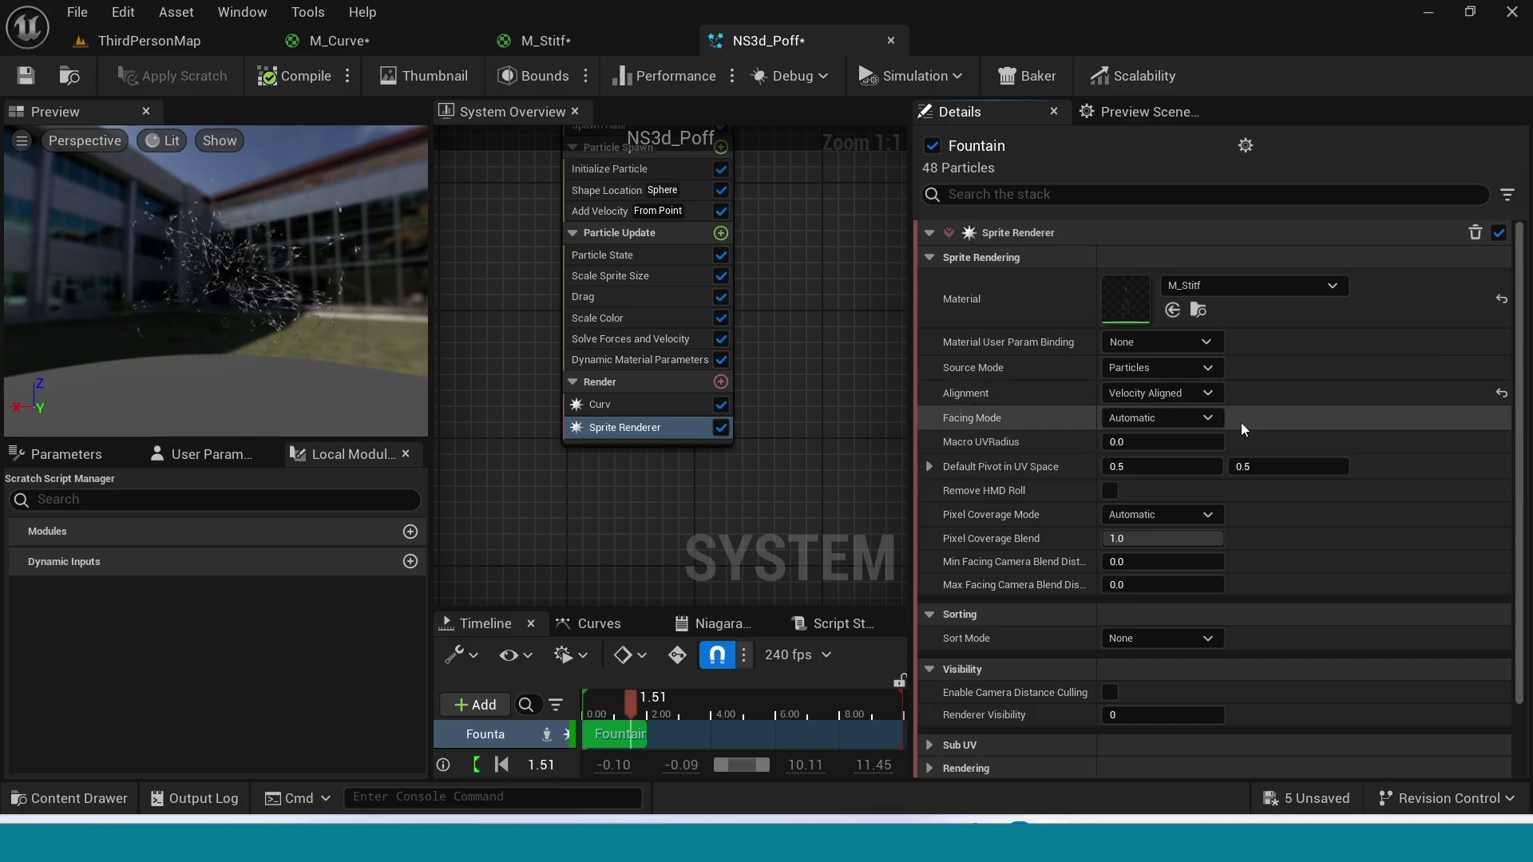
Step: Set the new Sprite Renderer's Default Pivot in UV Space to 1.0 and 3.0
click(1282, 468)
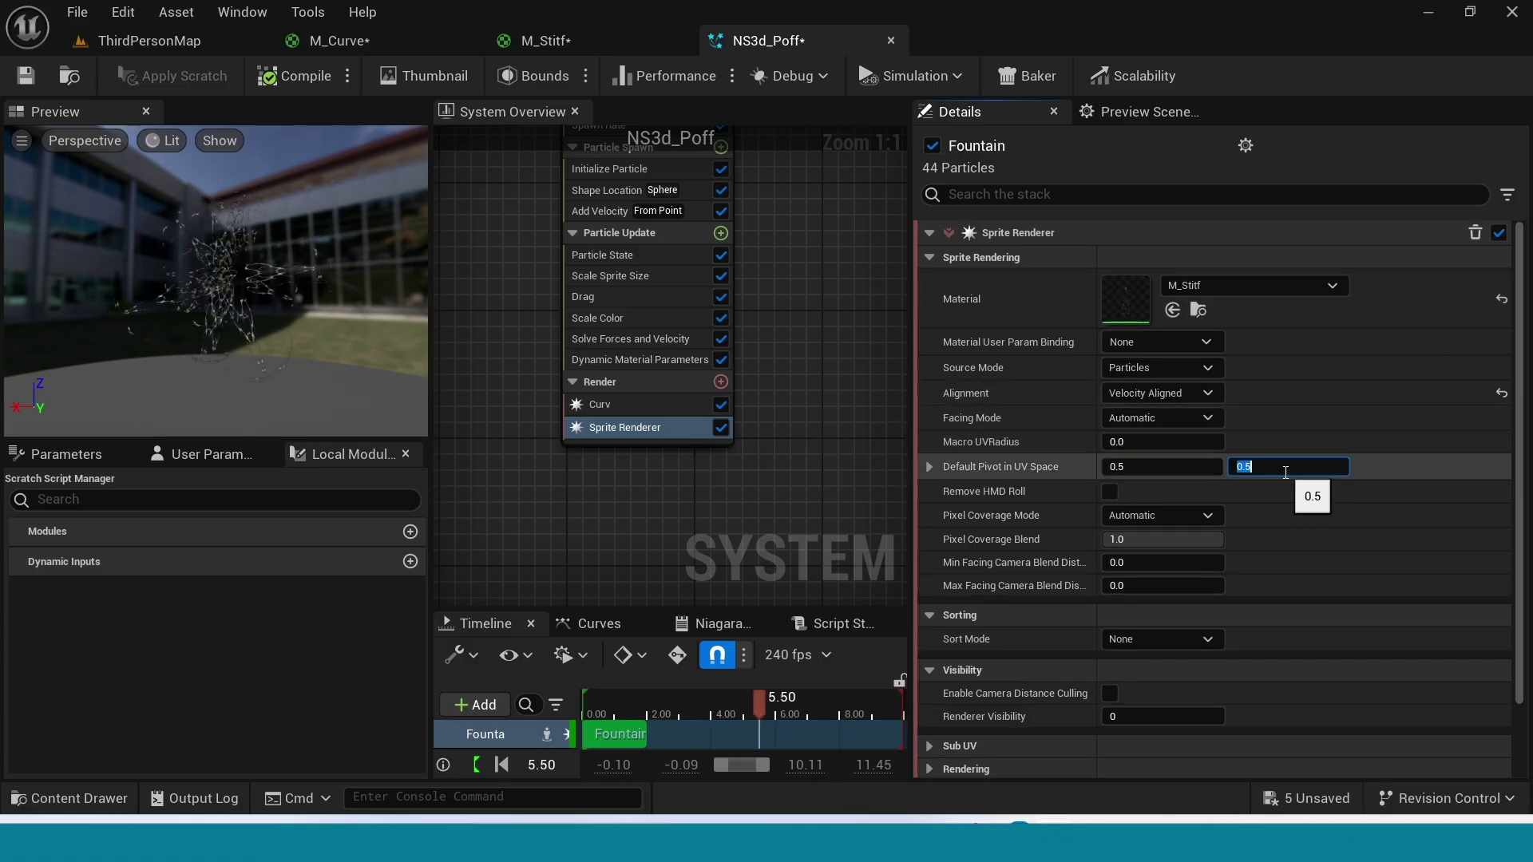
text(0.1)
key(Return)
text(1)
key(Return)
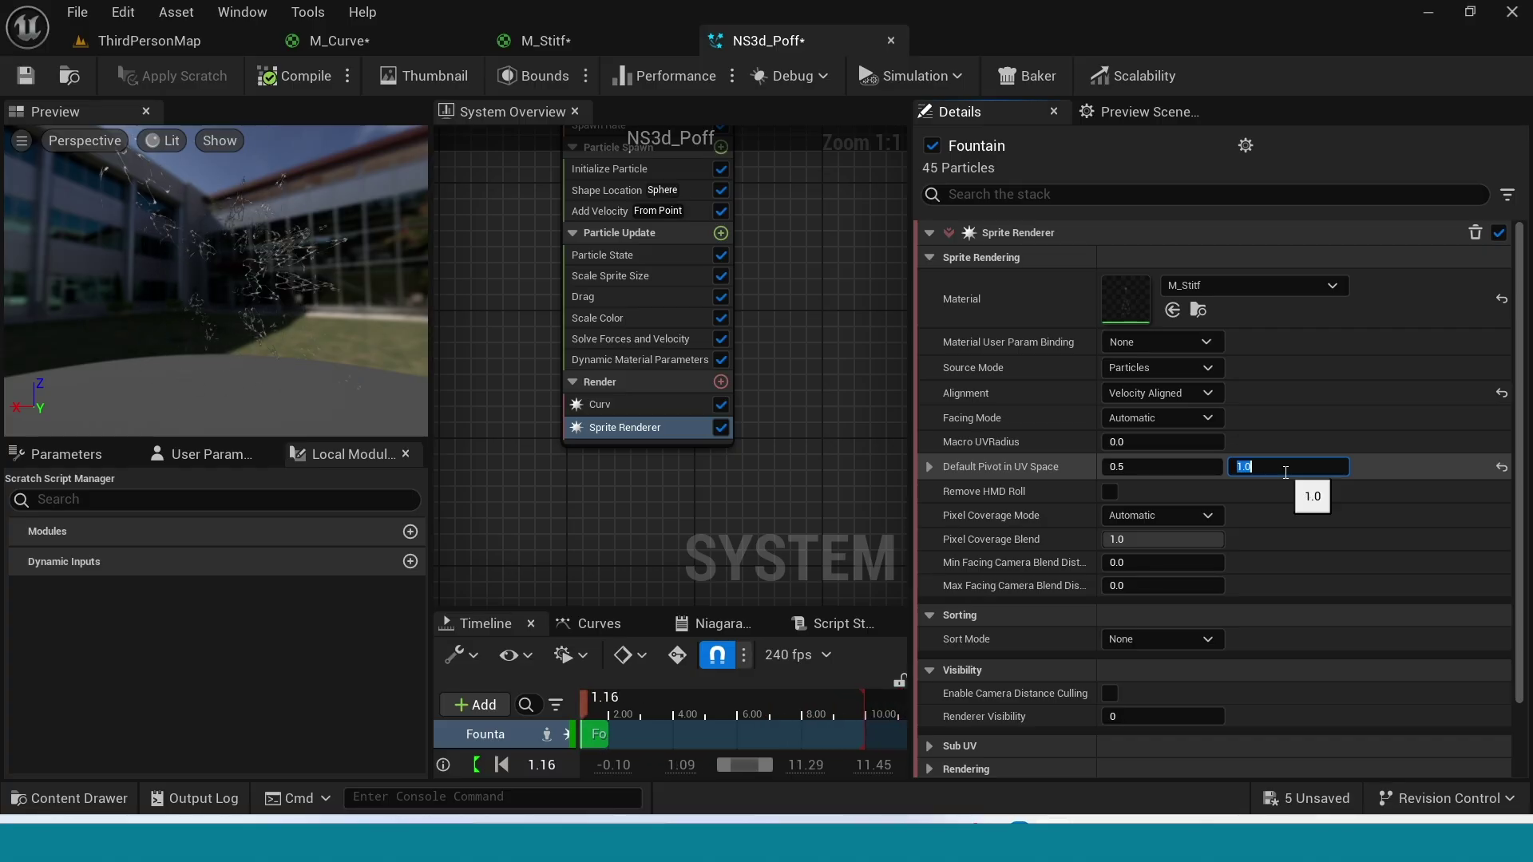
text(1.5)
key(Return)
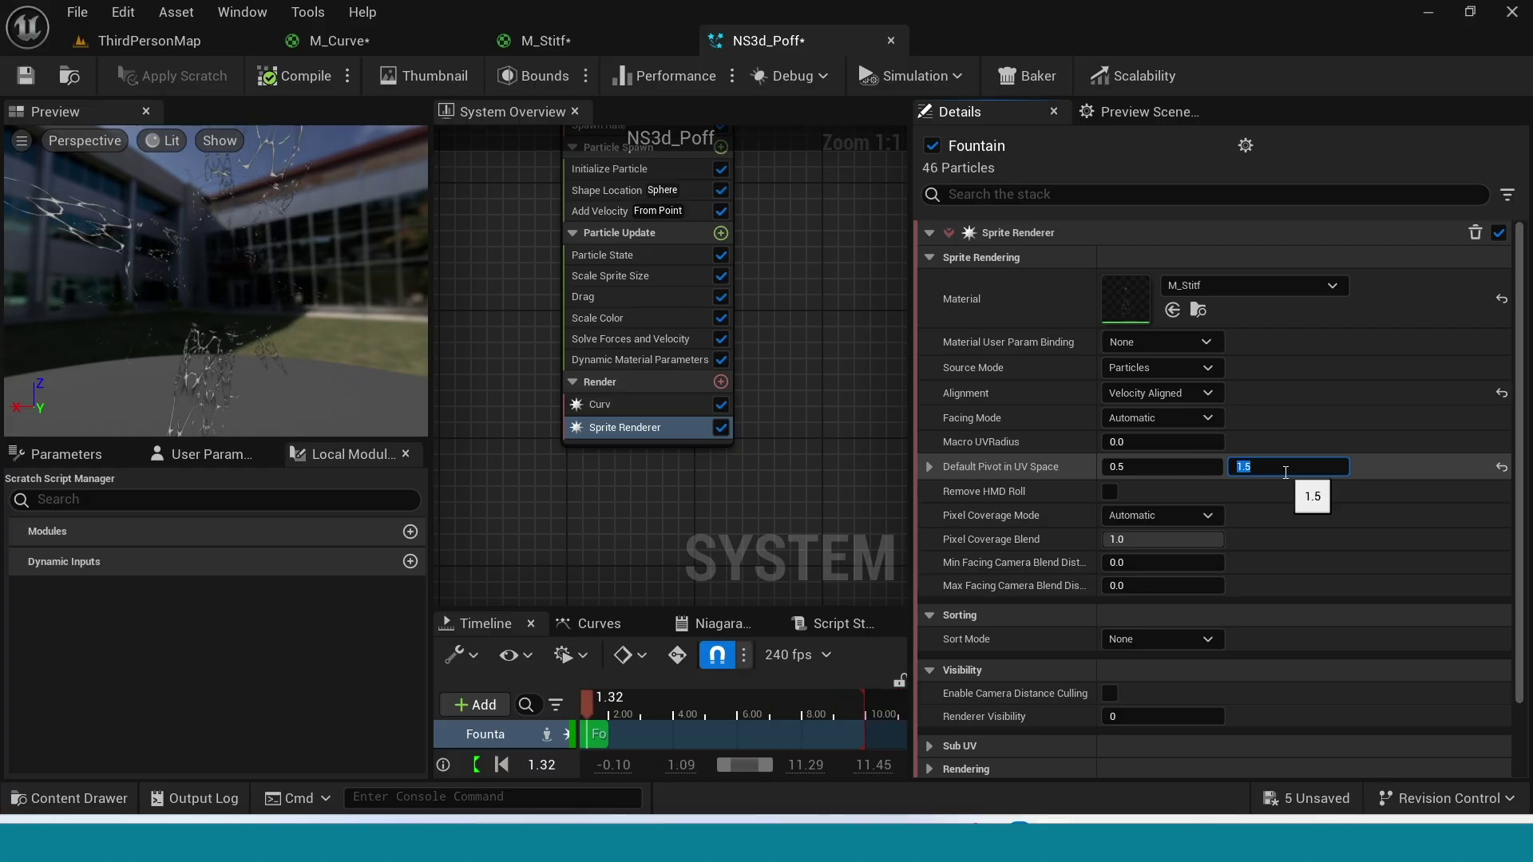
text(3)
key(Return)
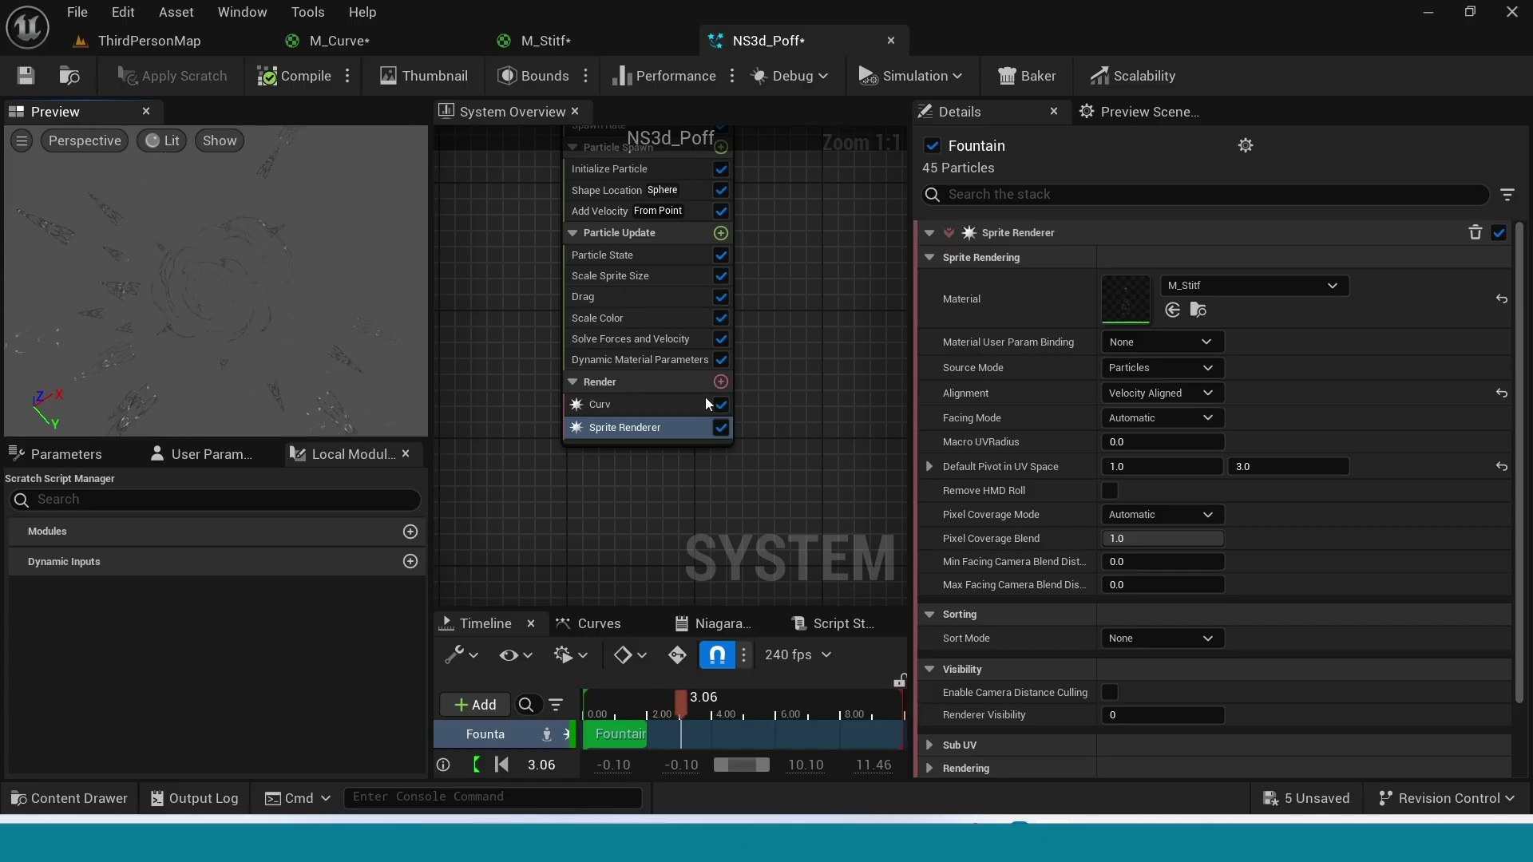
Step: Drive the Tile dynamic parameter with a Random Range Float, using minimum 0.8 and maximum 0.2
click(637, 360)
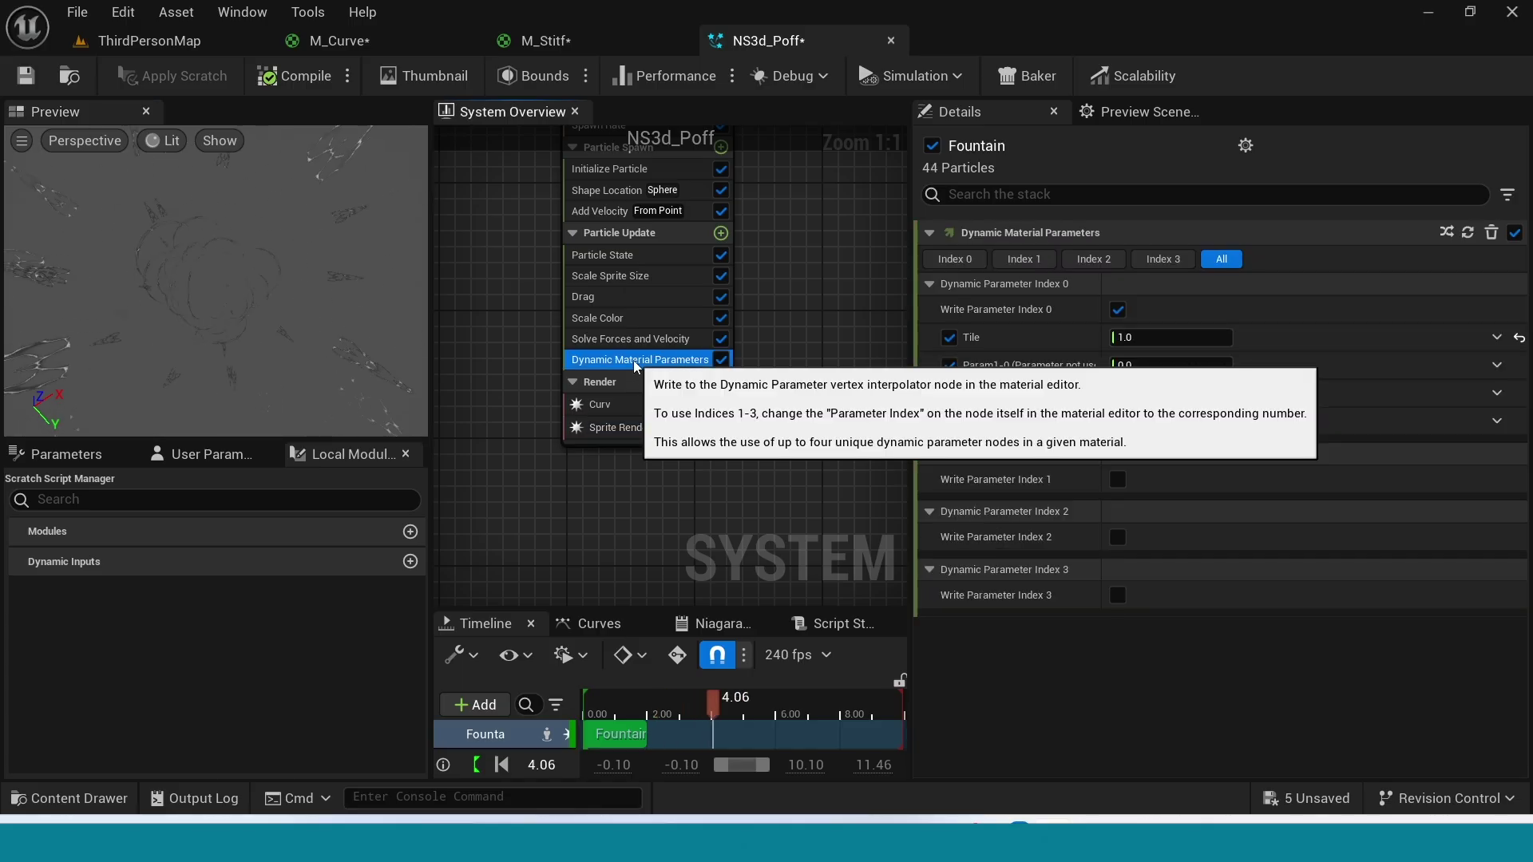
click(1497, 337)
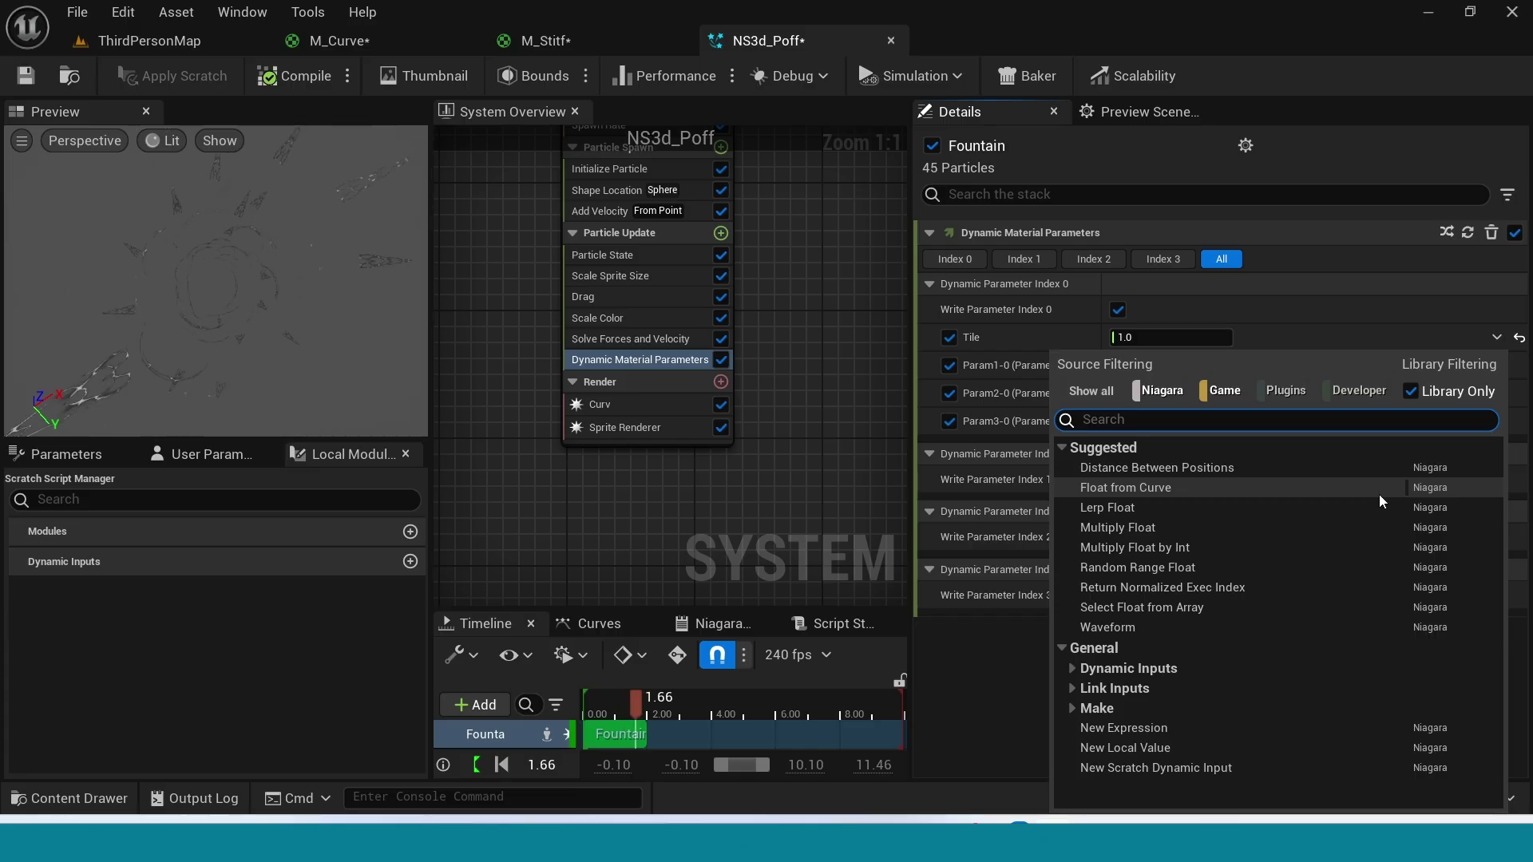
click(1134, 567)
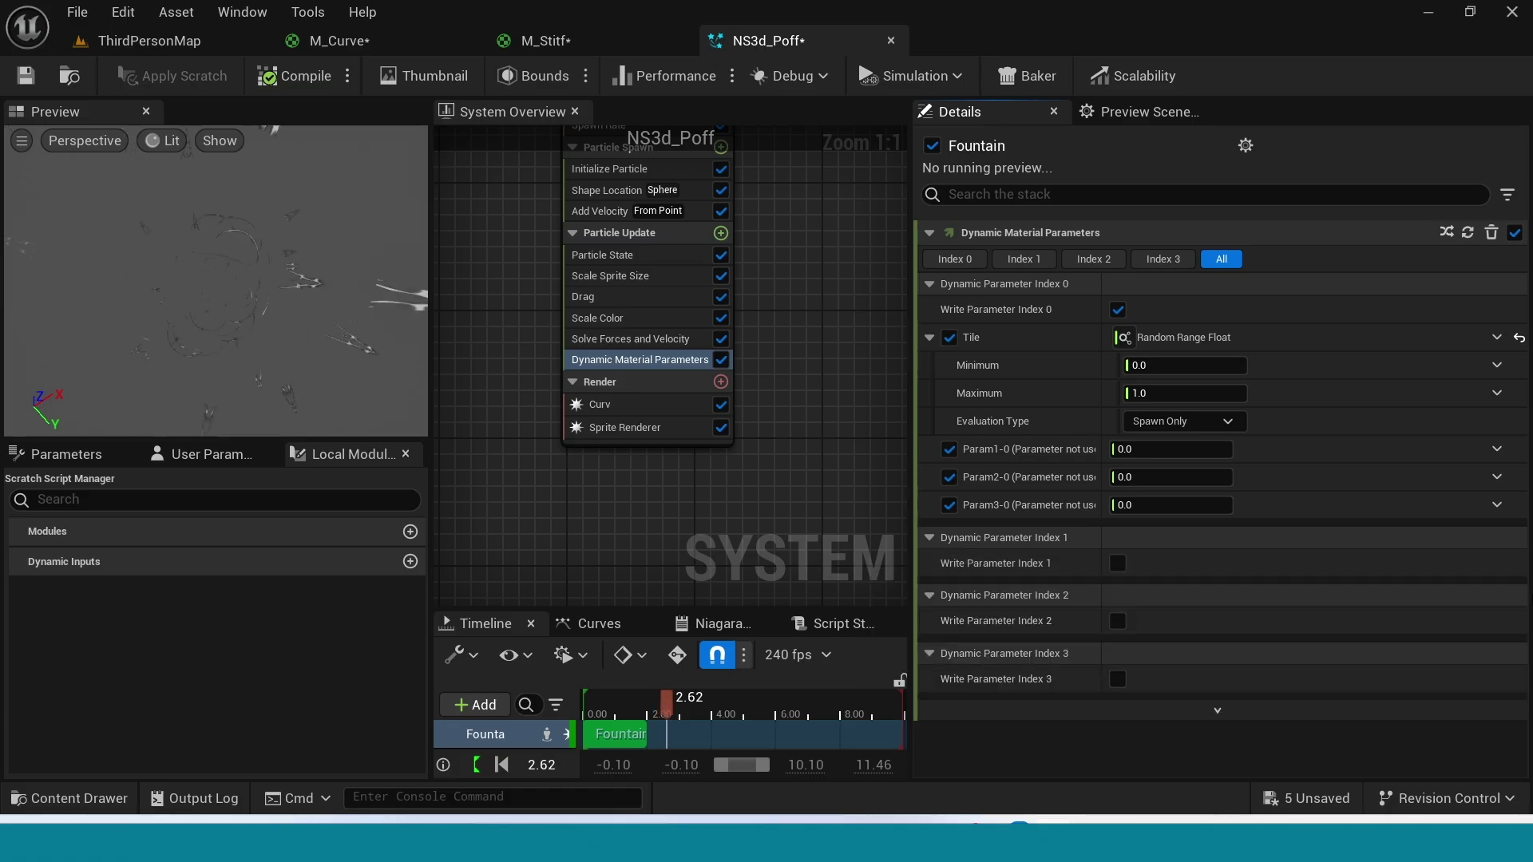
click(1178, 366)
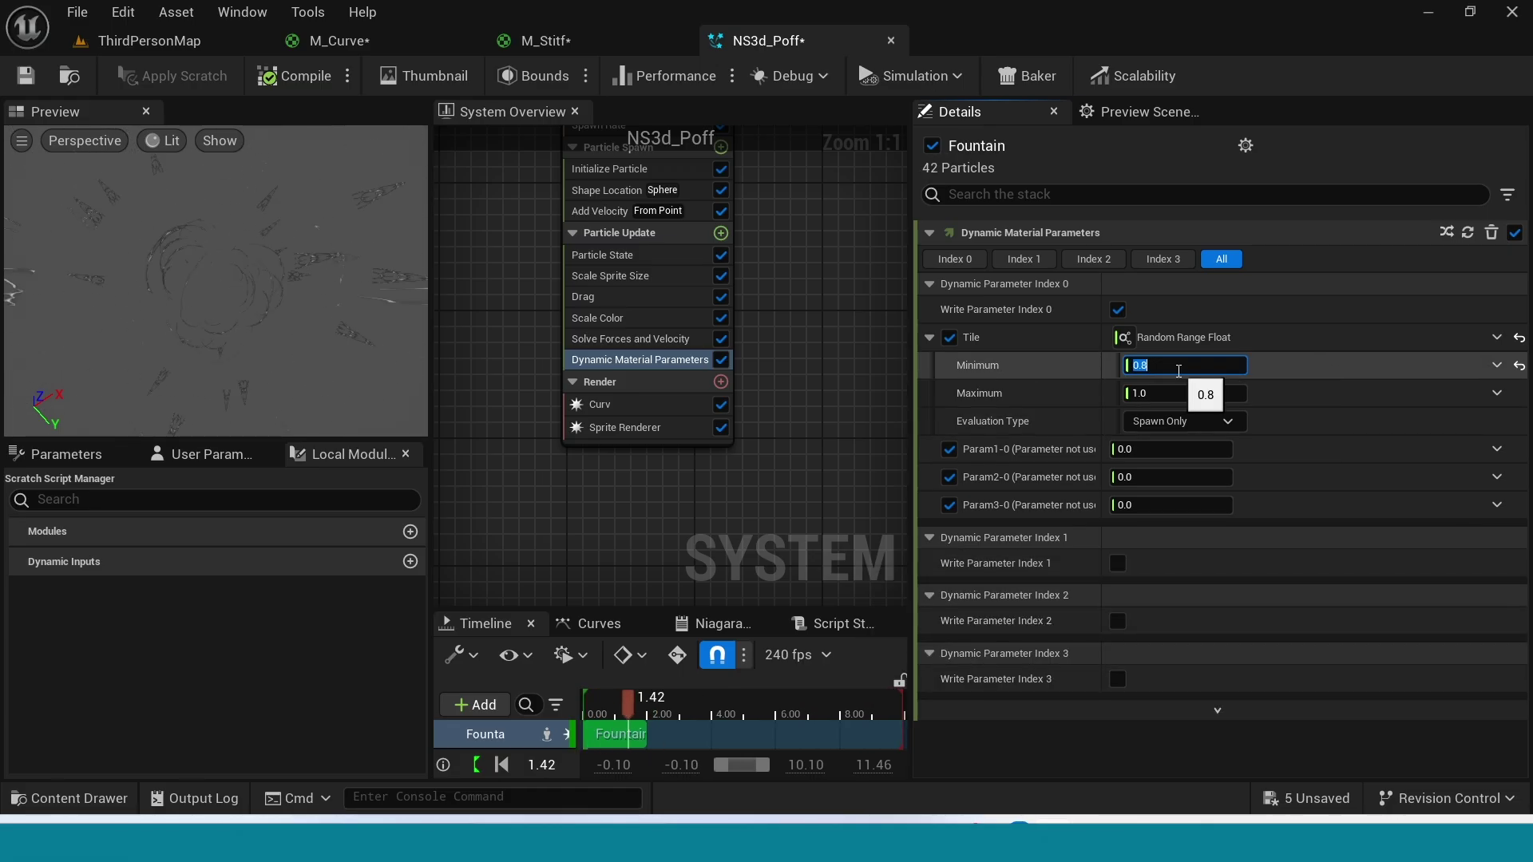
click(1181, 393)
text(0.)
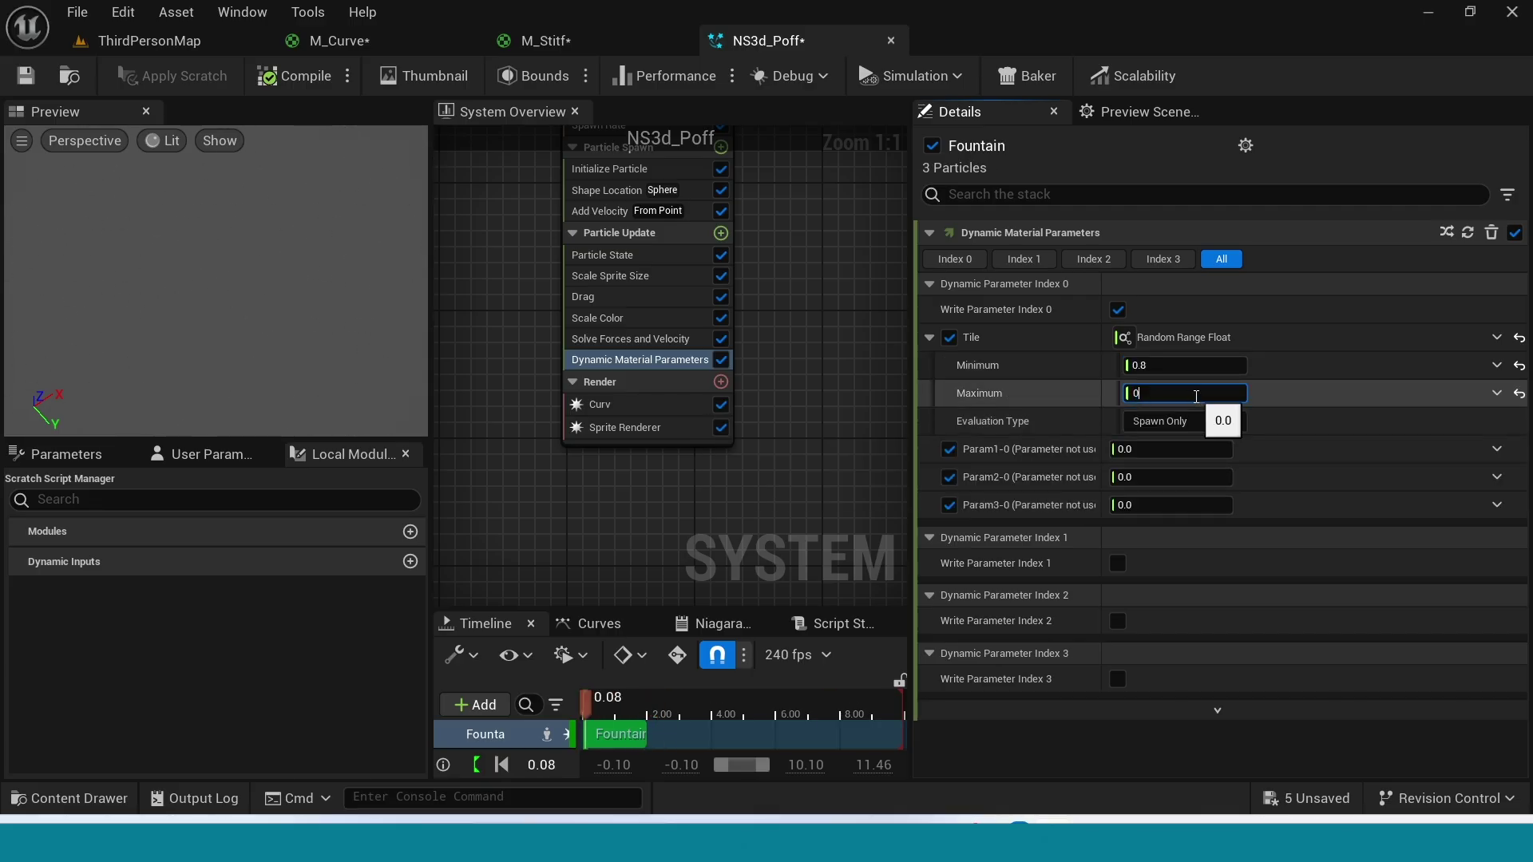
text(2)
key(Return)
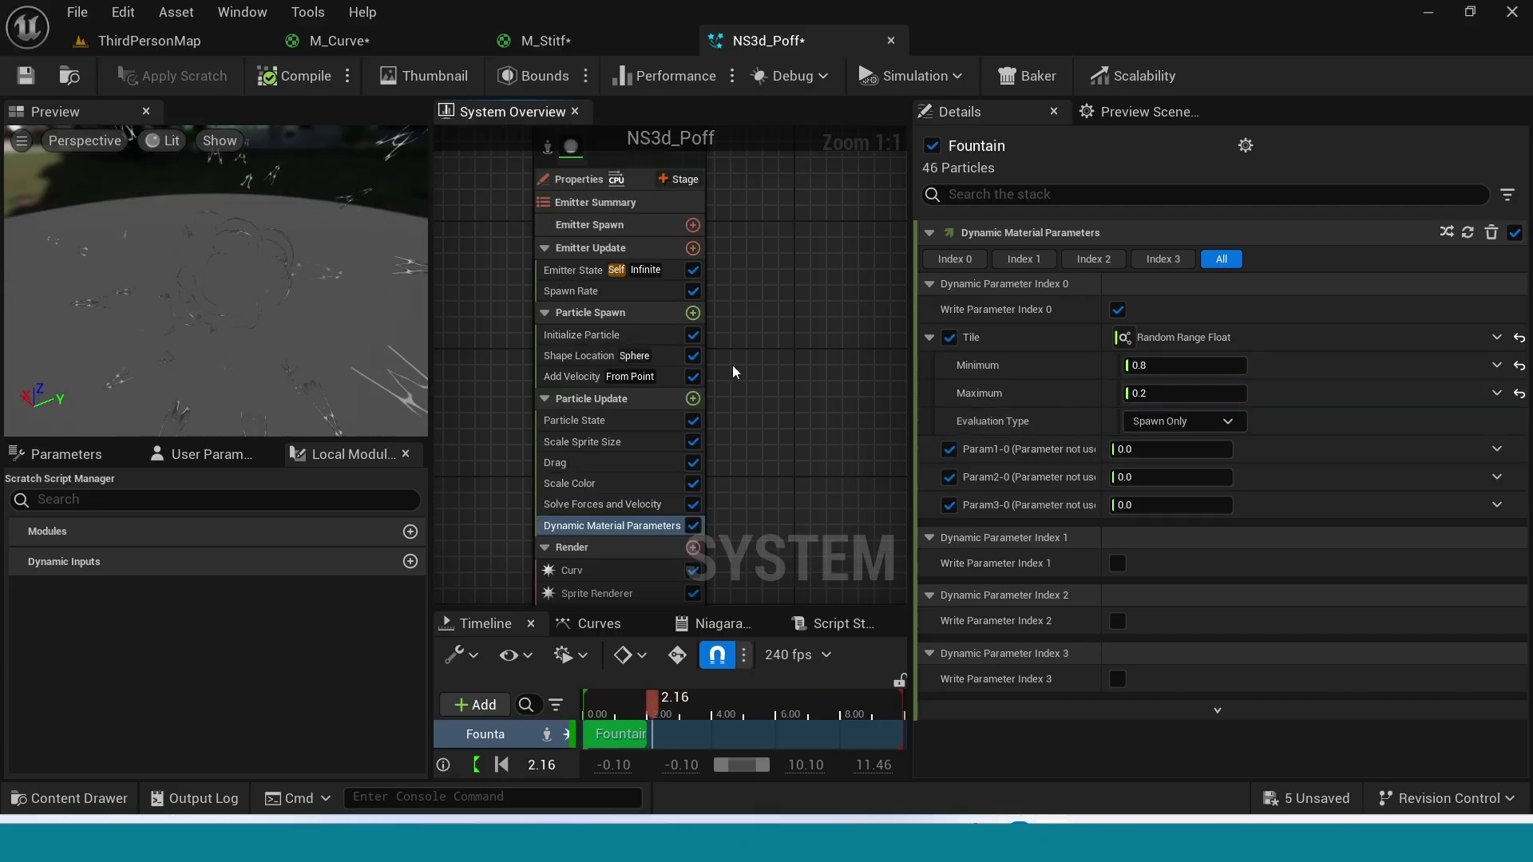
Step: Delete the Spawn Rate module from the Fountain emitter's Emitter Update group
click(625, 313)
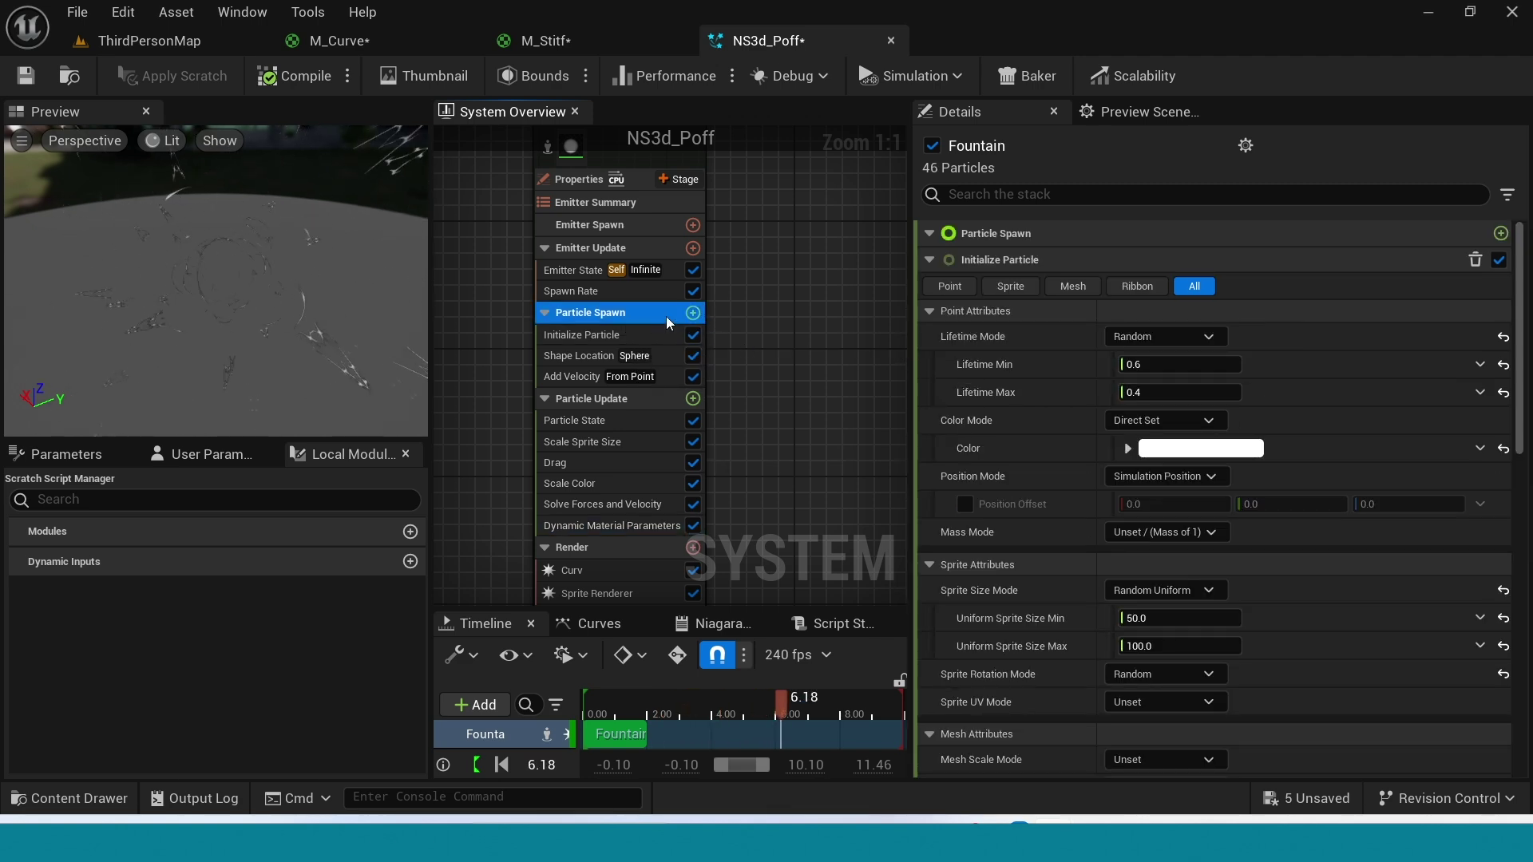
click(583, 292)
right_click(582, 293)
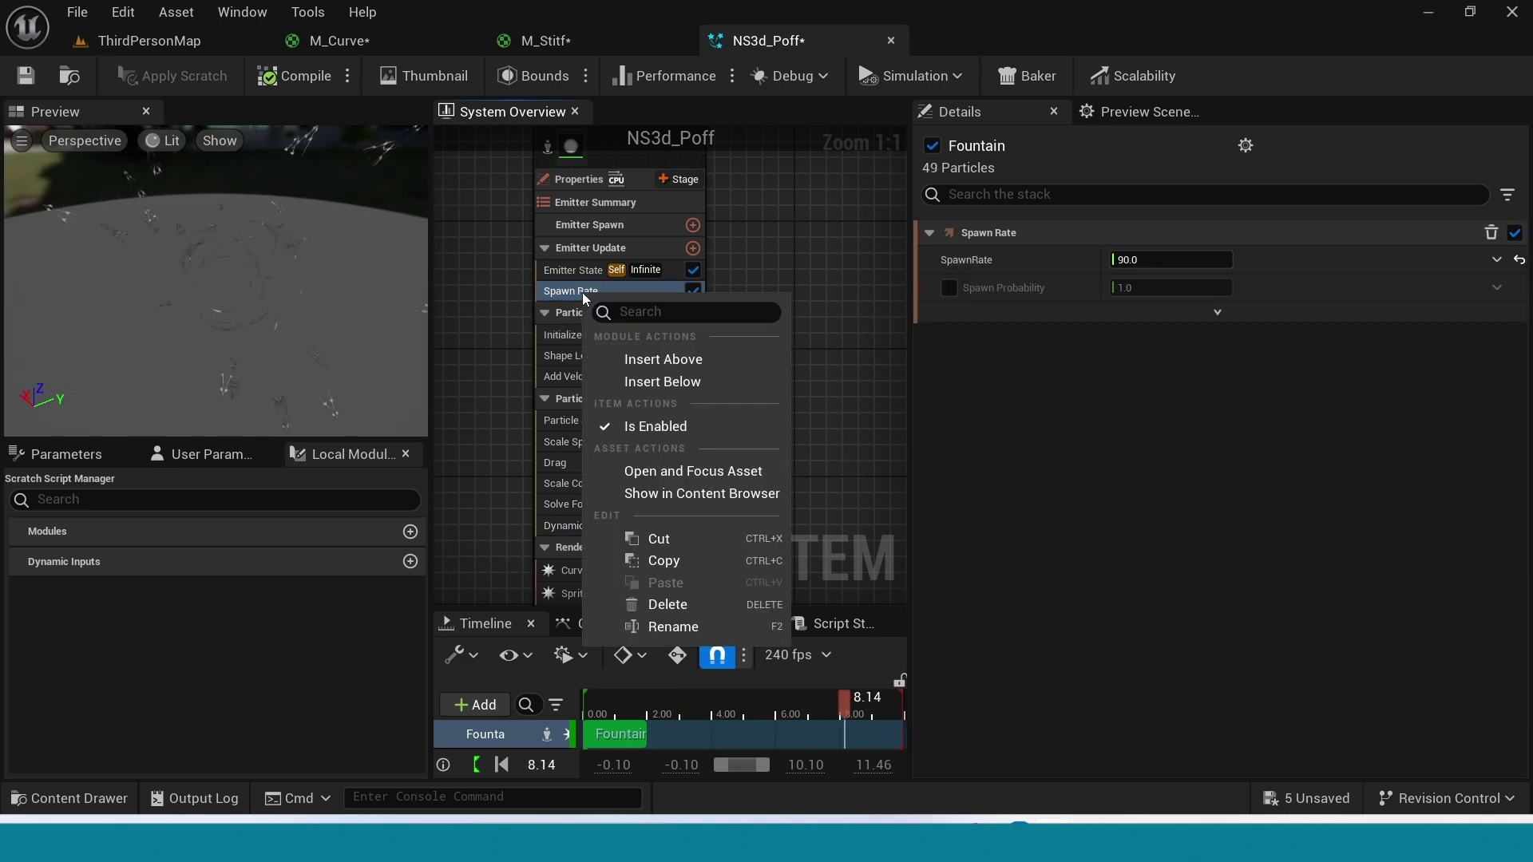
click(682, 605)
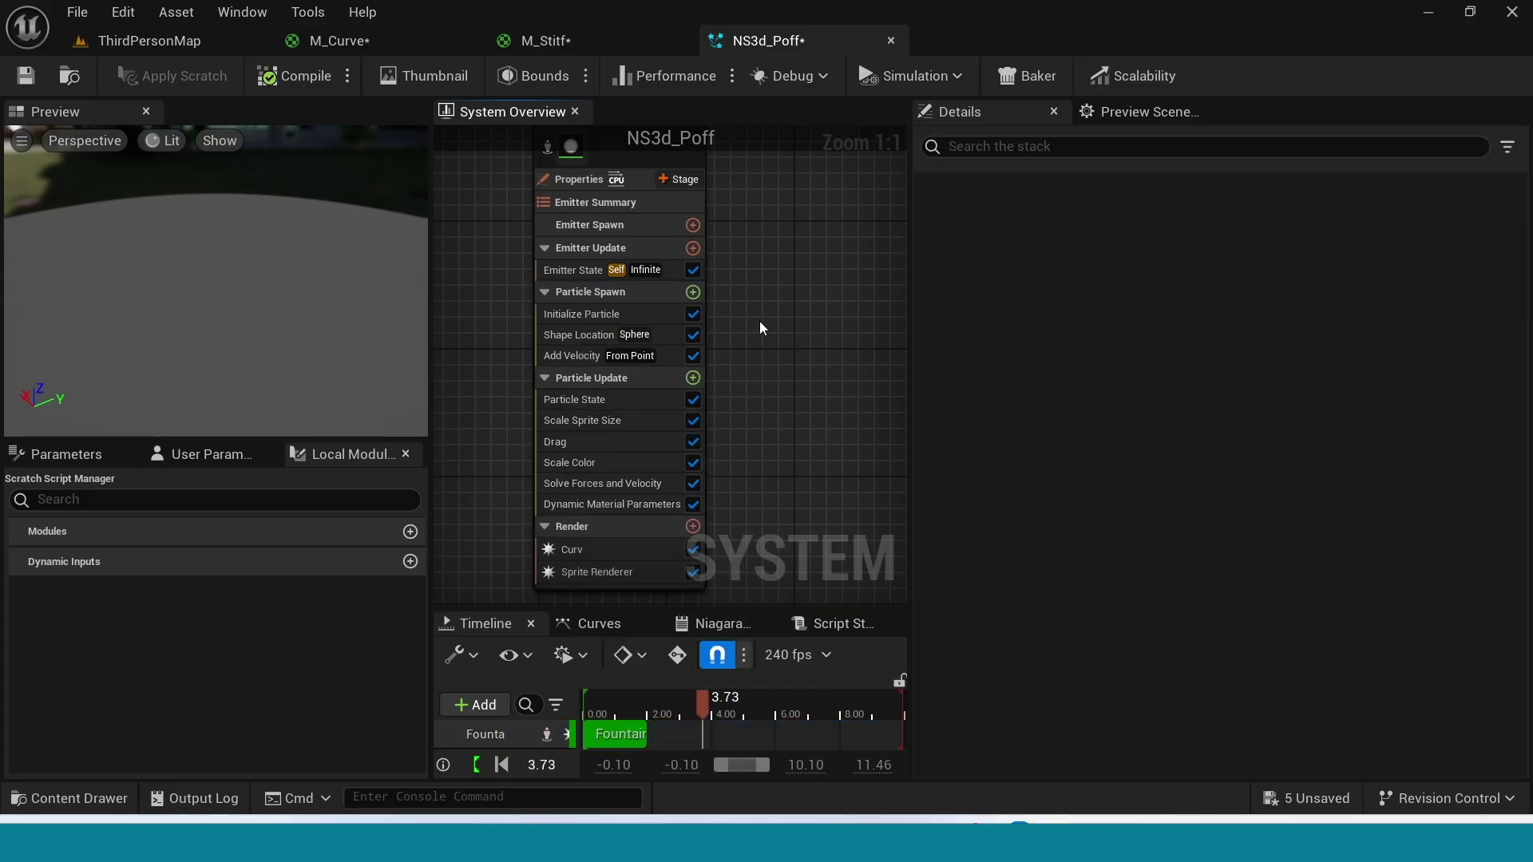
Step: Add a Spawn Burst Instantaneous module to Emitter Update with a Spawn Count of 50
click(693, 248)
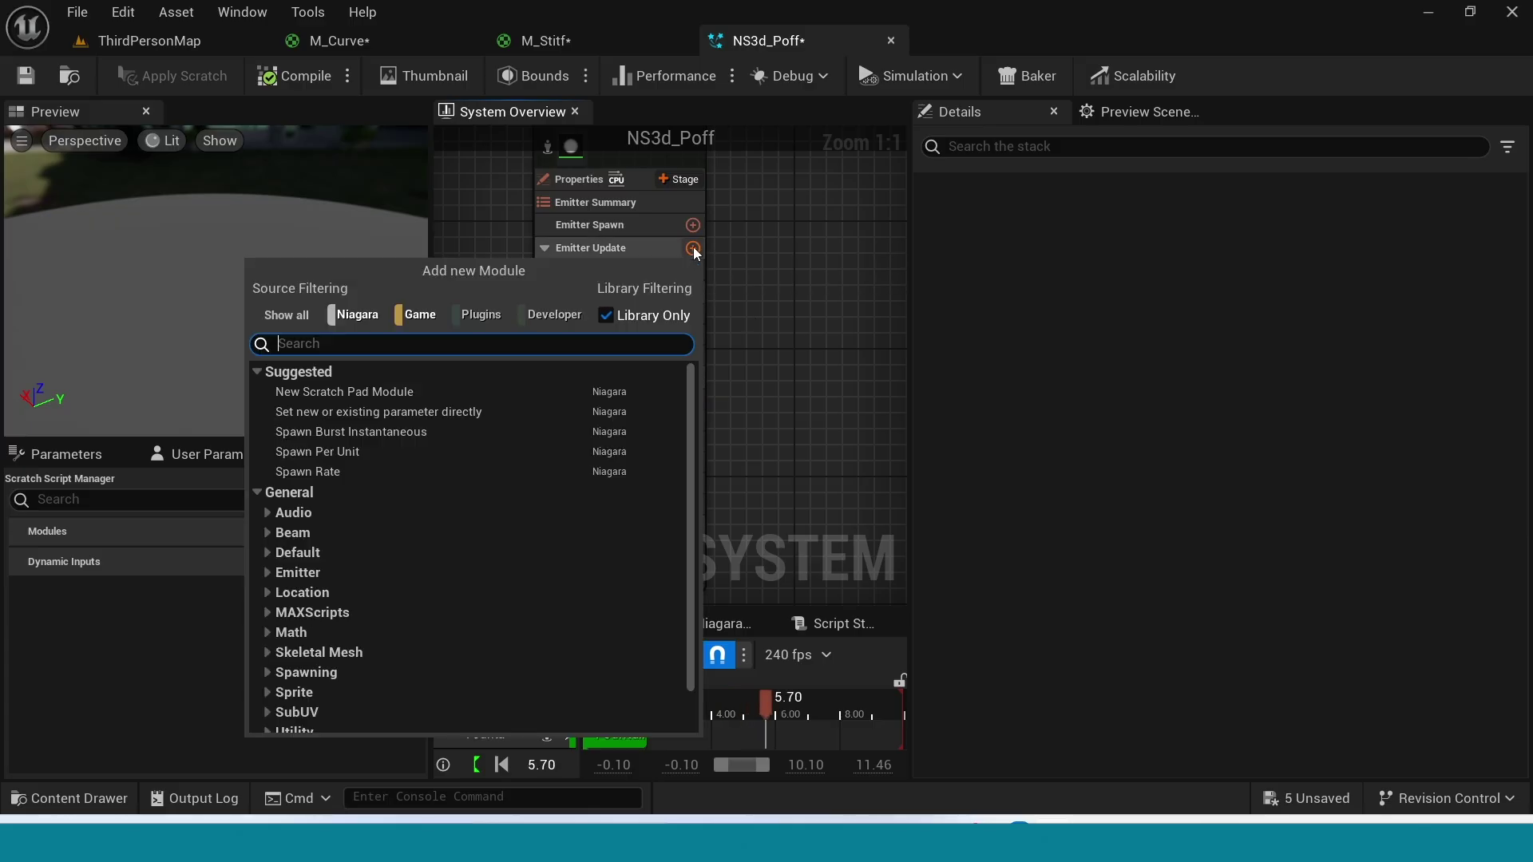
click(369, 432)
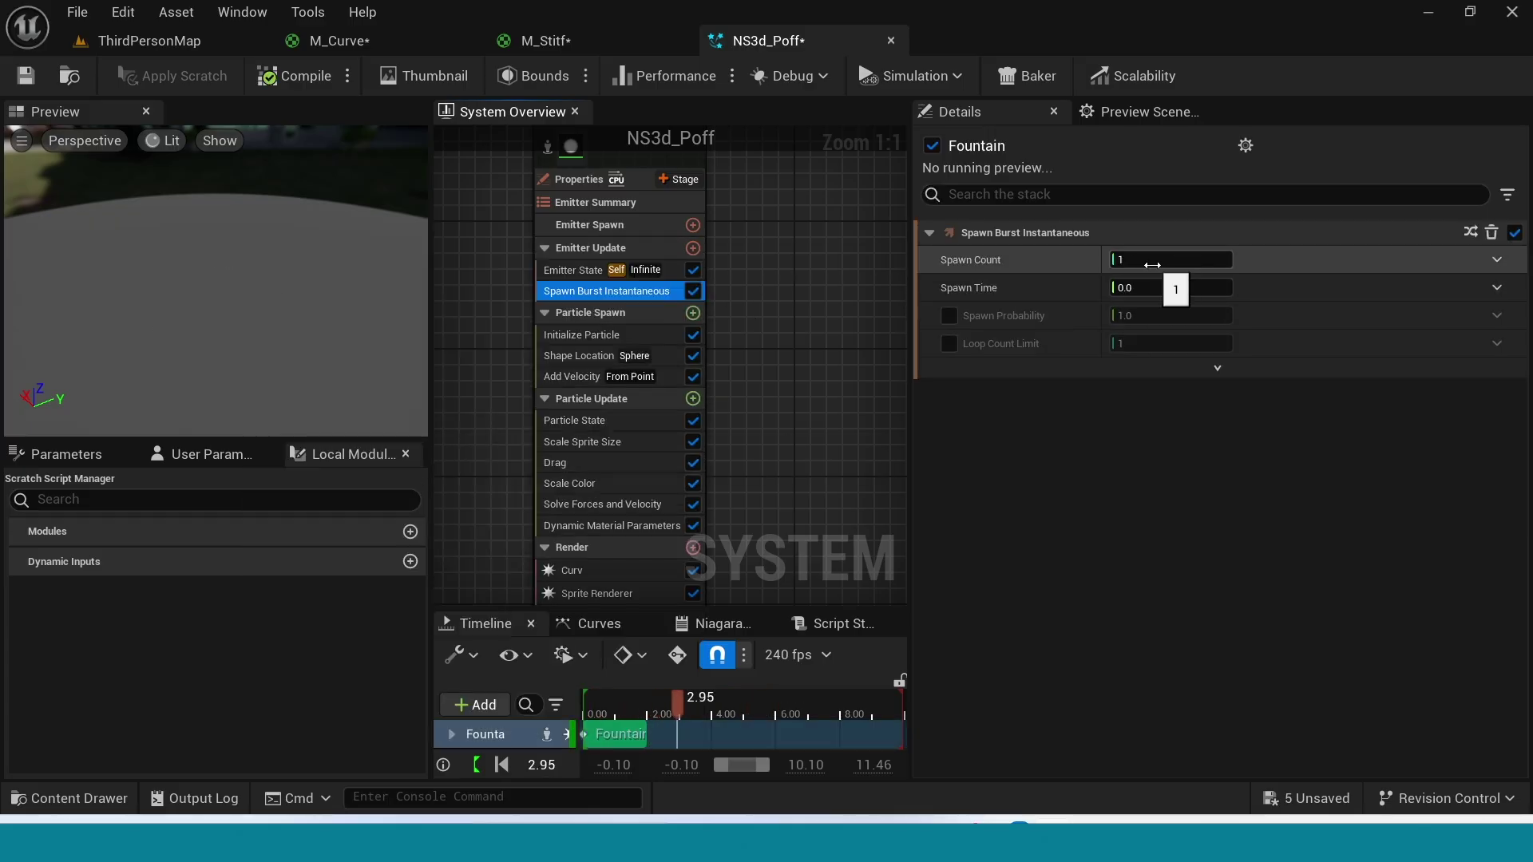
click(1209, 261)
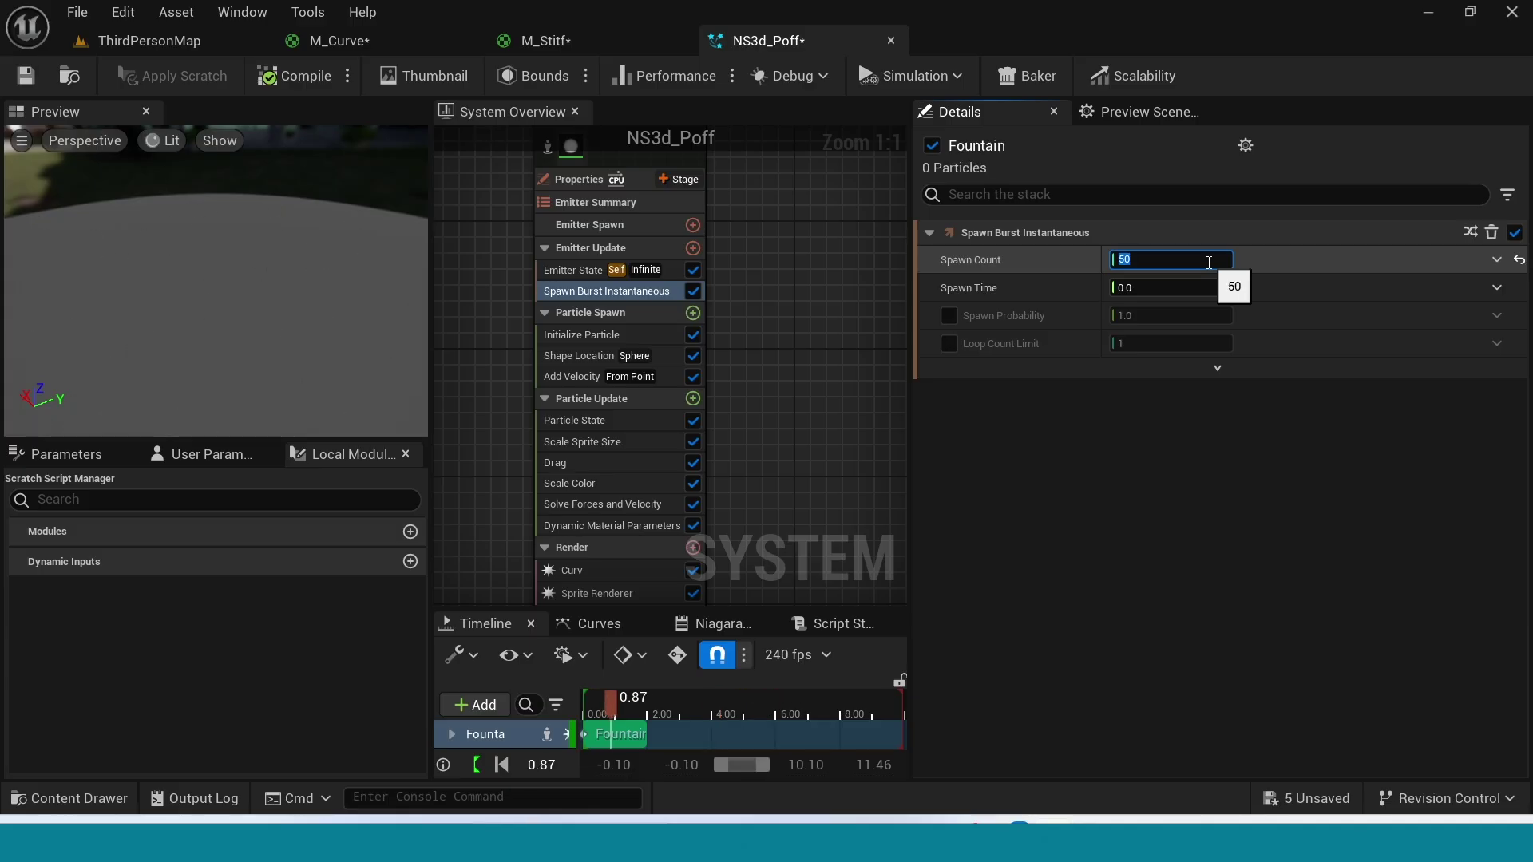
Step: Set the Emitter State's Loop Behavior to Once and save the NS3d_Poff system
click(559, 270)
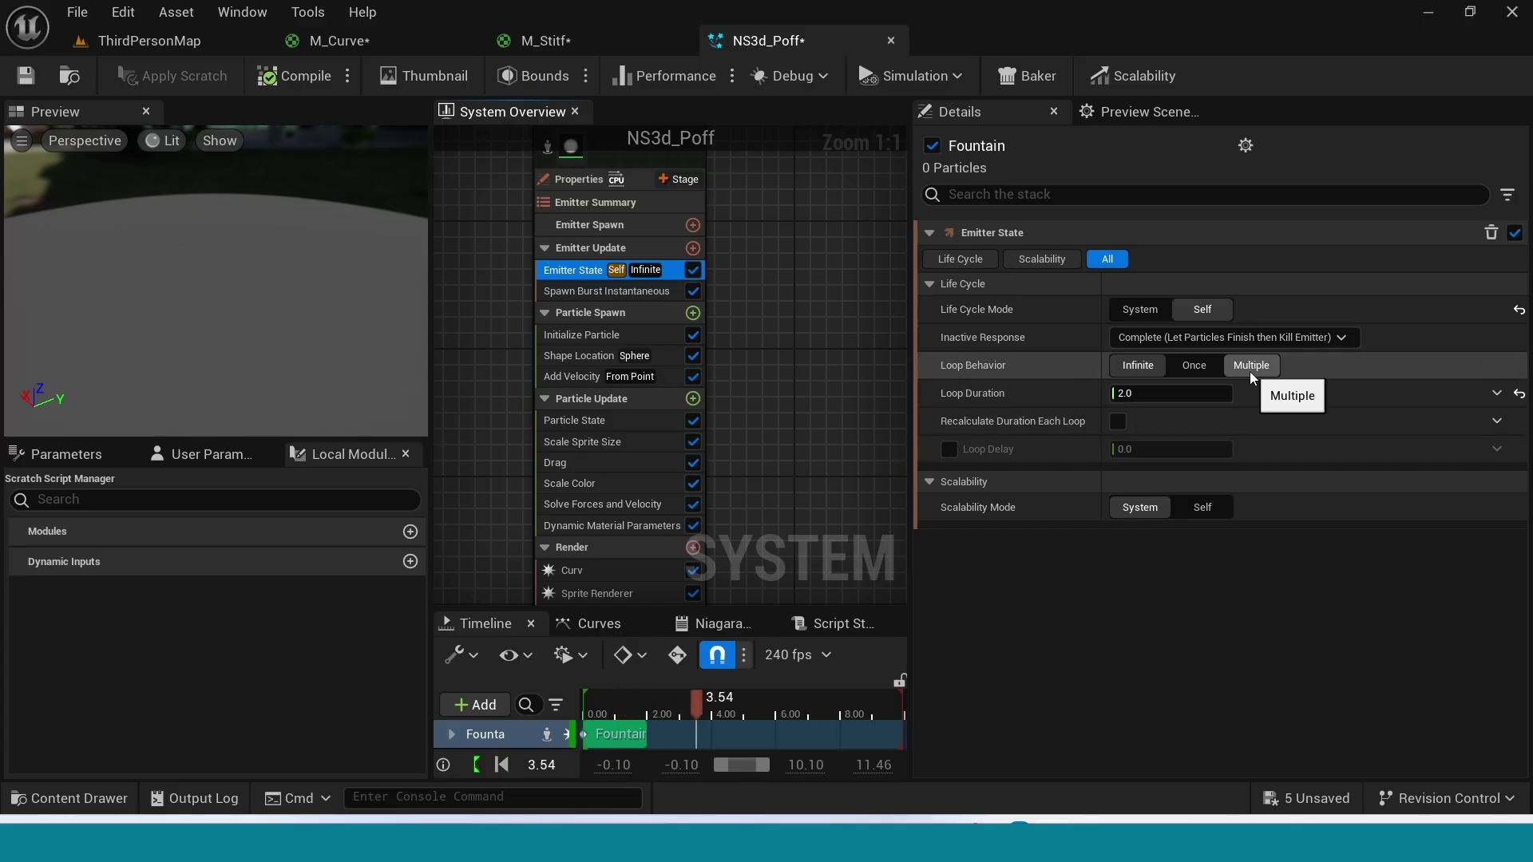
click(1195, 366)
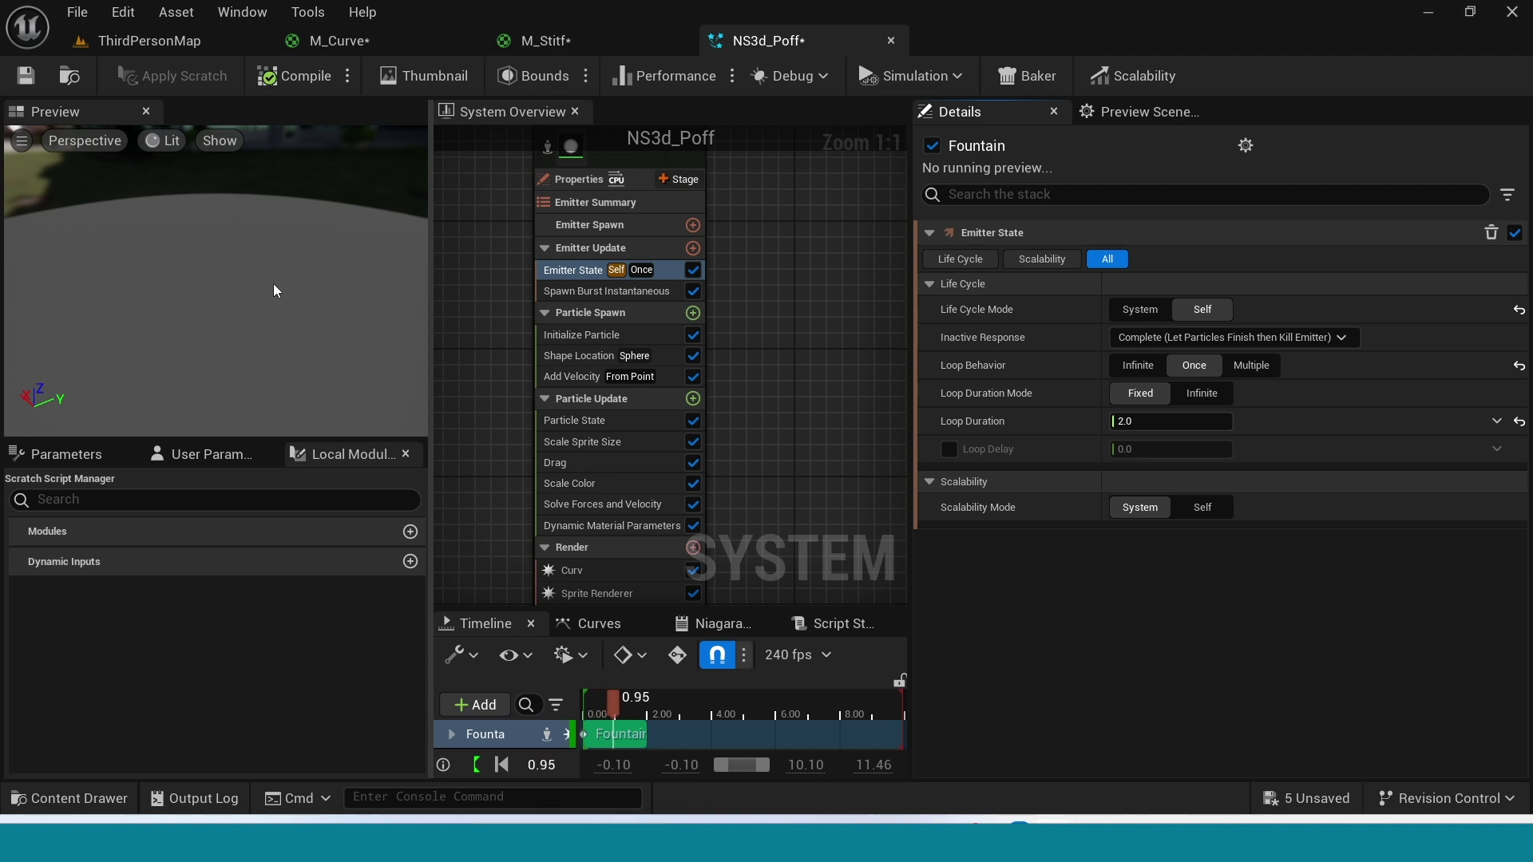
click(26, 76)
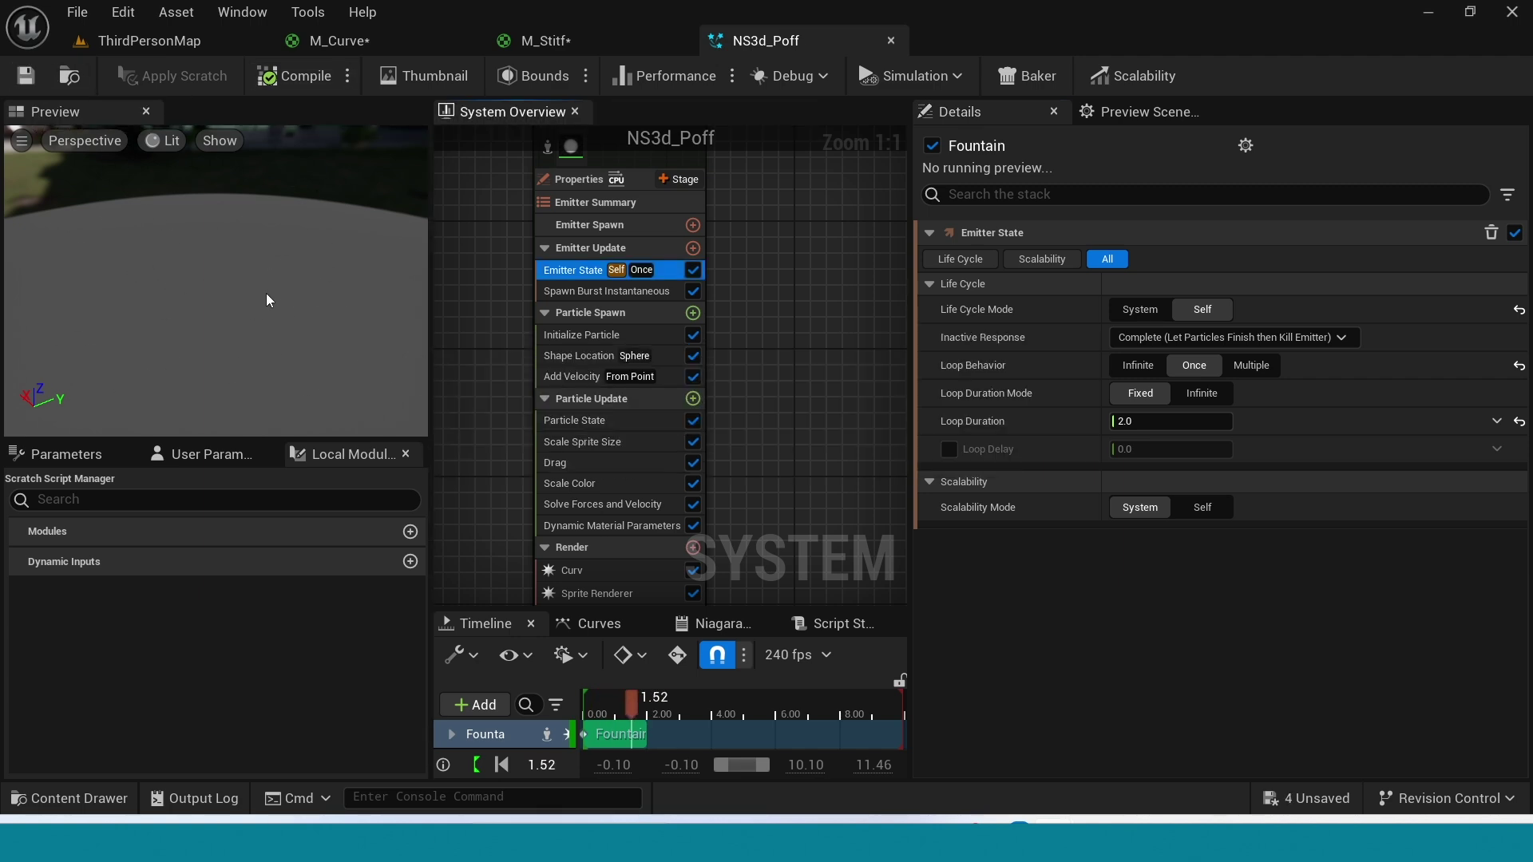